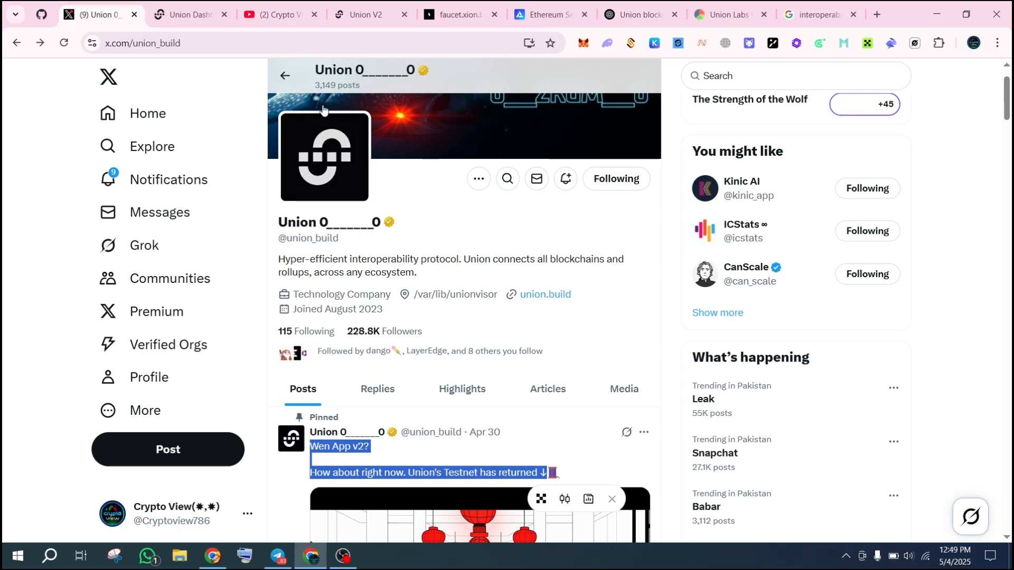
# Examine the Union Labs project description, total raised, funding rounds and investors on the ICO Analytics page
pyautogui.click(704, 20)
pyautogui.click(340, 328)
pyautogui.scroll(-1, 338, 331)
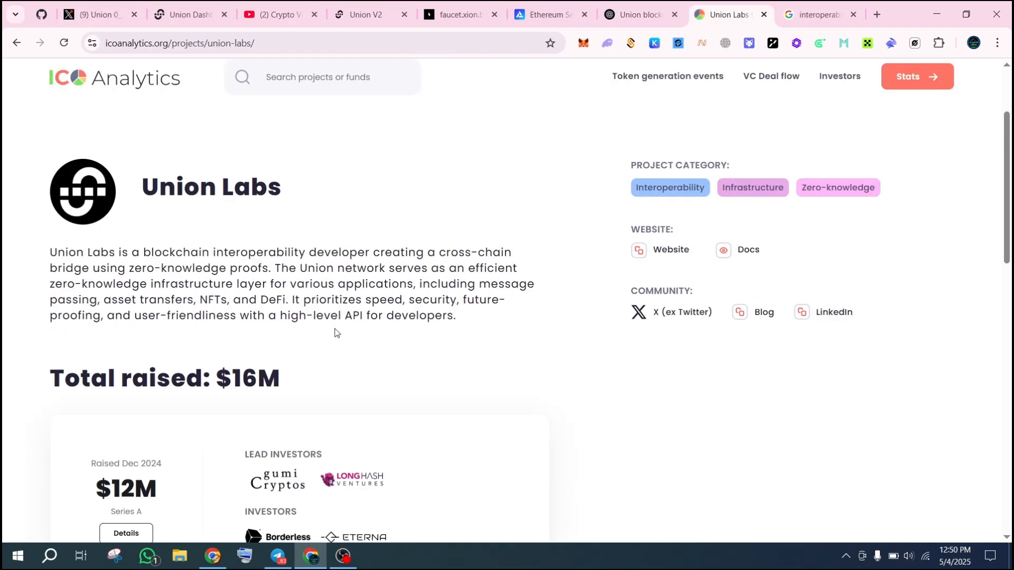
pyautogui.scroll(-3, 249, 308)
pyautogui.scroll(1, 153, 229)
pyautogui.moveTo(91, 247); pyautogui.dragTo(383, 248)
pyautogui.click(383, 248)
pyautogui.scroll(2, 380, 244)
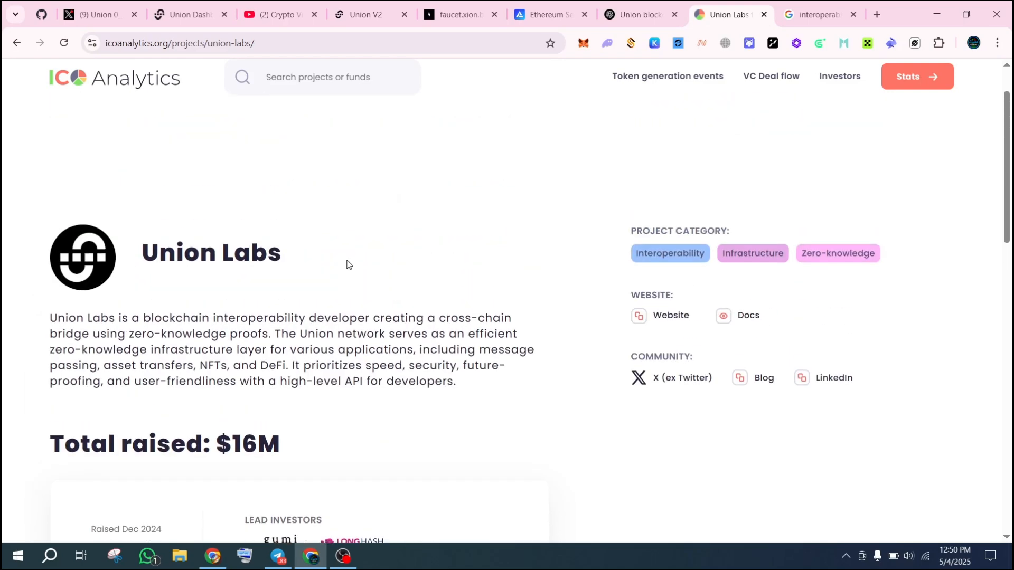
pyautogui.scroll(-3, 347, 267)
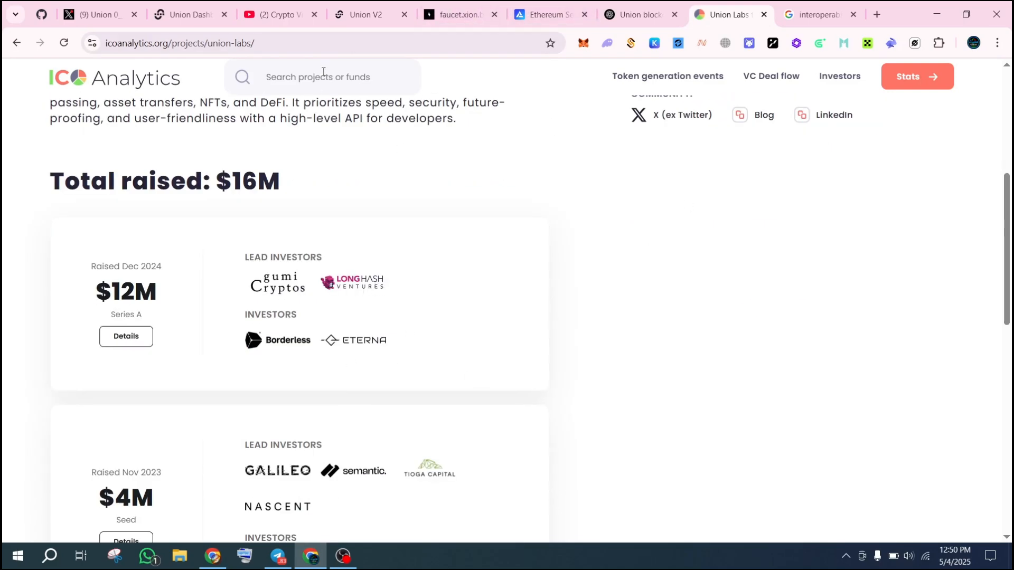
# Look over the open Union dashboard, Union V2 transfer app, Union X profile and Crypto View YouTube channel pages
pyautogui.click(275, 18)
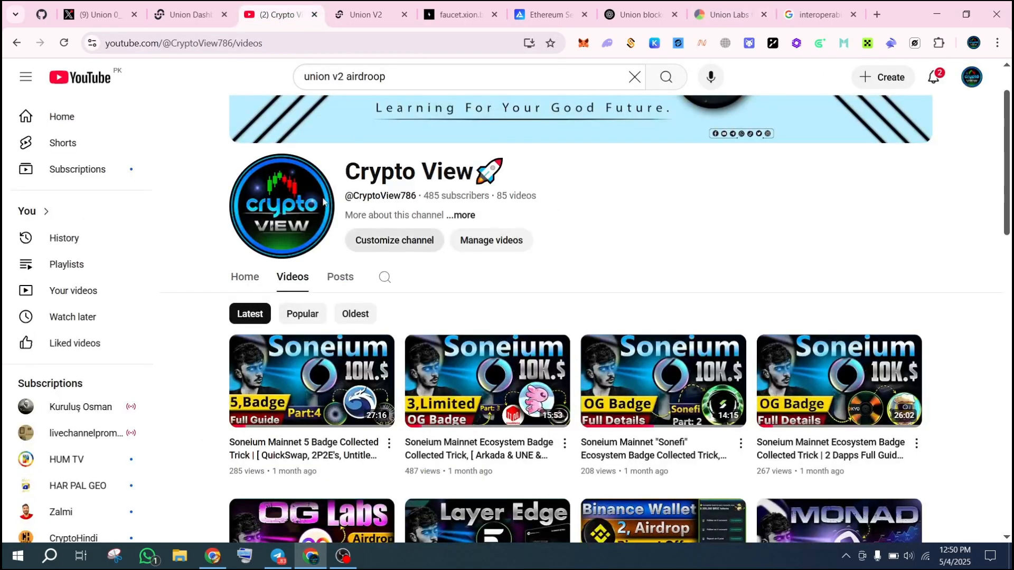
pyautogui.click(200, 15)
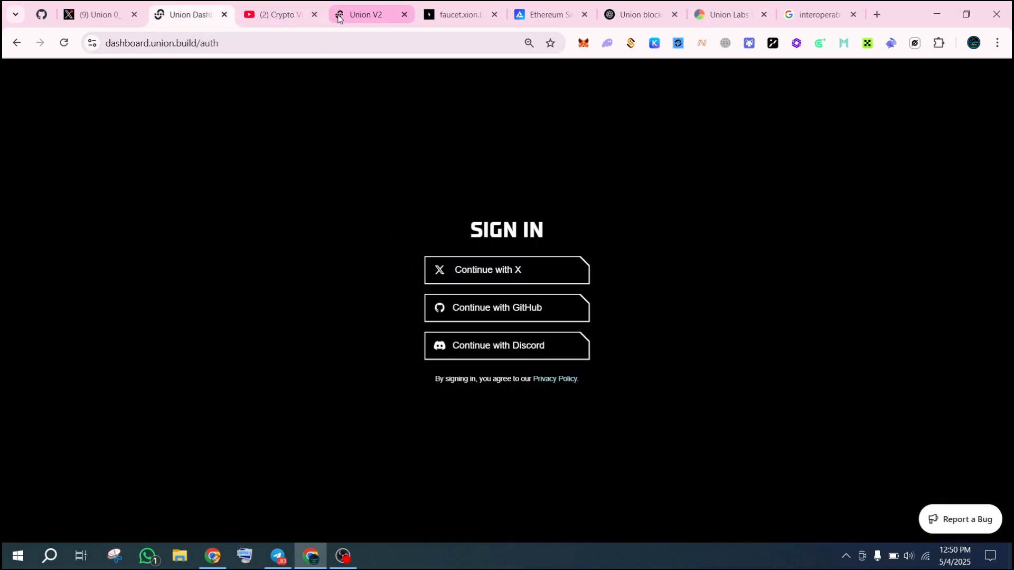
pyautogui.click(365, 15)
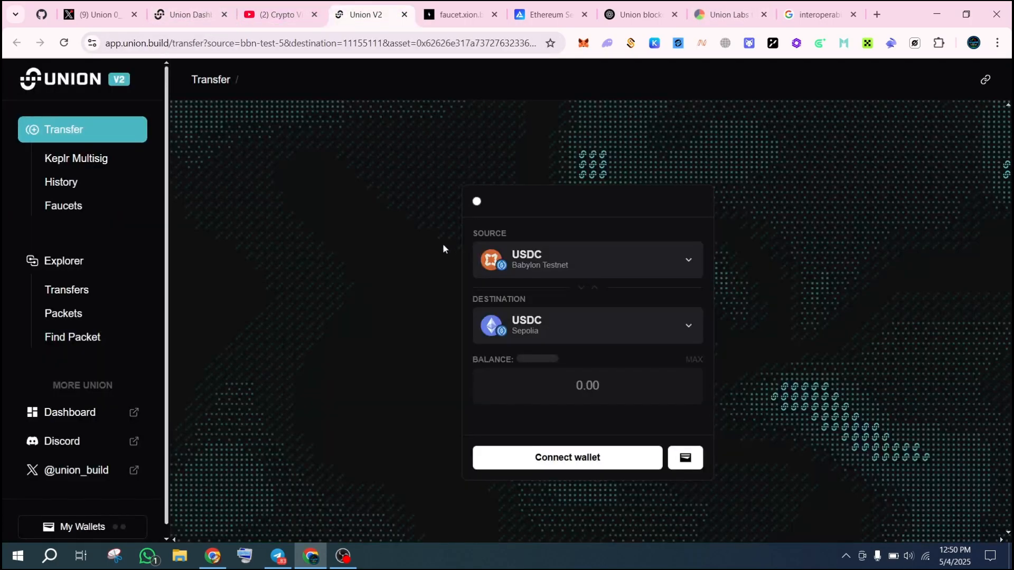
pyautogui.click(98, 15)
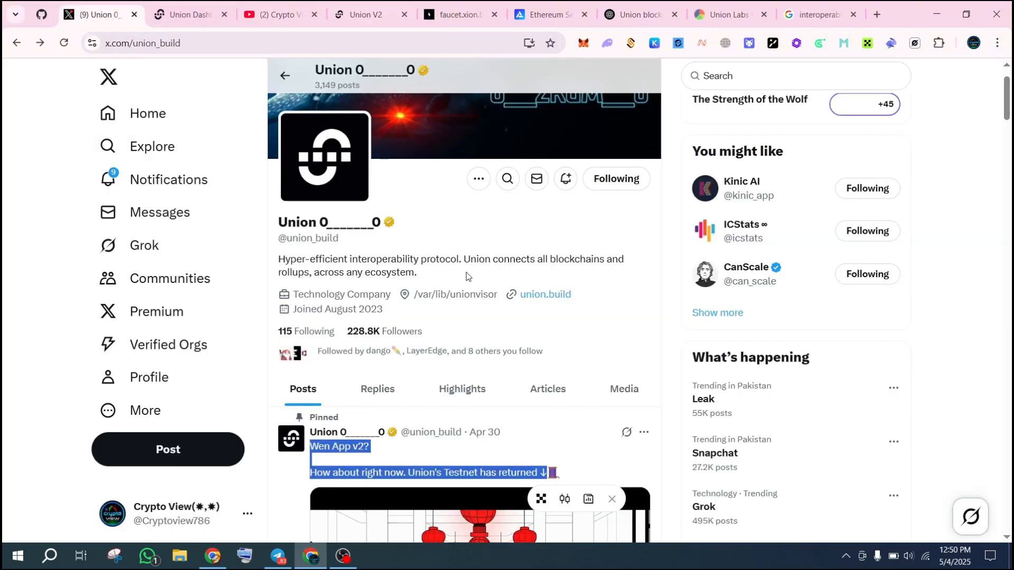
pyautogui.click(268, 15)
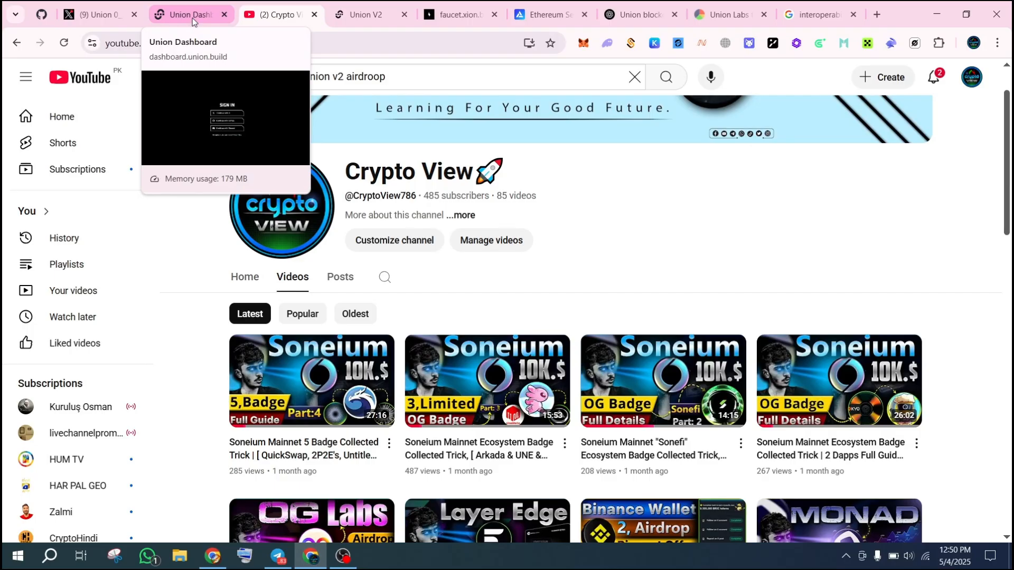
pyautogui.click(349, 18)
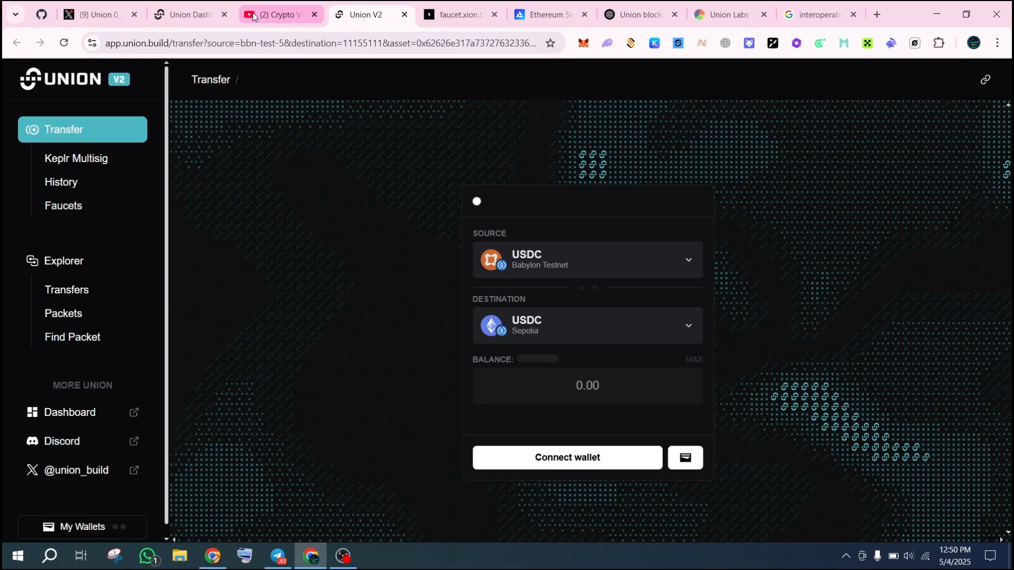
pyautogui.click(277, 15)
pyautogui.moveTo(344, 172); pyautogui.dragTo(510, 175)
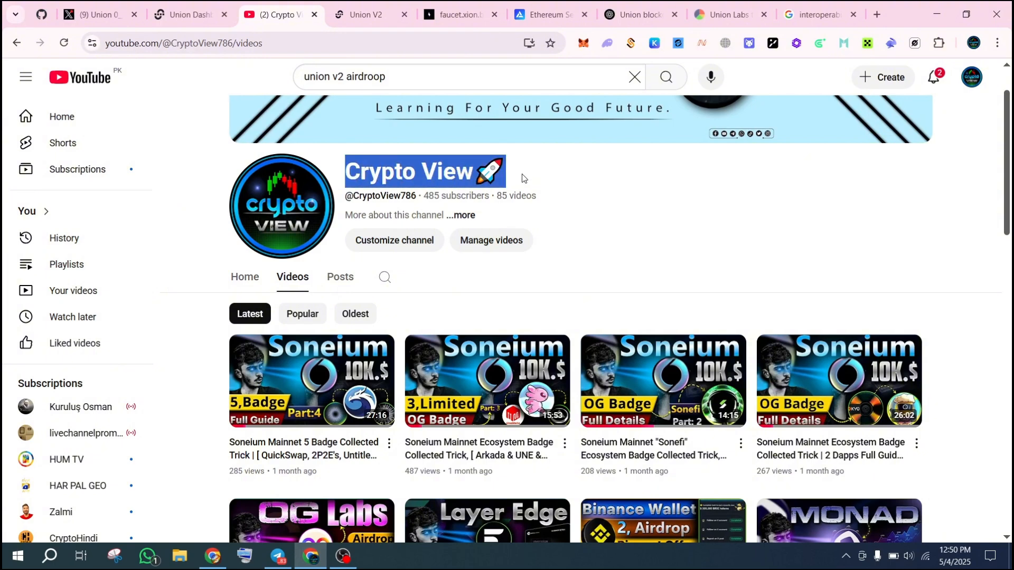
pyautogui.click(585, 226)
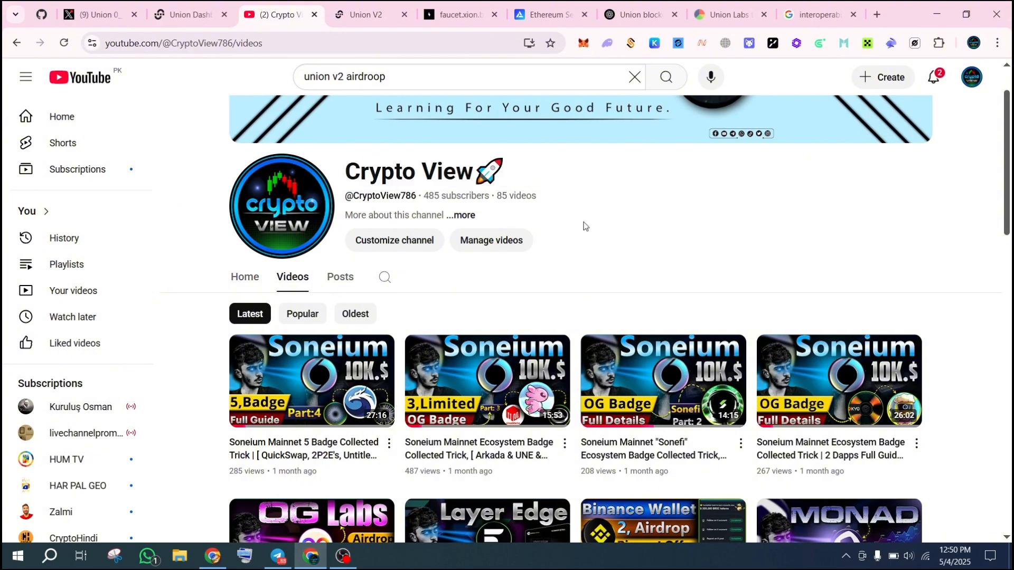
# Sign in to the Union dashboard with X, connecting the browser's VPN extension to the NL location
pyautogui.click(182, 15)
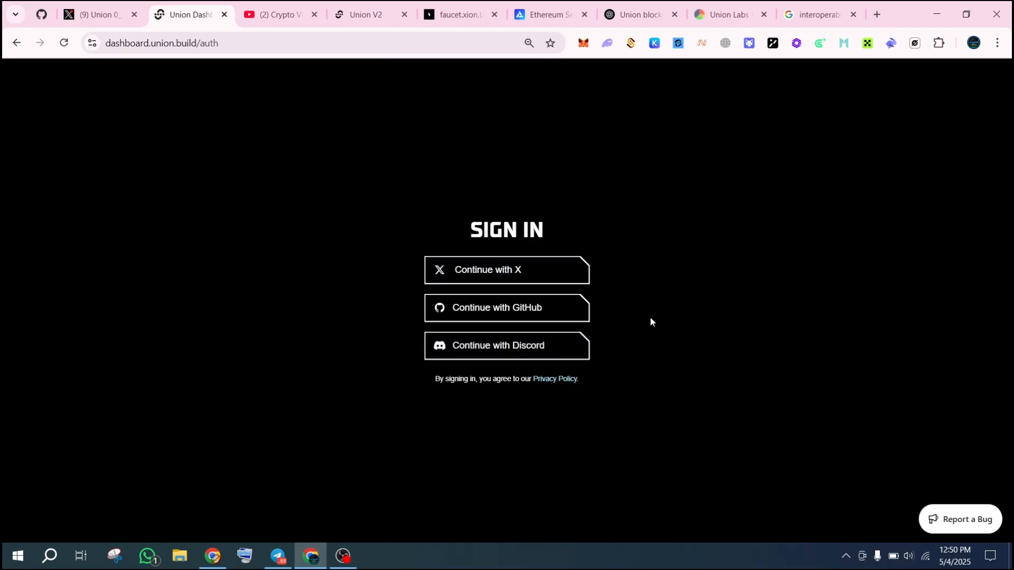
pyautogui.click(505, 280)
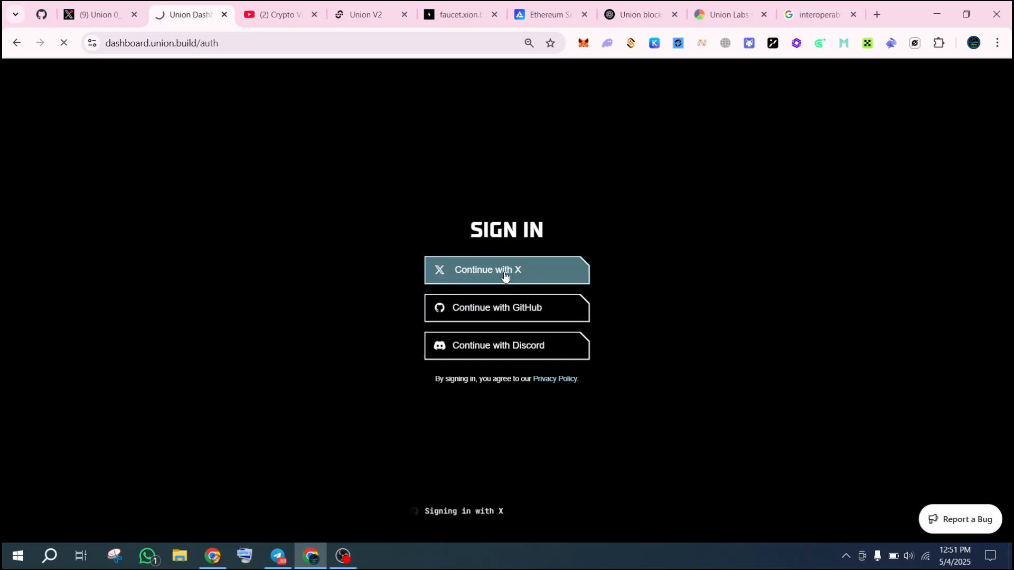
pyautogui.click(725, 42)
pyautogui.click(721, 319)
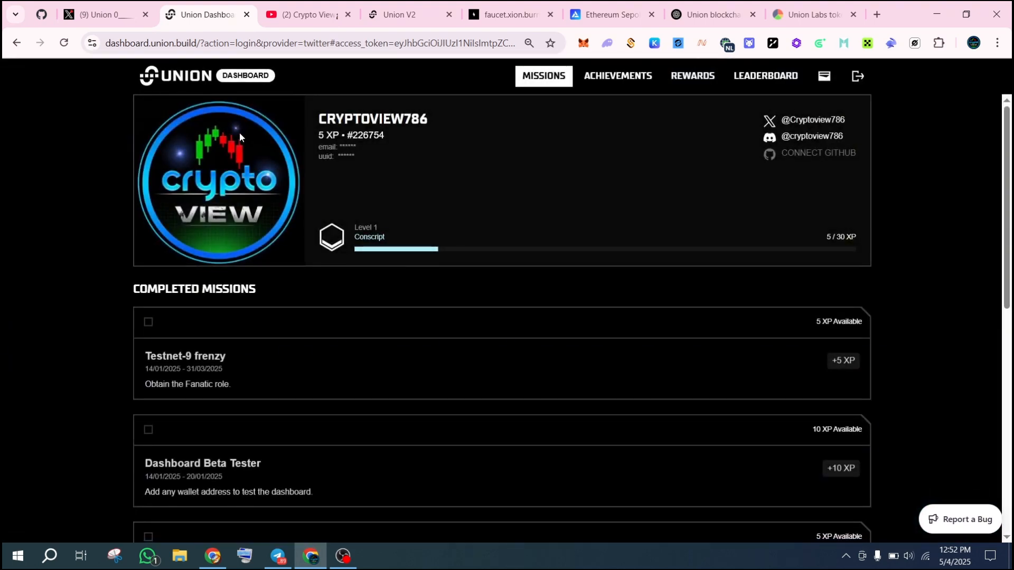
pyautogui.moveTo(336, 118); pyautogui.dragTo(435, 118)
pyautogui.click(450, 123)
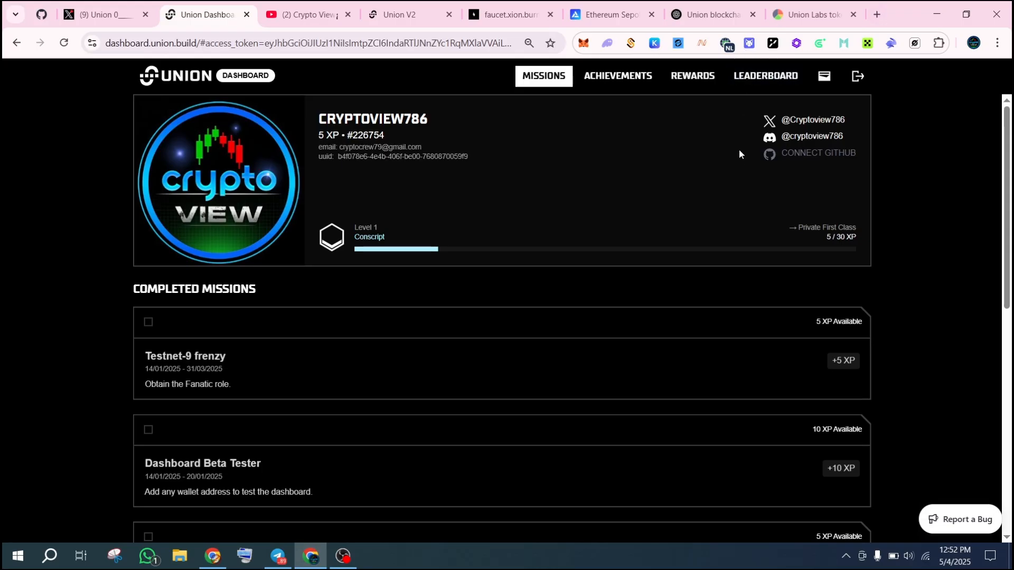
# Check the Rabby wallet, open the Keplr wallet and dismiss its notice about the Initia and MilkyWay integration
pyautogui.click(890, 44)
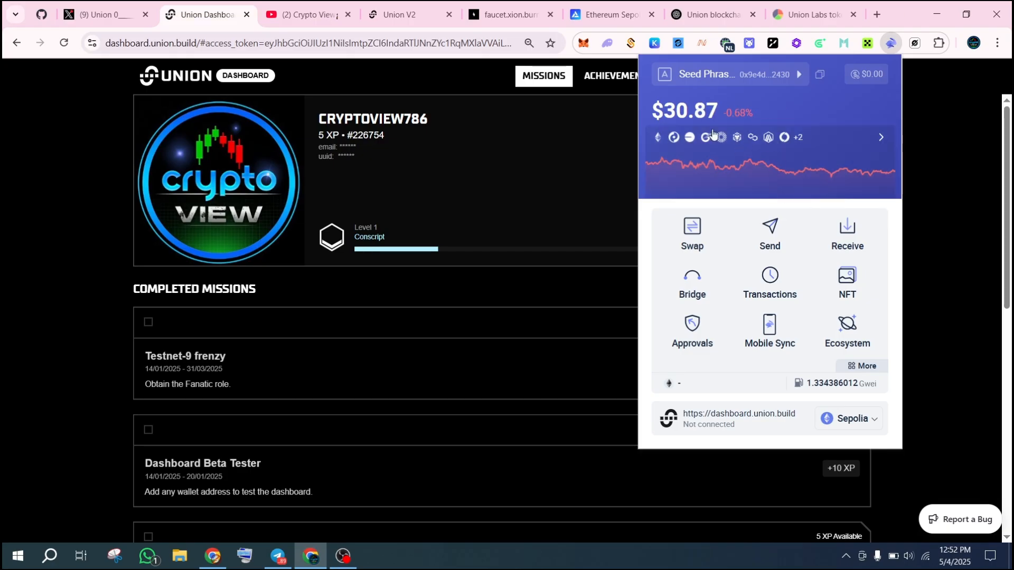
pyautogui.click(654, 46)
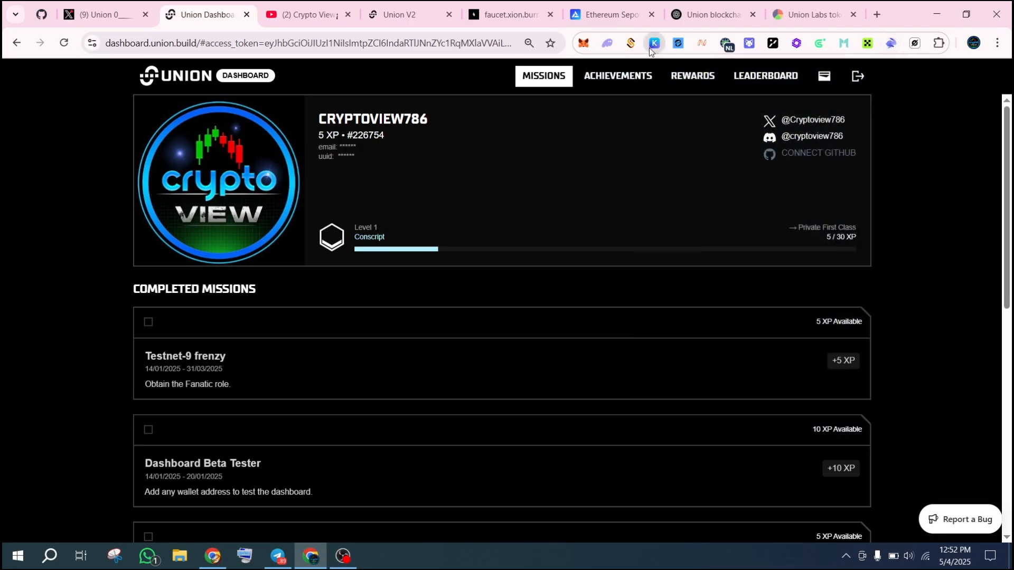
pyautogui.click(654, 46)
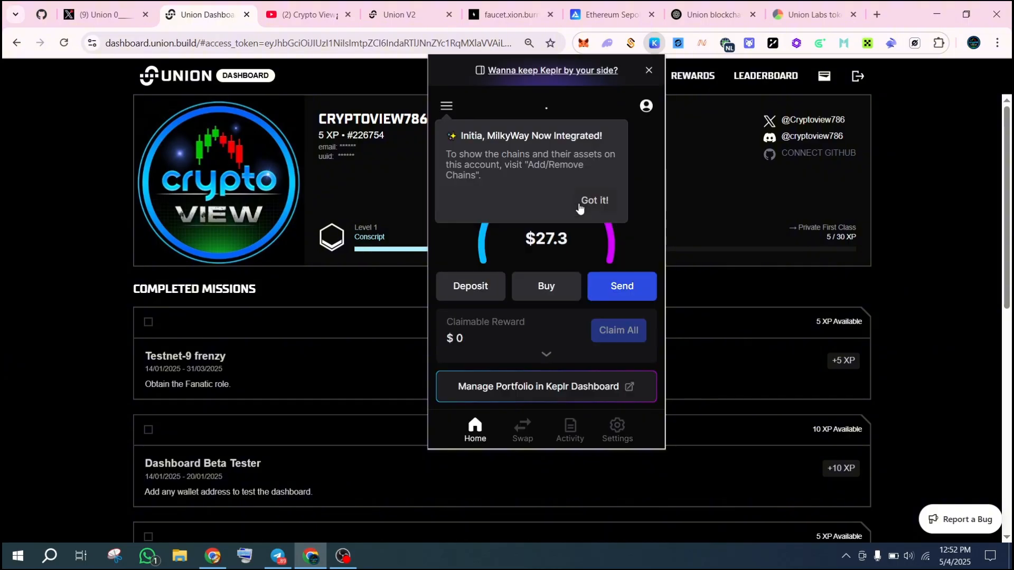
pyautogui.click(580, 206)
pyautogui.click(639, 168)
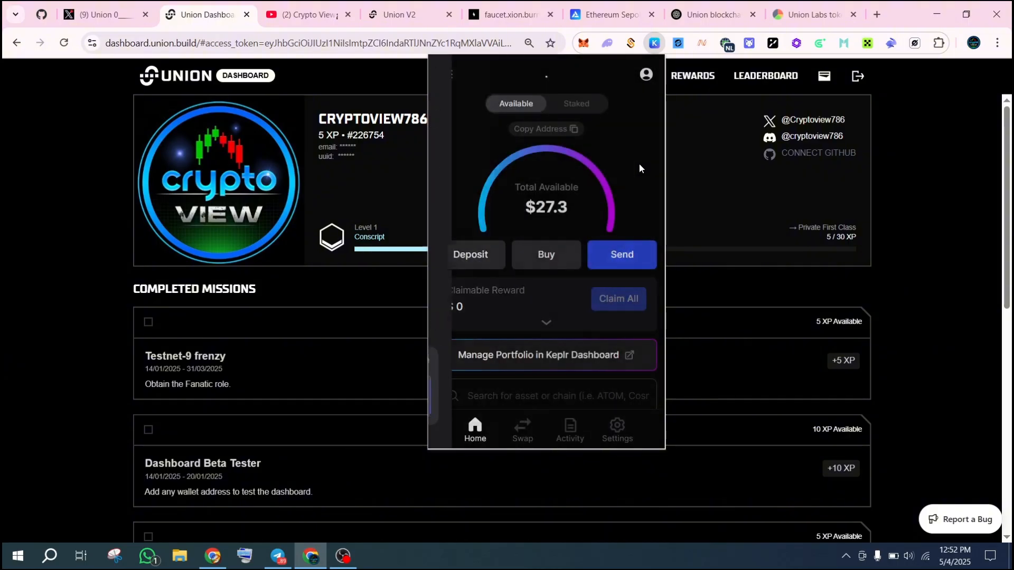
pyautogui.click(996, 43)
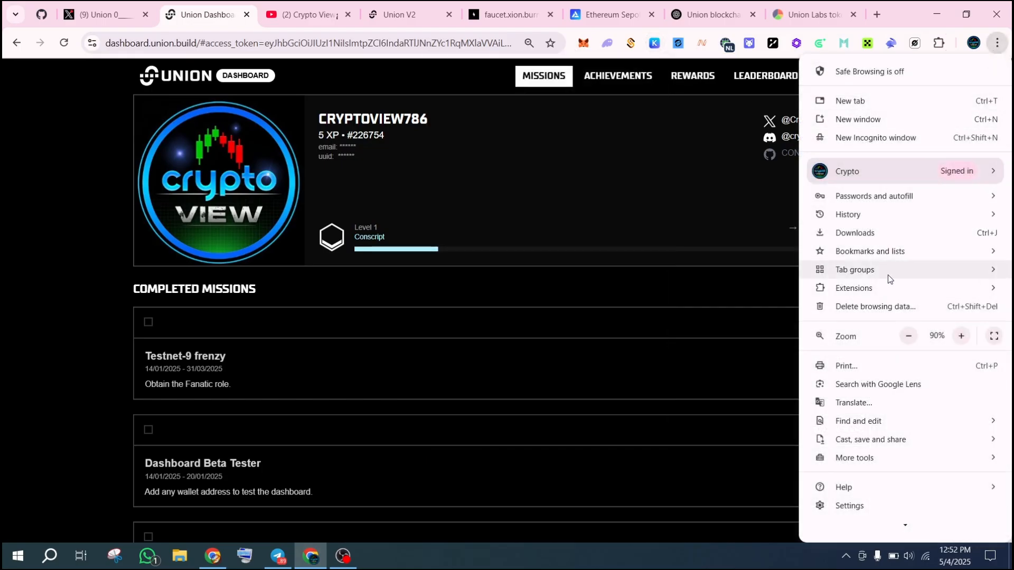
pyautogui.moveTo(861, 294)
pyautogui.click(740, 306)
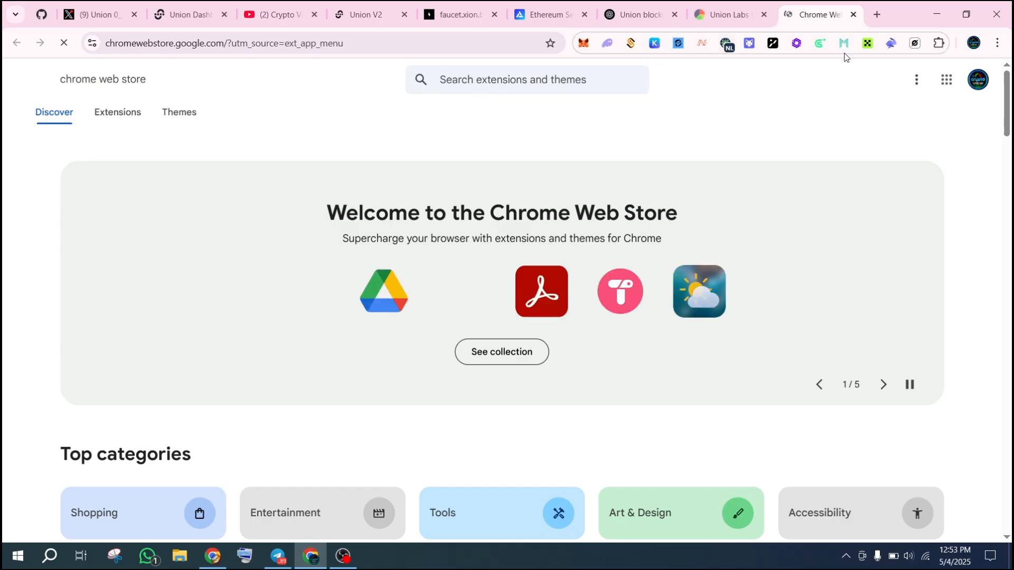
pyautogui.click(549, 83)
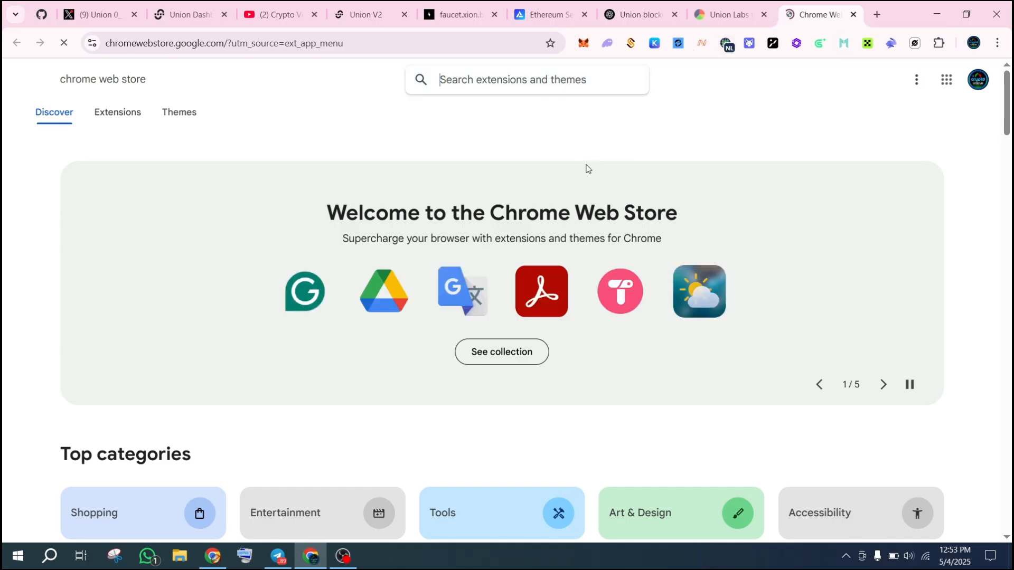
pyautogui.write('k')
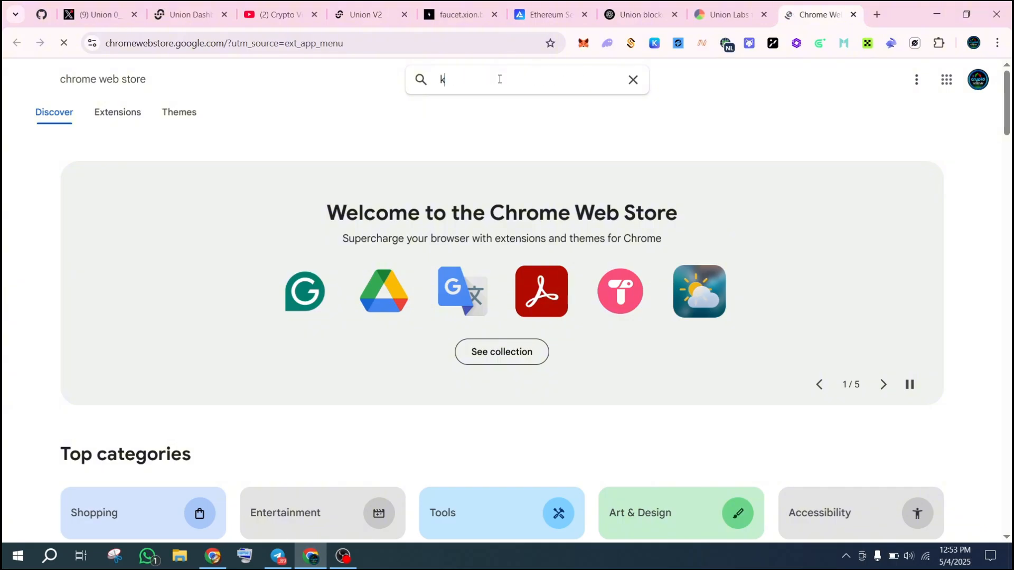
pyautogui.write('eple')
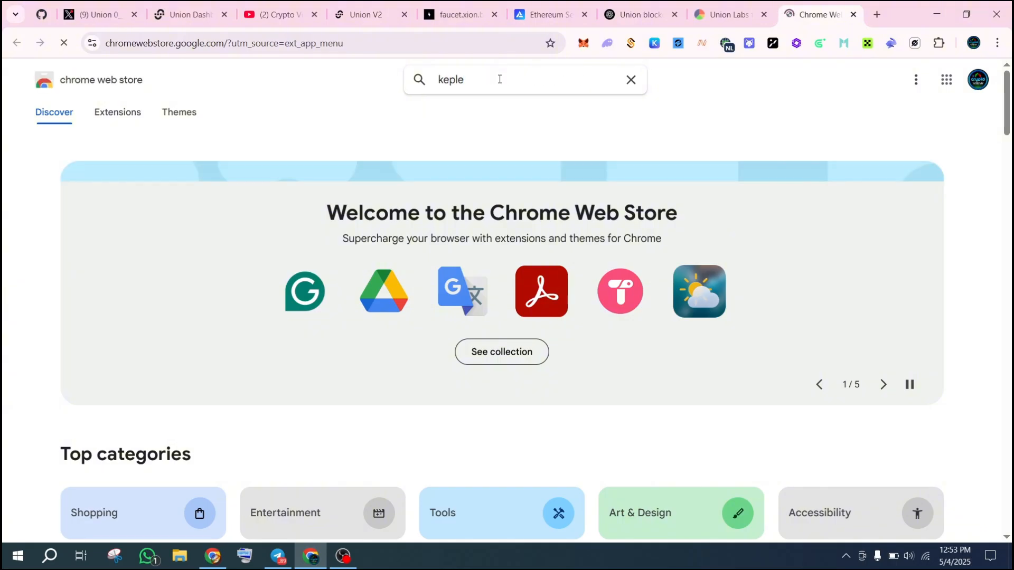
pyautogui.press('BackSpace')
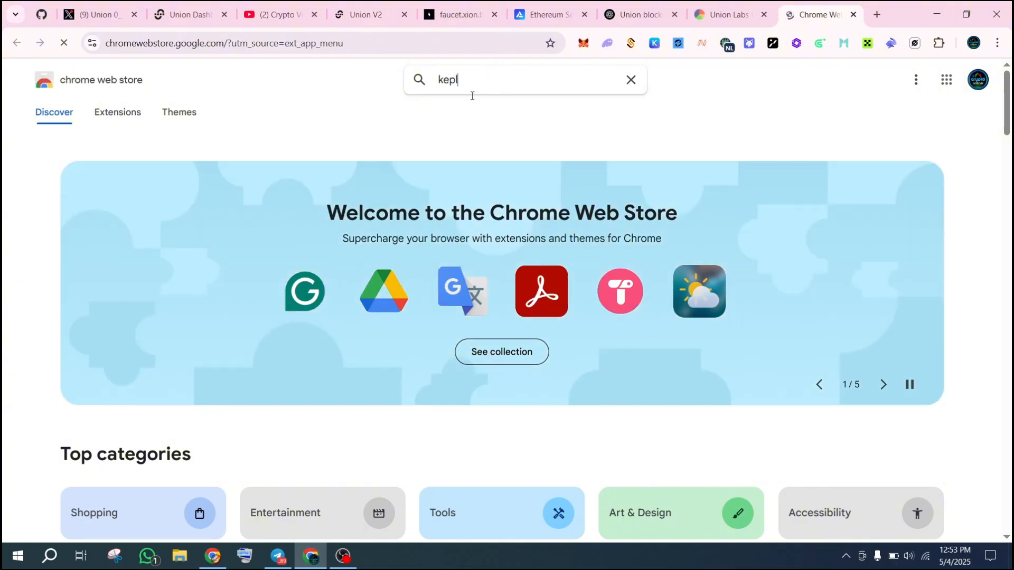
pyautogui.click(631, 79)
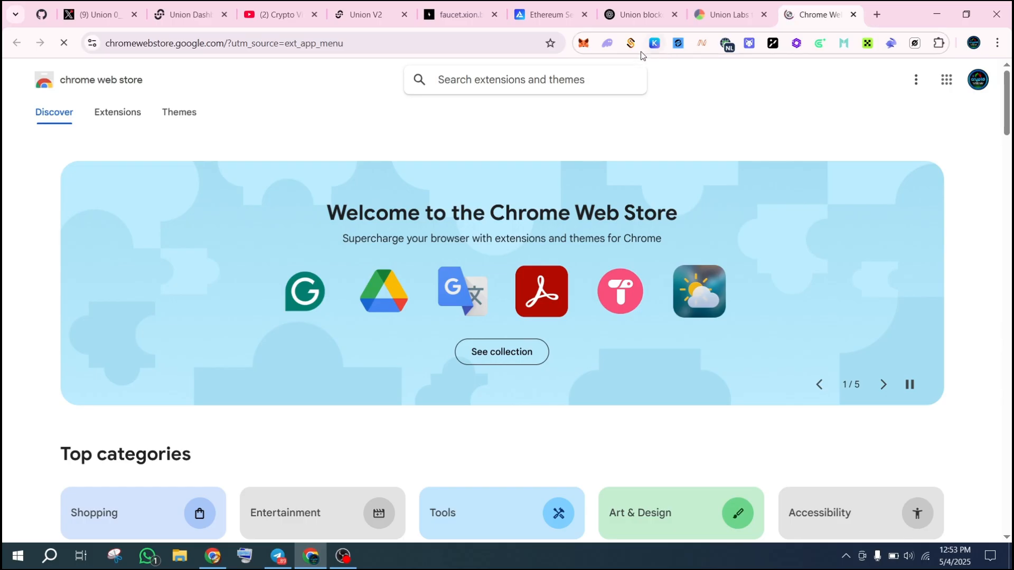
pyautogui.click(854, 14)
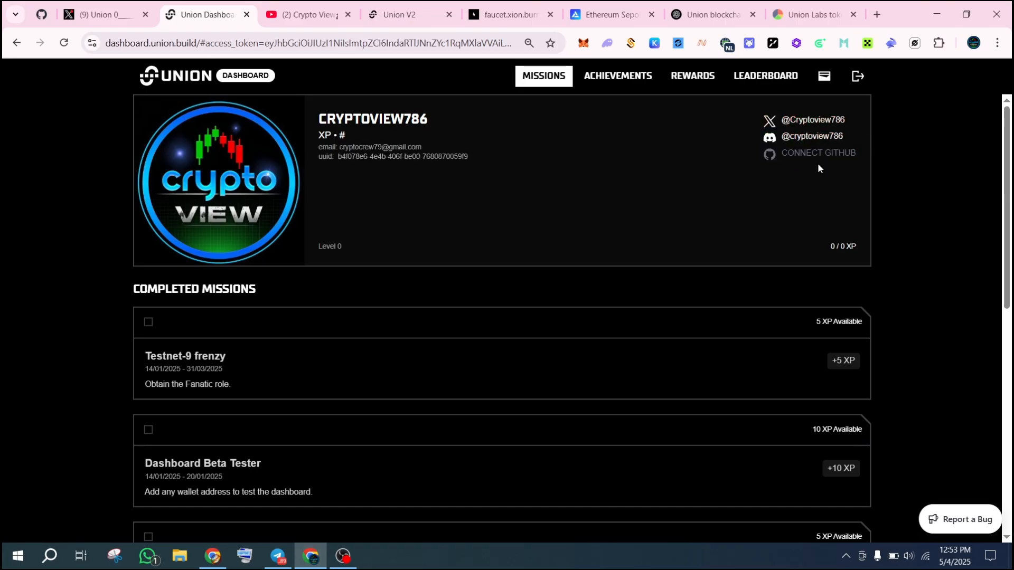
# Add an EVM wallet on the dashboard's wallet page by connecting Rabby Wallet and signing the address verification message
pyautogui.click(826, 84)
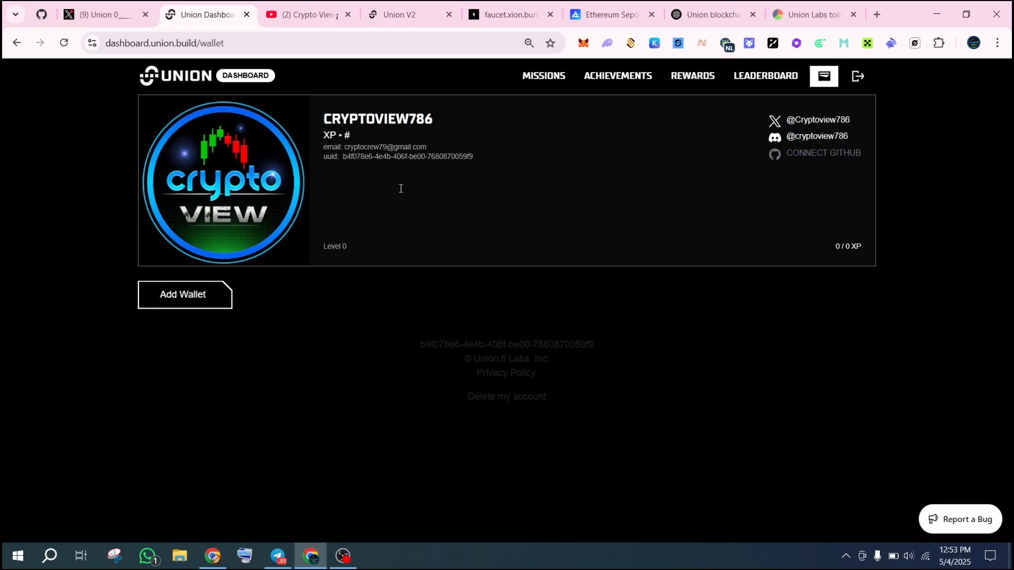
pyautogui.click(177, 301)
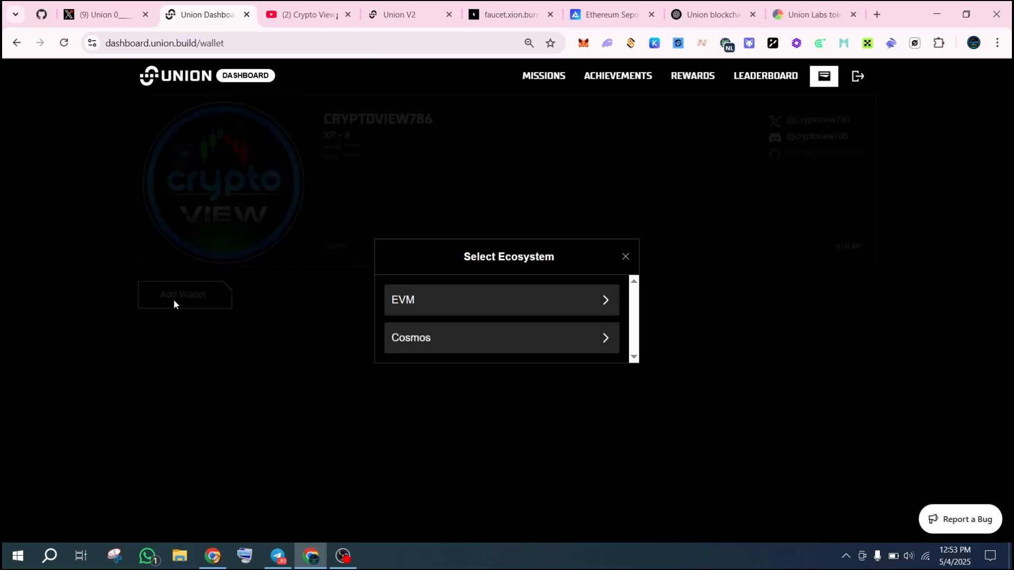
pyautogui.click(497, 300)
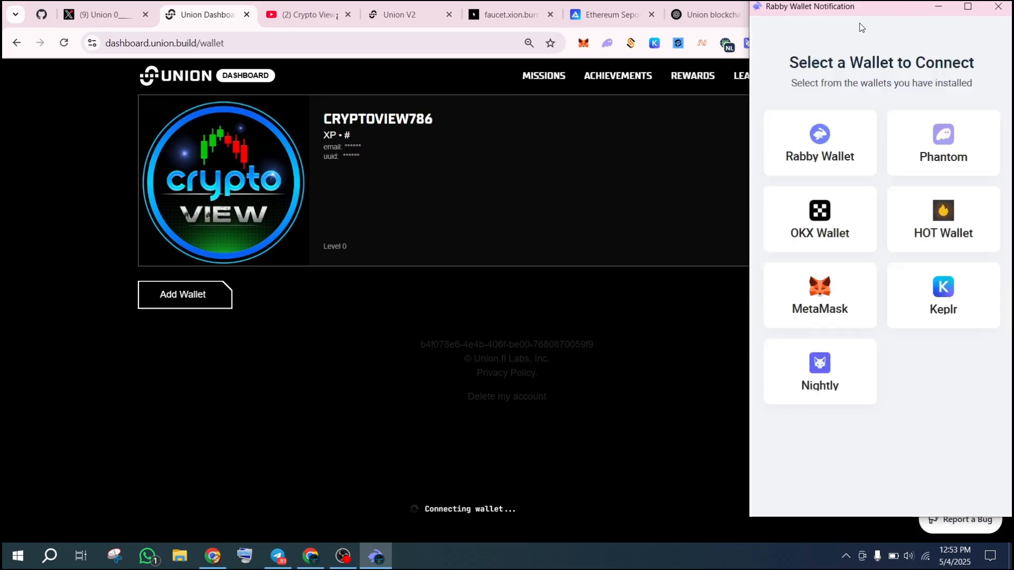
pyautogui.click(844, 141)
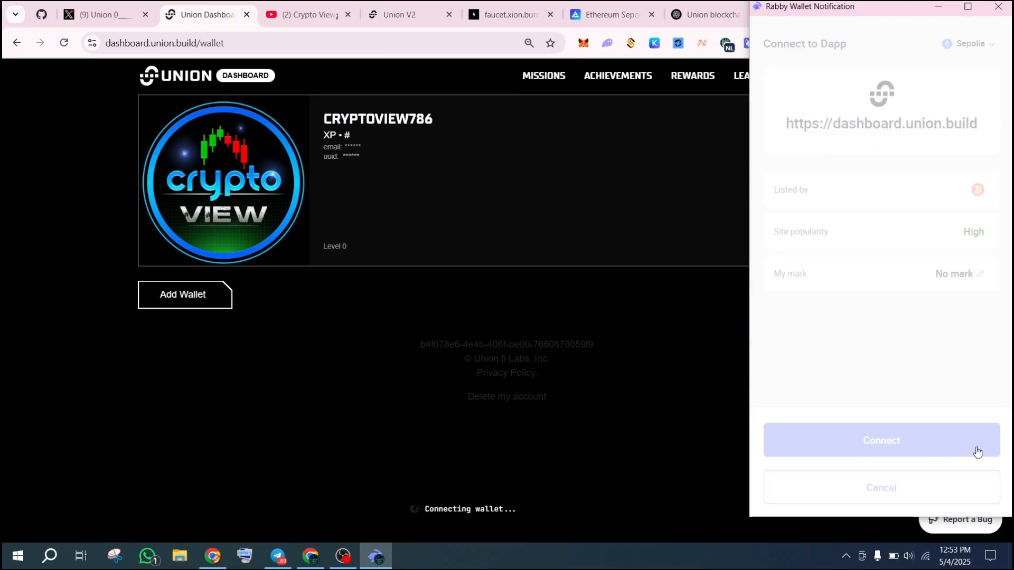
pyautogui.click(955, 449)
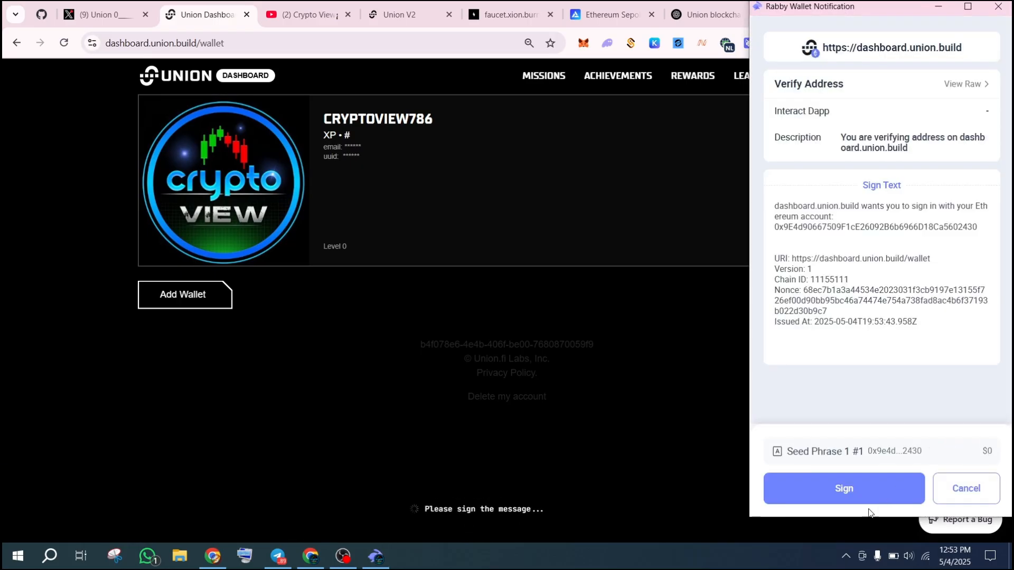
pyautogui.click(785, 500)
pyautogui.click(787, 502)
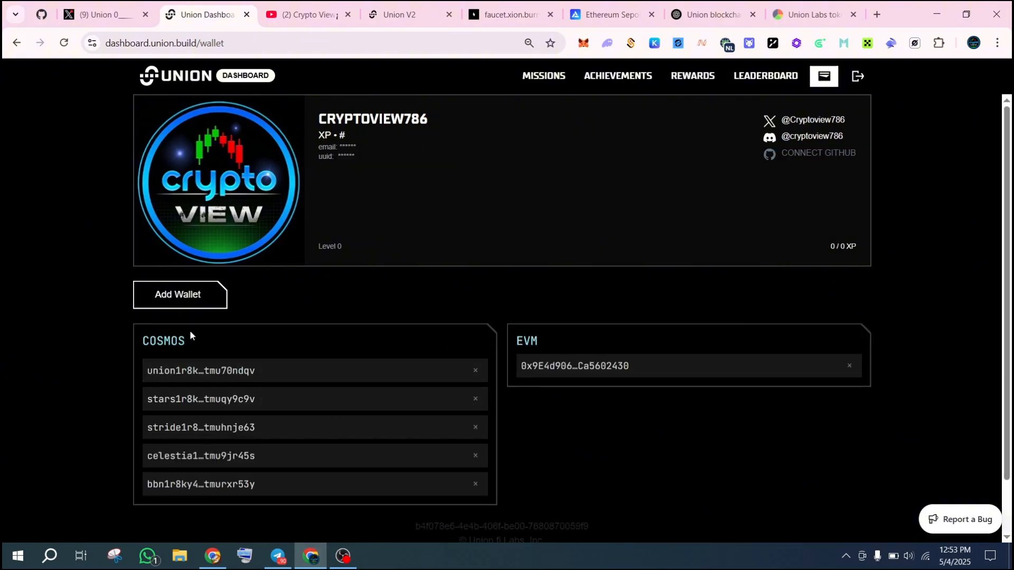
# Remove the first Cosmos address from the wallet page and add a Cosmos wallet through Keplr with all listed chains selected, approving the signature request
pyautogui.click(475, 371)
pyautogui.click(188, 303)
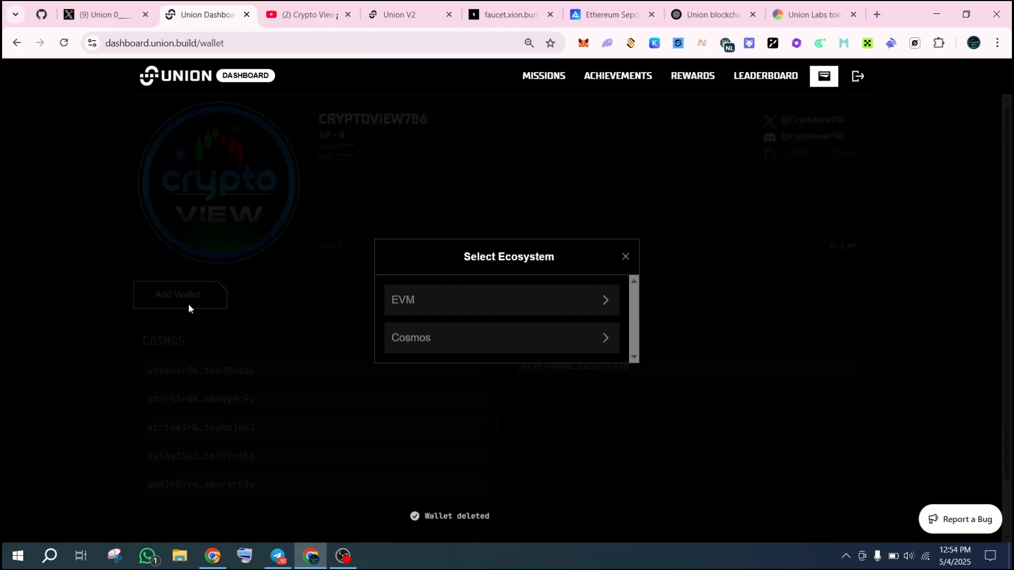
pyautogui.click(423, 341)
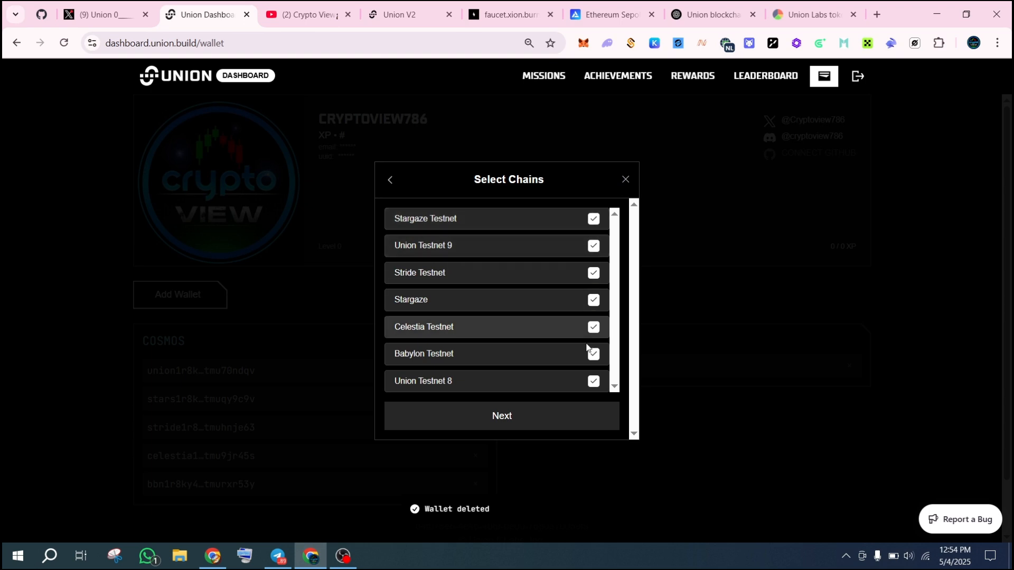
pyautogui.click(506, 419)
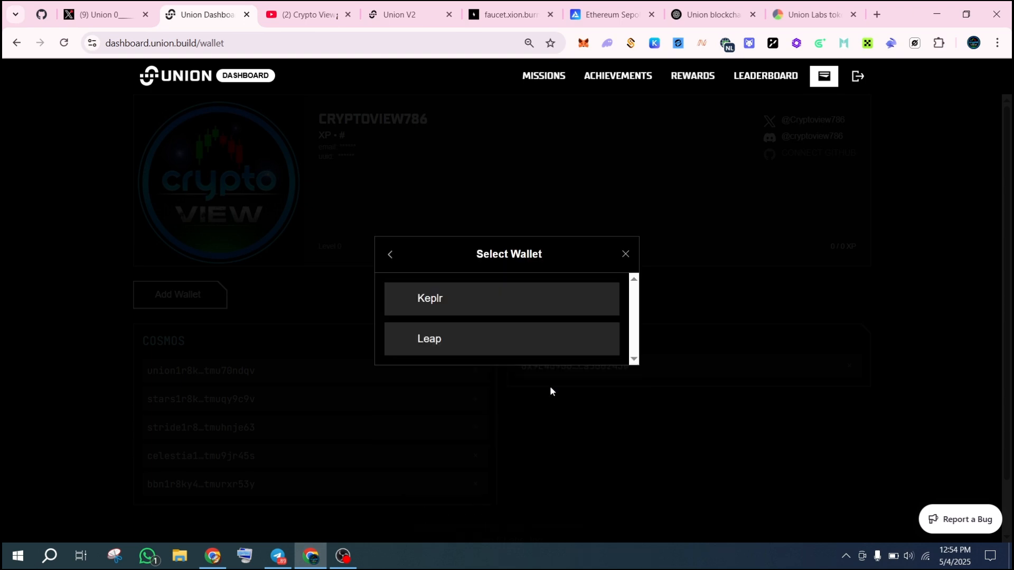
pyautogui.click(477, 288)
pyautogui.moveTo(772, 57); pyautogui.dragTo(713, 56)
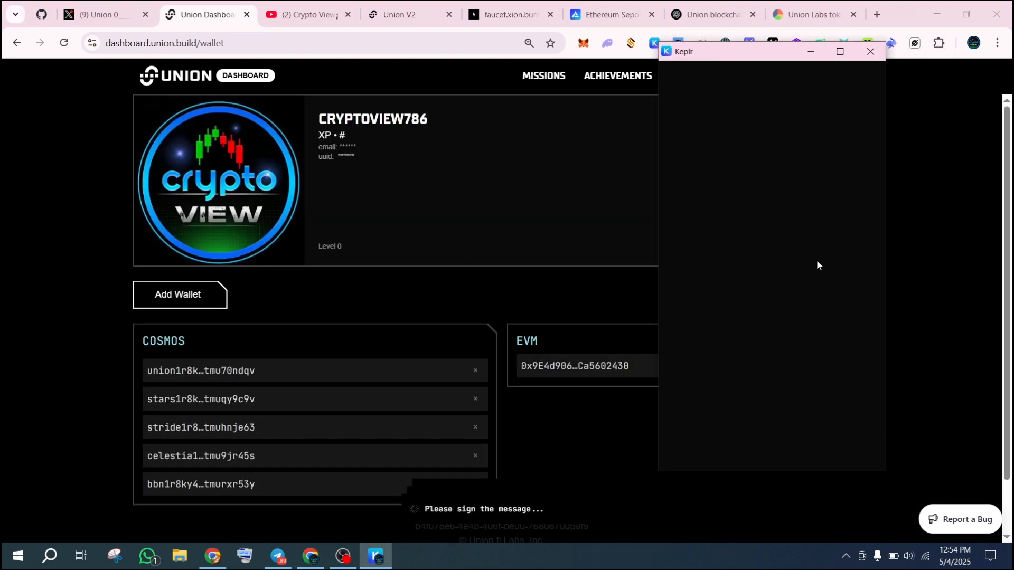
pyautogui.click(792, 447)
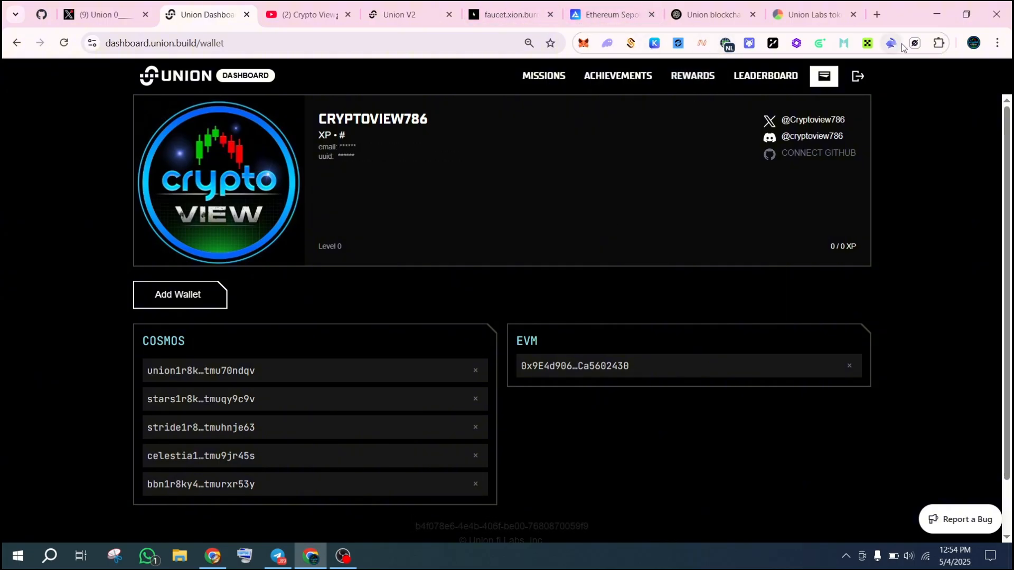
pyautogui.click(821, 82)
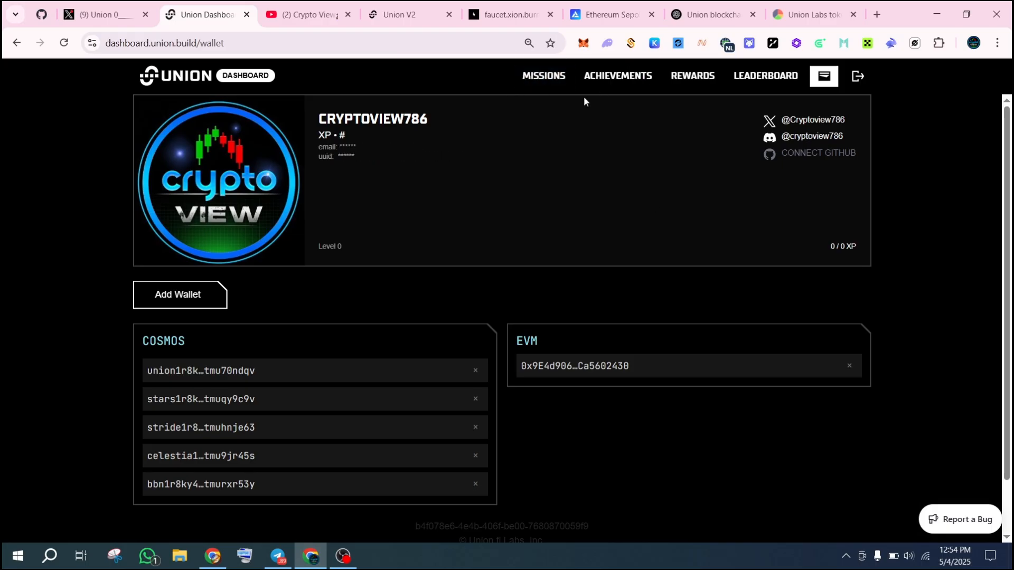
# Visit the Missions page, open and reload Achievements, and examine its categories and the XP progress toward Private First Class
pyautogui.click(556, 80)
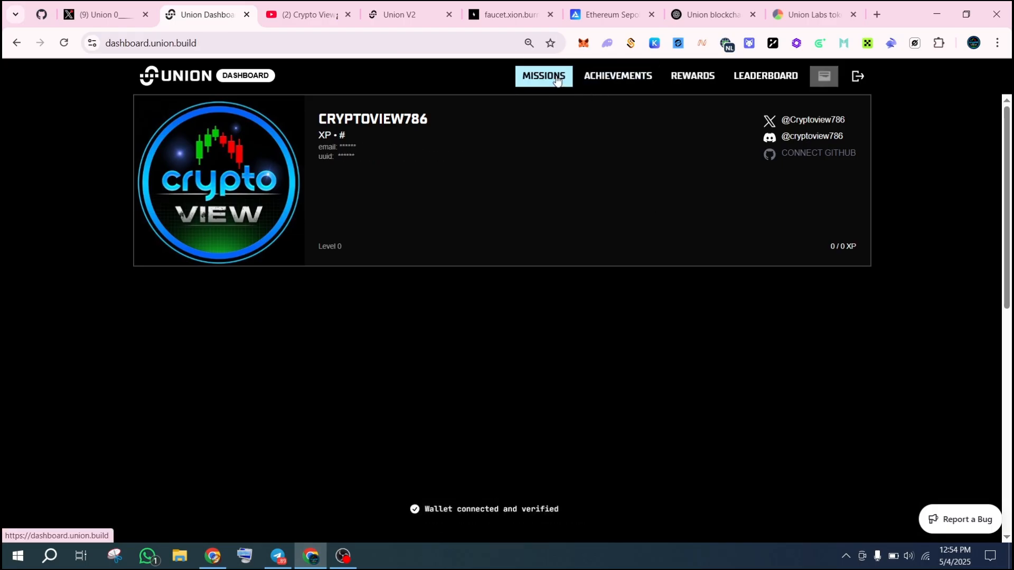
pyautogui.click(616, 79)
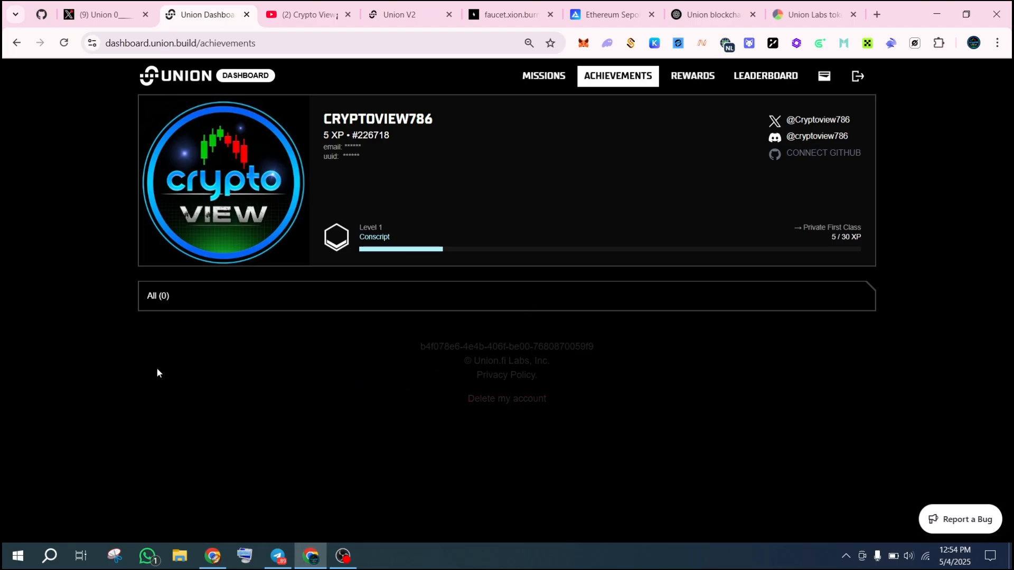
pyautogui.click(64, 44)
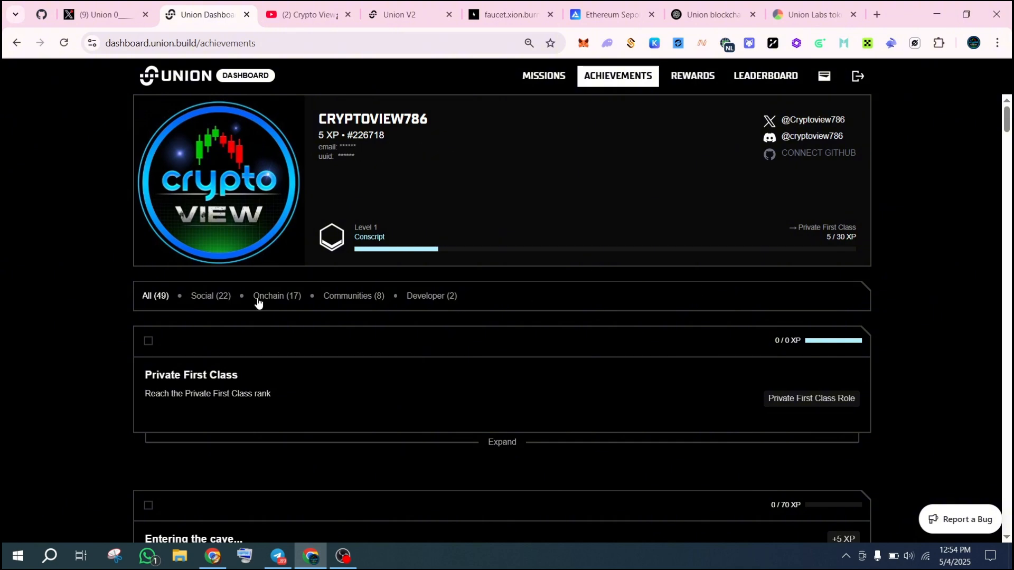
pyautogui.scroll(-1, 205, 304)
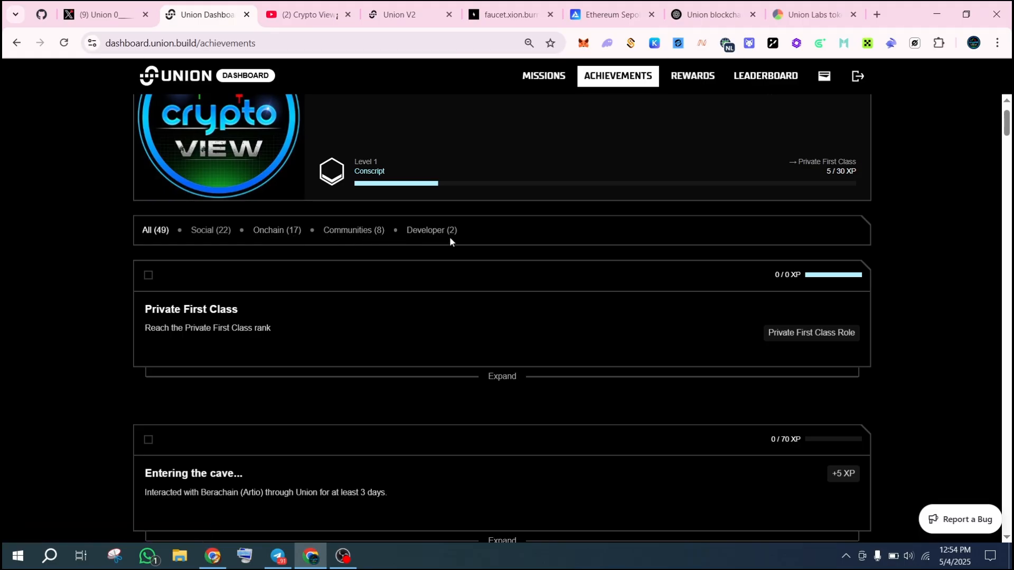
pyautogui.scroll(2, 447, 239)
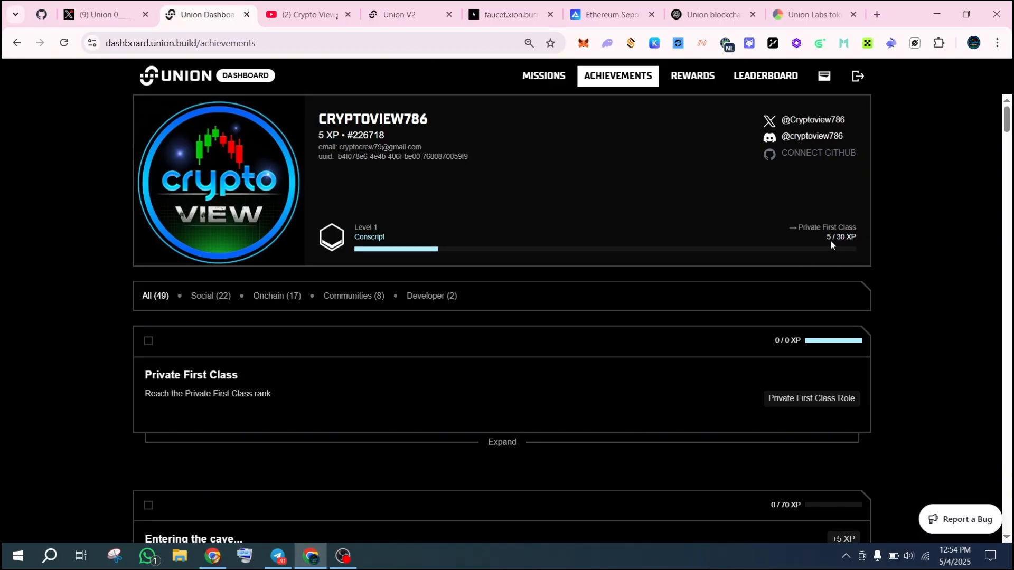
pyautogui.moveTo(826, 239); pyautogui.dragTo(849, 239)
pyautogui.click(629, 206)
pyautogui.scroll(-3, 528, 206)
pyautogui.scroll(2, 504, 249)
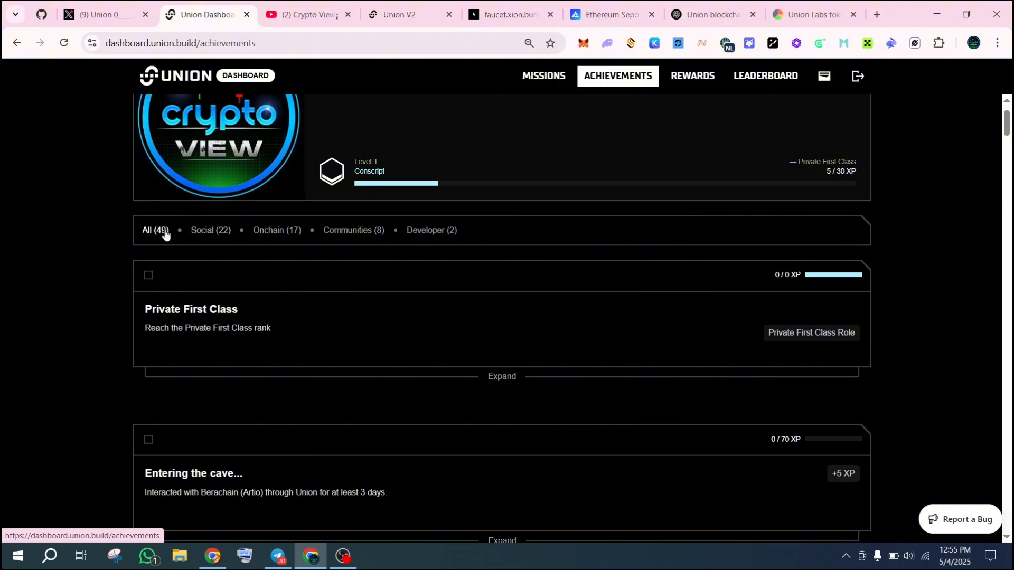
# Show the Social achievements and open the X profile linked in the Mastermind achievement, returning to the dashboard
pyautogui.click(205, 236)
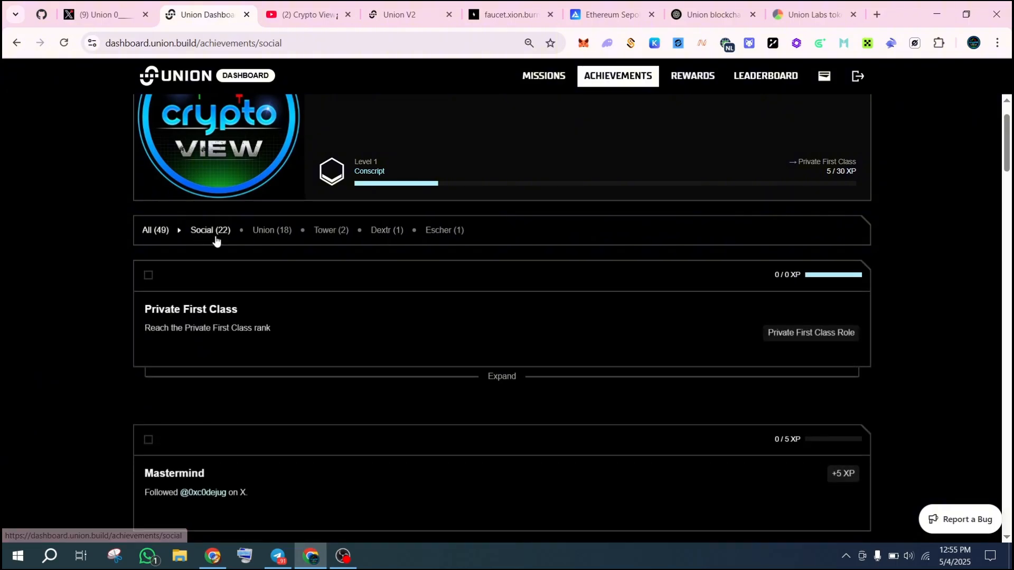
pyautogui.scroll(-1, 199, 240)
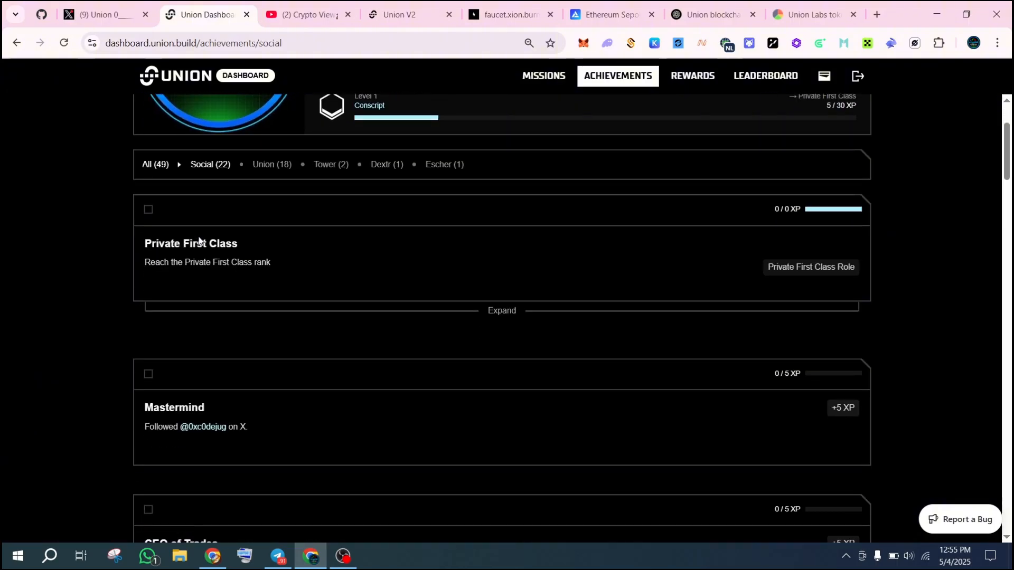
pyautogui.scroll(-3, 256, 293)
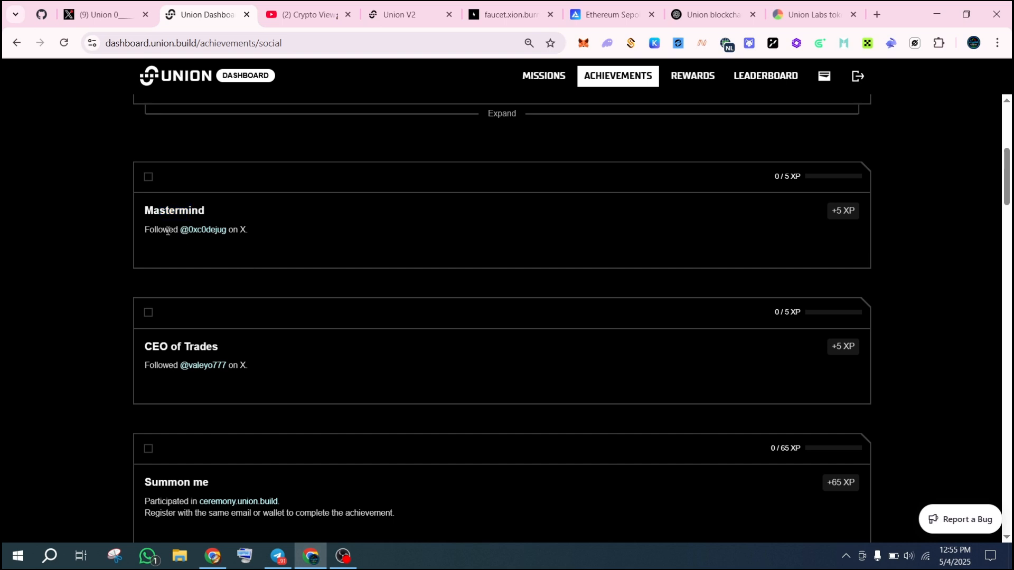
pyautogui.click(195, 232)
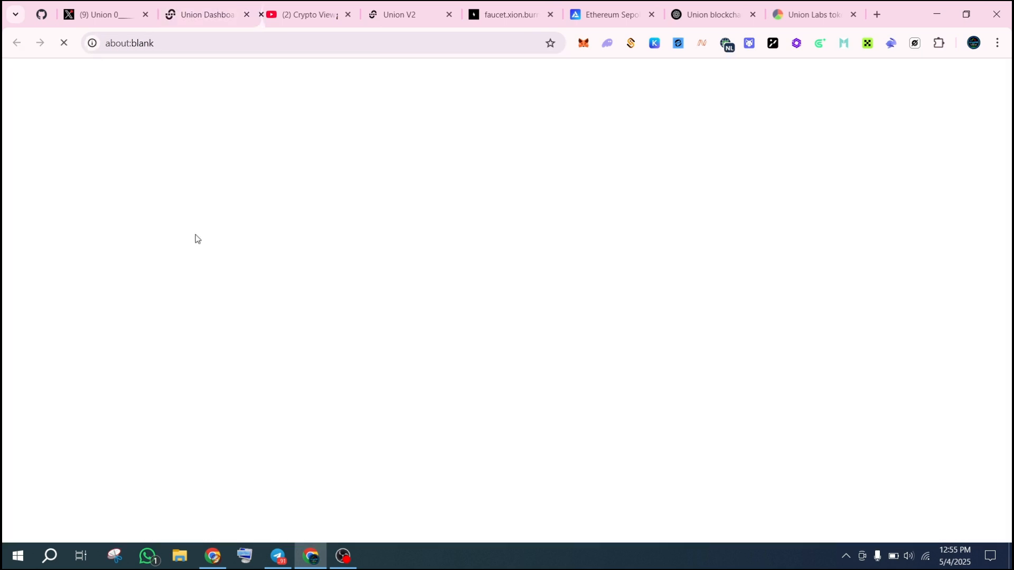
pyautogui.click(227, 3)
# Look through the Social follow achievements and check the follow status on the opened X profile
pyautogui.scroll(-2, 249, 303)
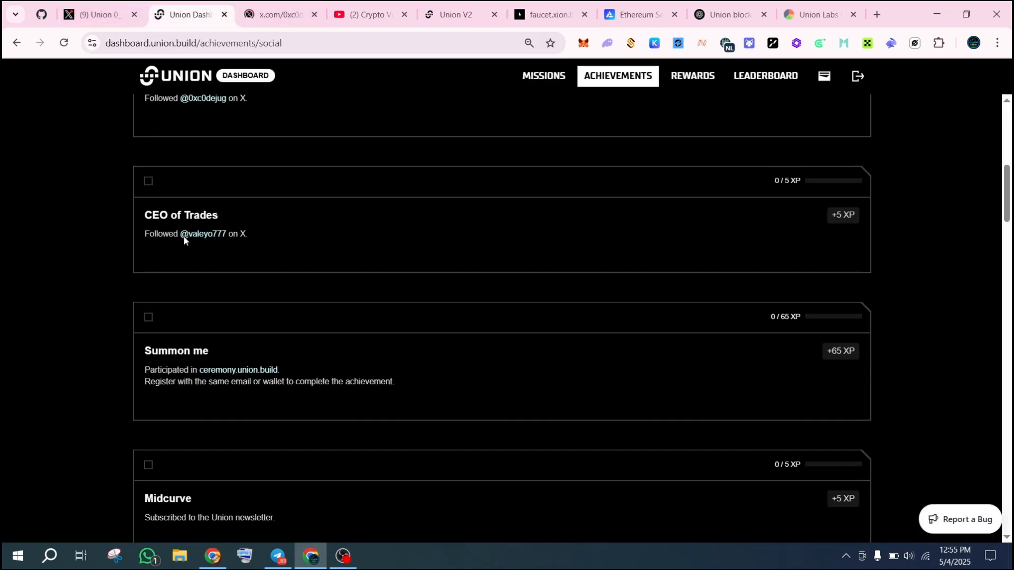
pyautogui.scroll(-8, 185, 240)
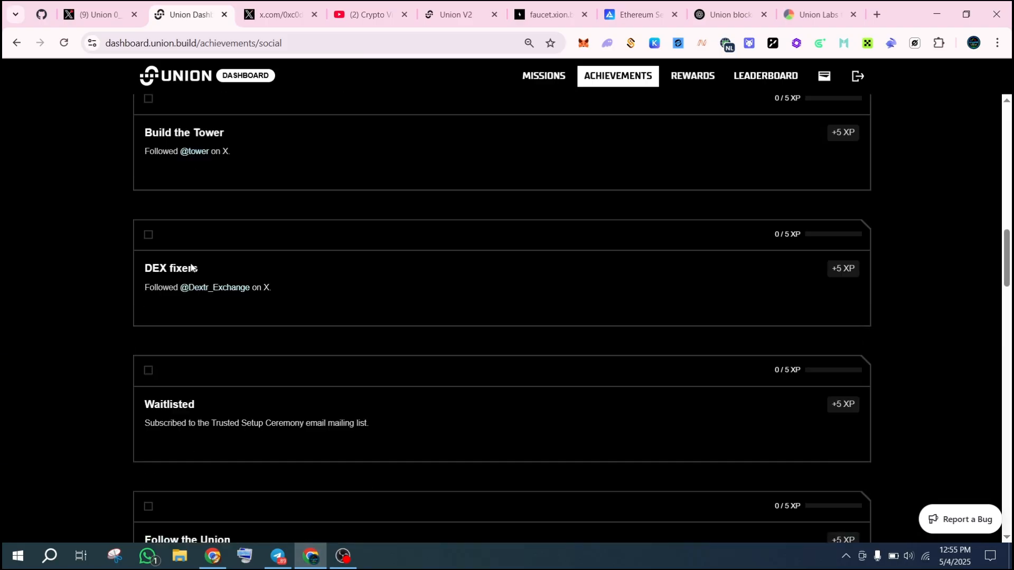
pyautogui.scroll(-5, 193, 265)
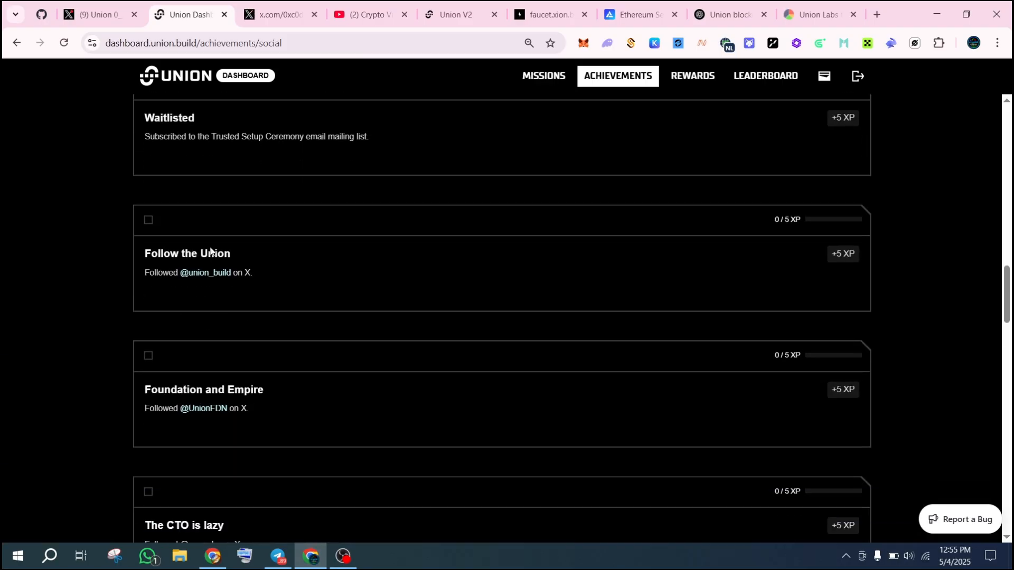
pyautogui.scroll(-1, 207, 248)
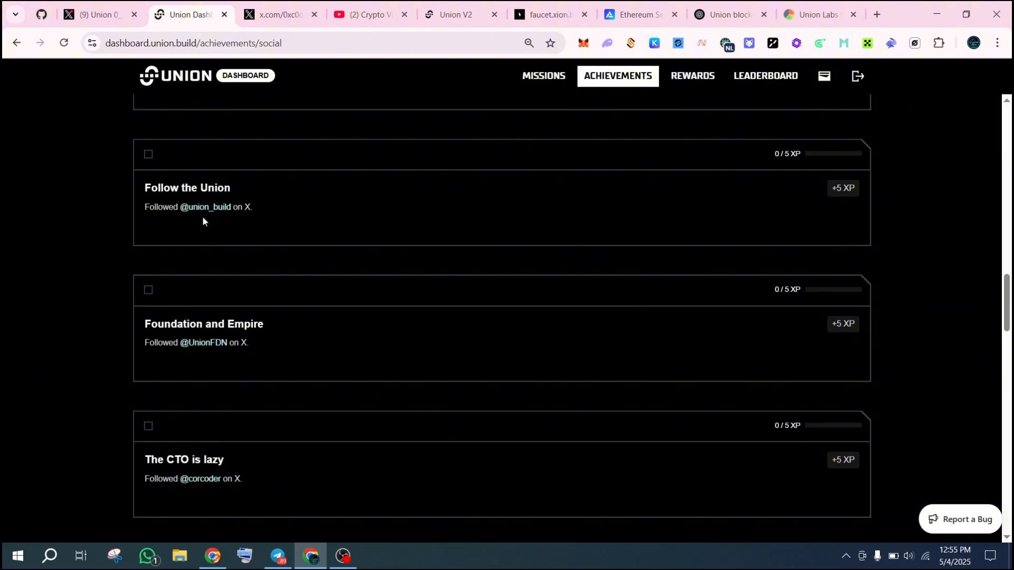
pyautogui.scroll(-4, 207, 340)
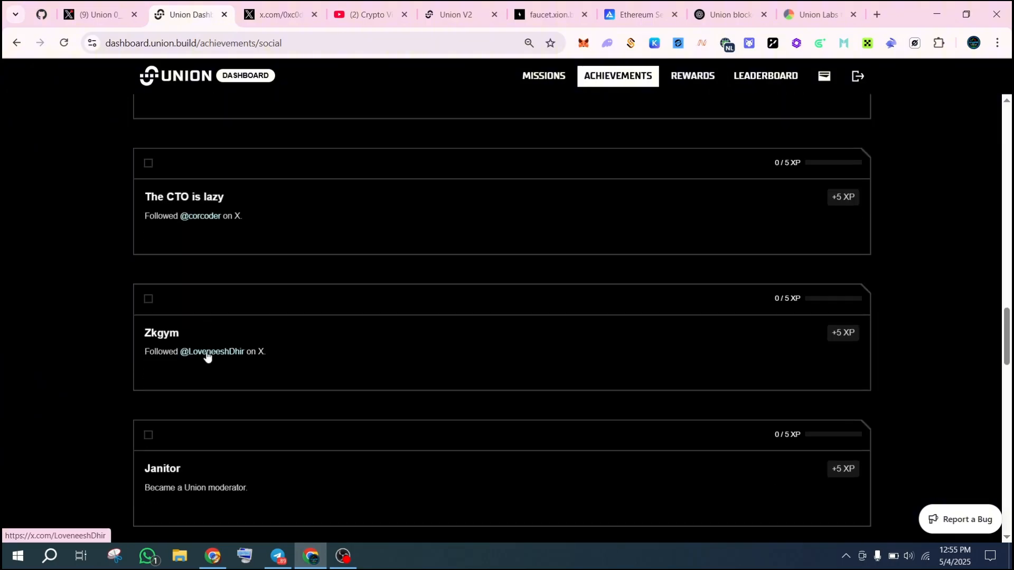
pyautogui.scroll(-4, 208, 353)
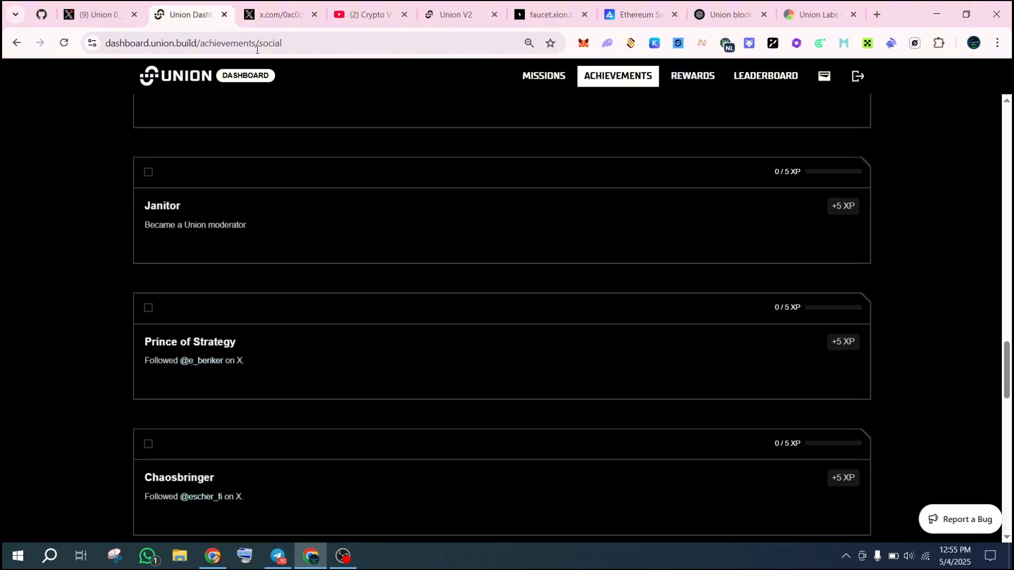
pyautogui.click(279, 14)
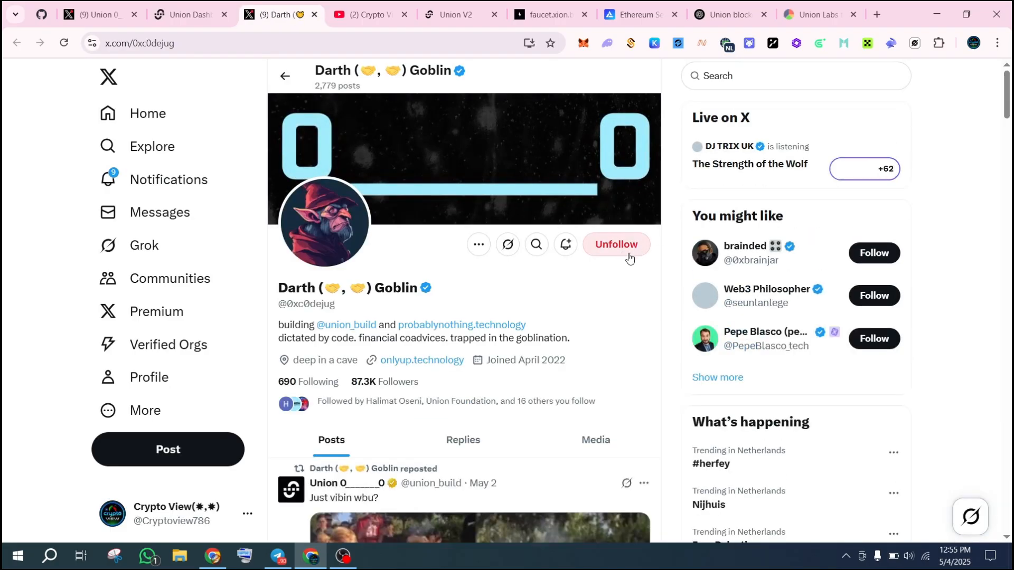
pyautogui.click(190, 15)
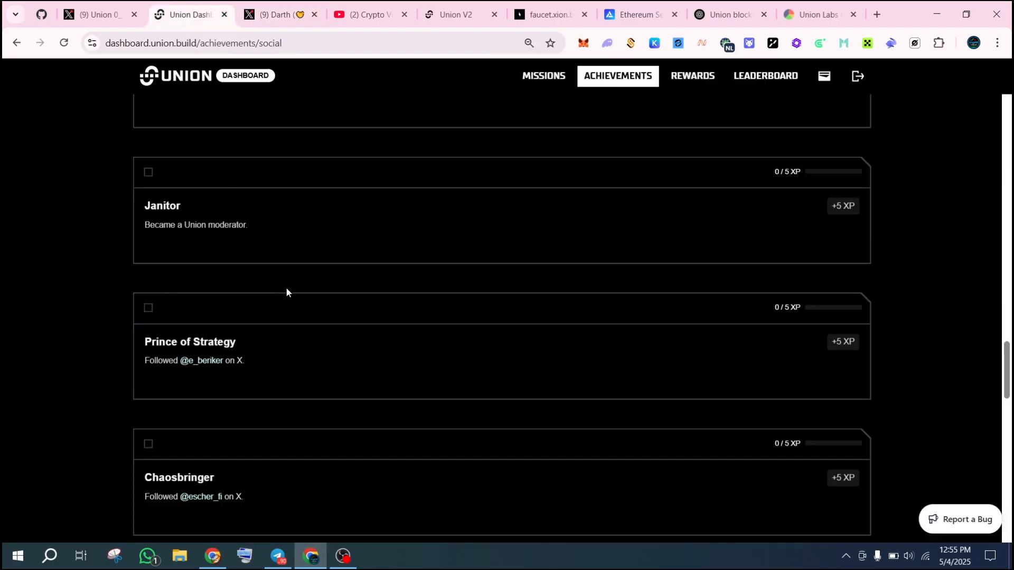
# Review the remaining Social achievements from Prince of Strategy to the Union Discord ones, noting their XP rewards
pyautogui.scroll(-2, 287, 291)
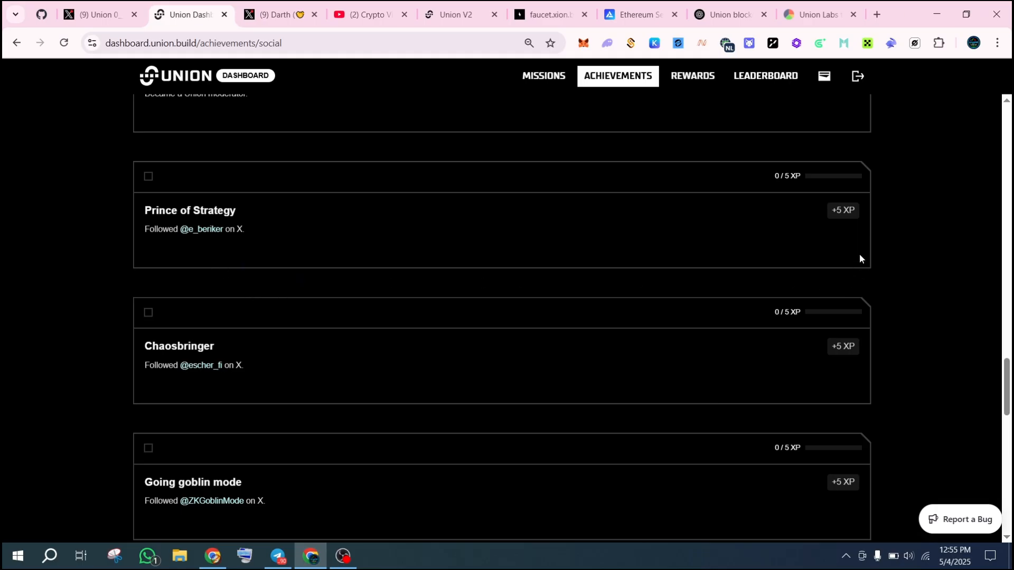
pyautogui.moveTo(850, 212); pyautogui.dragTo(838, 211)
pyautogui.click(839, 211)
pyautogui.scroll(-8, 174, 316)
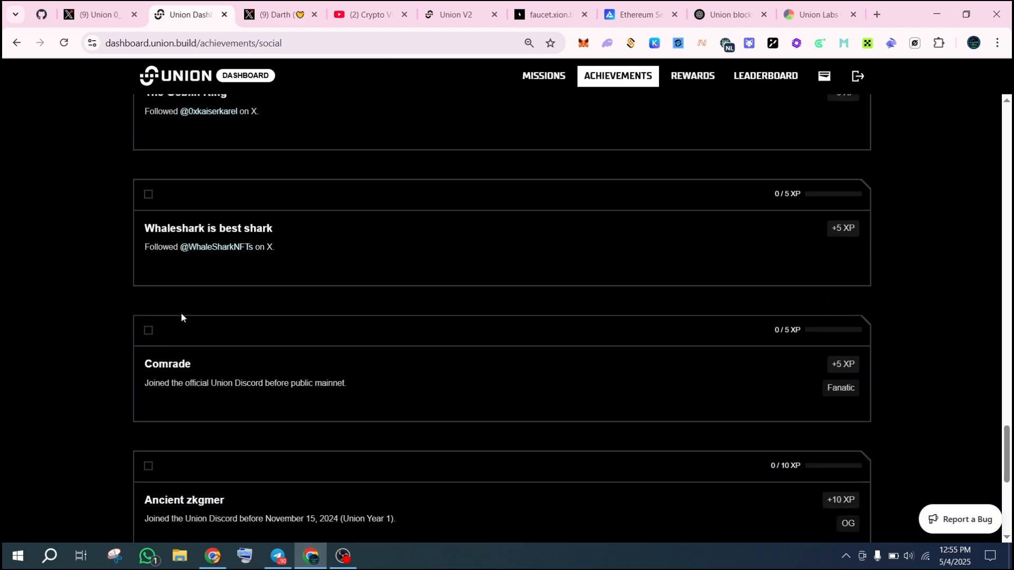
pyautogui.scroll(10, 272, 328)
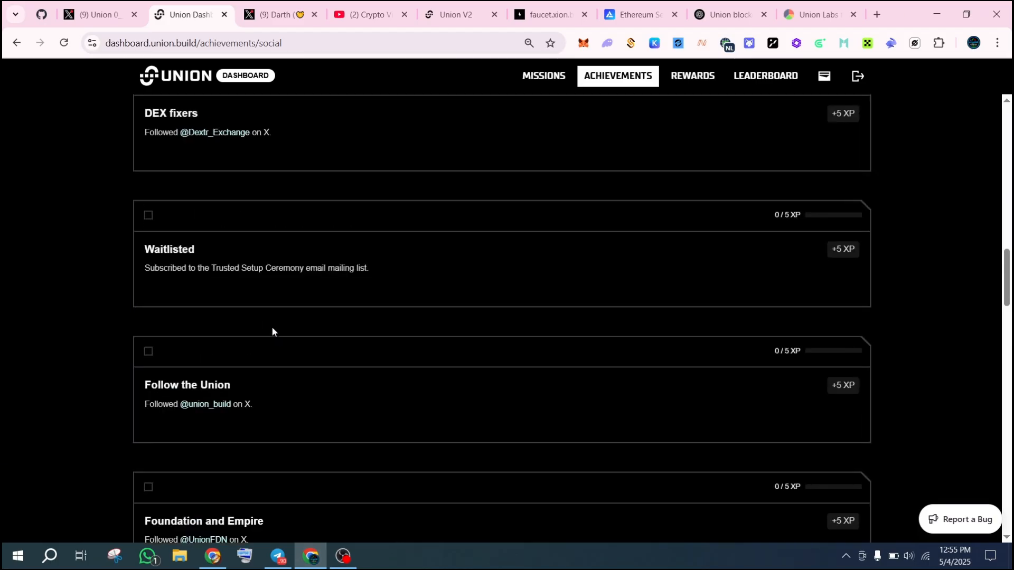
pyautogui.scroll(12, 271, 328)
# Switch from all achievements to the Onchain category and reload the page
pyautogui.click(156, 299)
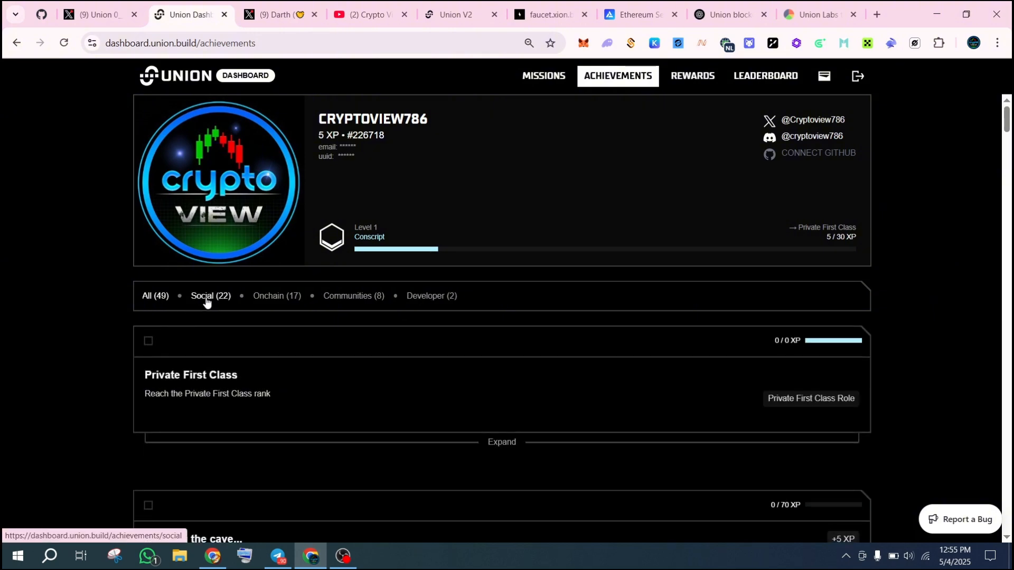
pyautogui.click(274, 298)
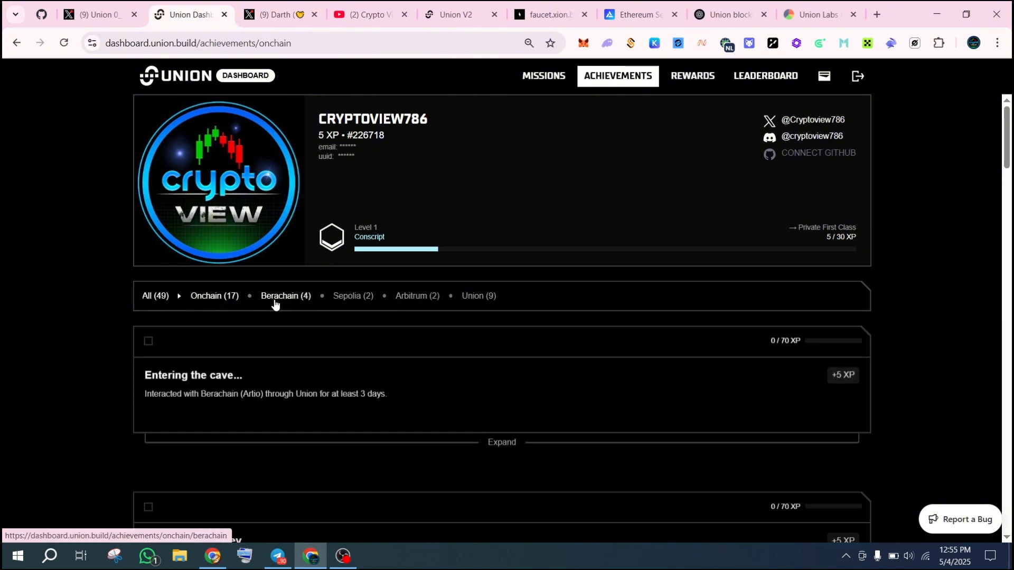
pyautogui.click(219, 300)
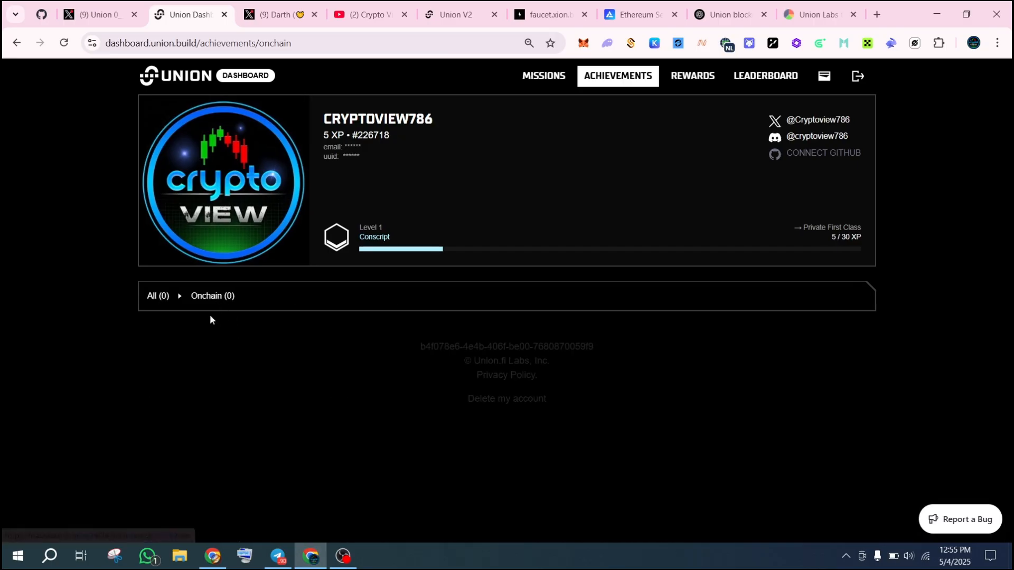
pyautogui.click(64, 43)
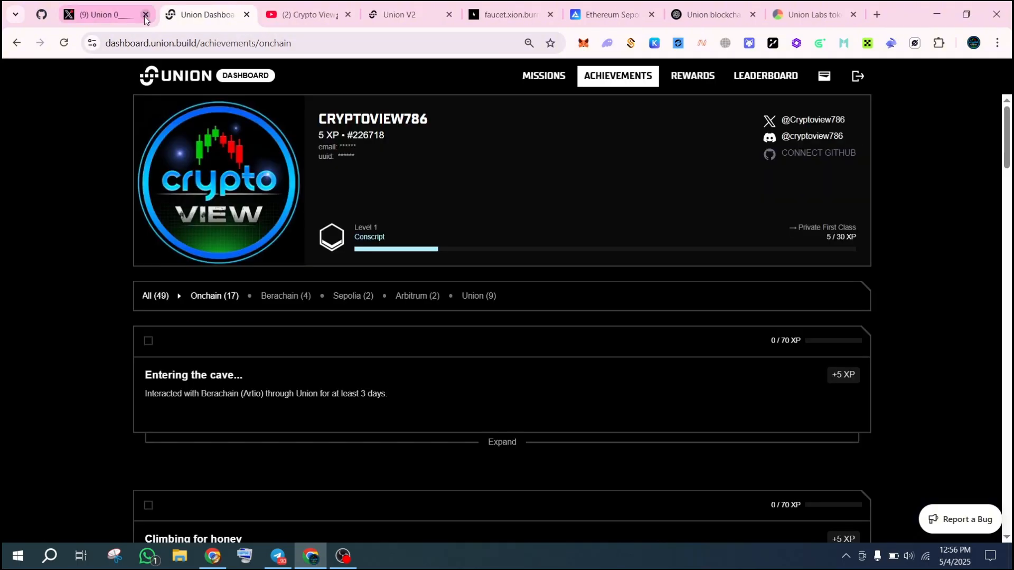
# Examine the Onchain achievements for Berachain, Sepolia, Arbitrum and Babylon and their XP rewards
pyautogui.scroll(-1, 285, 225)
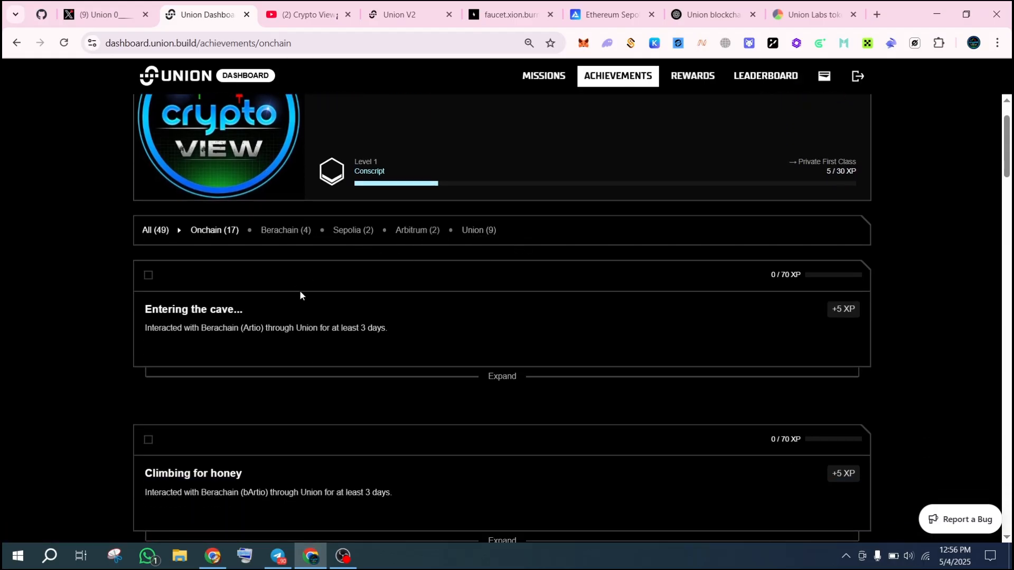
pyautogui.scroll(-4, 296, 307)
pyautogui.scroll(5, 290, 306)
pyautogui.scroll(-4, 272, 301)
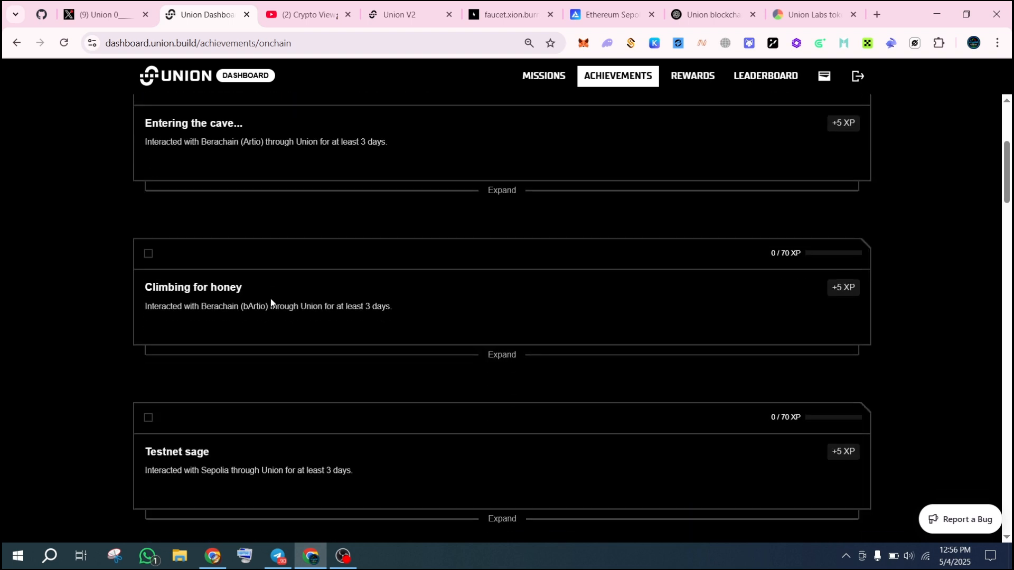
pyautogui.scroll(-4, 271, 302)
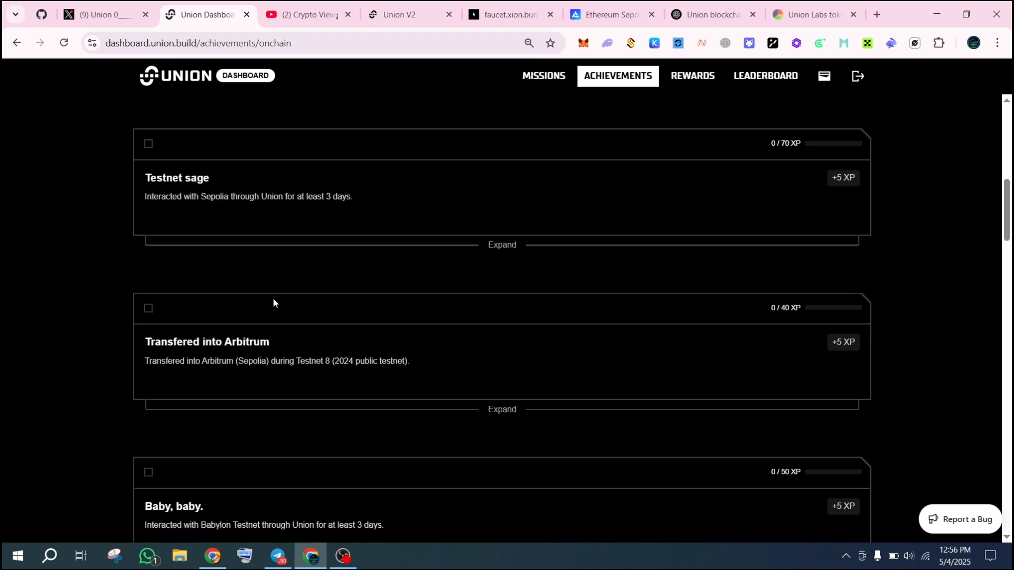
pyautogui.scroll(-1, 273, 302)
pyautogui.scroll(1, 272, 299)
pyautogui.scroll(7, 160, 200)
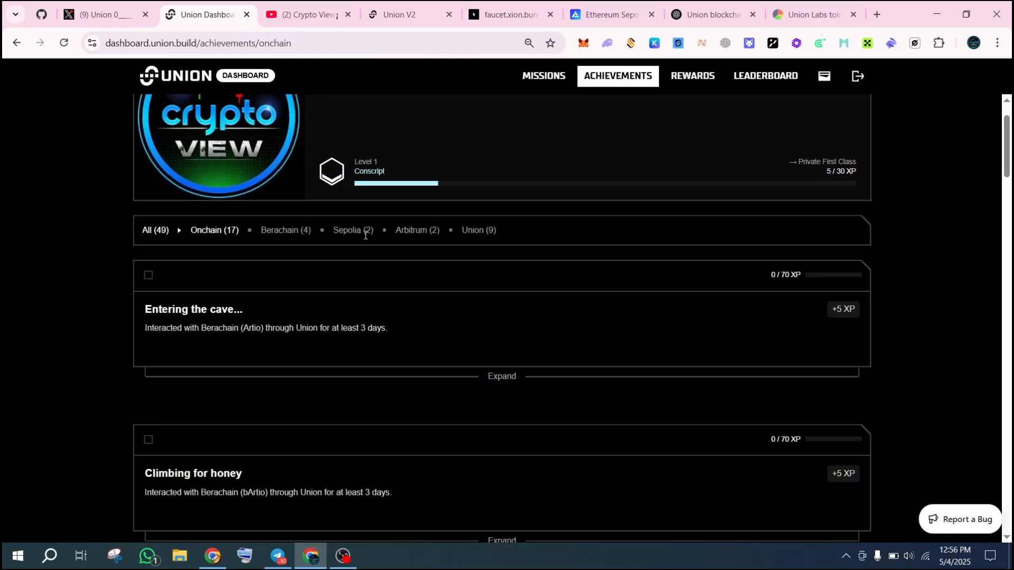
# Expand the Entering the cave achievement and check its Berachain (Artio) requirement and XP reward
pyautogui.scroll(-1, 173, 285)
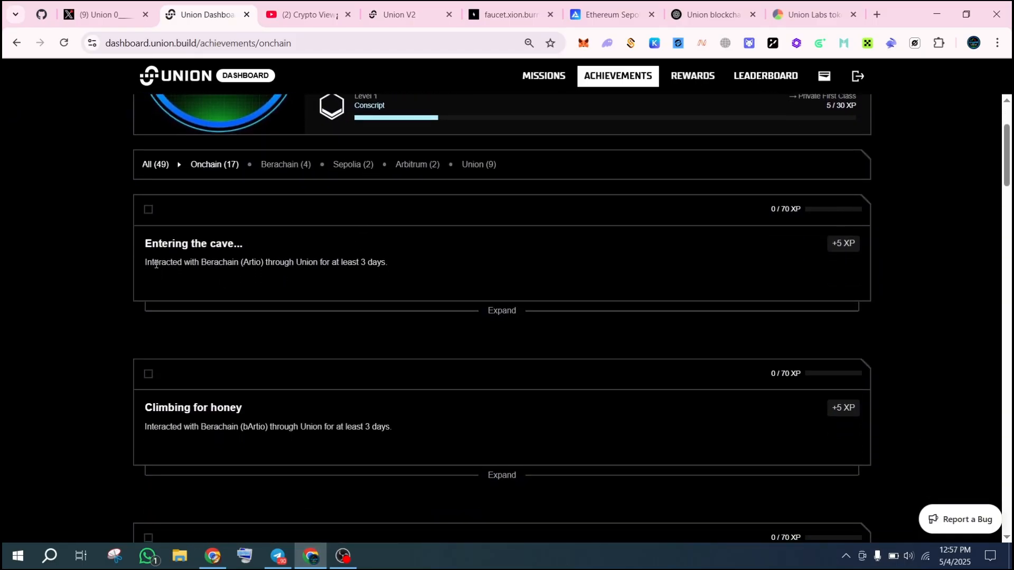
pyautogui.moveTo(206, 262); pyautogui.dragTo(381, 264)
pyautogui.click(377, 267)
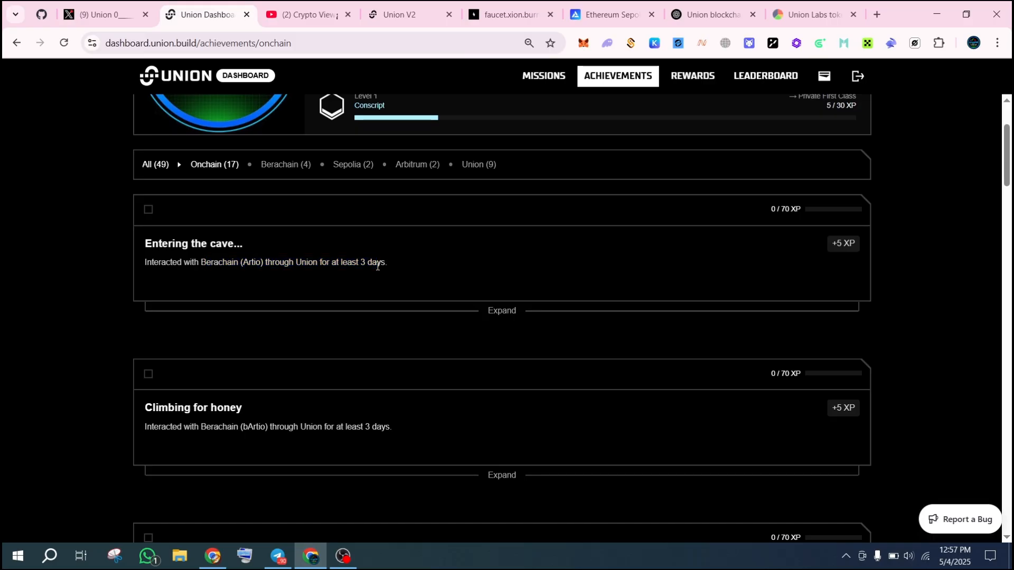
pyautogui.click(508, 315)
pyautogui.scroll(-1, 445, 286)
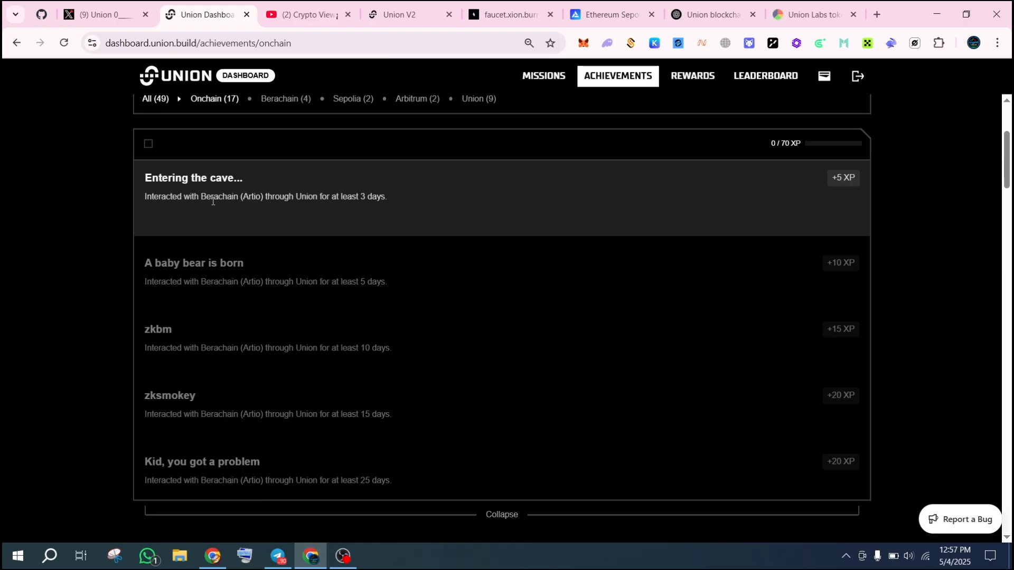
pyautogui.moveTo(213, 201); pyautogui.dragTo(333, 192)
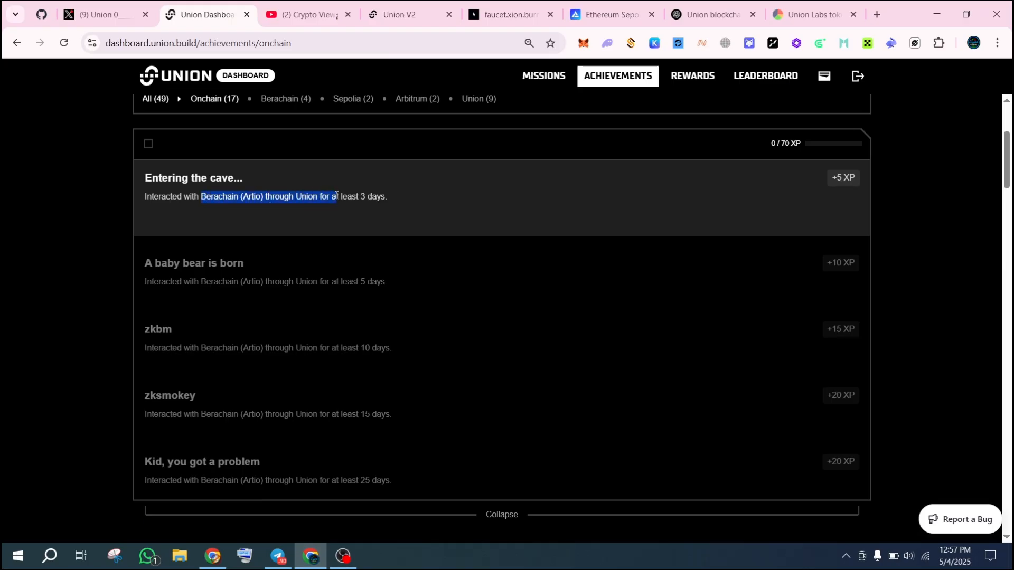
pyautogui.click(351, 197)
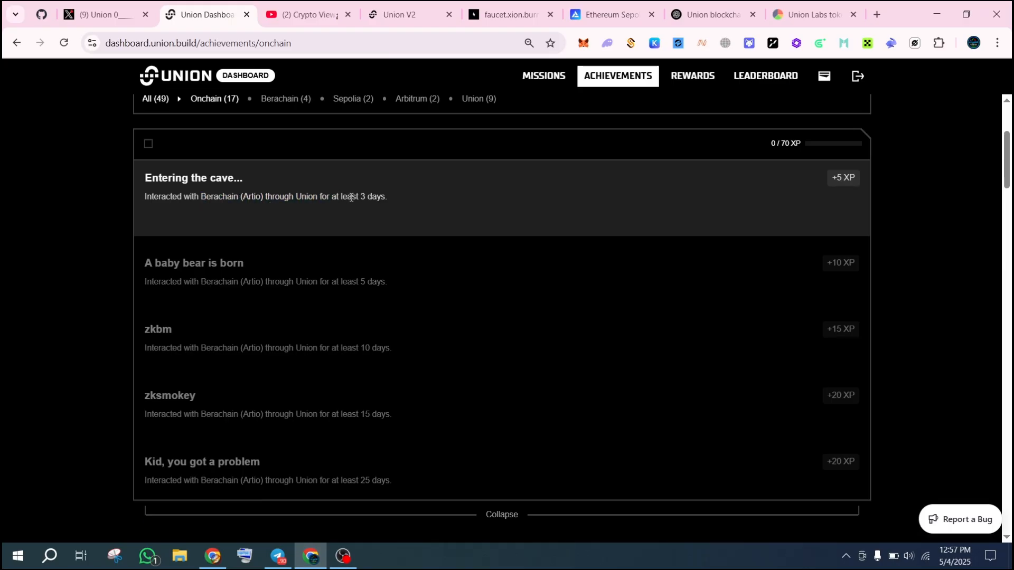
pyautogui.doubleClick(843, 177)
pyautogui.click(833, 178)
pyautogui.scroll(-1, 827, 182)
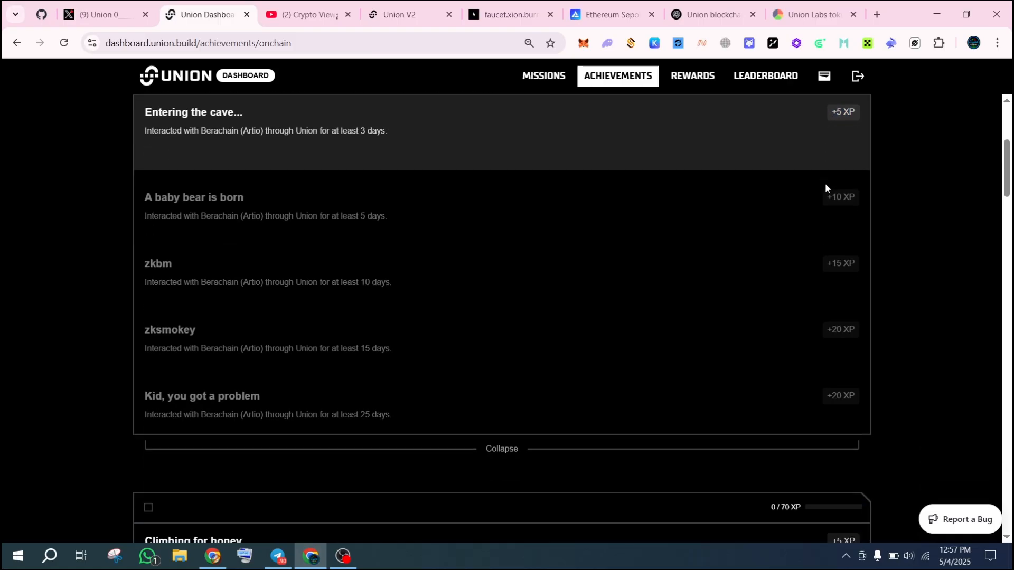
# Compare the required days and XP rewards of the A baby bear is born and zkbm tiers, glancing at the Union V2 transfer page
pyautogui.moveTo(302, 132); pyautogui.dragTo(311, 135)
pyautogui.moveTo(321, 217); pyautogui.dragTo(371, 219)
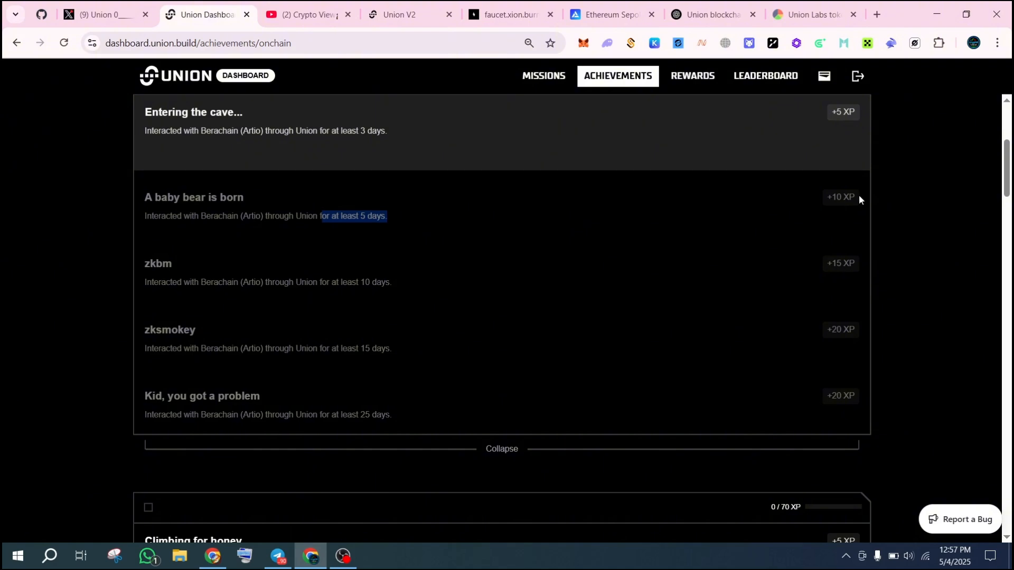
pyautogui.moveTo(857, 197); pyautogui.dragTo(828, 198)
pyautogui.click(844, 196)
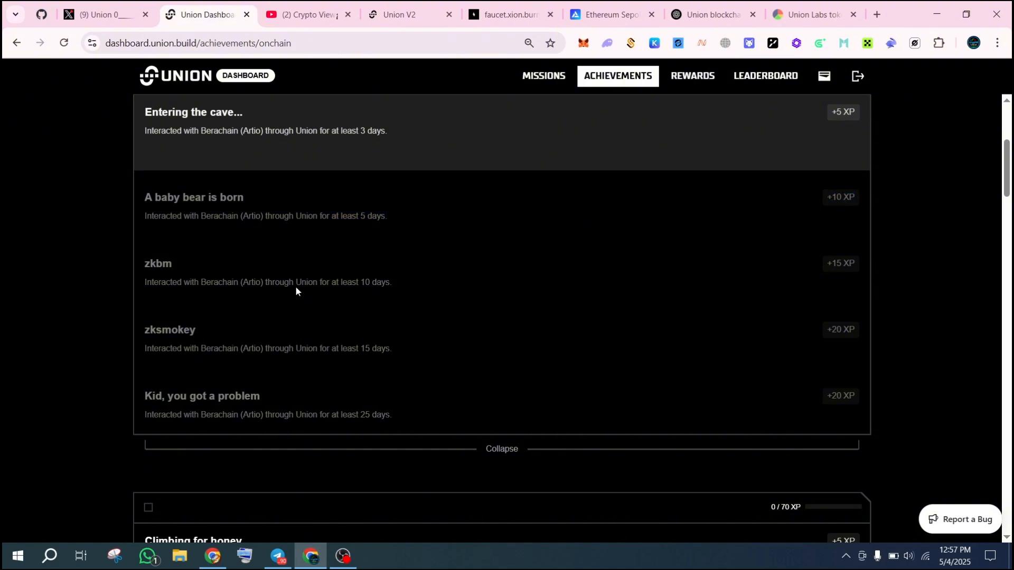
pyautogui.moveTo(283, 284); pyautogui.dragTo(384, 283)
pyautogui.click(400, 14)
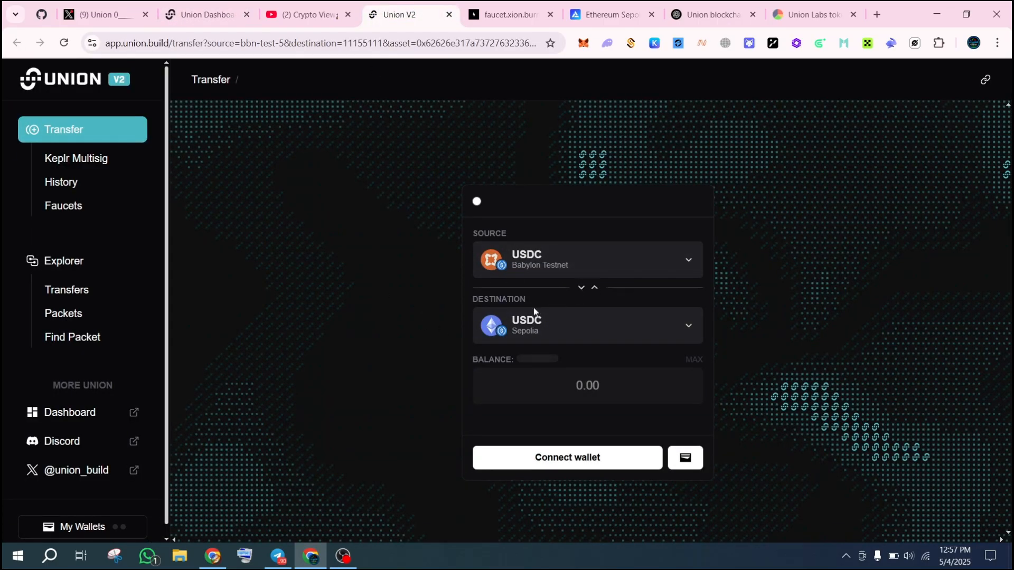
pyautogui.click(203, 14)
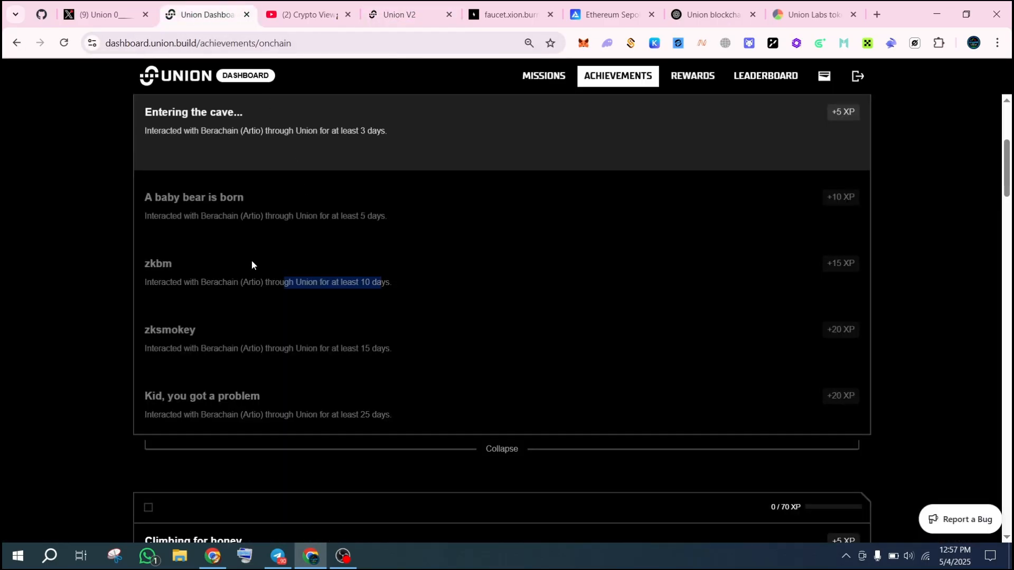
pyautogui.click(269, 289)
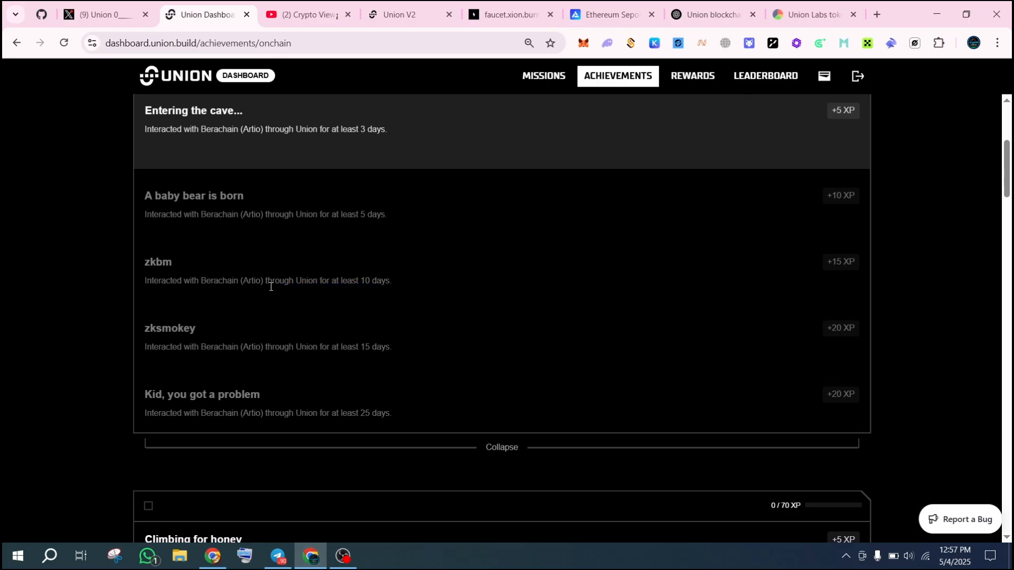
# Examine the zksmokey and Kid, you got a problem tiers for their required days and XP rewards
pyautogui.scroll(-1, 270, 288)
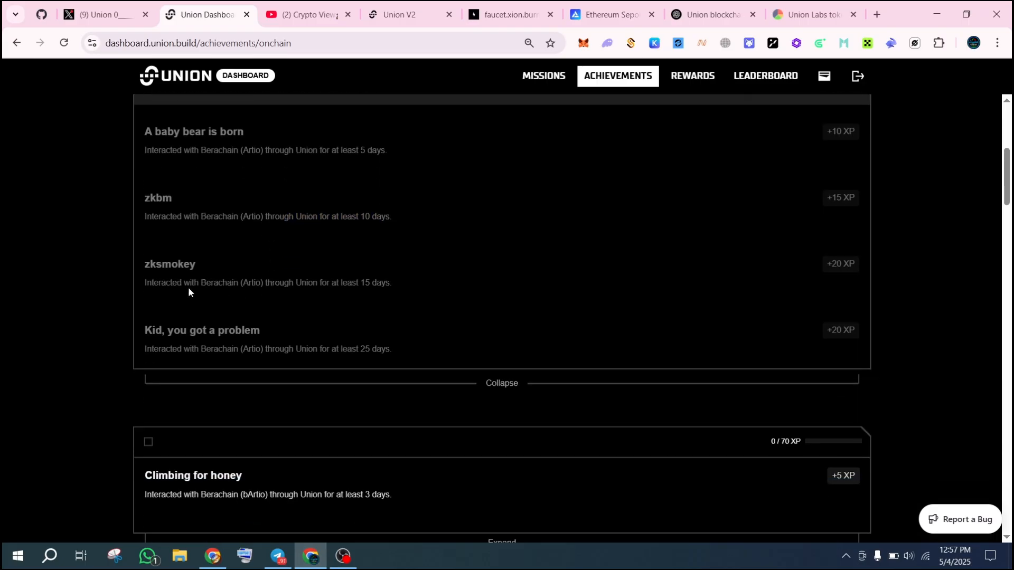
pyautogui.moveTo(158, 286); pyautogui.dragTo(377, 286)
pyautogui.doubleClick(833, 264)
pyautogui.click(843, 264)
pyautogui.moveTo(341, 349); pyautogui.dragTo(381, 349)
pyautogui.click(383, 350)
# Check the profile's rank in the dashboard header and return to the Berachain achievement tiers
pyautogui.scroll(6, 382, 351)
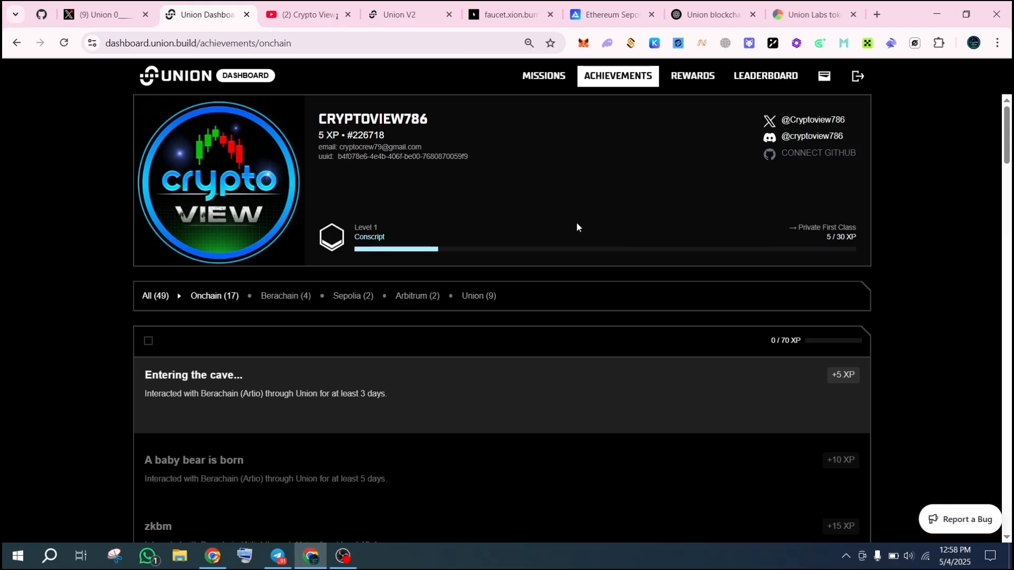
pyautogui.moveTo(352, 138); pyautogui.dragTo(388, 140)
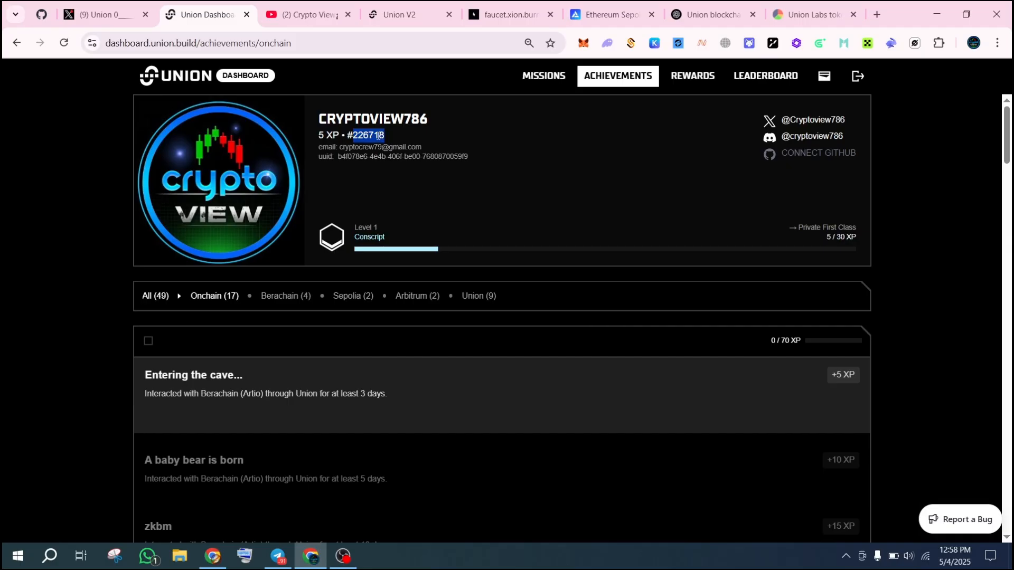
pyautogui.click(378, 136)
pyautogui.scroll(-5, 502, 226)
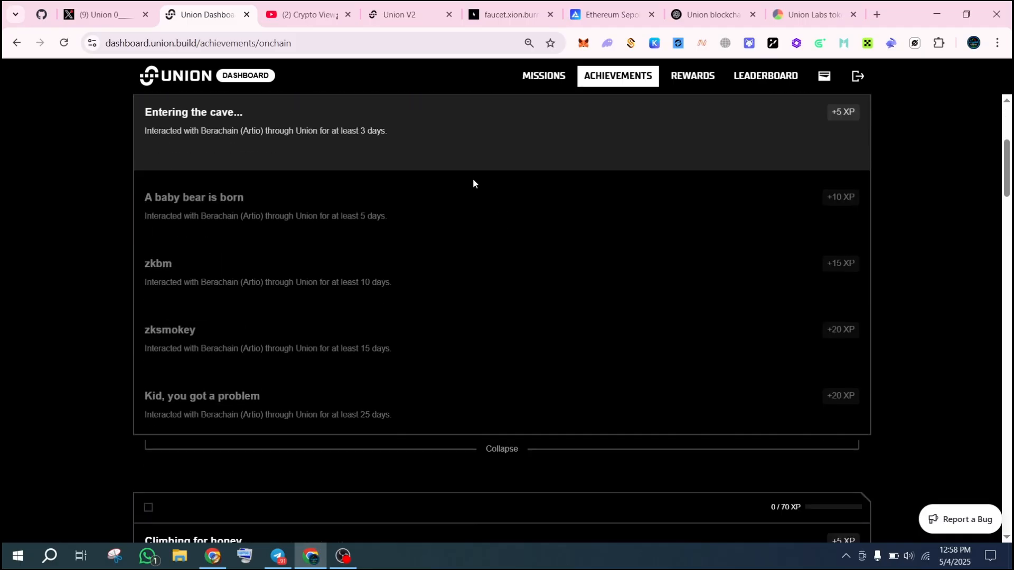
# Switch to the Union V2 app and open a blank Transfer form
pyautogui.click(480, 21)
pyautogui.click(419, 17)
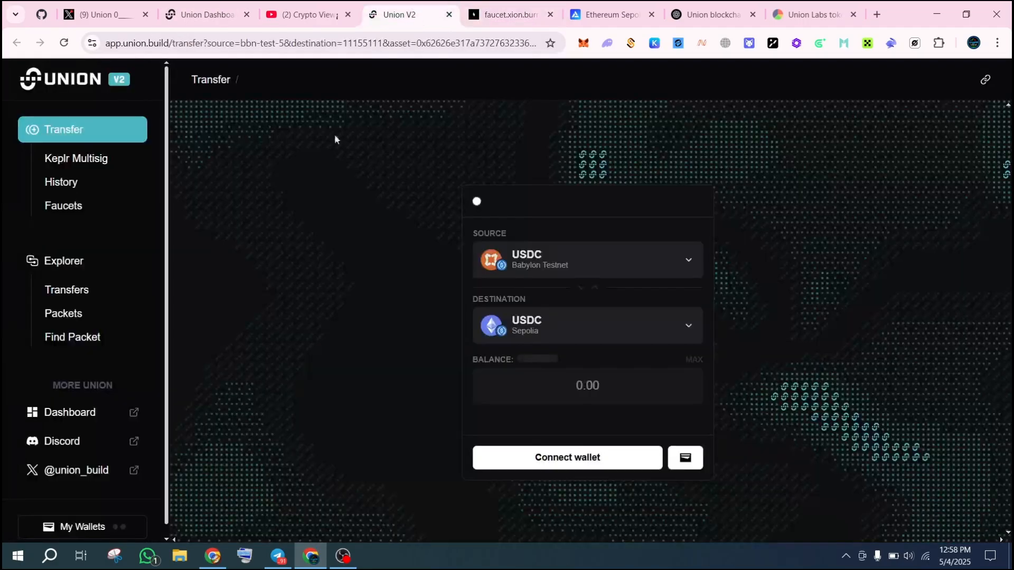
pyautogui.click(65, 136)
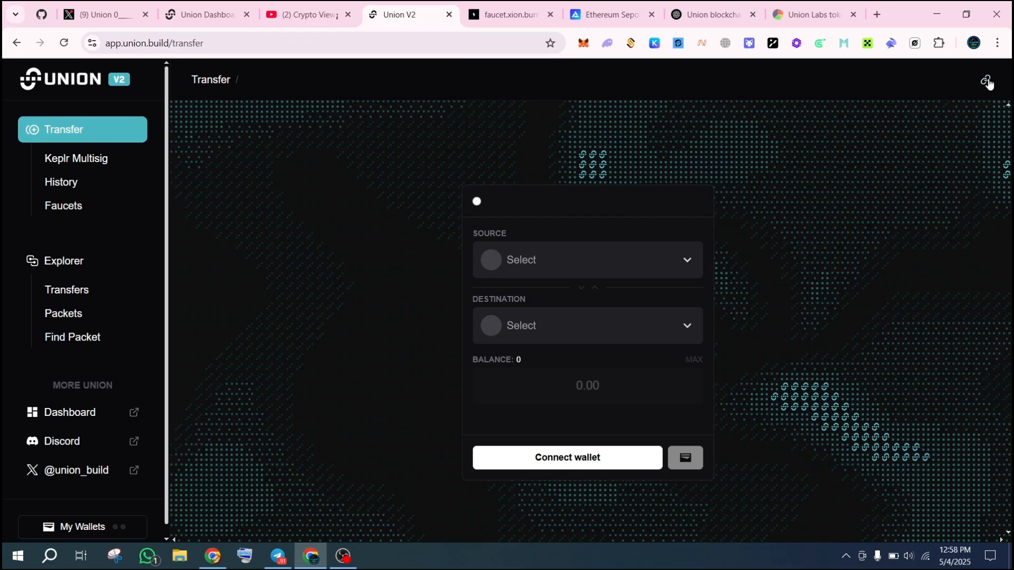
# Review the EVM and Cosmos wallet options and connect Rabby Wallet as the EVM wallet
pyautogui.click(583, 458)
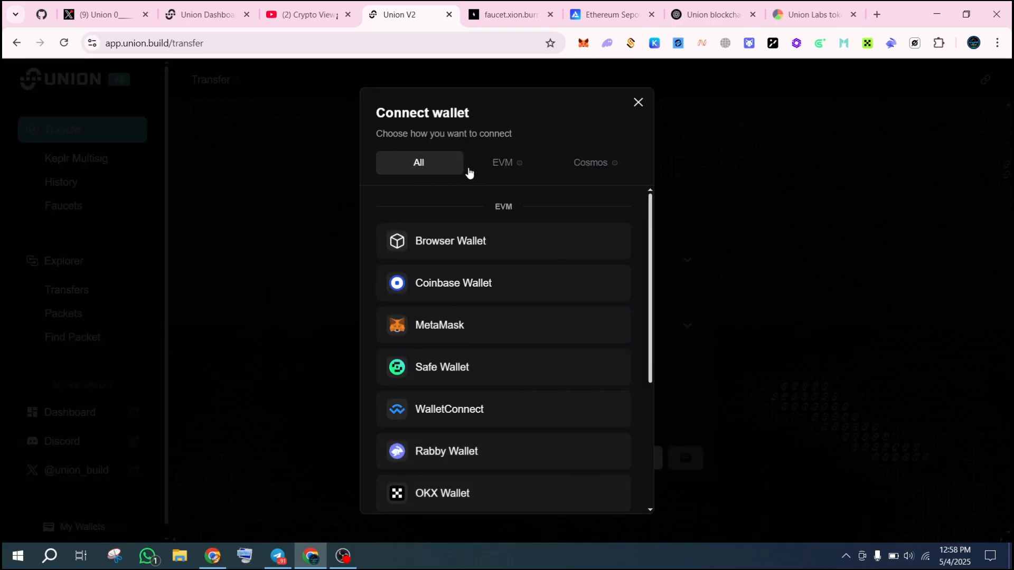
pyautogui.click(506, 161)
pyautogui.click(601, 165)
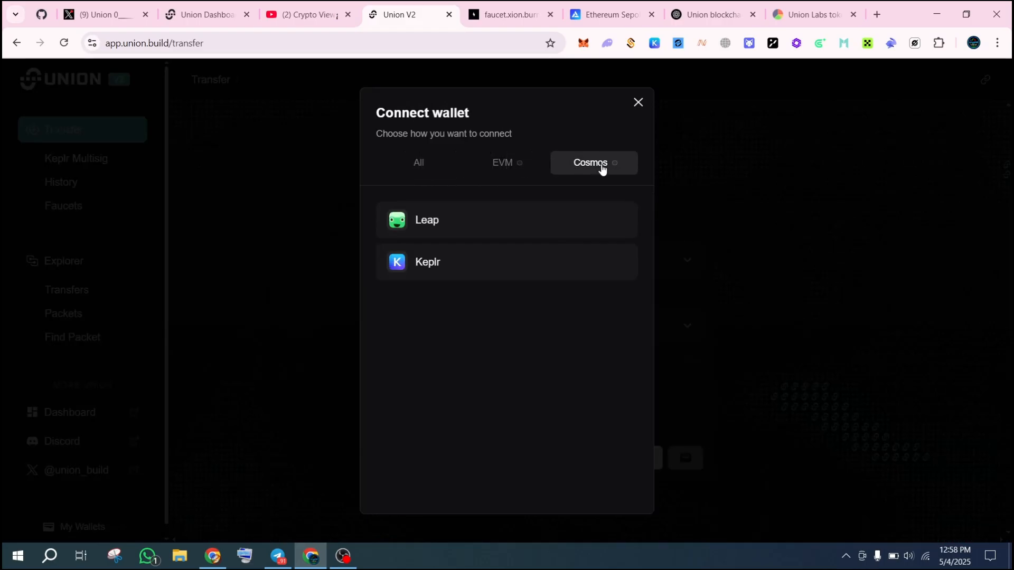
pyautogui.click(502, 169)
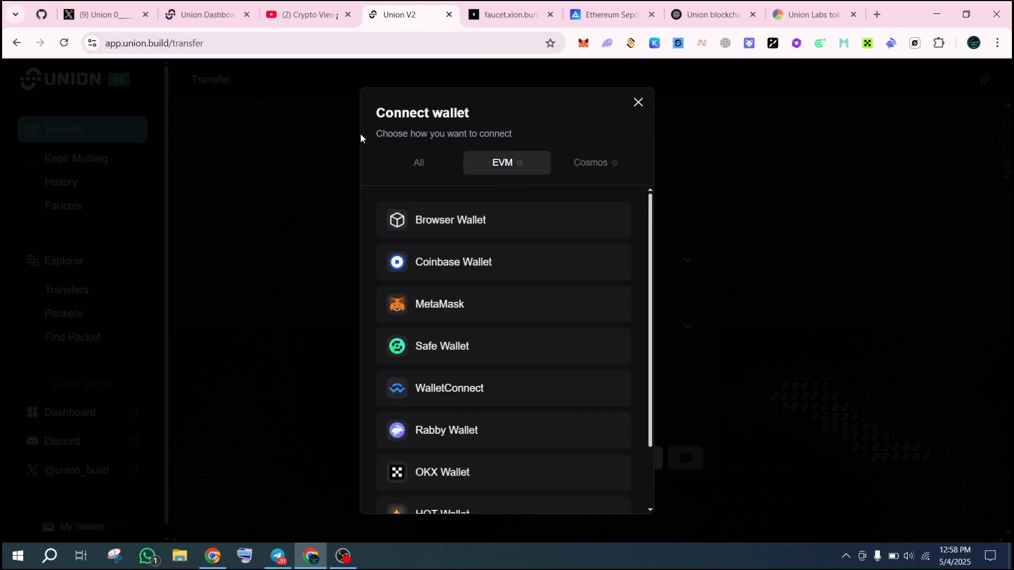
pyautogui.click(472, 425)
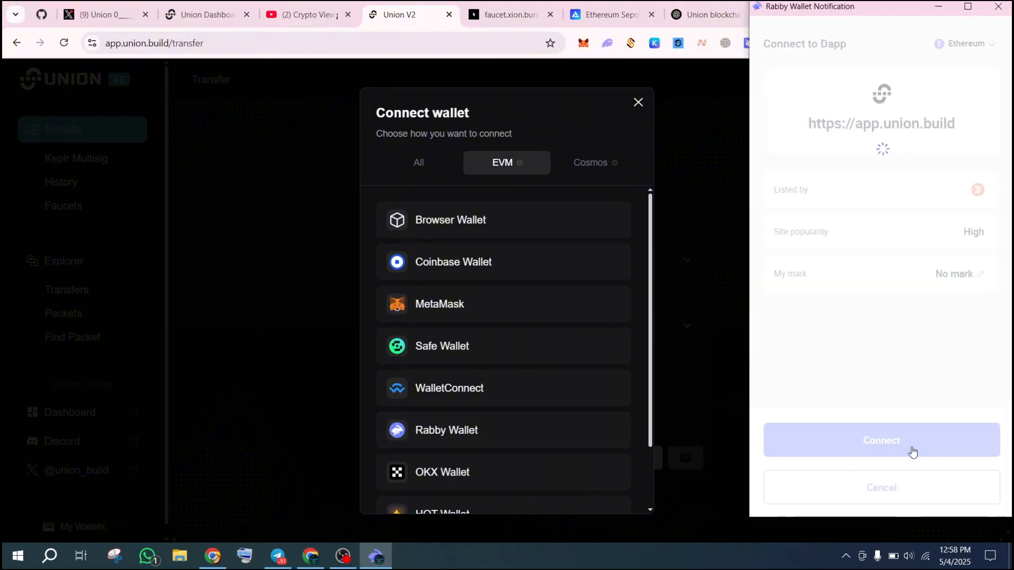
pyautogui.click(973, 441)
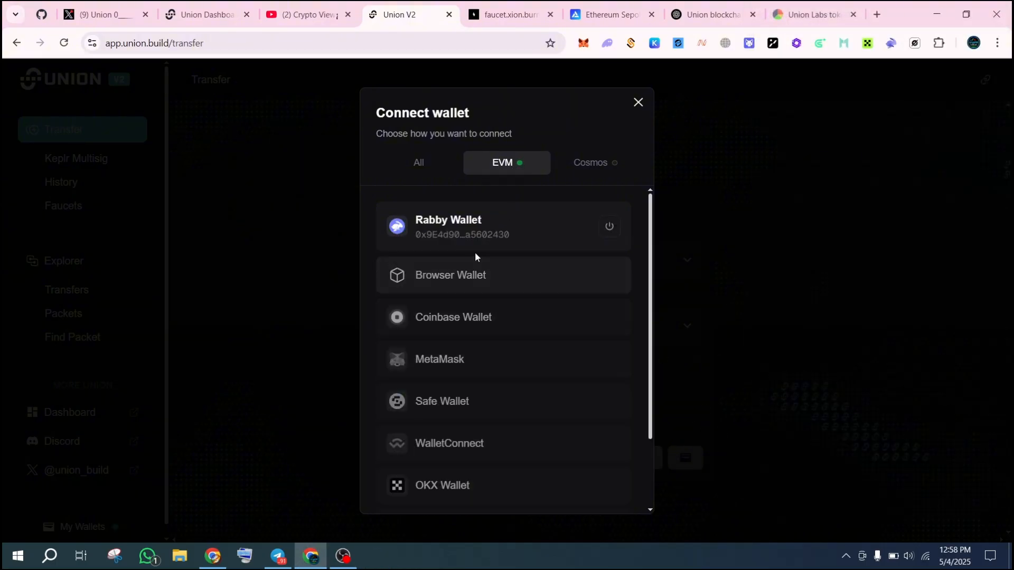
# Connect Keplr as the Cosmos wallet, approve its connection request and close the wallet dialog
pyautogui.click(591, 168)
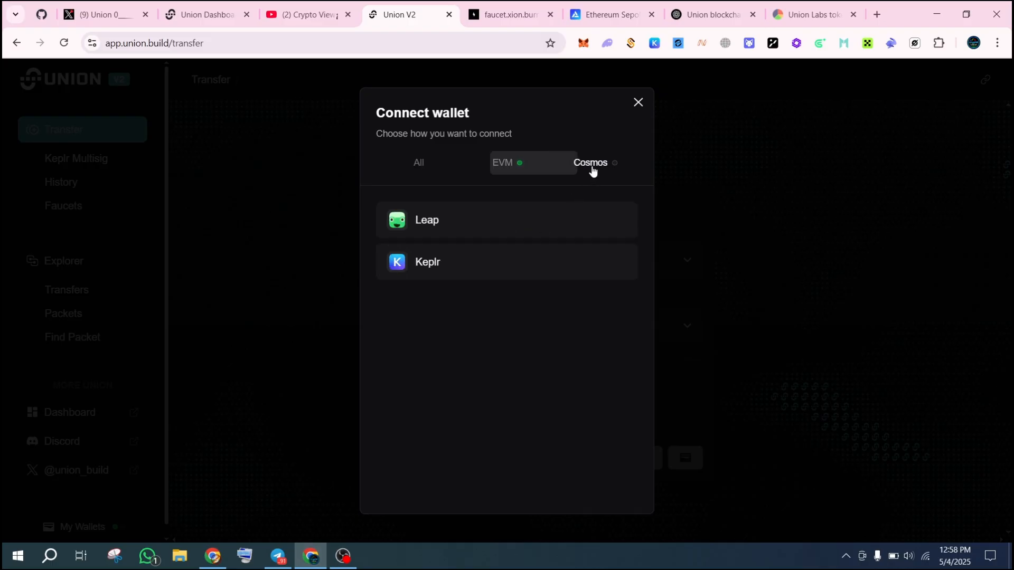
pyautogui.click(481, 262)
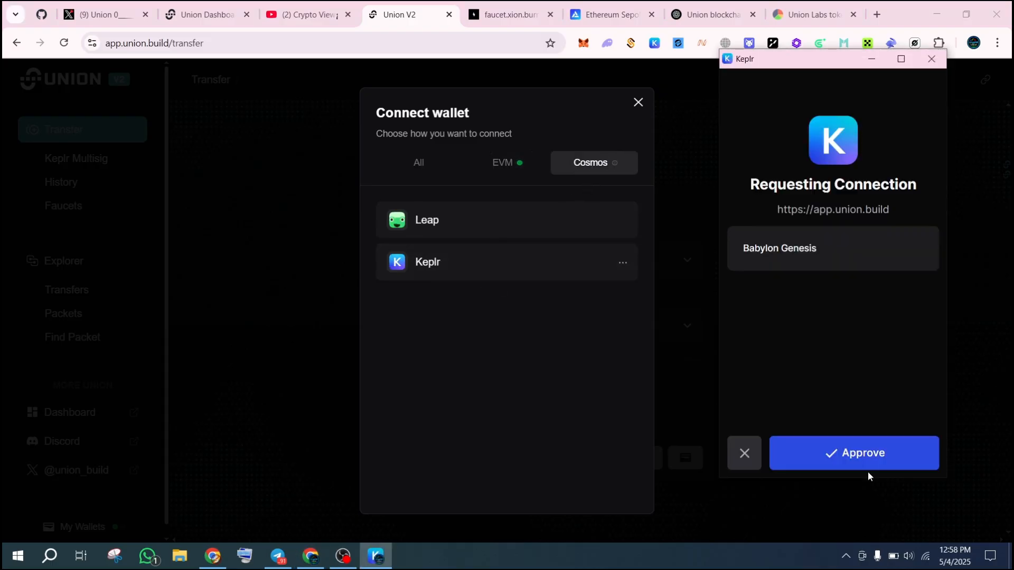
pyautogui.click(872, 465)
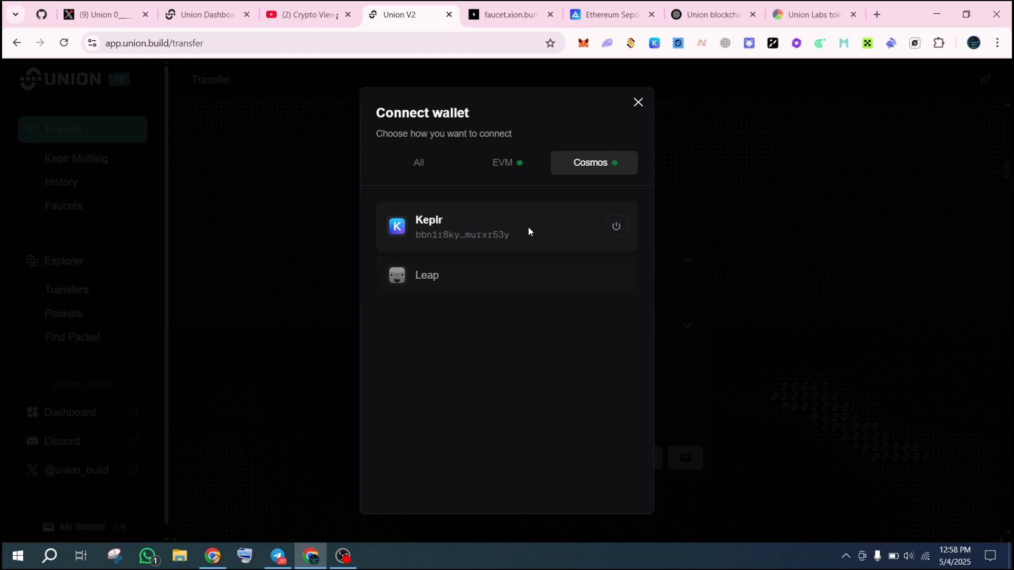
pyautogui.moveTo(646, 100); pyautogui.dragTo(638, 103)
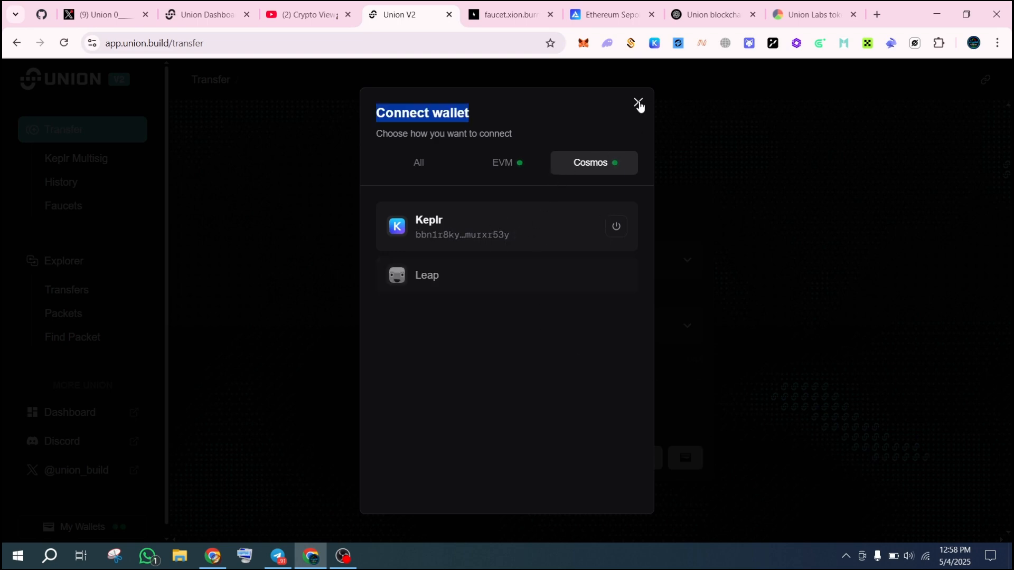
pyautogui.click(639, 104)
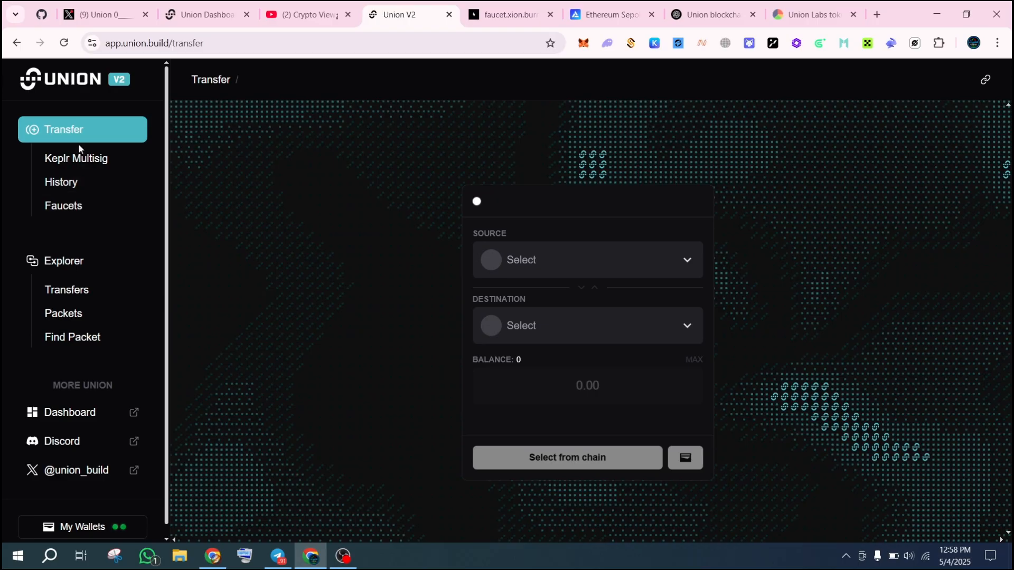
# Open Union's list of third-party faucets and try the OKX faucet, closing its page and returning to the list
pyautogui.click(72, 205)
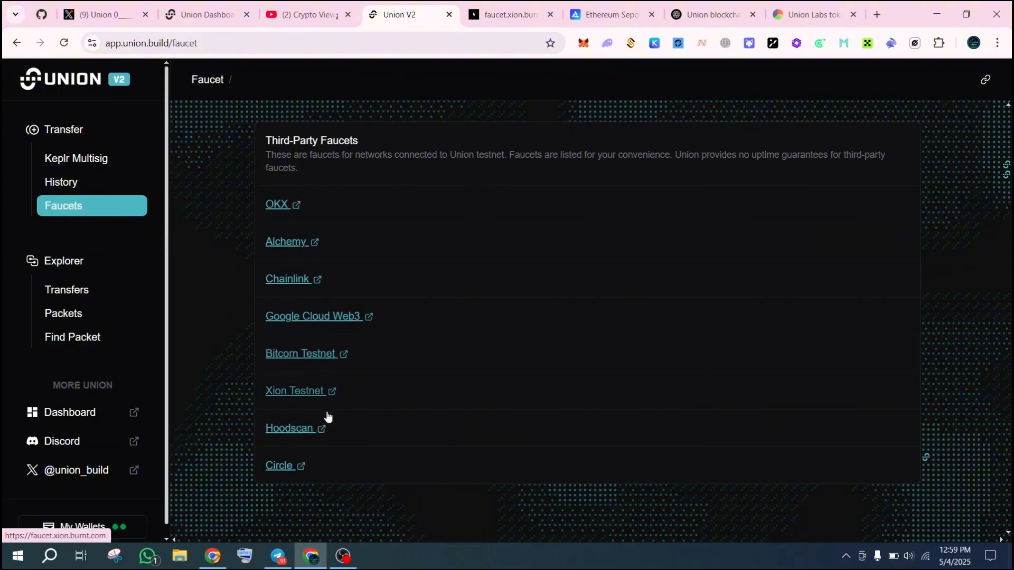
pyautogui.click(279, 205)
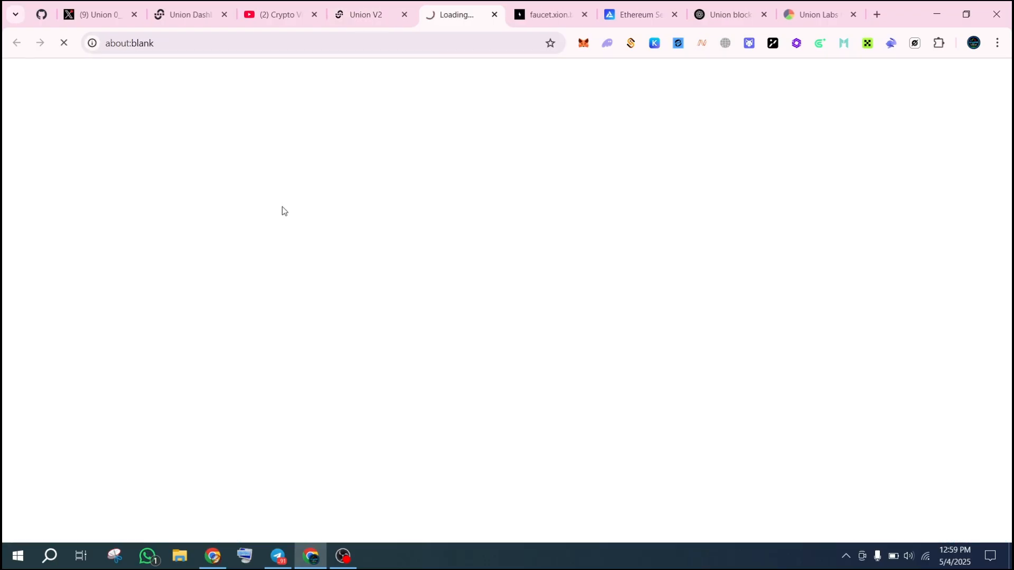
pyautogui.middleClick(449, 18)
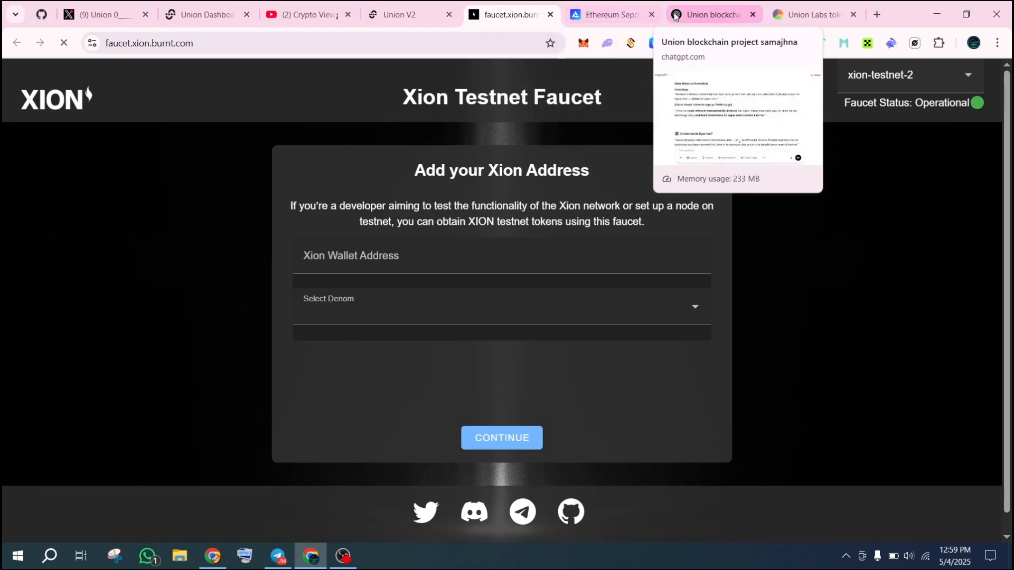
pyautogui.click(400, 14)
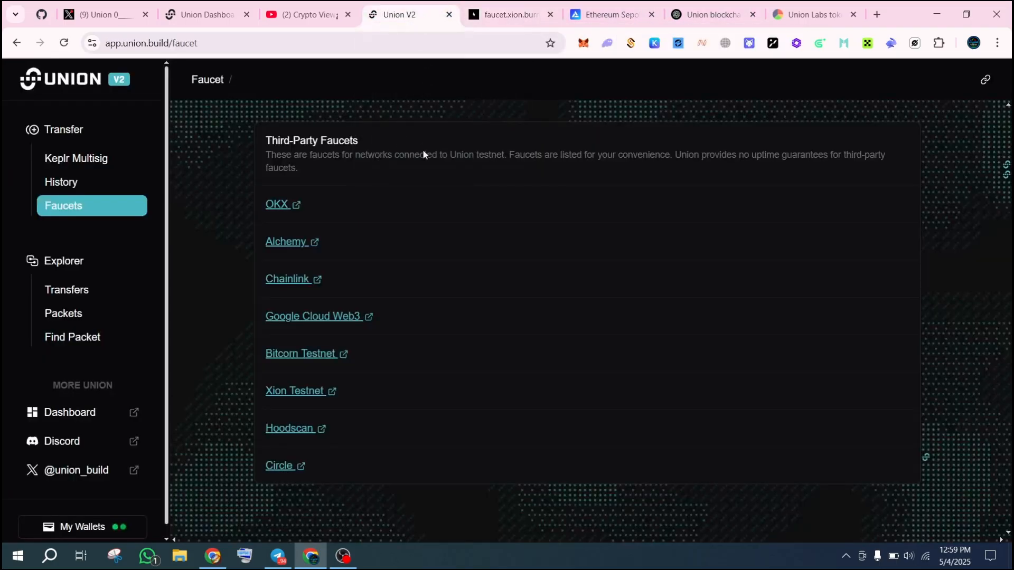
# Open the Alchemy faucet page and look through the available testnet faucets
pyautogui.click(287, 240)
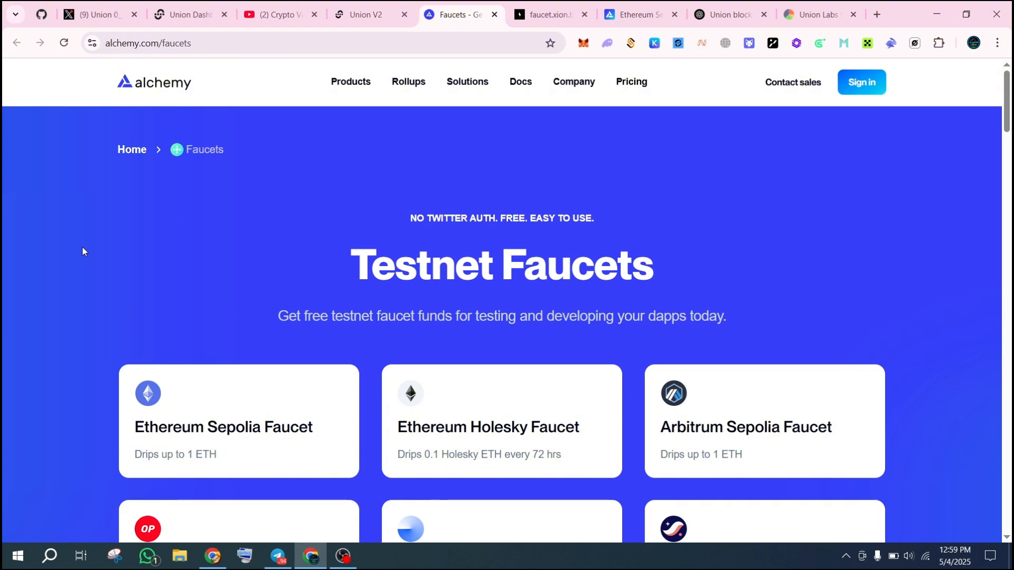
pyautogui.scroll(-4, 82, 246)
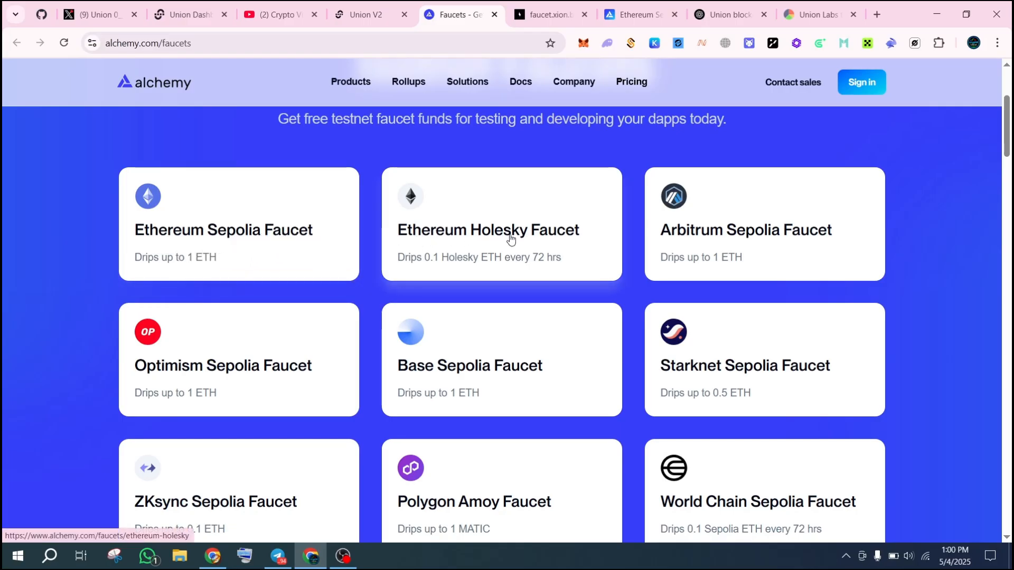
pyautogui.scroll(-1, 771, 242)
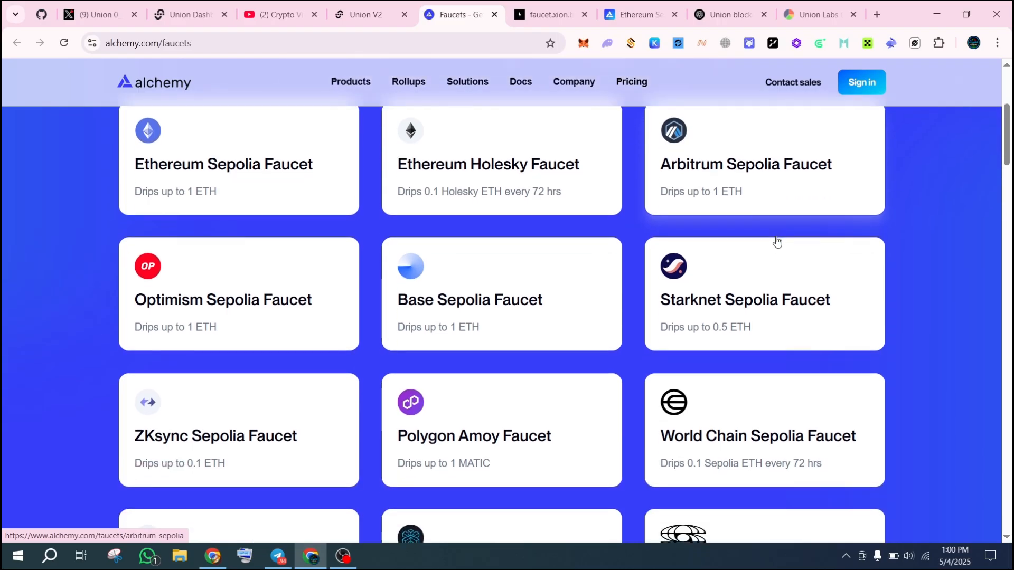
pyautogui.scroll(-1, 388, 284)
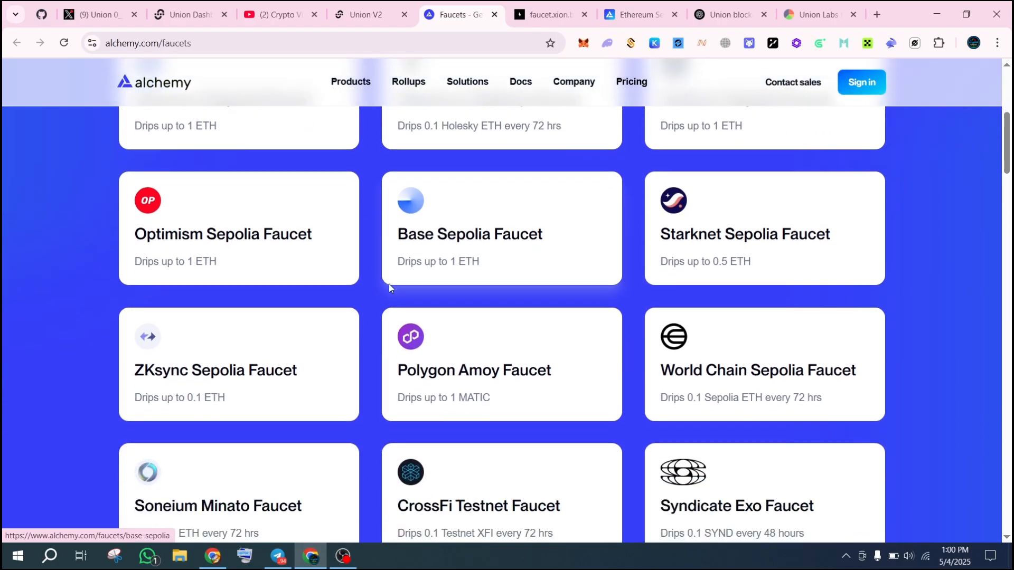
# Return to the Union Dashboard and review which Berachain, Sepolia, Arbitrum and Babylon testnet interactions the onchain achievements require
pyautogui.click(378, 20)
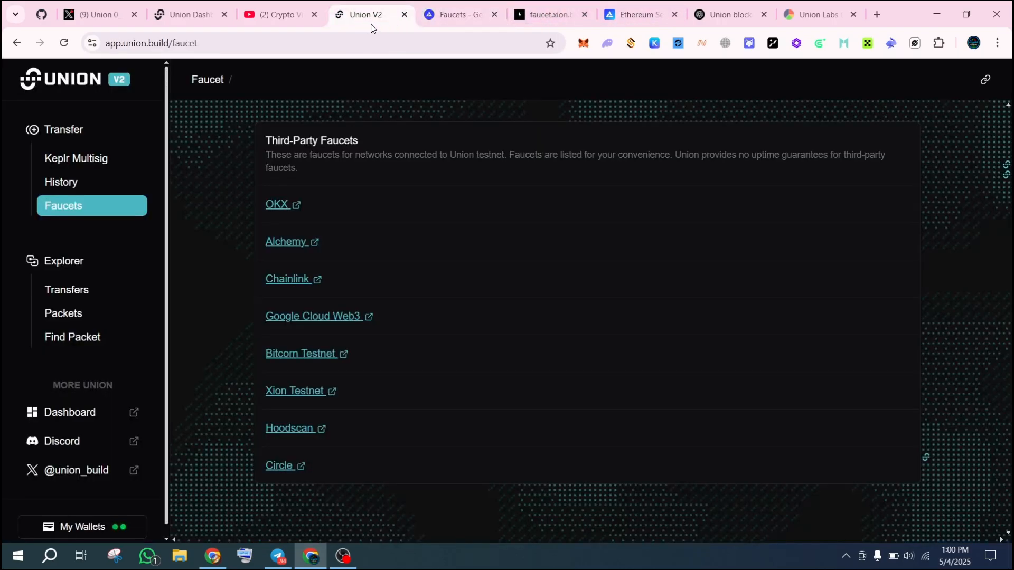
pyautogui.click(188, 15)
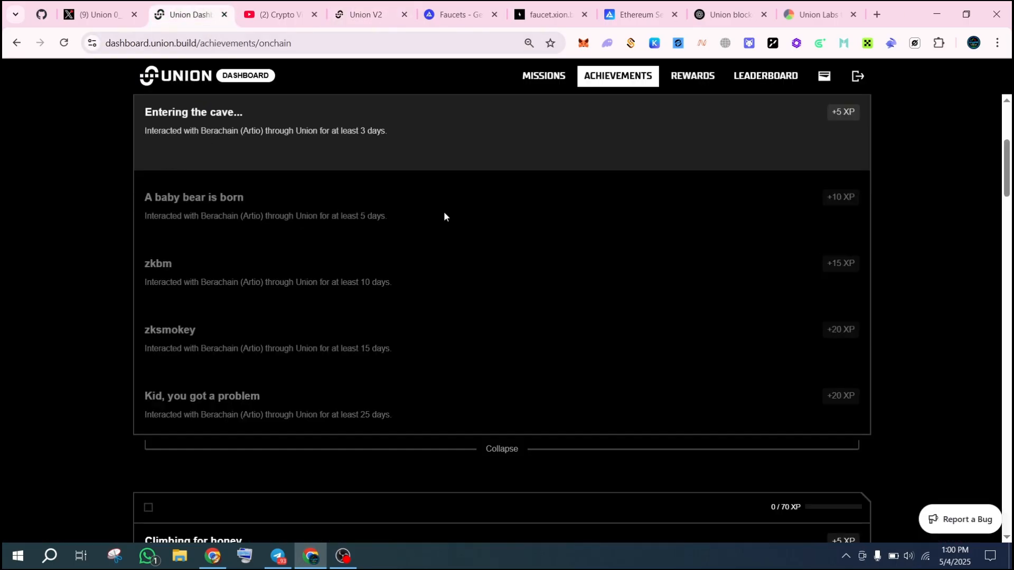
pyautogui.click(504, 449)
pyautogui.scroll(-1, 369, 338)
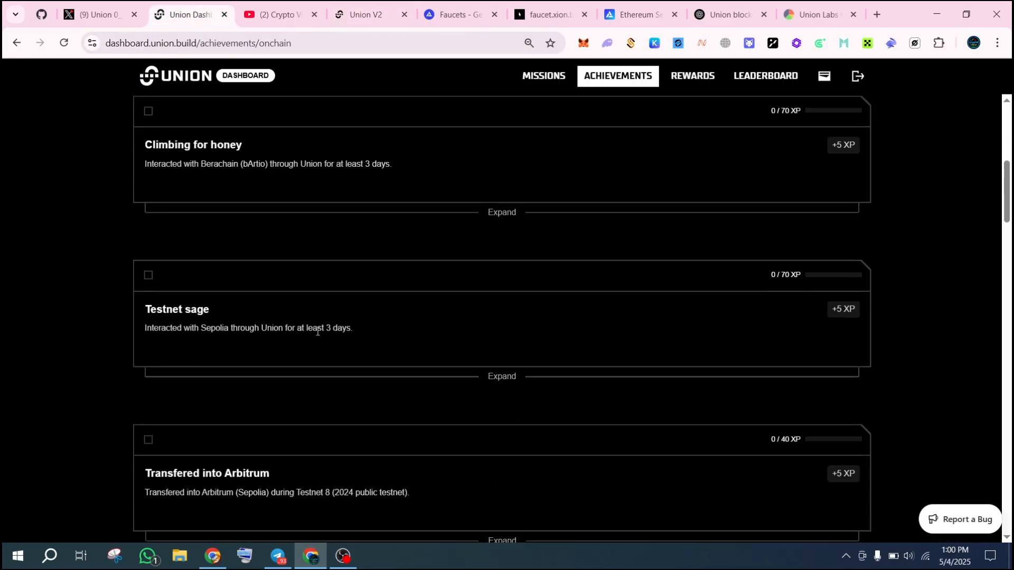
pyautogui.scroll(-1, 220, 329)
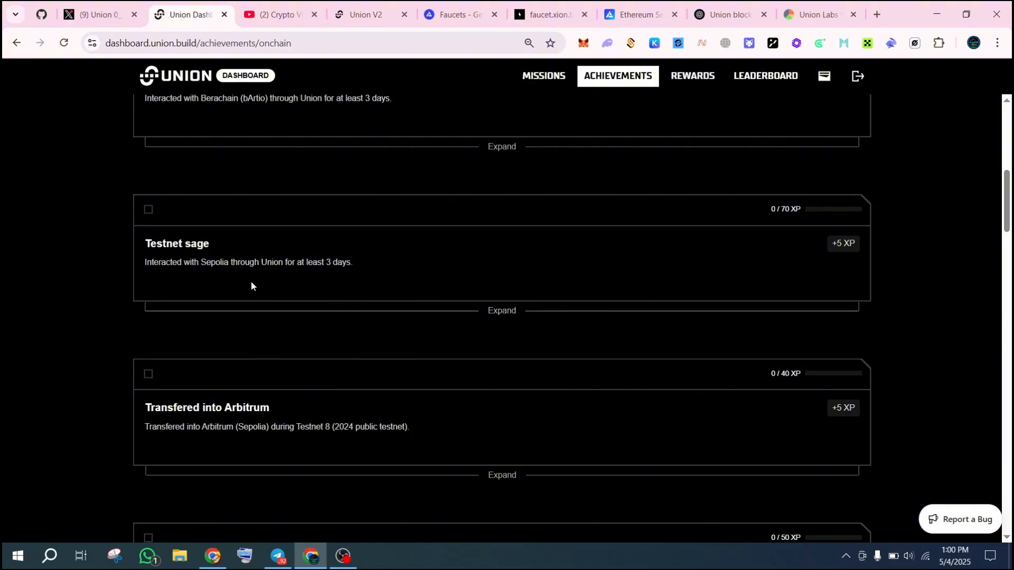
pyautogui.scroll(-2, 248, 285)
pyautogui.scroll(-3, 221, 295)
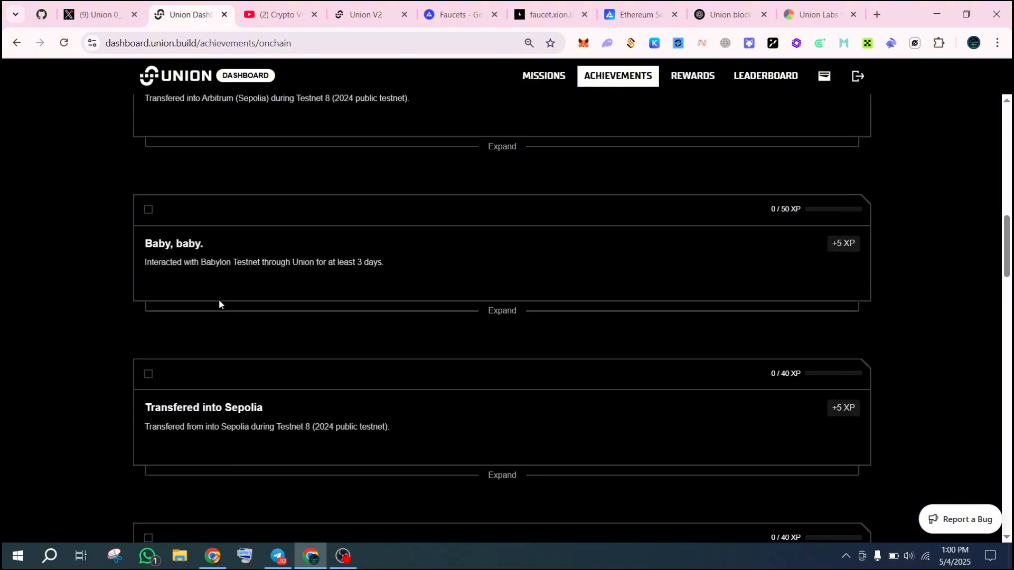
pyautogui.scroll(-3, 259, 278)
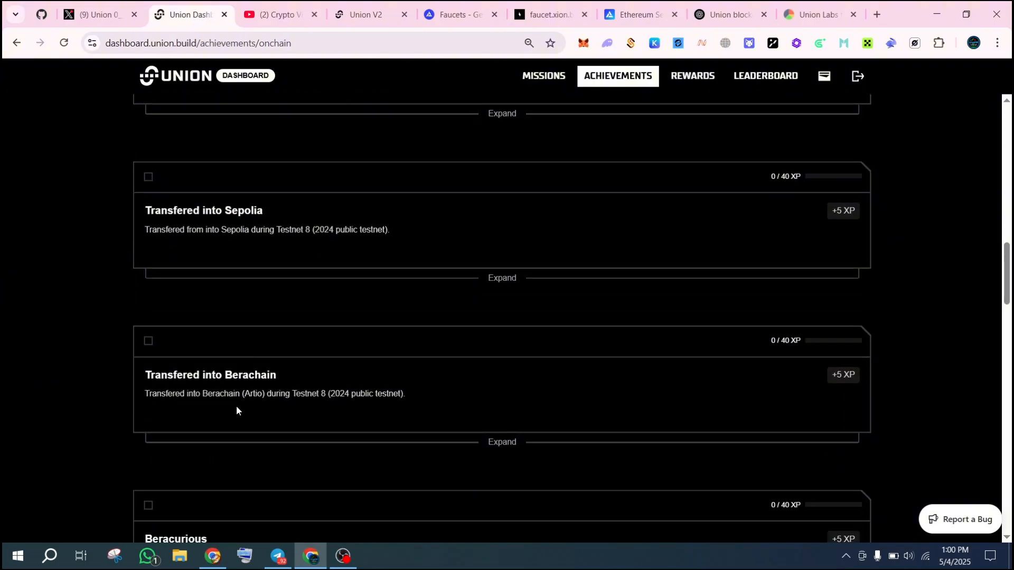
pyautogui.scroll(10, 280, 394)
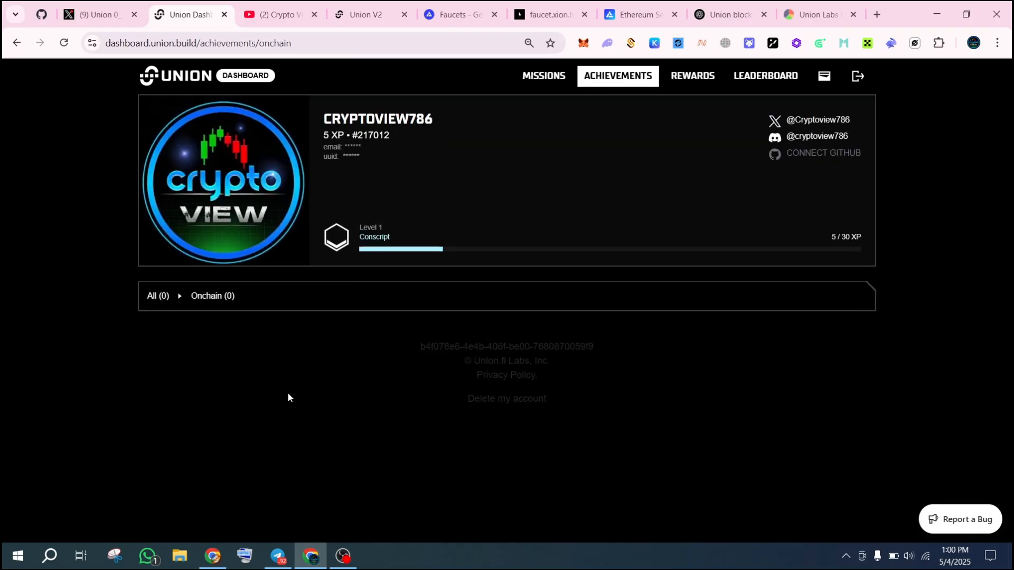
# Return to Alchemy's testnet faucet list, open the Ethereum Sepolia faucet and switch to its already loaded page
pyautogui.click(454, 14)
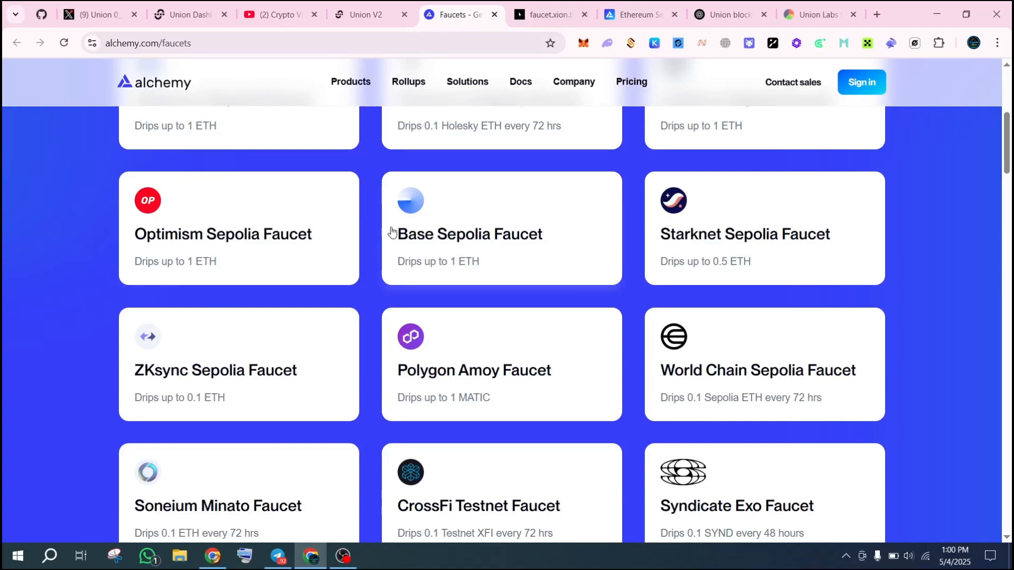
pyautogui.scroll(-5, 317, 295)
pyautogui.scroll(10, 362, 357)
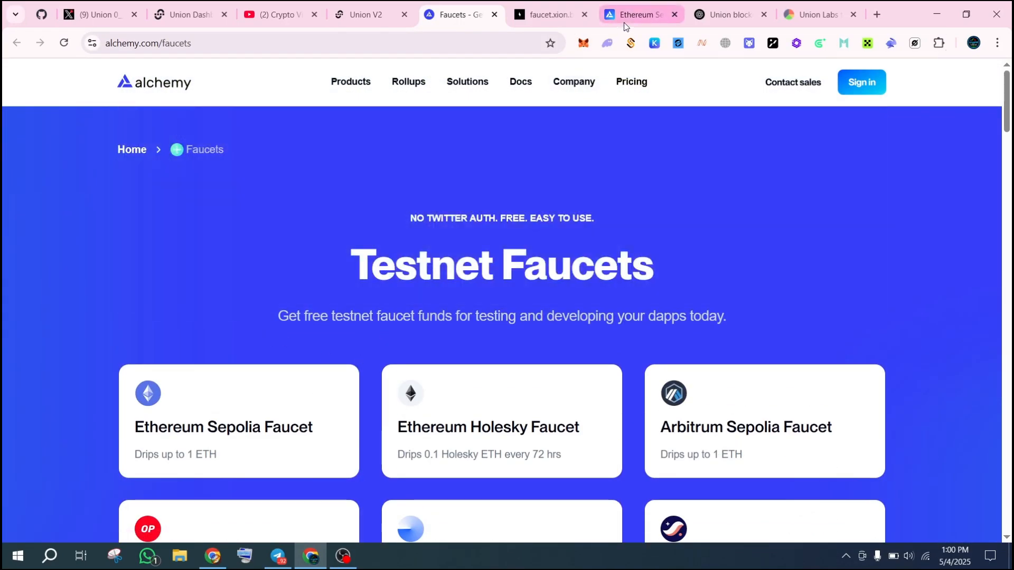
pyautogui.click(625, 21)
pyautogui.click(454, 14)
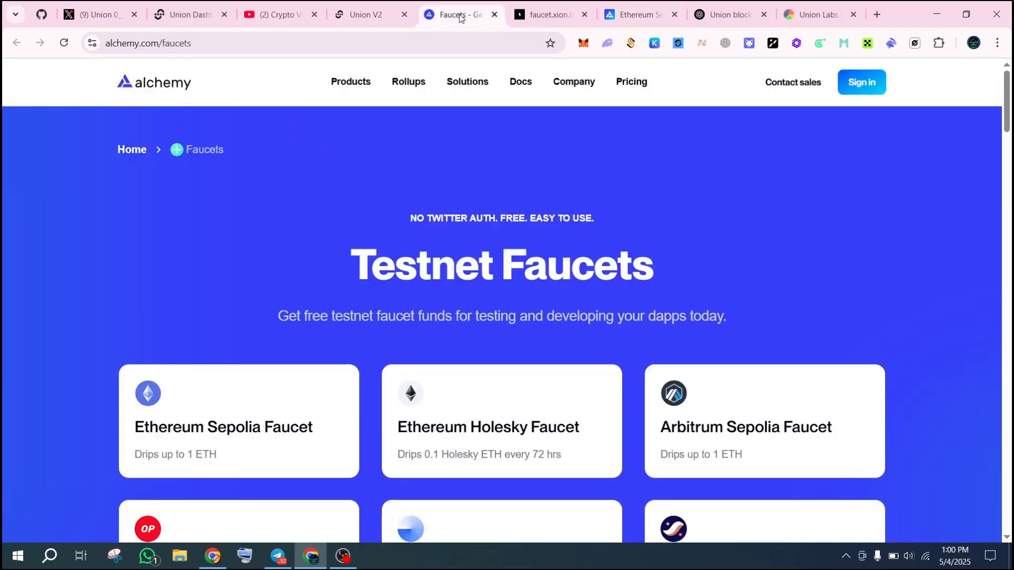
pyautogui.scroll(-3, 302, 302)
pyautogui.click(239, 298)
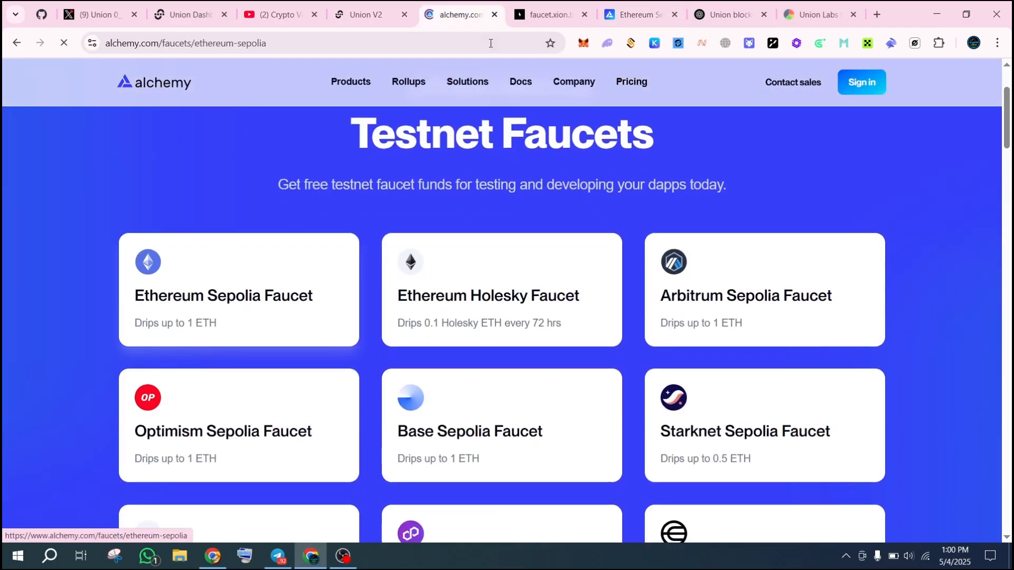
pyautogui.click(633, 14)
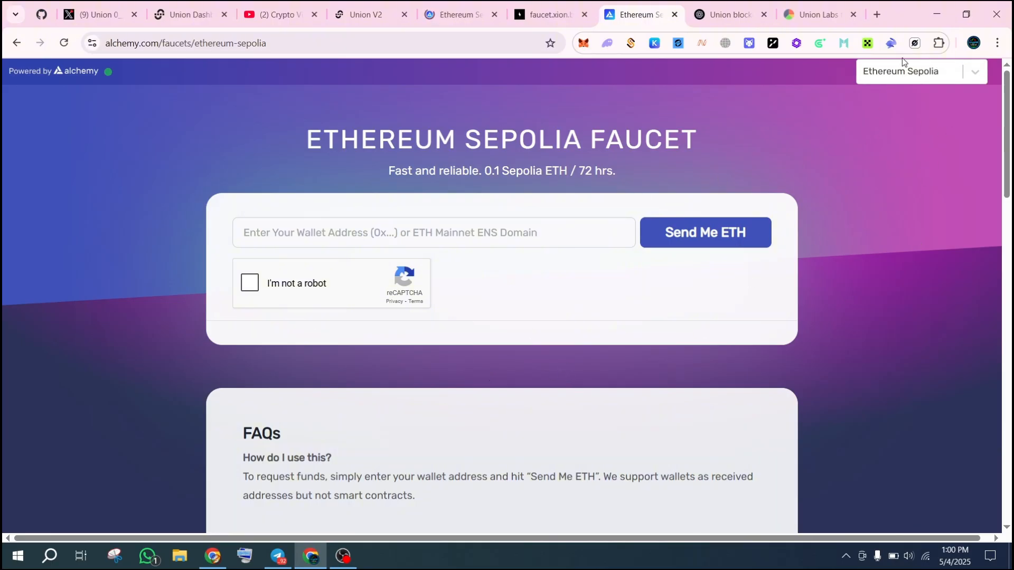
# Copy the wallet address from Rabby Wallet and paste it into the Ethereum Sepolia faucet's wallet address field
pyautogui.click(891, 44)
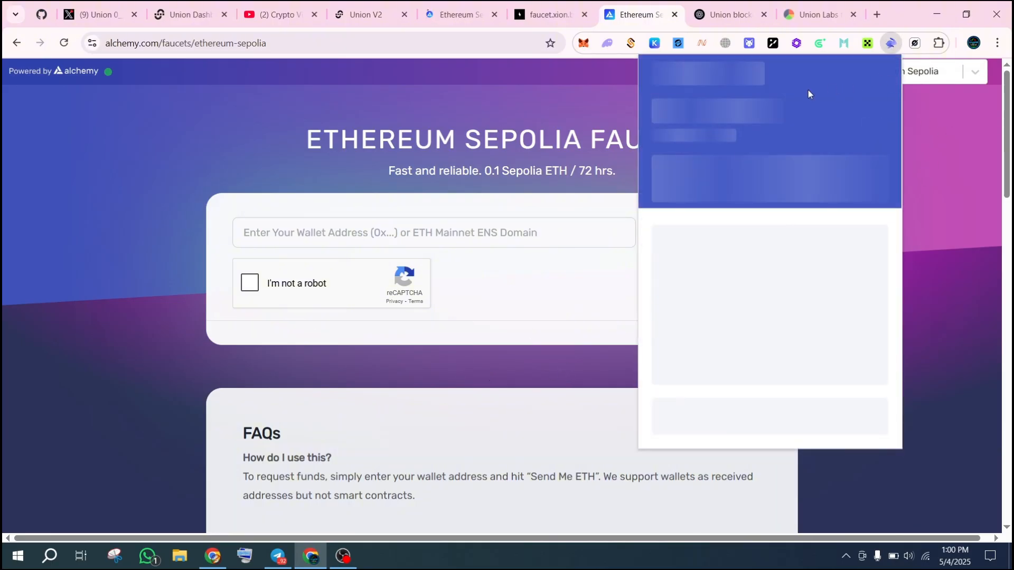
pyautogui.click(800, 74)
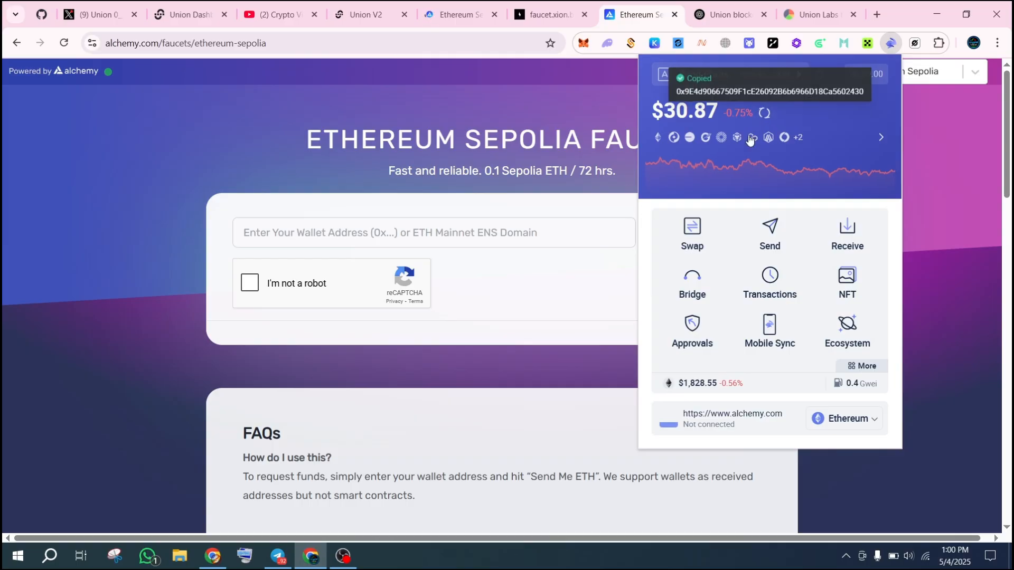
pyautogui.rightClick(382, 240)
pyautogui.click(433, 362)
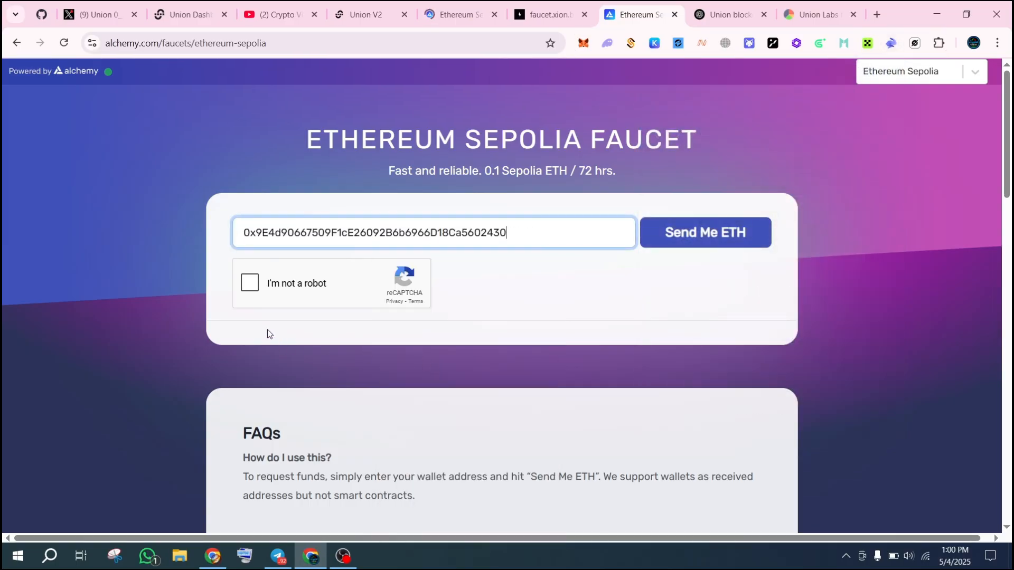
# Complete the faucet's reCAPTCHA by selecting all squares with traffic lights and verifying the selection
pyautogui.click(251, 288)
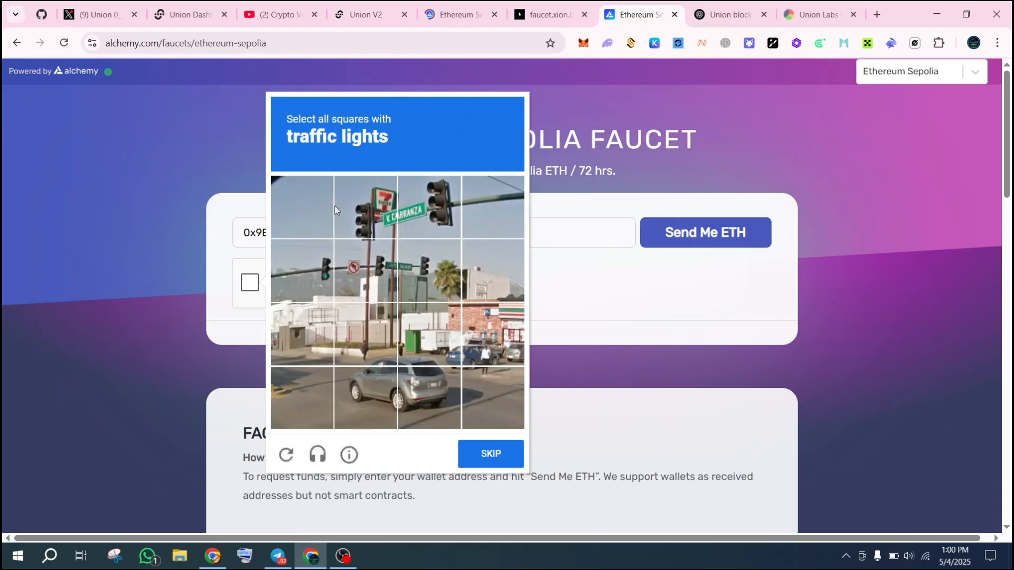
pyautogui.click(365, 207)
pyautogui.click(428, 207)
pyautogui.click(429, 271)
pyautogui.click(366, 271)
pyautogui.click(302, 271)
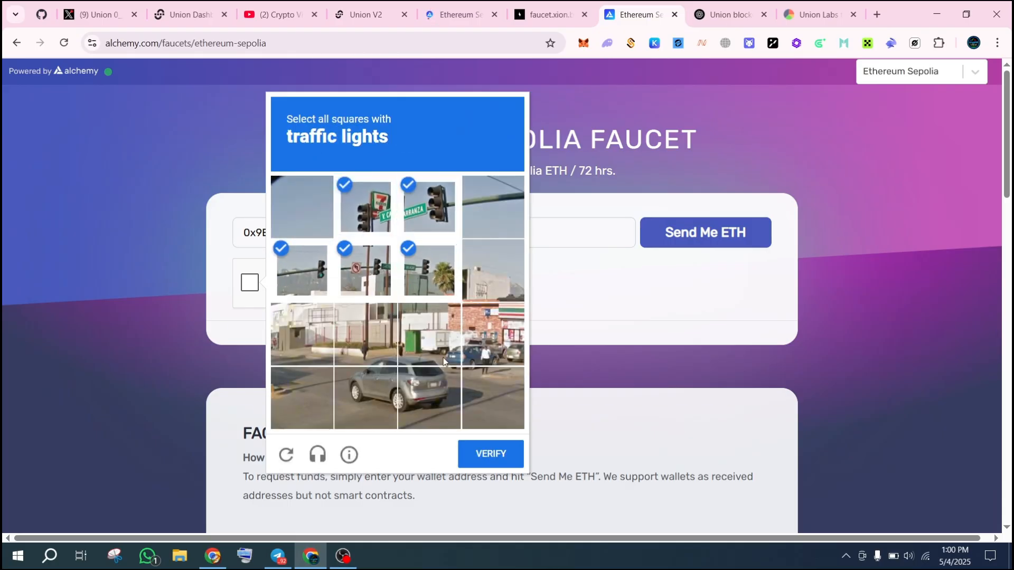
pyautogui.click(497, 455)
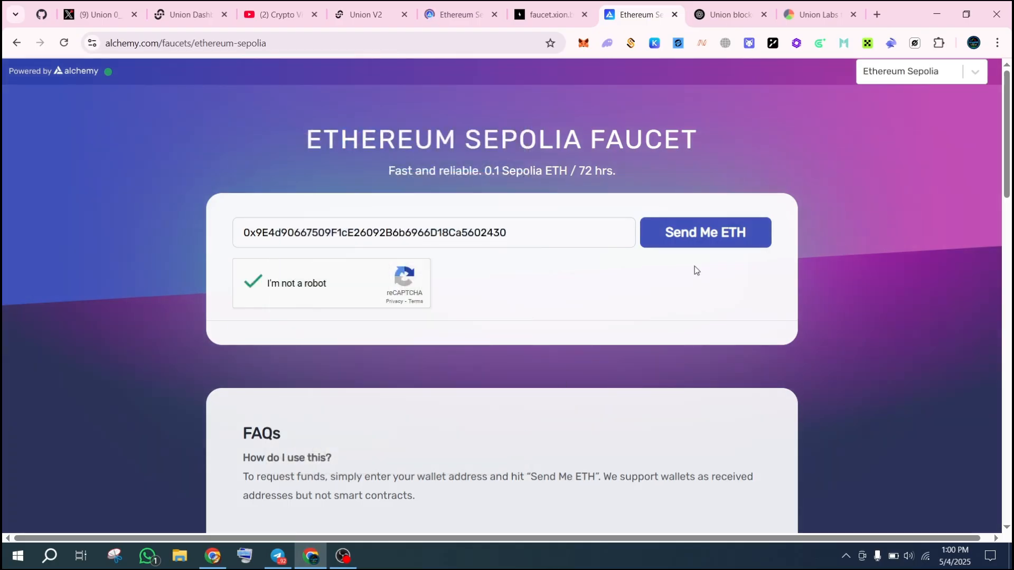
# Request Ethereum Sepolia ETH for the entered wallet address and close the donation overlay
pyautogui.click(975, 75)
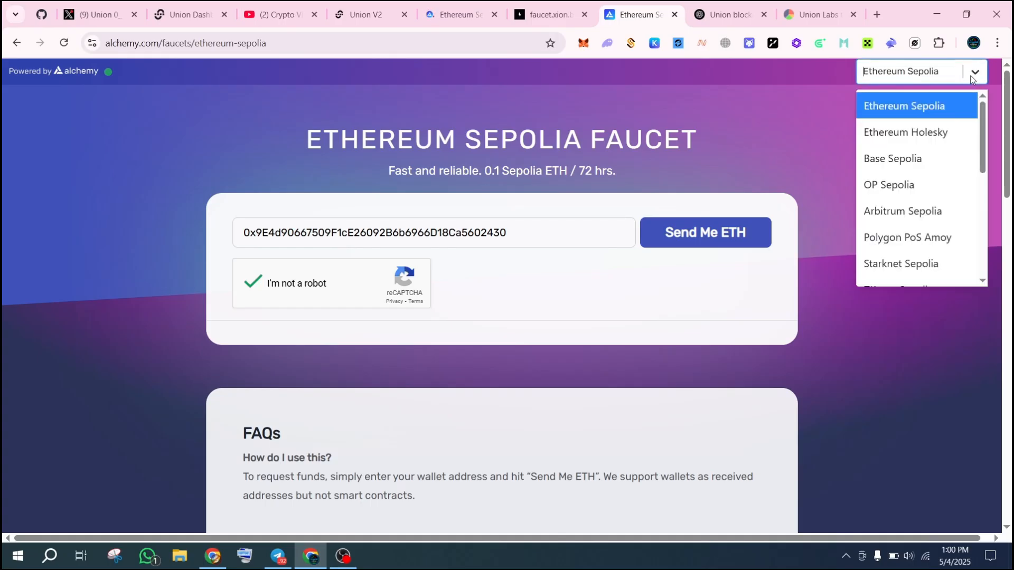
pyautogui.click(914, 381)
pyautogui.click(730, 247)
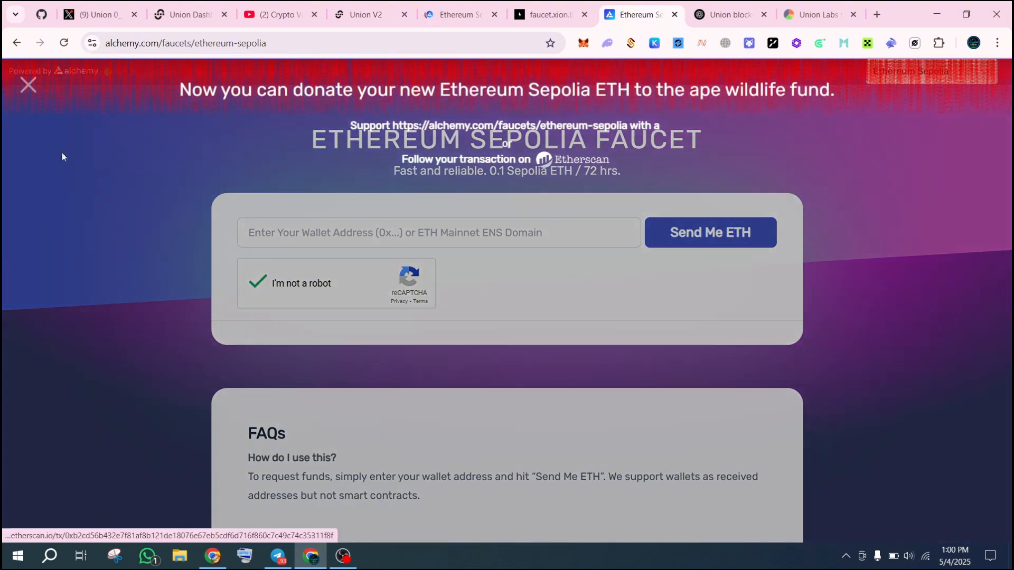
pyautogui.click(29, 87)
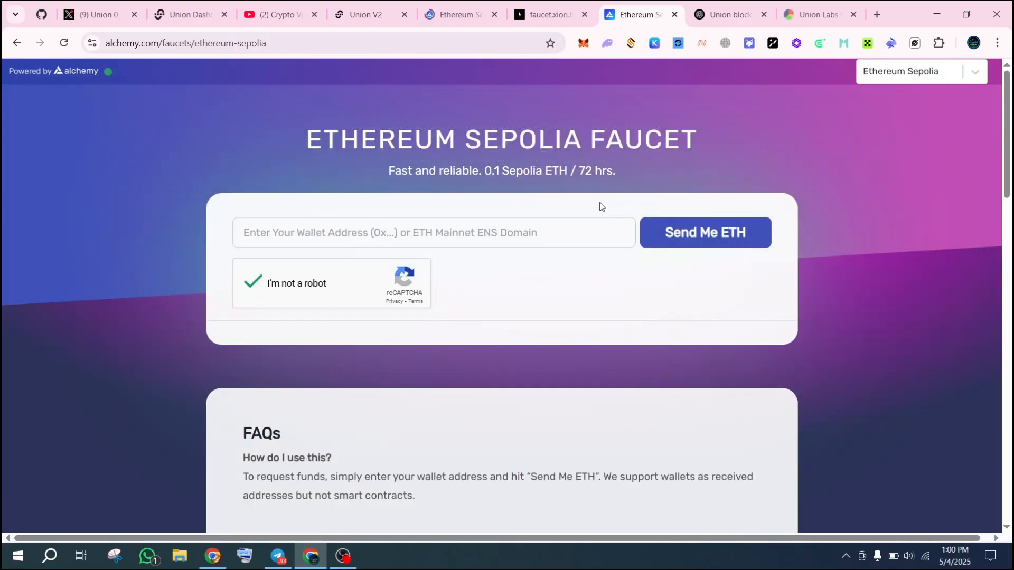
# Switch the Alchemy faucet's network to Ethereum Holesky and close this faucet page
pyautogui.click(963, 75)
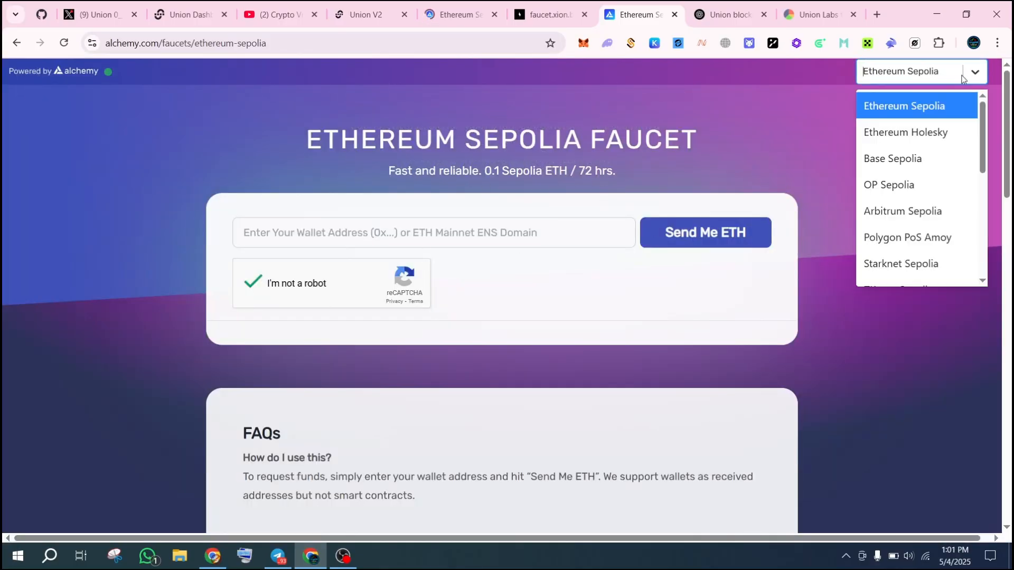
pyautogui.click(916, 133)
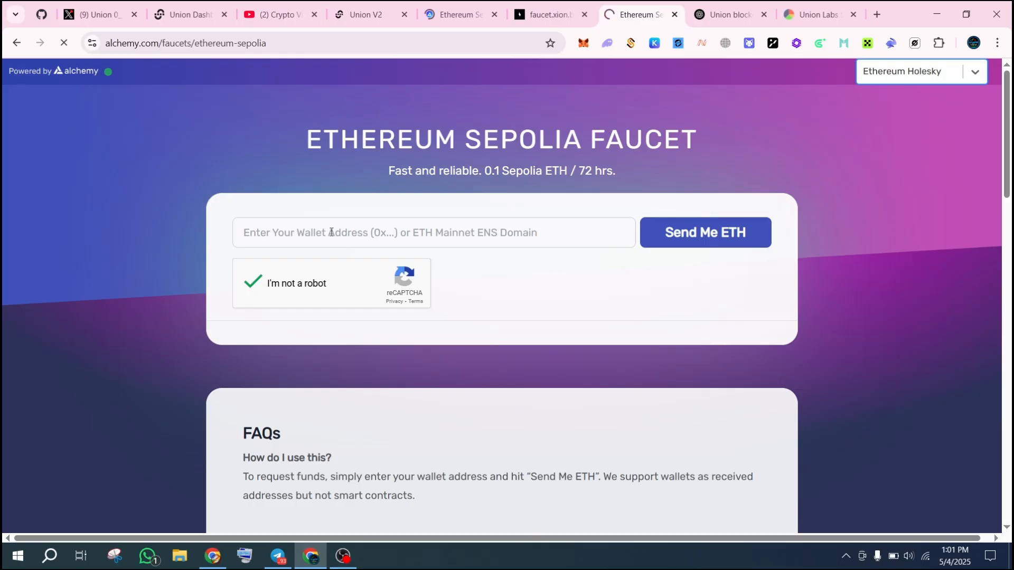
pyautogui.hotkey('ctrl', 'w')
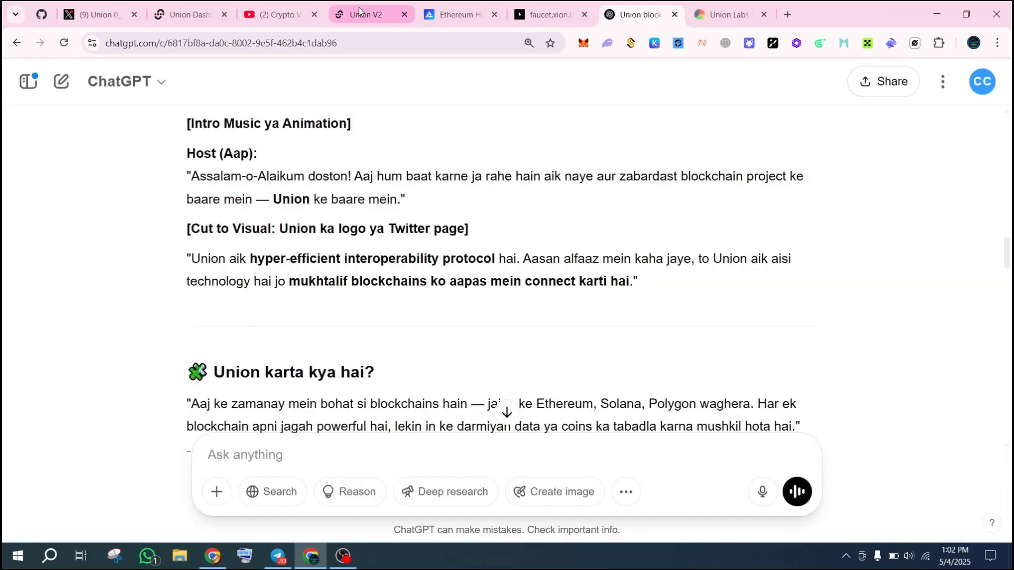
# Return to Union's third-party faucet list and open the Google Cloud Web3 faucet
pyautogui.click(359, 12)
pyautogui.click(290, 228)
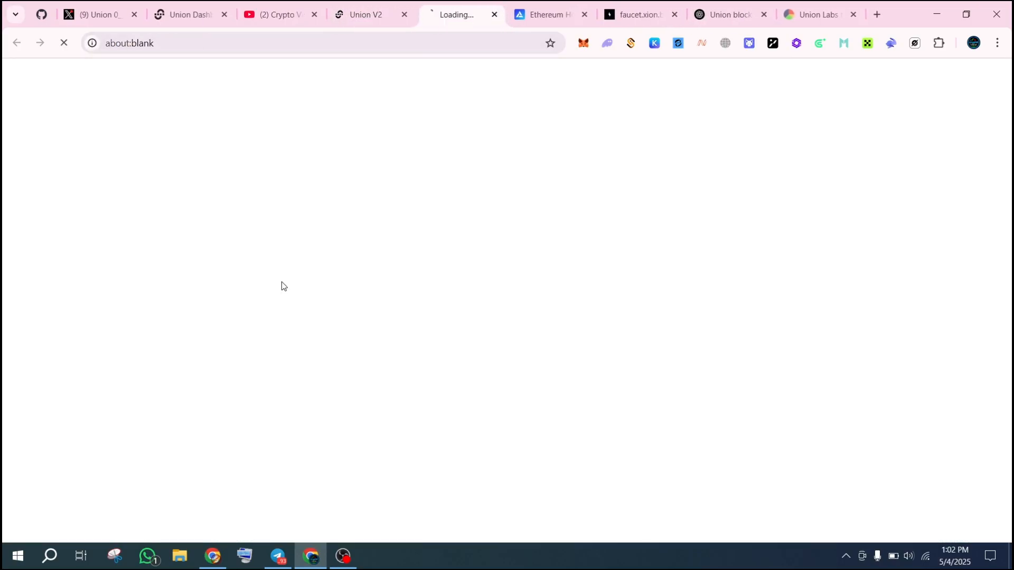
pyautogui.click(494, 14)
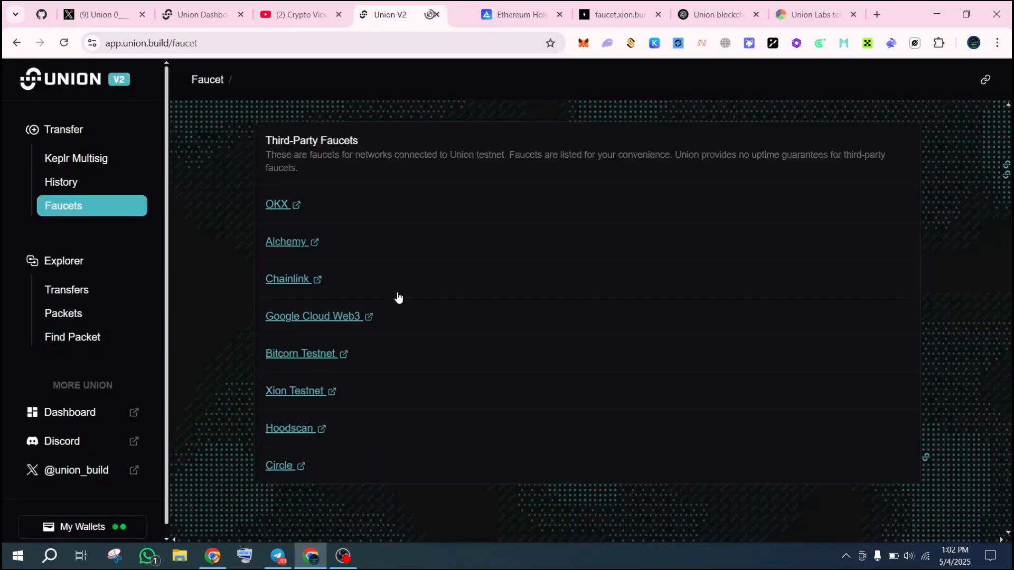
pyautogui.click(286, 320)
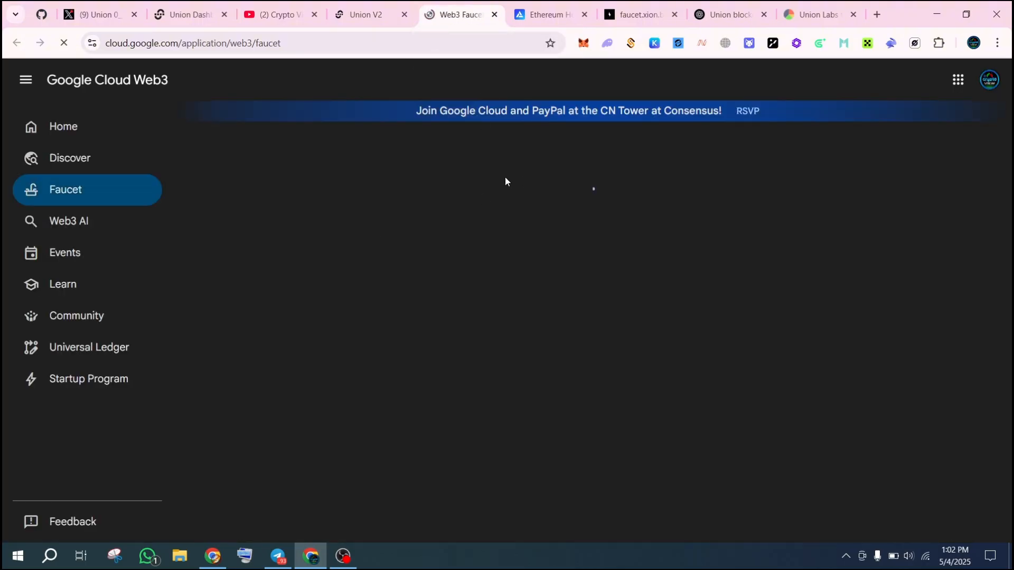
# Select Ethereum Holešky (1 ETH) as the network in the Google Cloud Web3 faucet
pyautogui.scroll(-1, 438, 215)
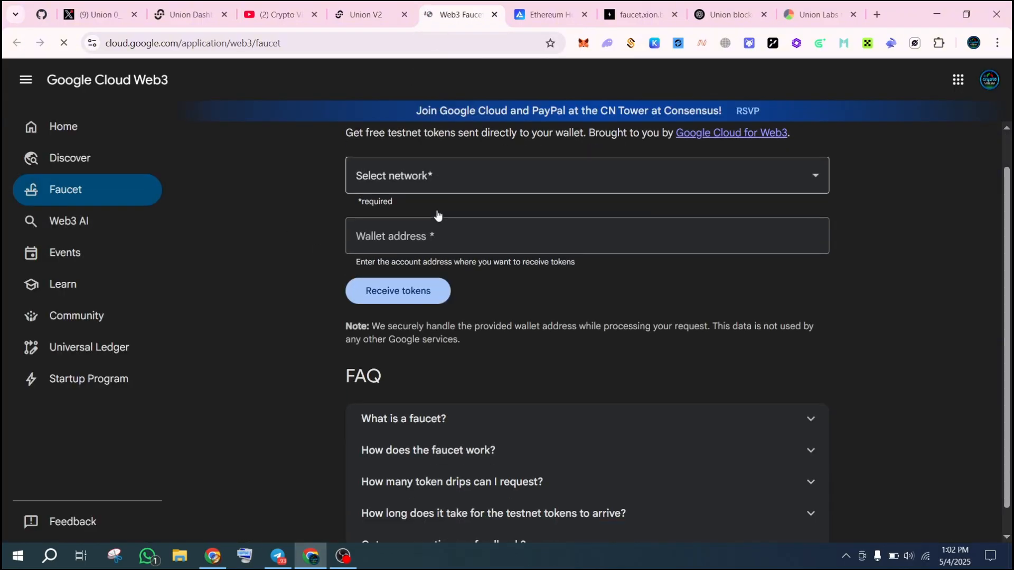
pyautogui.click(433, 161)
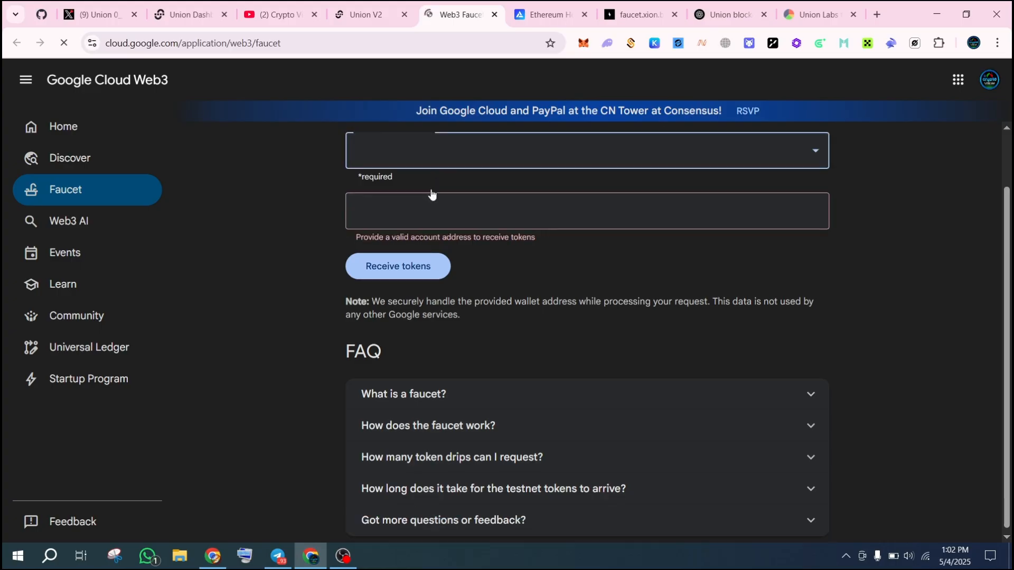
pyautogui.click(427, 152)
pyautogui.click(509, 156)
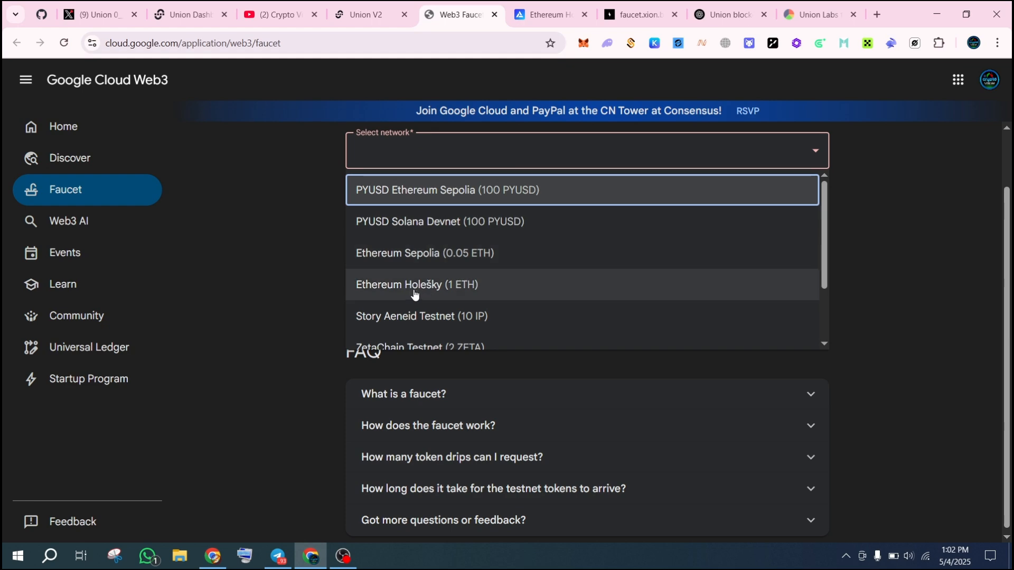
pyautogui.click(444, 285)
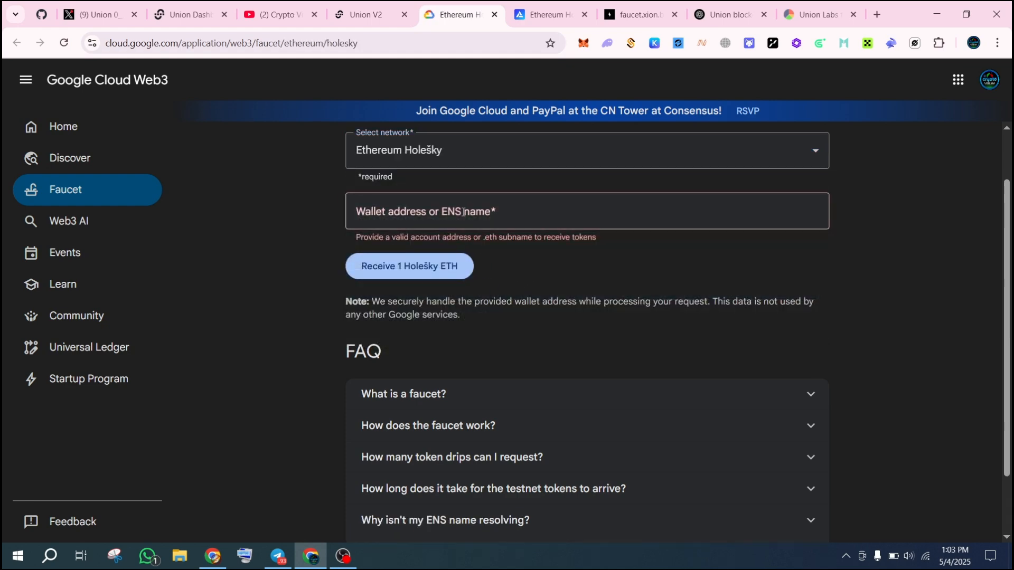
# Paste the copied wallet address into the Holešky faucet and request 1 Holešky ETH
pyautogui.rightClick(463, 233)
pyautogui.click(424, 214)
pyautogui.rightClick(424, 214)
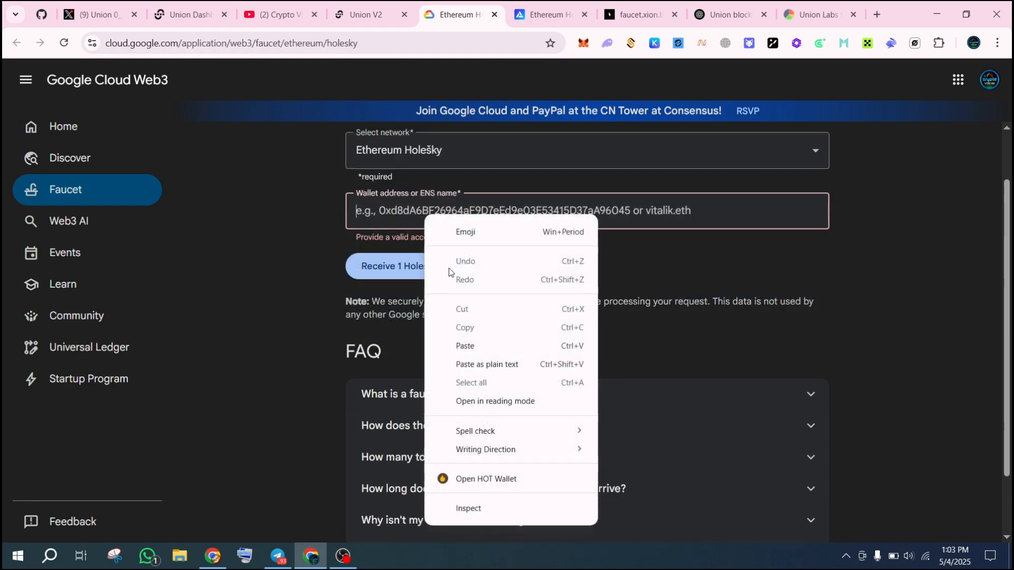
pyautogui.click(466, 338)
pyautogui.click(457, 267)
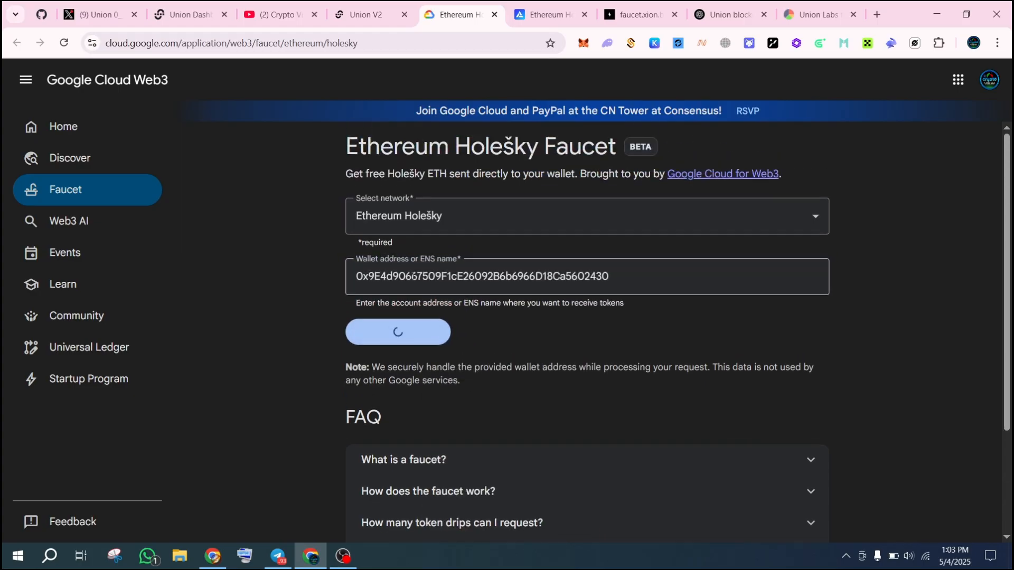
pyautogui.click(423, 335)
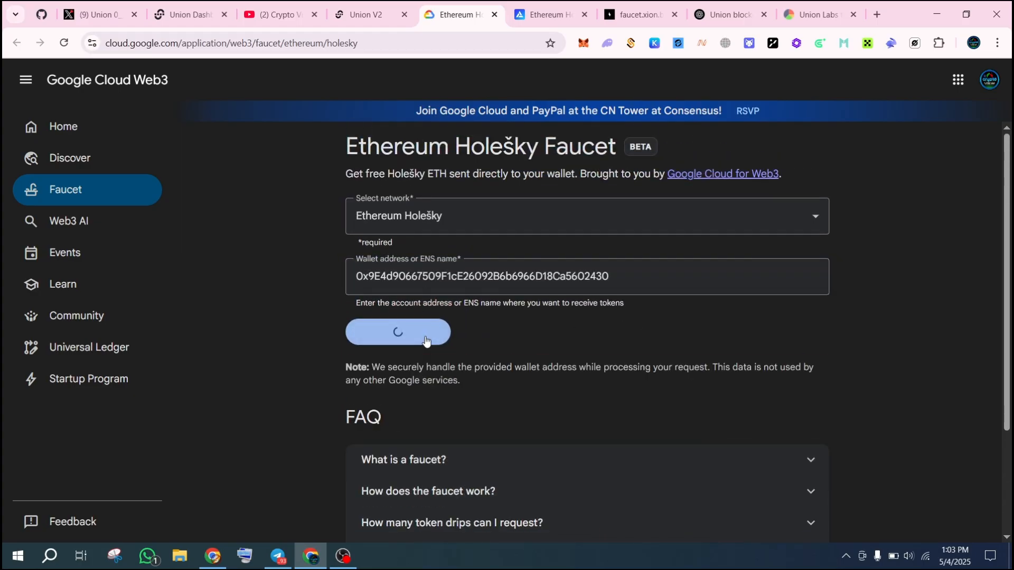
pyautogui.click(427, 339)
pyautogui.click(421, 336)
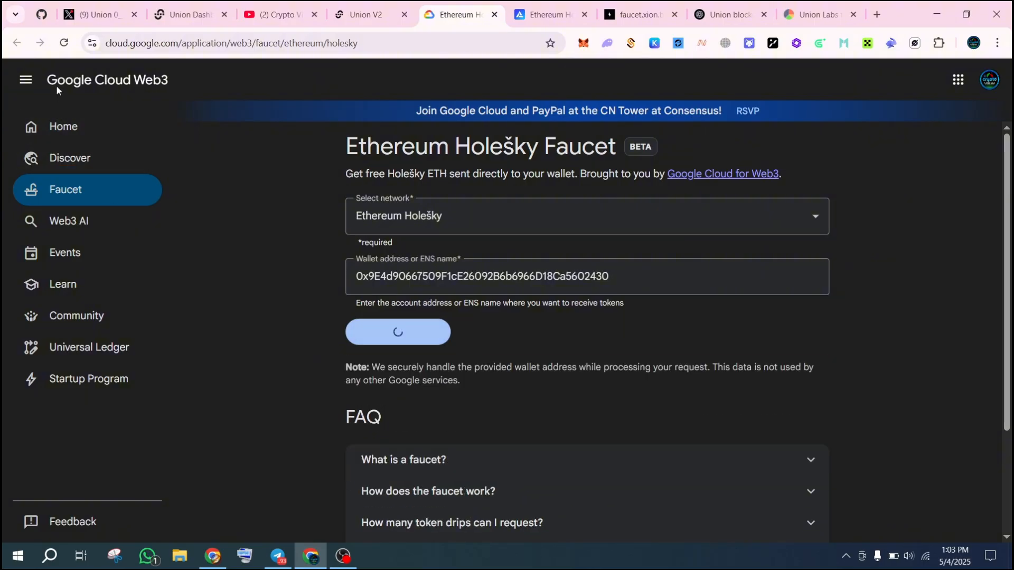
# Request 1 Holešky ETH for the wallet address from the Google Cloud Web3 faucet in the second browser profile
pyautogui.click(63, 42)
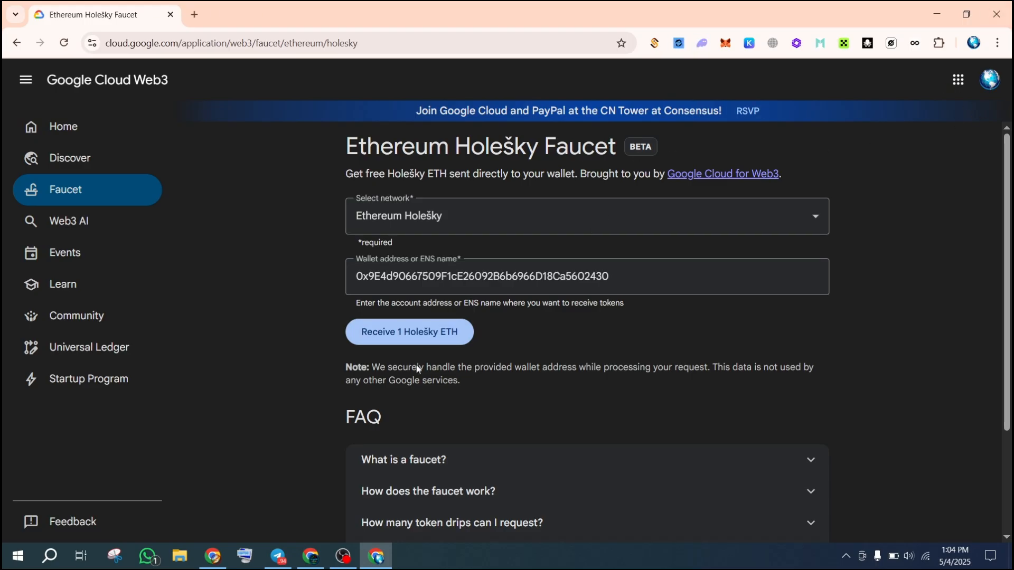
pyautogui.click(436, 341)
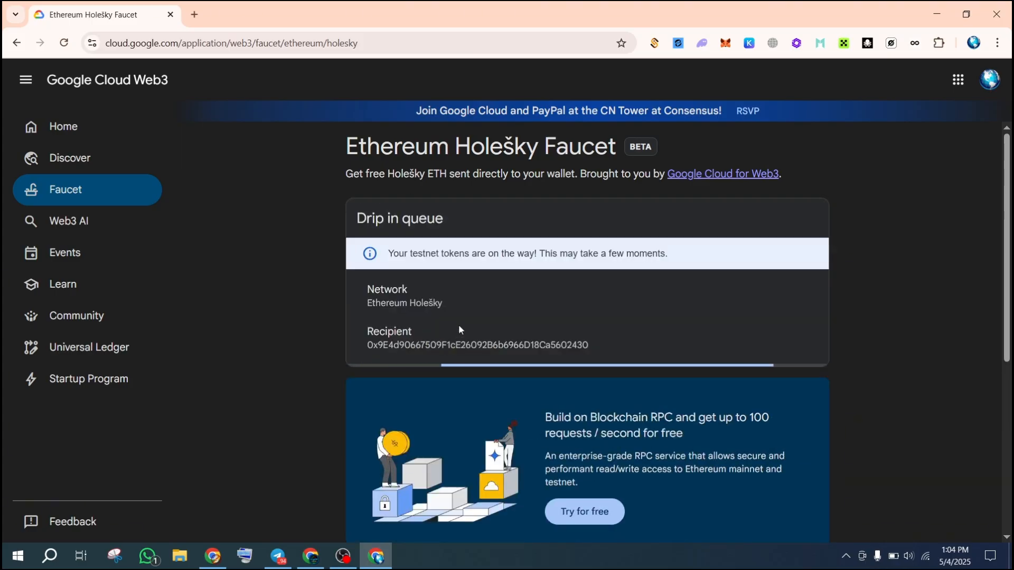
# Switch back to the main browser profile and request tokens for Ethereum Sepolia (0.05 ETH) from the Google Cloud faucet
pyautogui.click(311, 556)
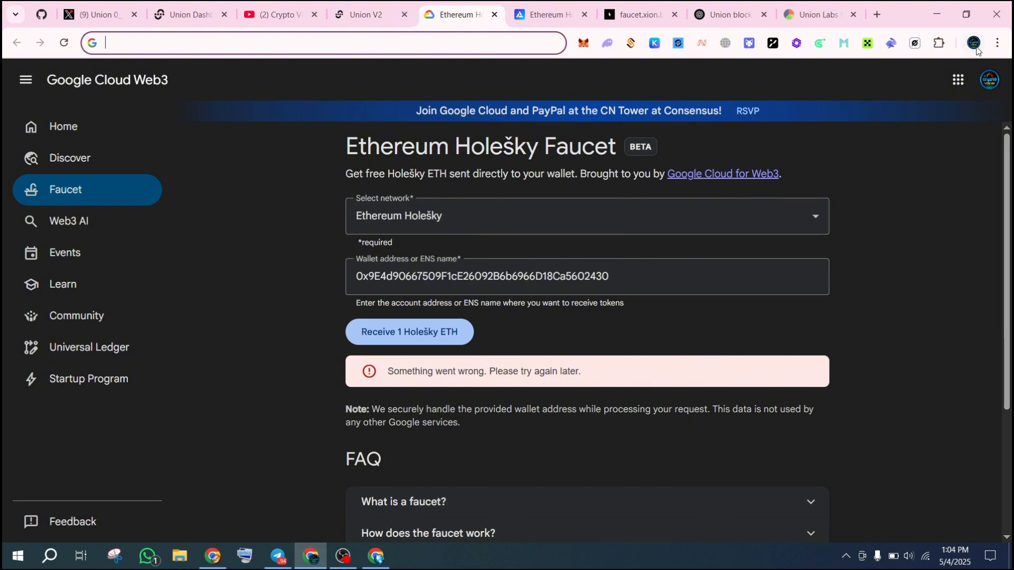
pyautogui.click(500, 228)
pyautogui.scroll(-3, 412, 348)
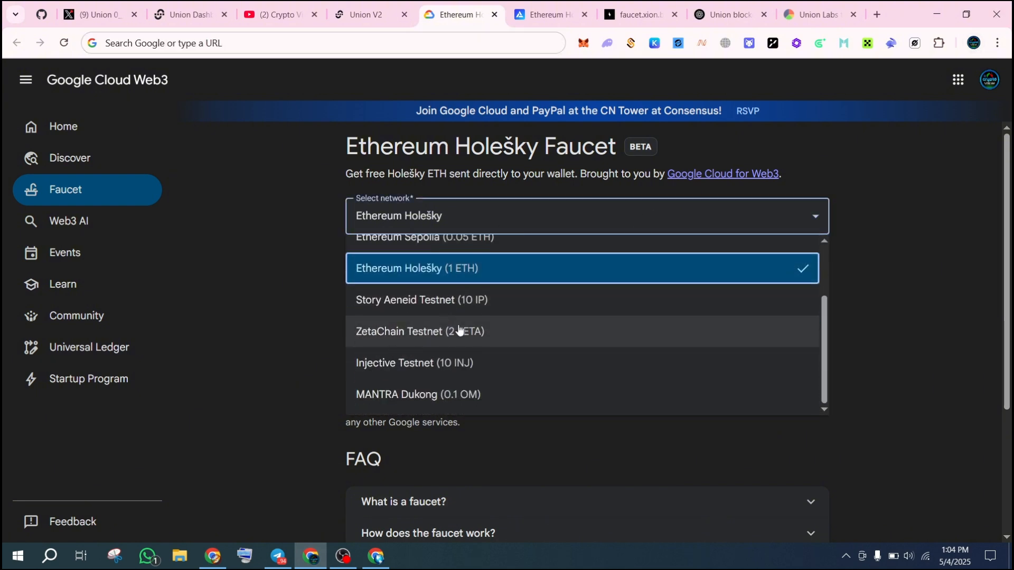
pyautogui.scroll(2, 450, 331)
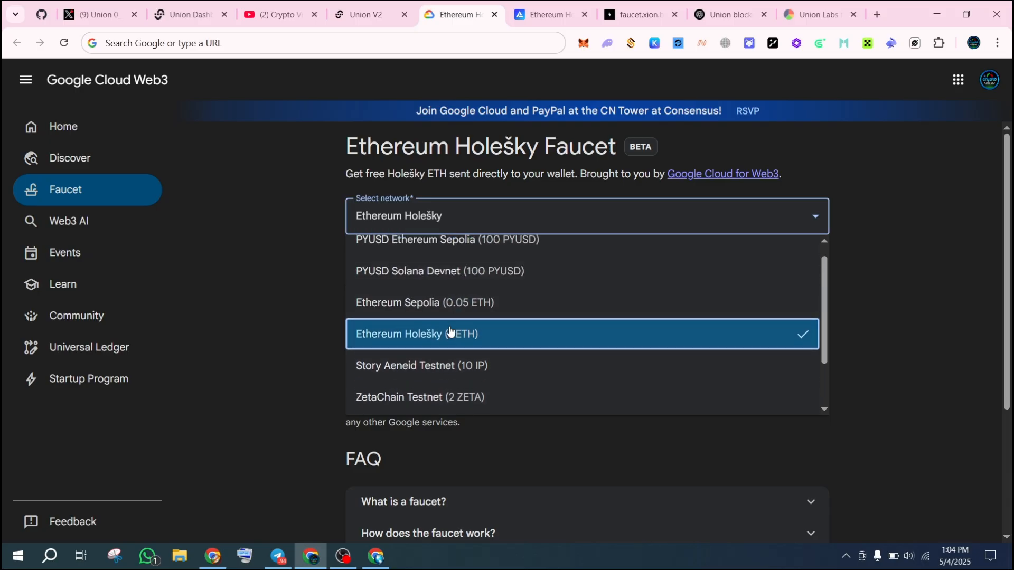
pyautogui.click(433, 302)
pyautogui.click(439, 331)
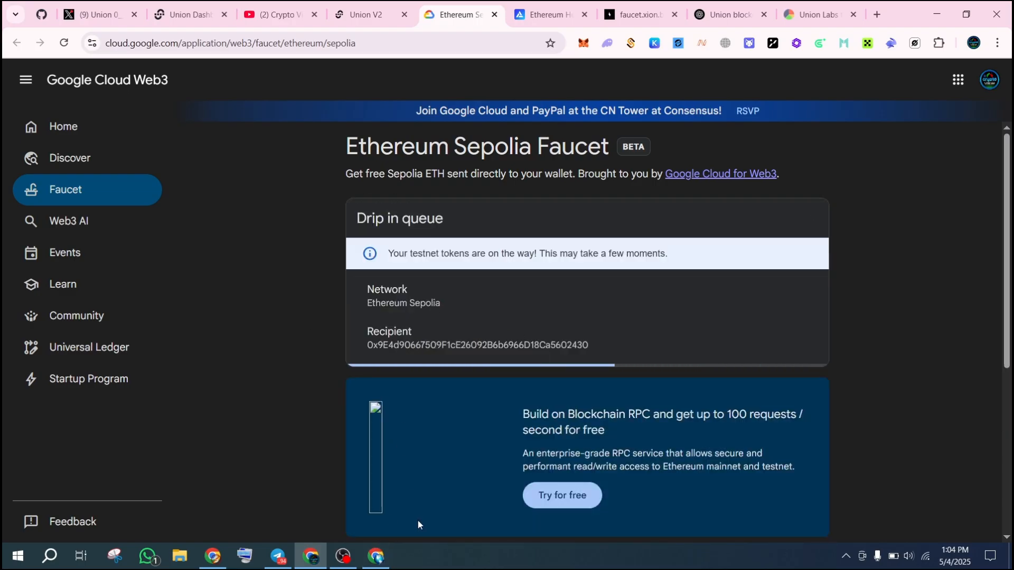
# Check the Holešky drip in the second browser profile, close that window, and close the main profile's Google Cloud faucet page
pyautogui.click(376, 556)
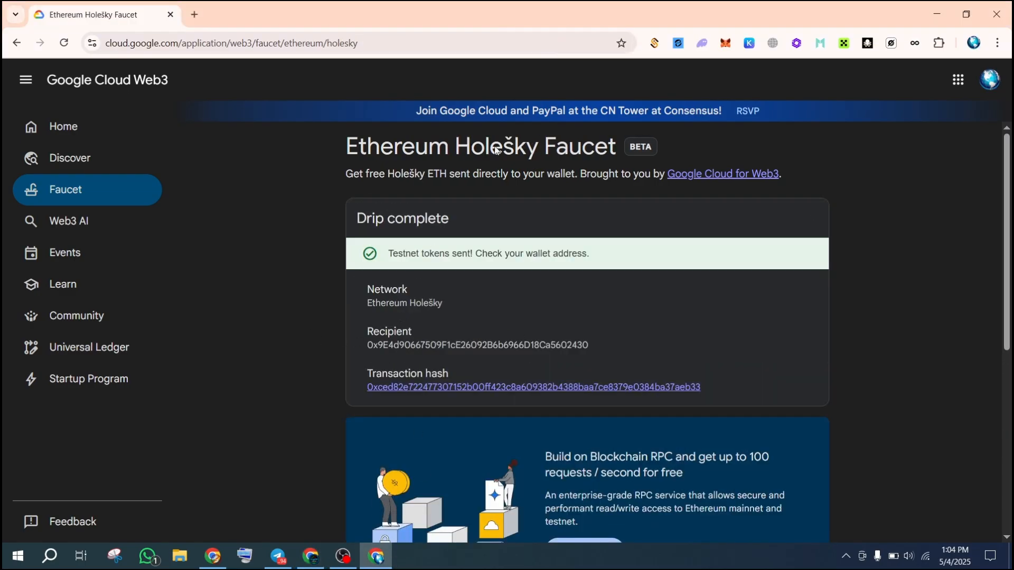
pyautogui.click(997, 14)
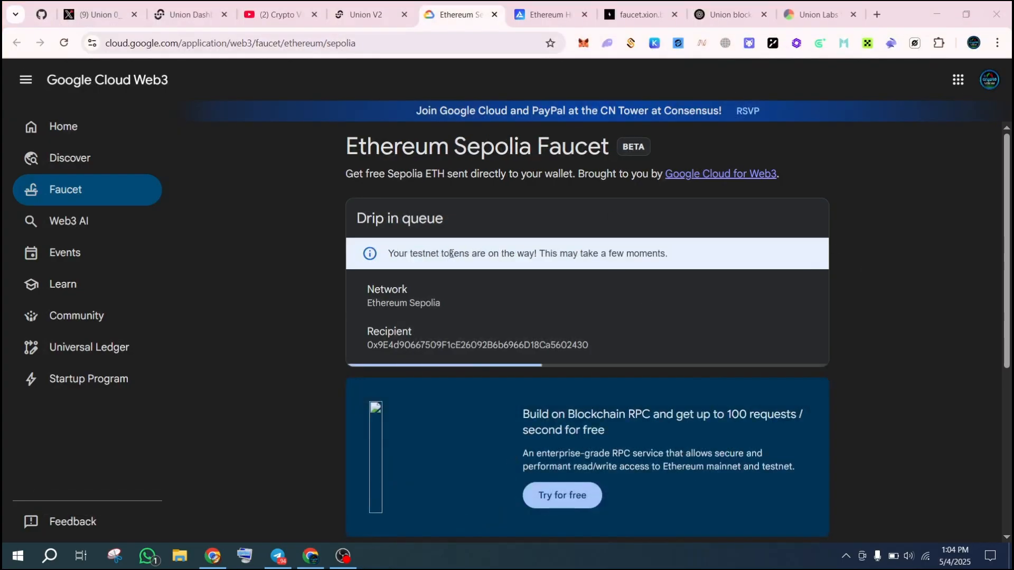
pyautogui.click(494, 15)
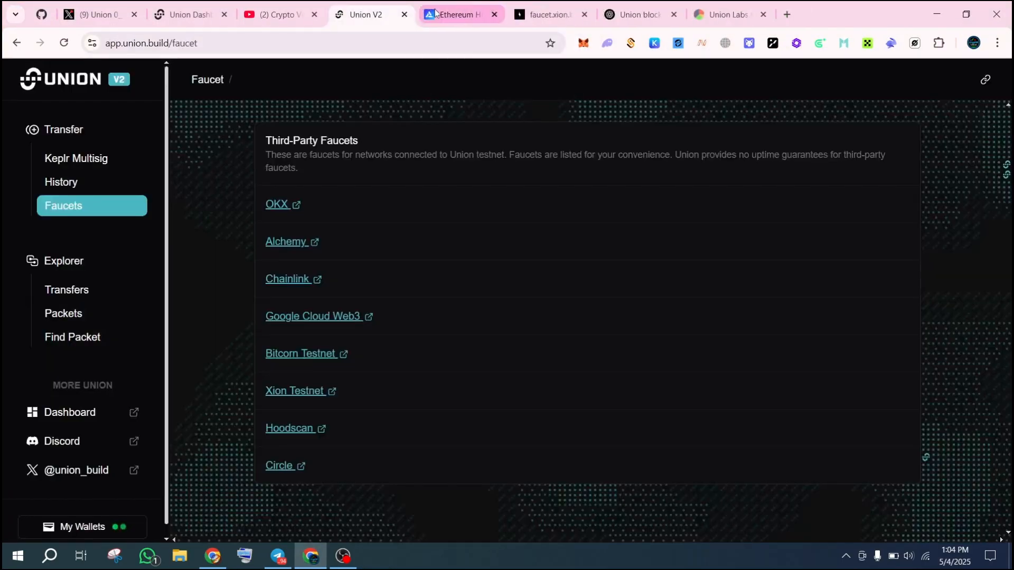
# Try to open the Bitcorn Testnet faucet from Union's third-party faucet list and reload its page
pyautogui.click(302, 353)
pyautogui.click(369, 15)
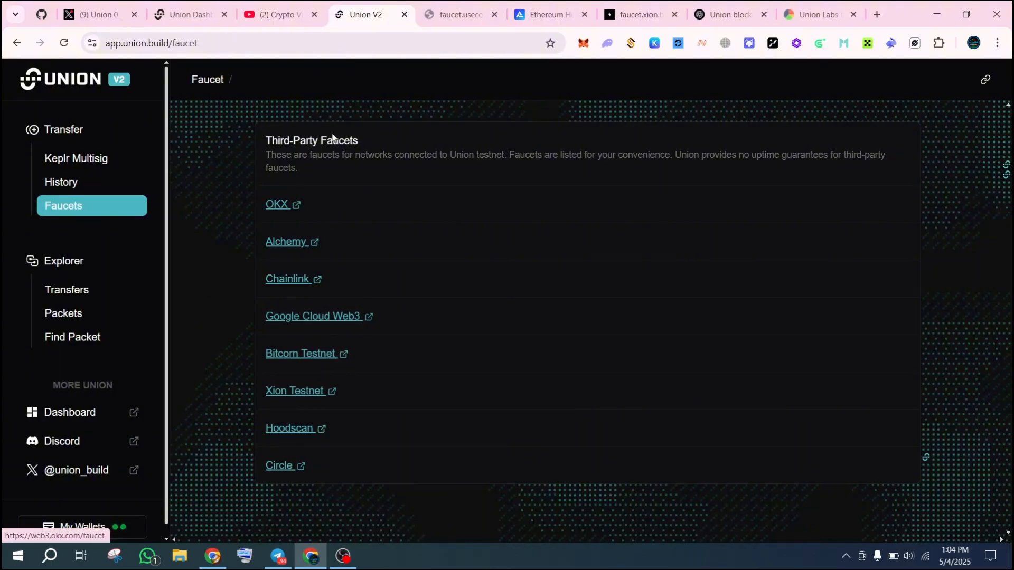
pyautogui.click(460, 15)
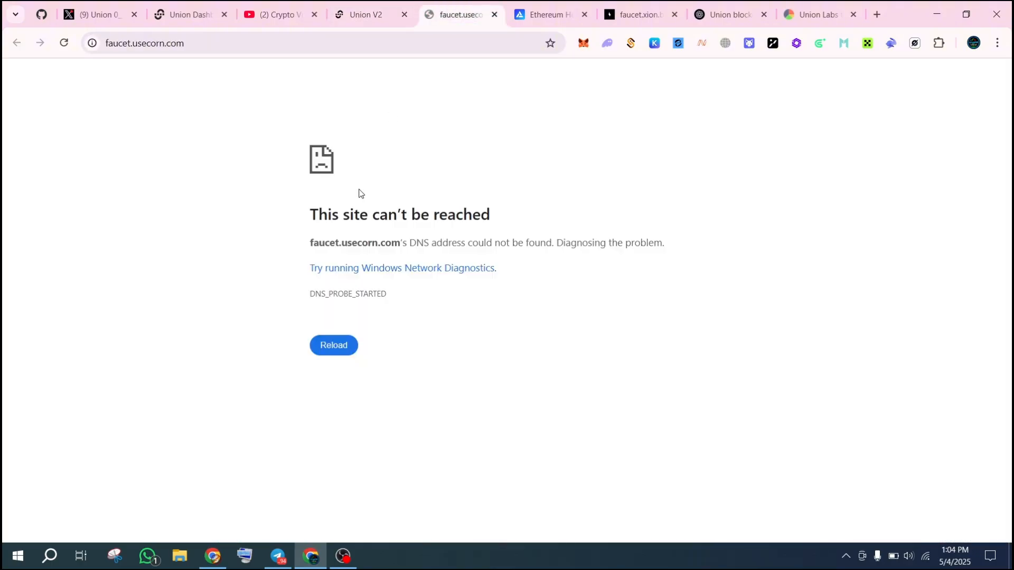
pyautogui.click(64, 43)
# Switch to the Xion Testnet Faucet, search Keplr's assets for x, view XION's receive address, and close the wallet
pyautogui.click(559, 21)
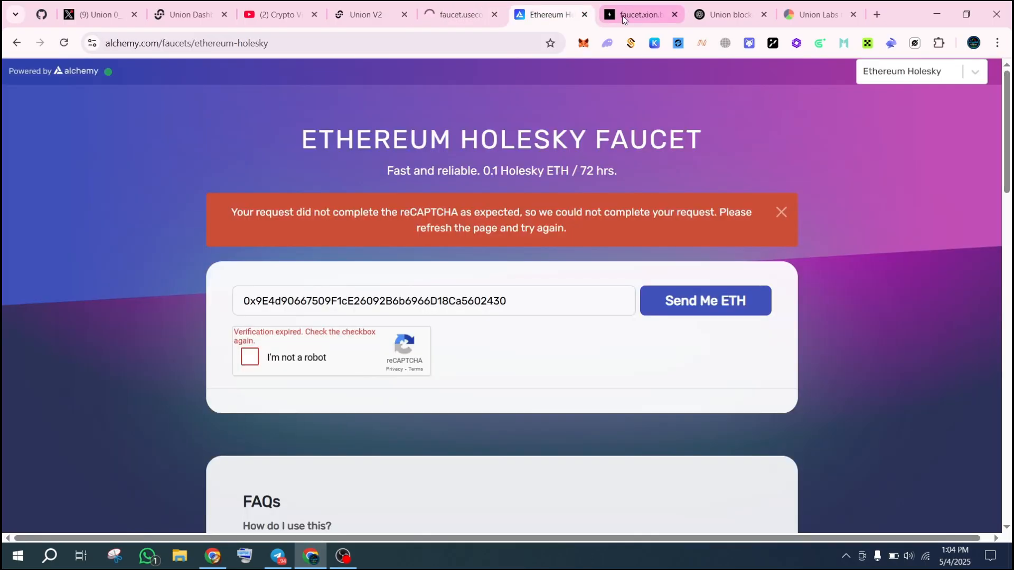
pyautogui.click(623, 15)
pyautogui.click(458, 253)
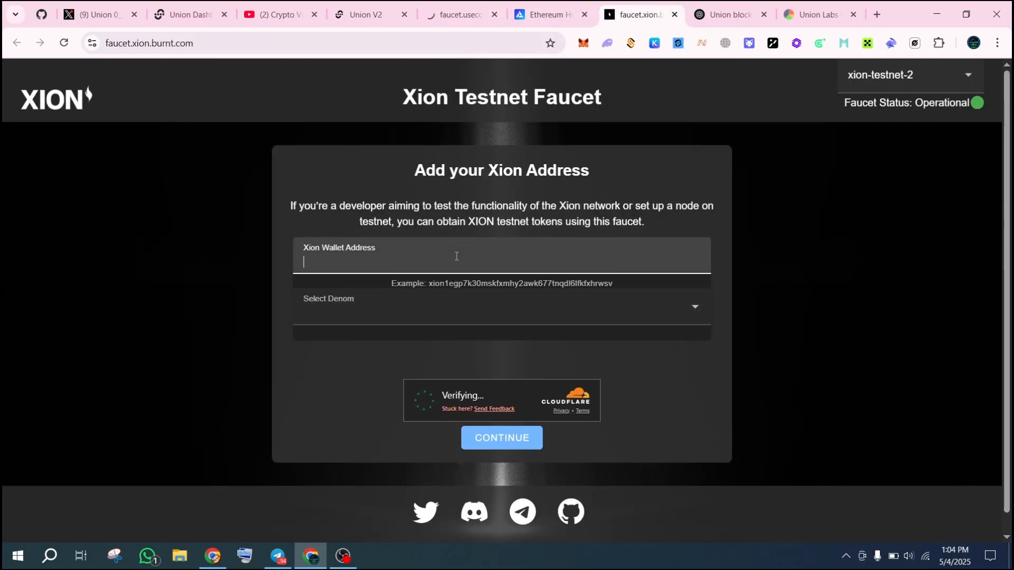
pyautogui.click(654, 43)
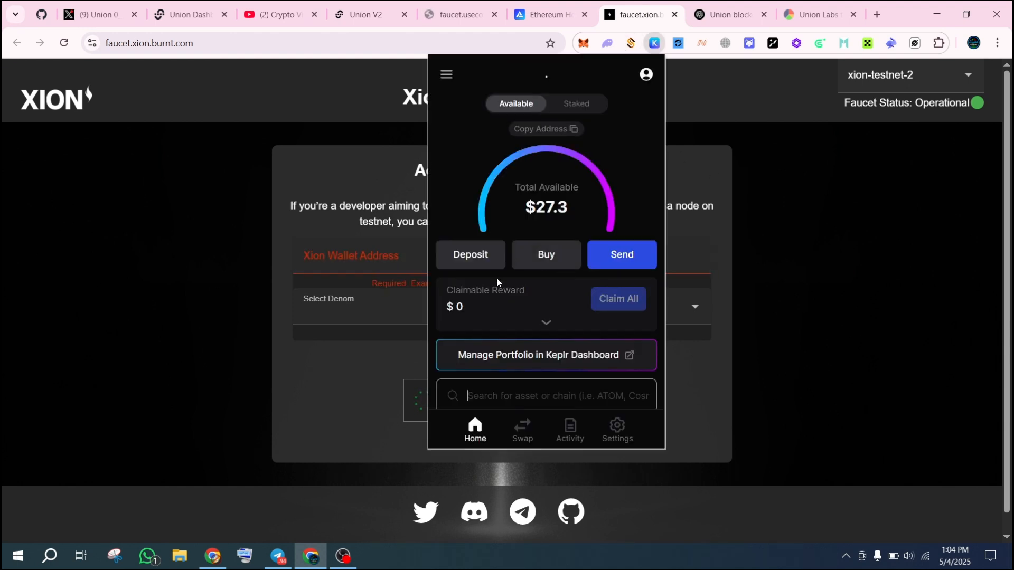
pyautogui.scroll(-5, 510, 276)
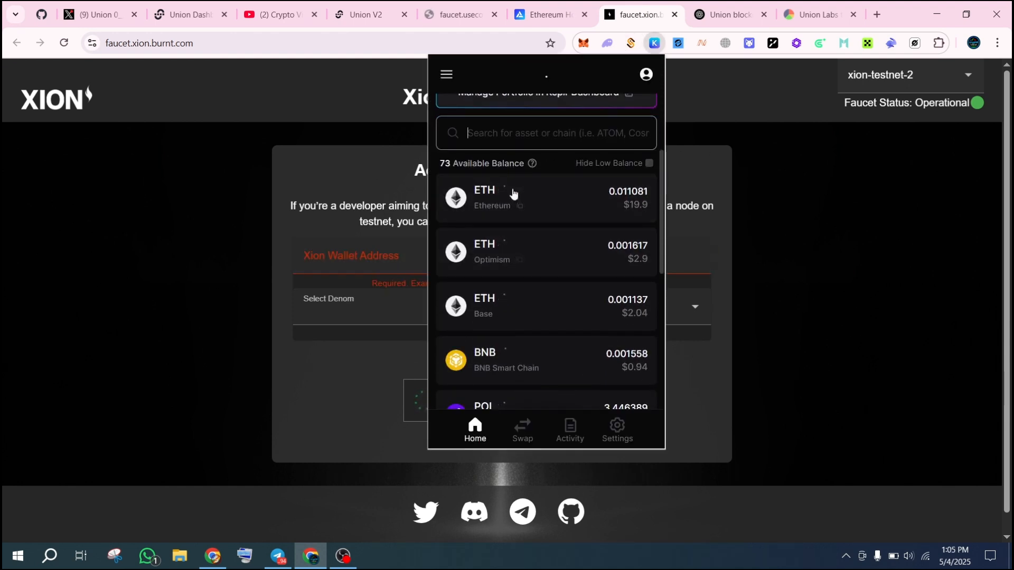
pyautogui.click(529, 132)
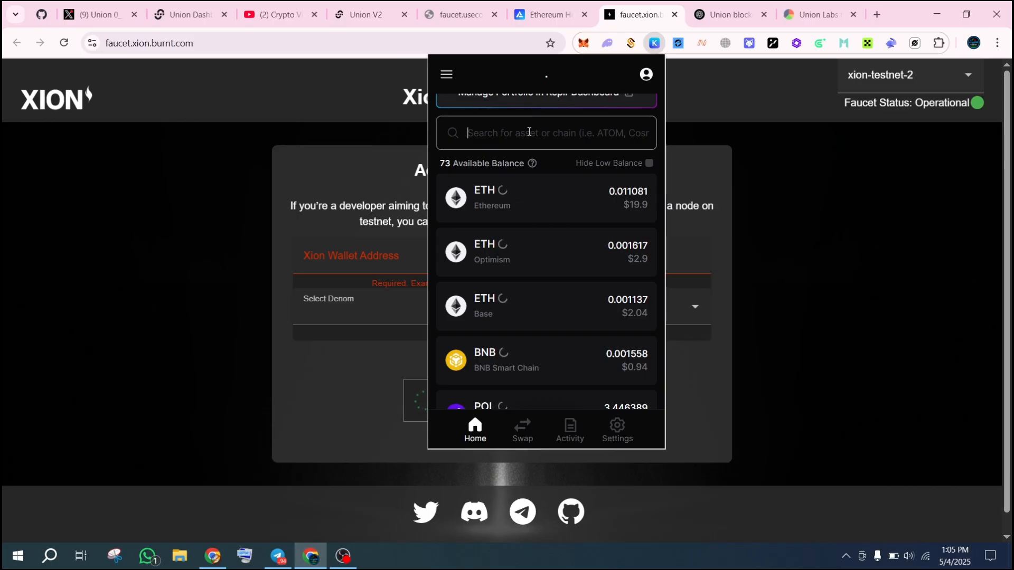
pyautogui.write('x')
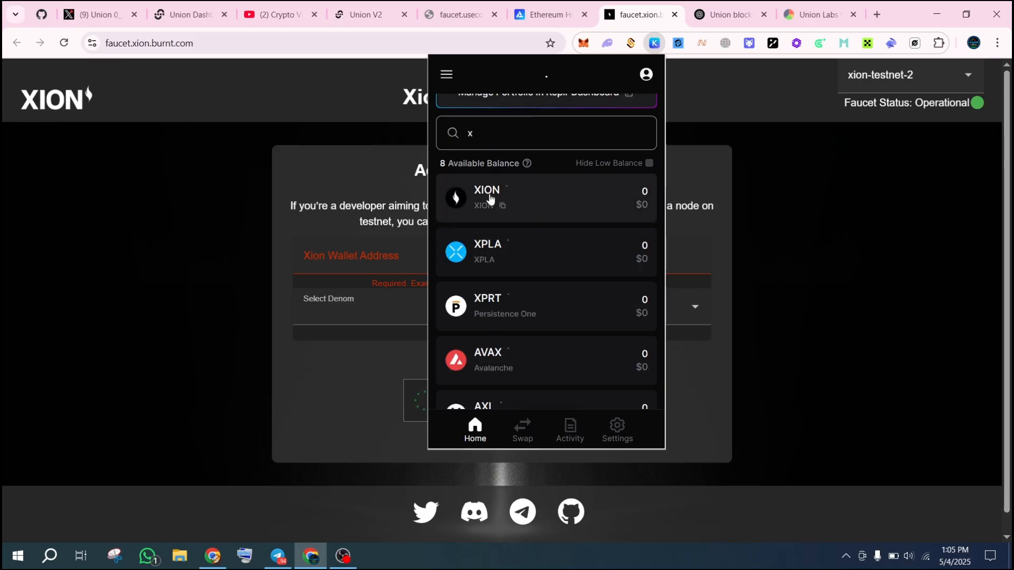
pyautogui.click(564, 206)
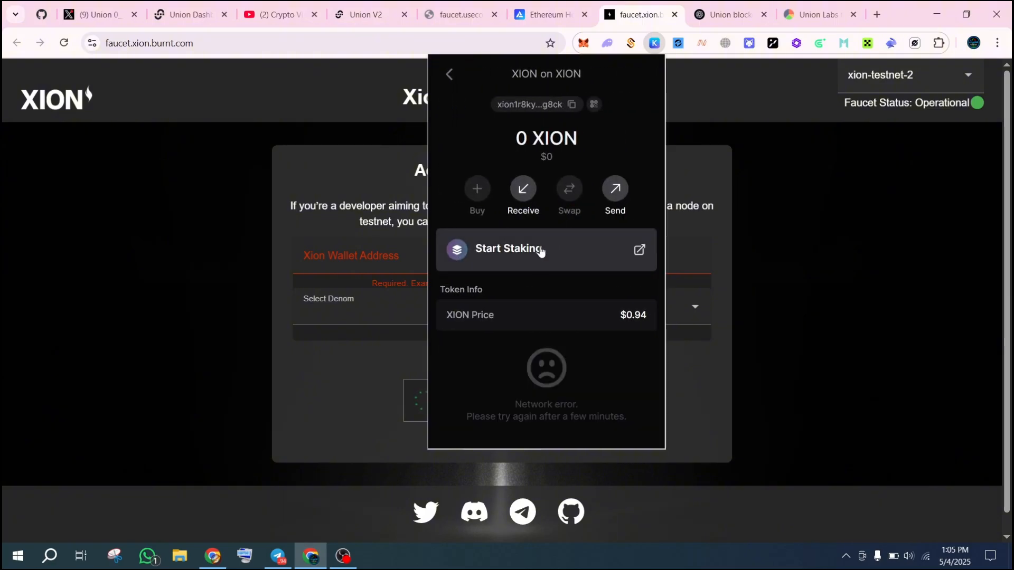
pyautogui.click(529, 187)
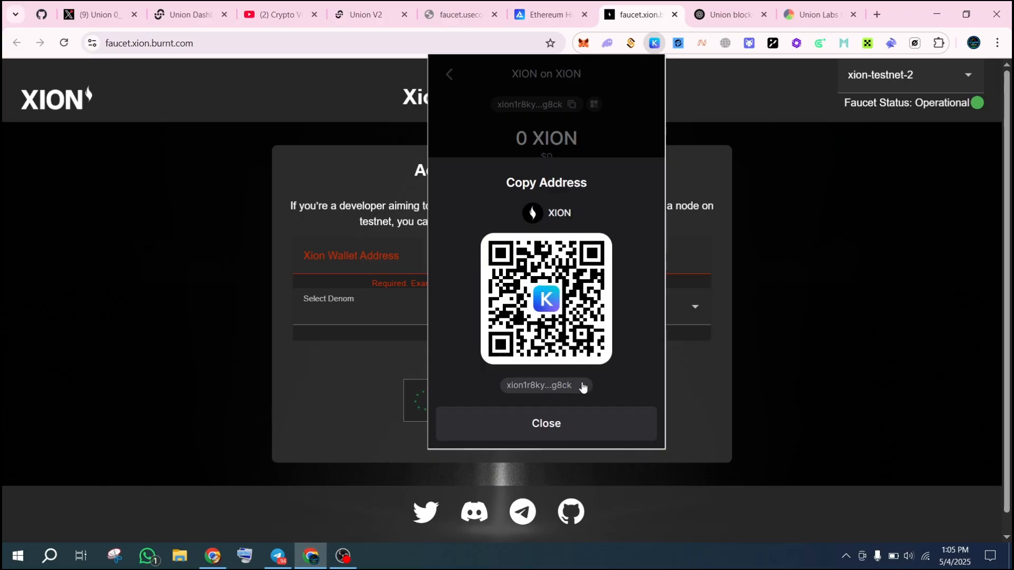
pyautogui.click(565, 432)
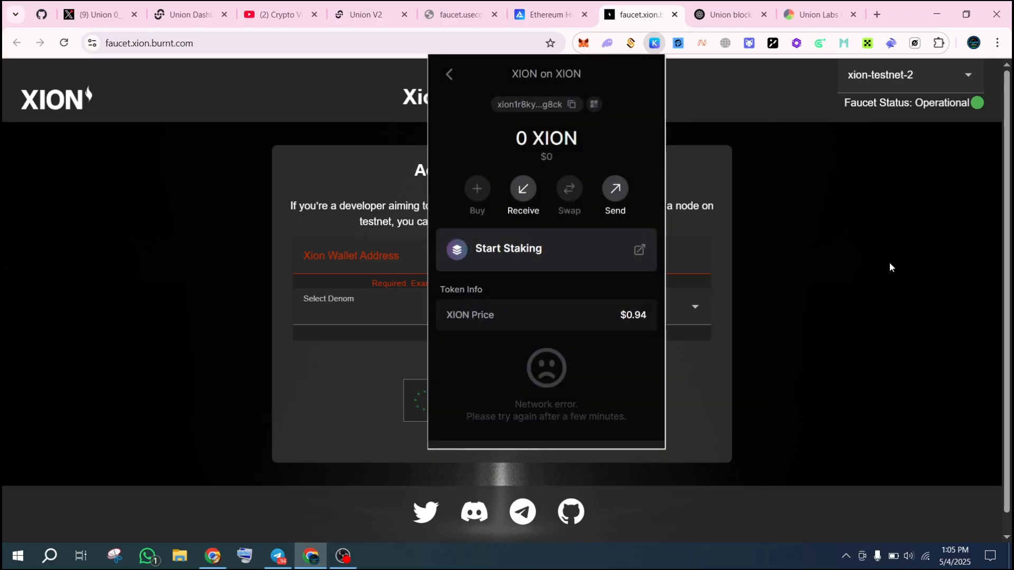
pyautogui.click(889, 265)
# Open Union's Transfer page and set the source to the XION asset on Xion Testnet
pyautogui.click(531, 18)
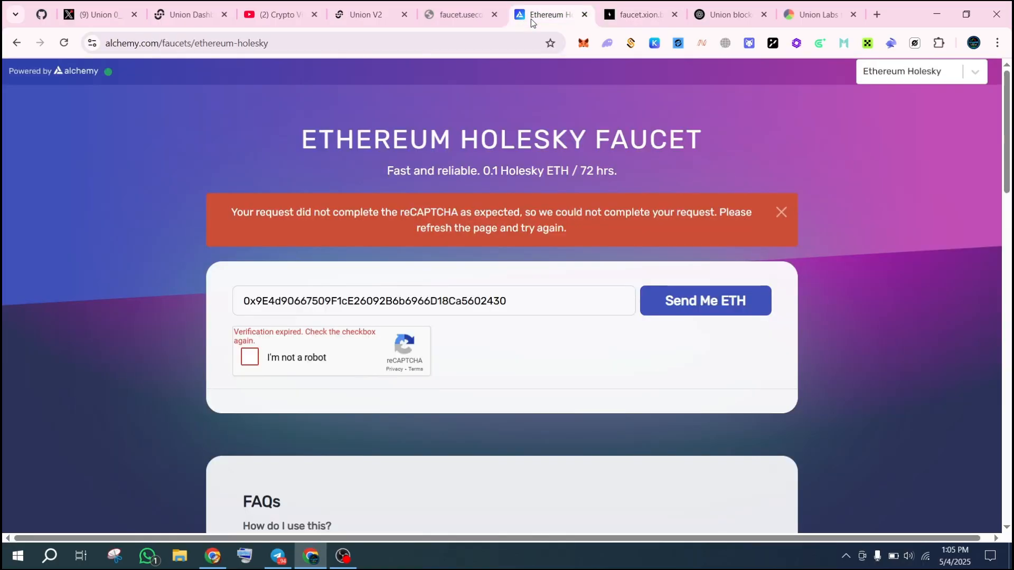
pyautogui.click(732, 16)
pyautogui.click(350, 21)
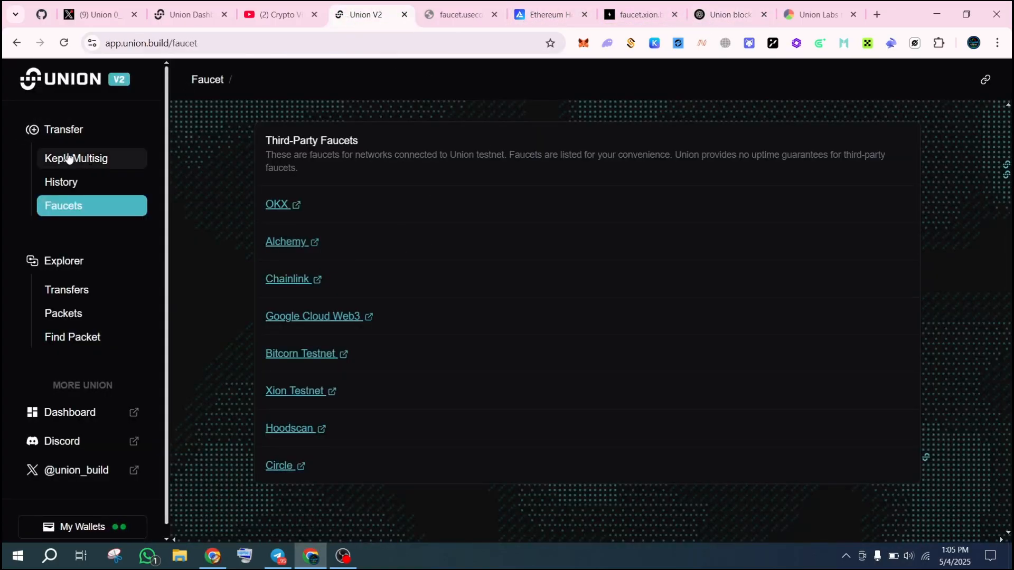
pyautogui.click(47, 132)
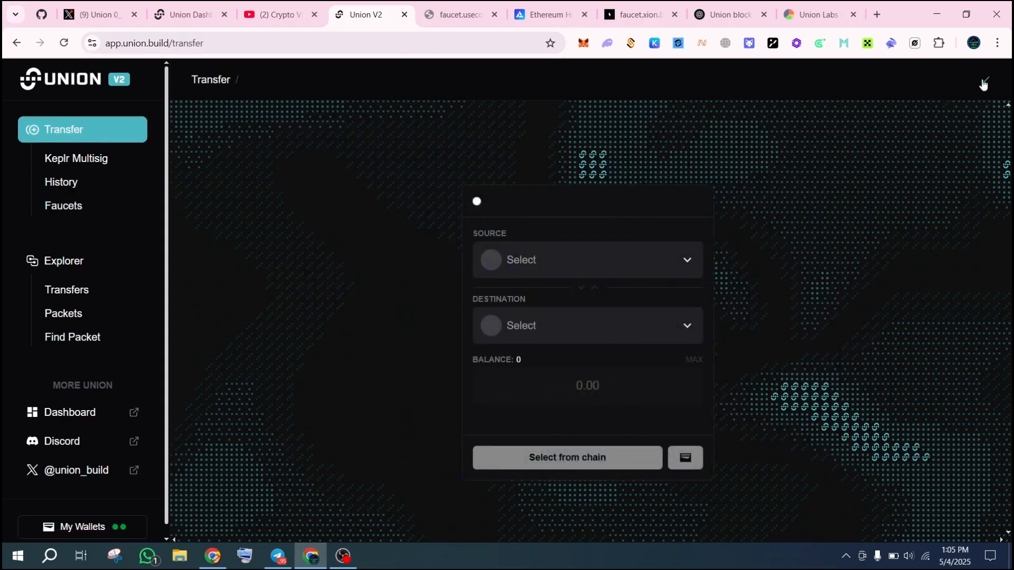
pyautogui.click(508, 269)
pyautogui.click(502, 262)
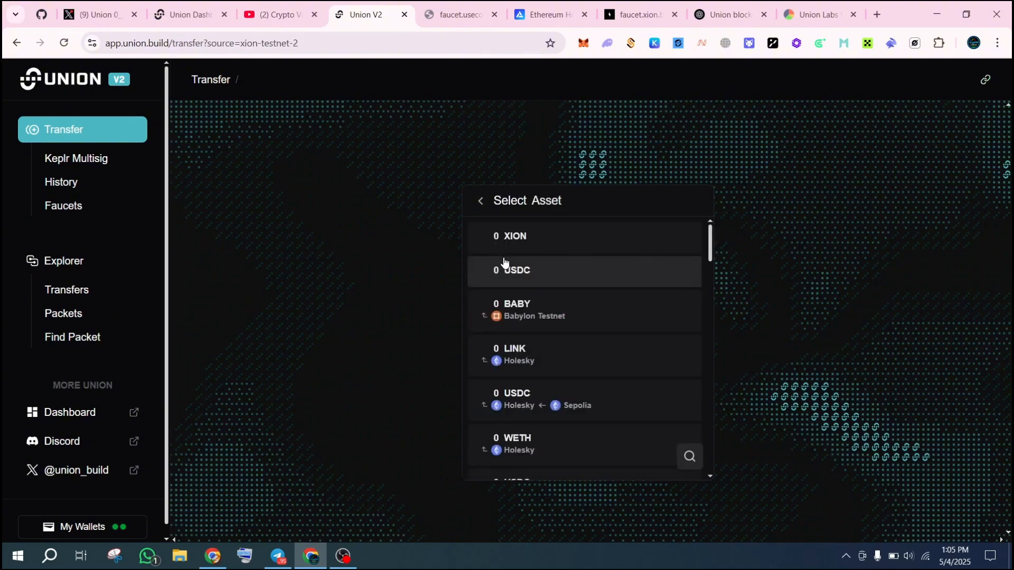
pyautogui.click(551, 238)
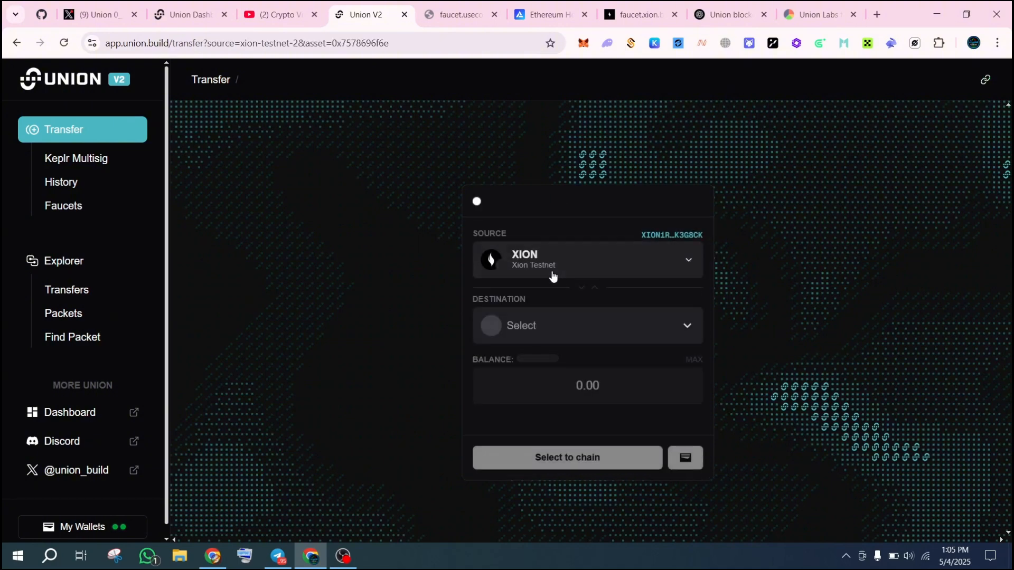
# Display the transfer source's address details and try to select the full Xion display address
pyautogui.moveTo(684, 242)
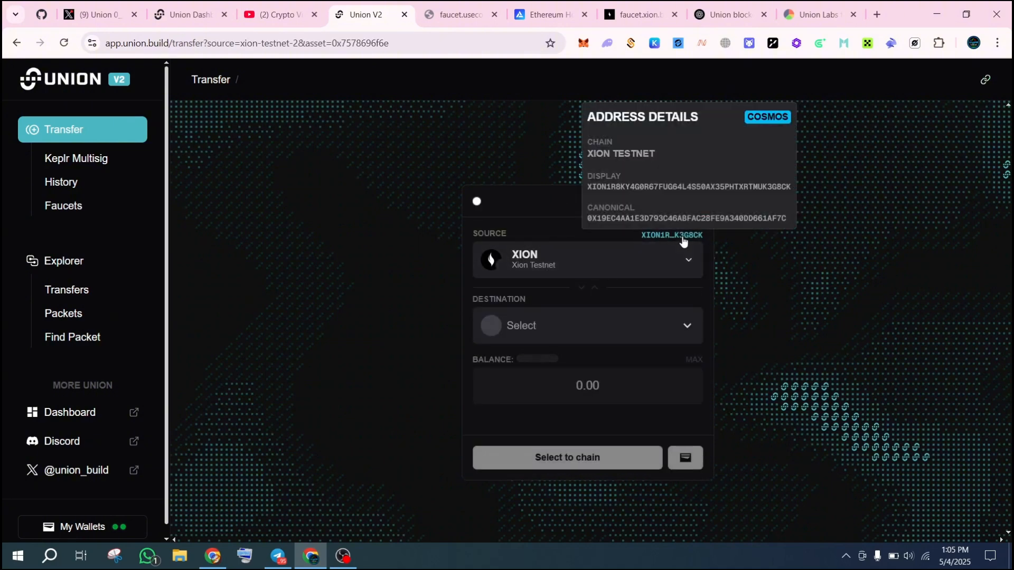
pyautogui.moveTo(606, 177); pyautogui.dragTo(646, 187)
pyautogui.click(784, 190)
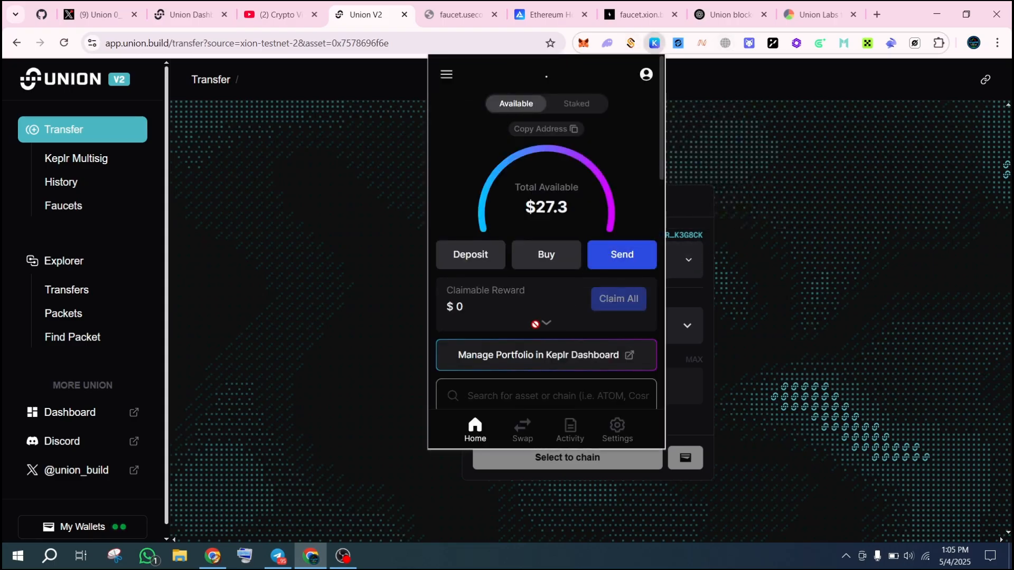
# Search the Keplr wallet's assets for x, open XION, and copy its receive address
pyautogui.scroll(-3, 512, 274)
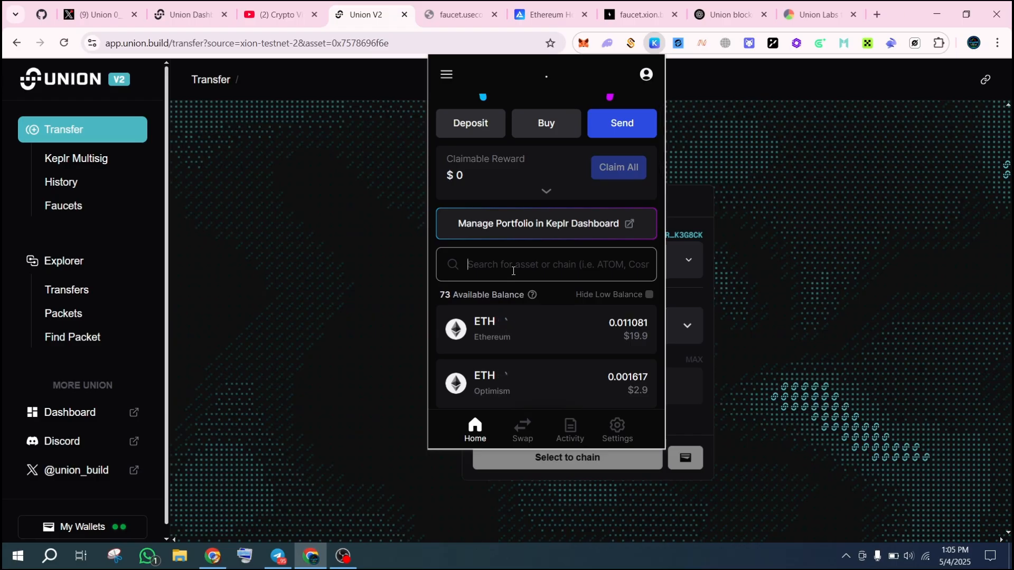
pyautogui.write('x')
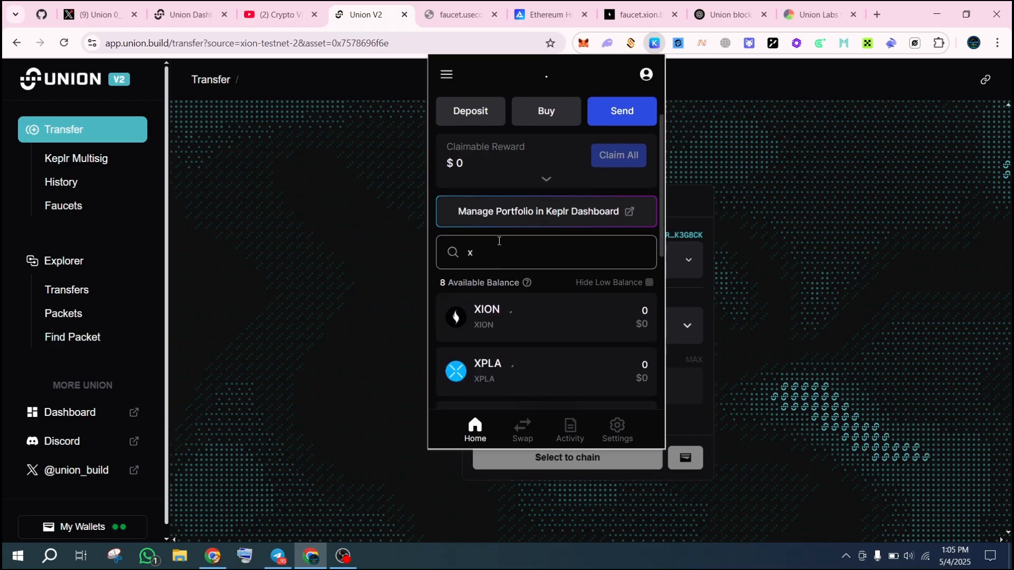
pyautogui.click(536, 321)
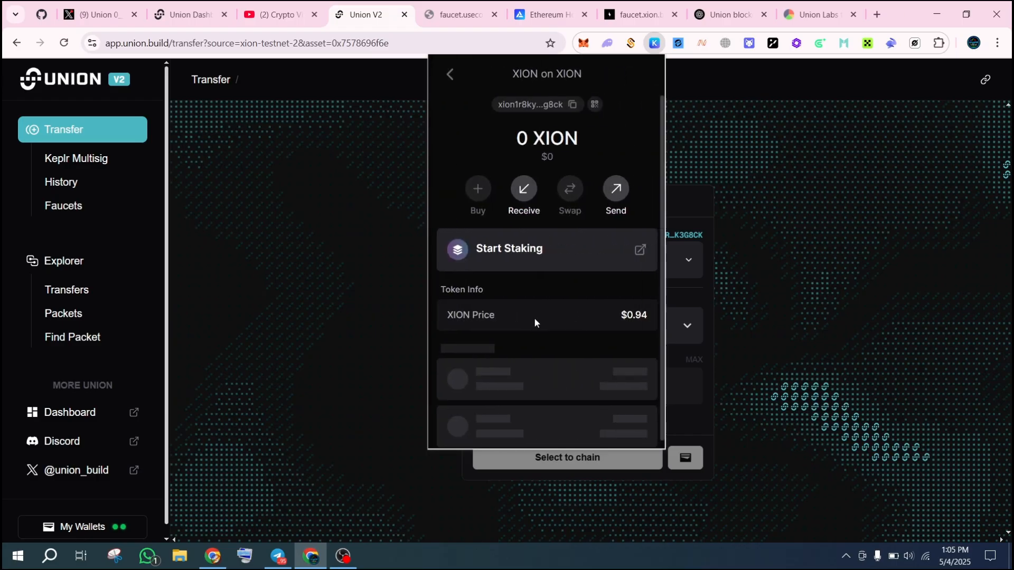
pyautogui.click(524, 189)
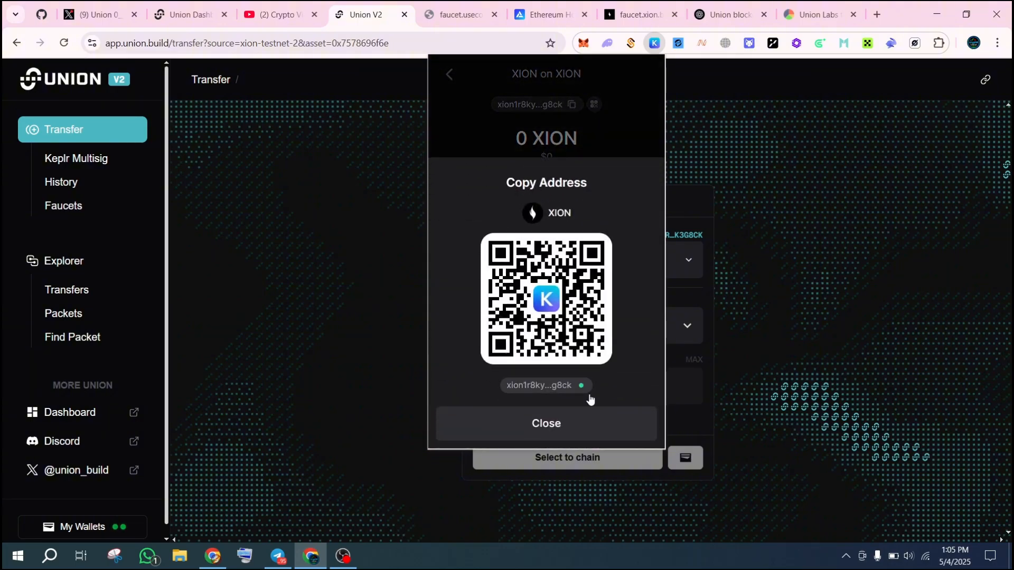
pyautogui.click(820, 314)
# Paste the copied wallet address into the Xion Testnet Faucet and select XION as the denom
pyautogui.click(473, 20)
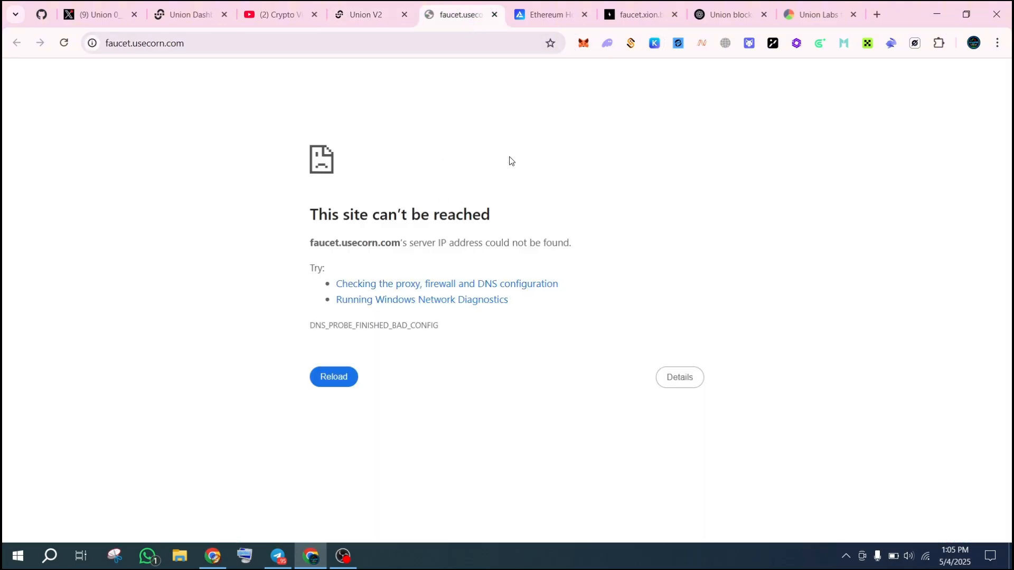
pyautogui.click(636, 14)
pyautogui.rightClick(368, 265)
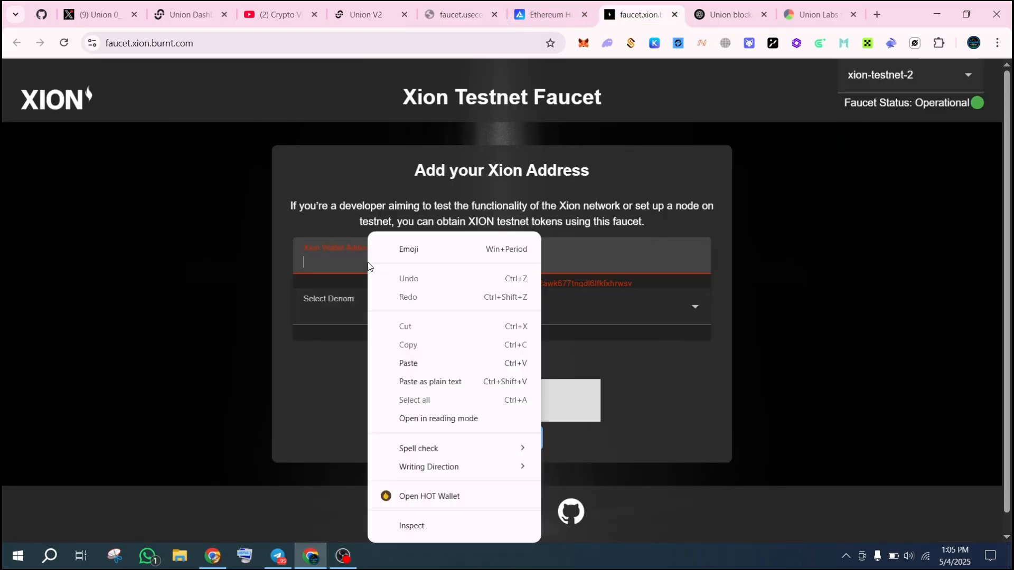
pyautogui.click(417, 364)
pyautogui.scroll(-1, 604, 339)
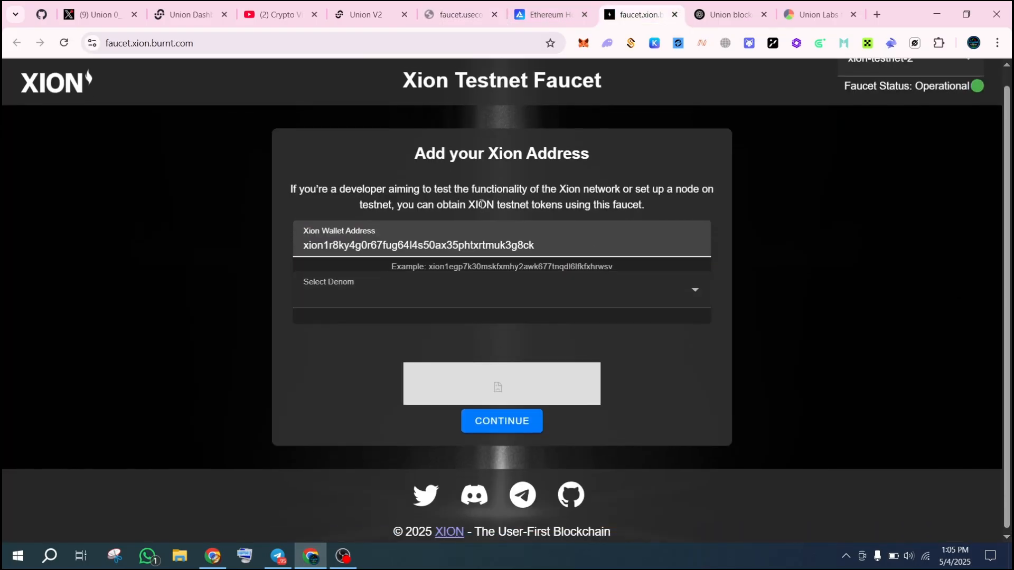
pyautogui.click(590, 290)
pyautogui.click(362, 327)
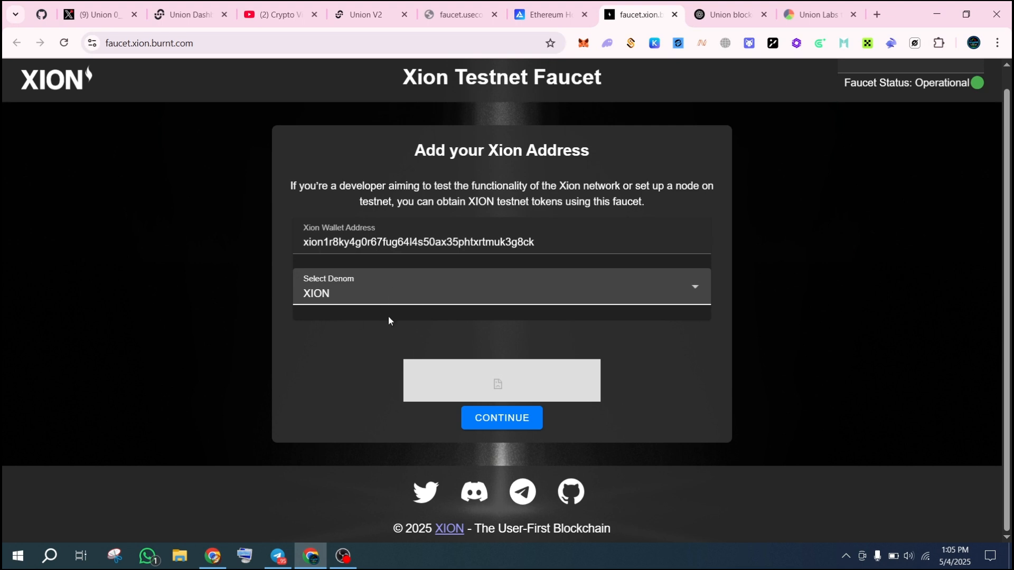
# Attempt the Xion Testnet Faucet's human verification and open the Hoodscan faucet from Union's third-party faucet list
pyautogui.click(477, 388)
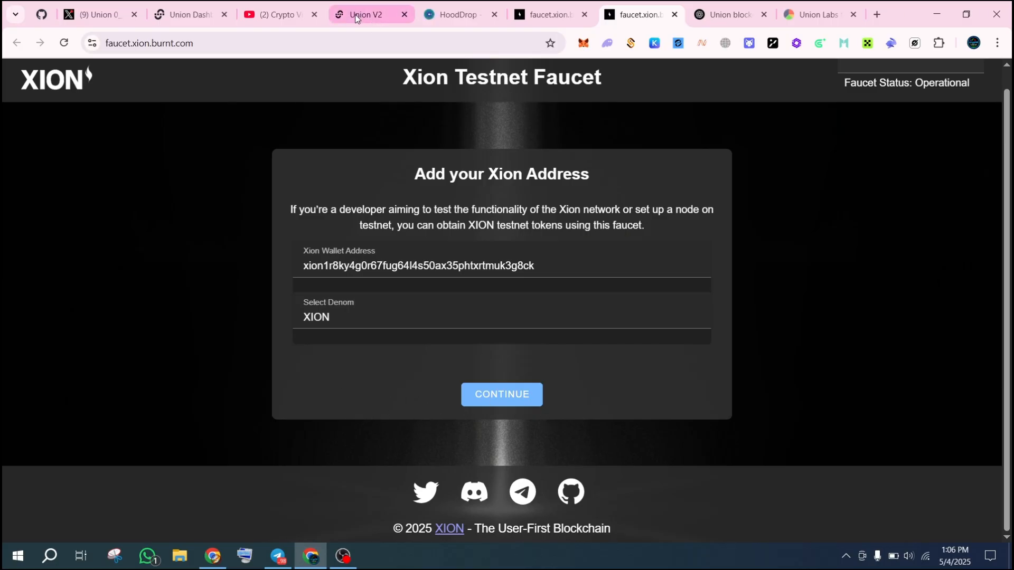
pyautogui.click(382, 18)
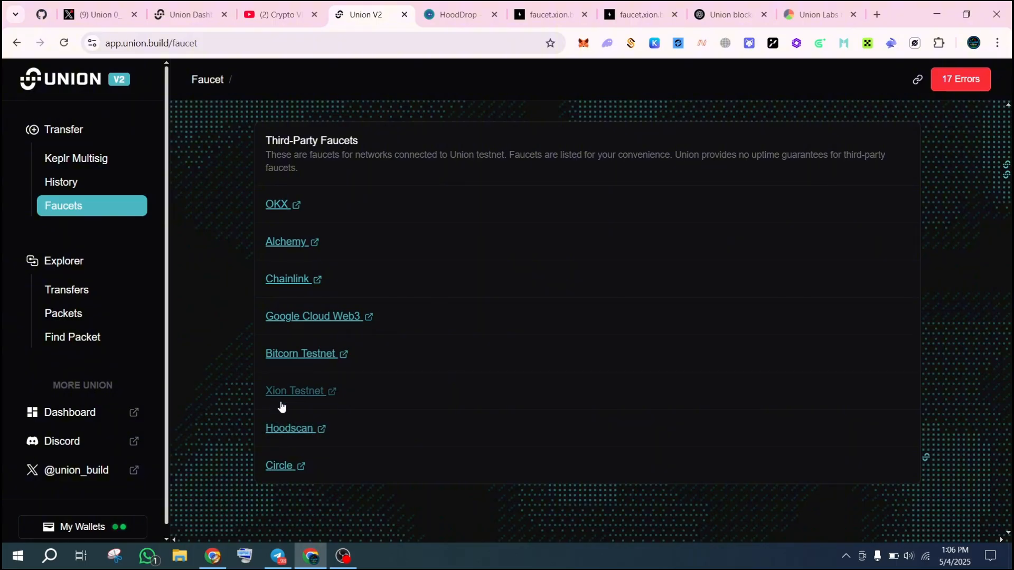
pyautogui.click(294, 437)
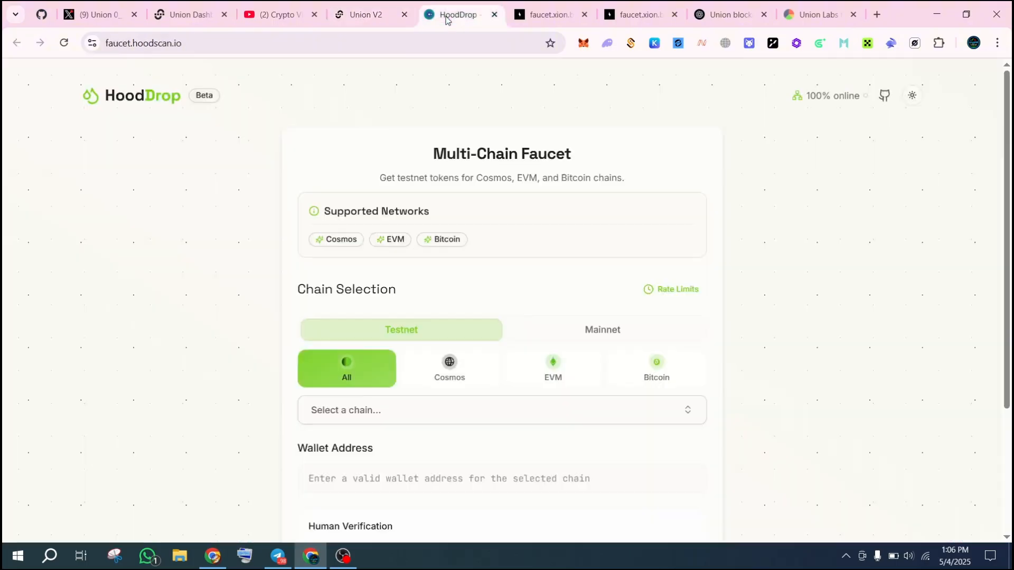
pyautogui.scroll(-1, 372, 291)
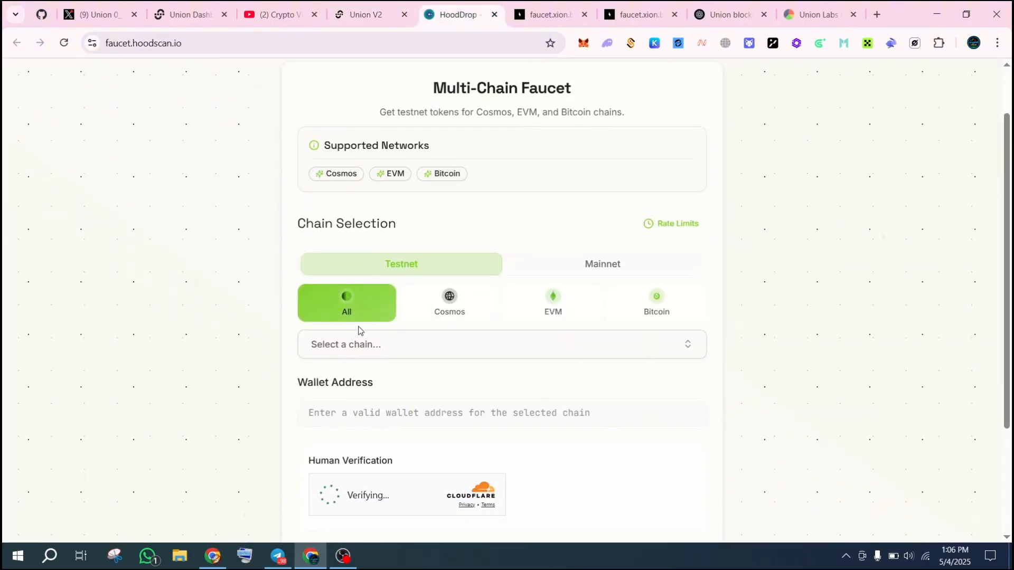
pyautogui.scroll(1, 681, 246)
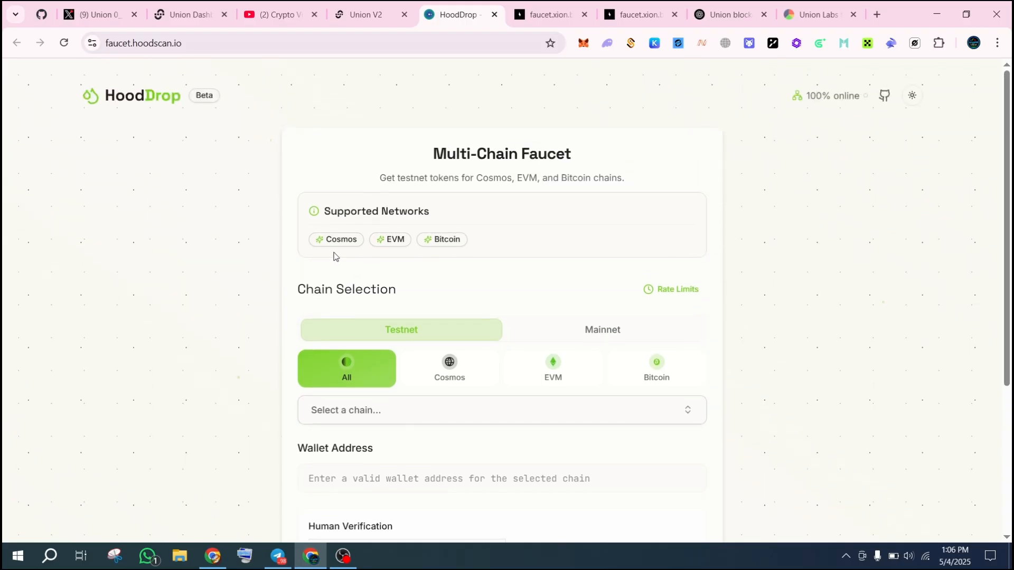
pyautogui.scroll(-2, 424, 243)
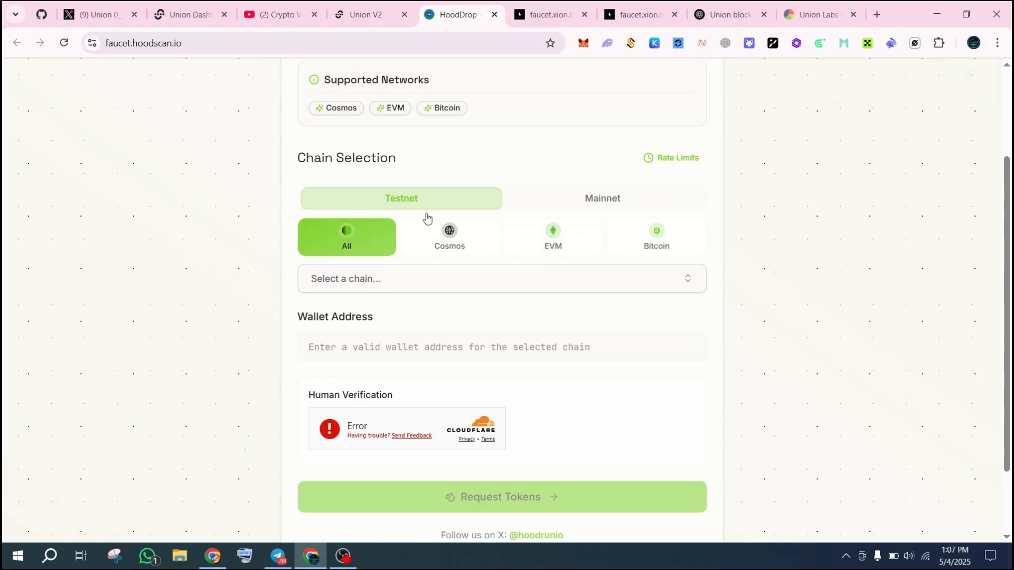
pyautogui.scroll(-1, 427, 218)
pyautogui.scroll(1, 472, 201)
# Filter the HoodDrop faucet to Cosmos testnets and select Babylon Testnet as the chain
pyautogui.click(462, 231)
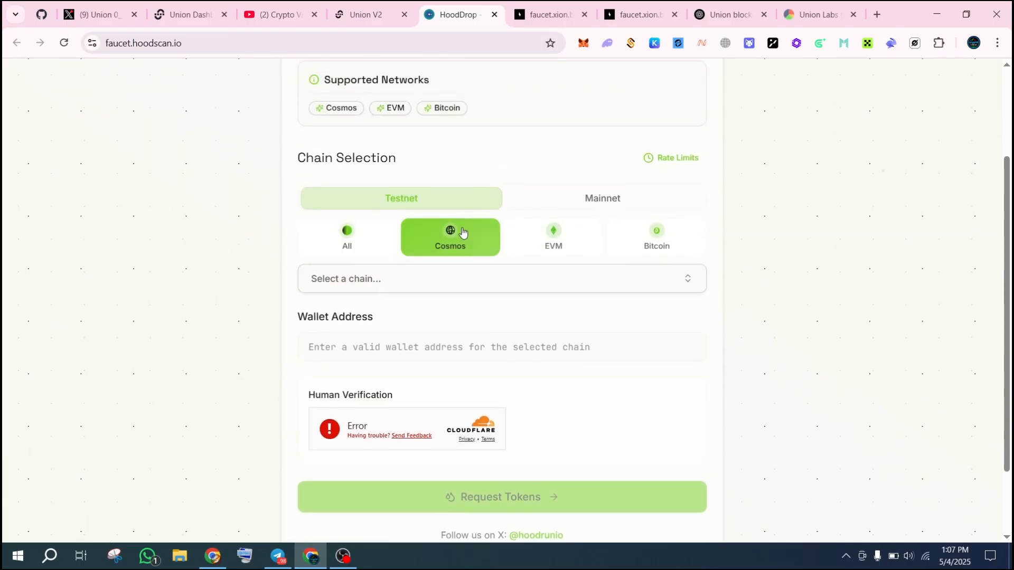
pyautogui.scroll(-2, 390, 270)
pyautogui.click(381, 224)
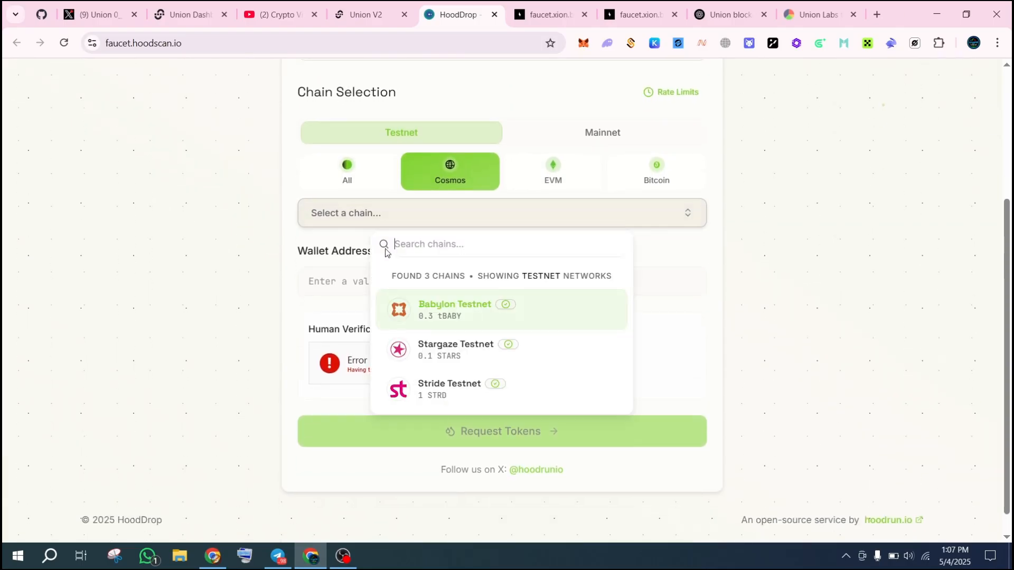
pyautogui.click(446, 316)
pyautogui.click(412, 284)
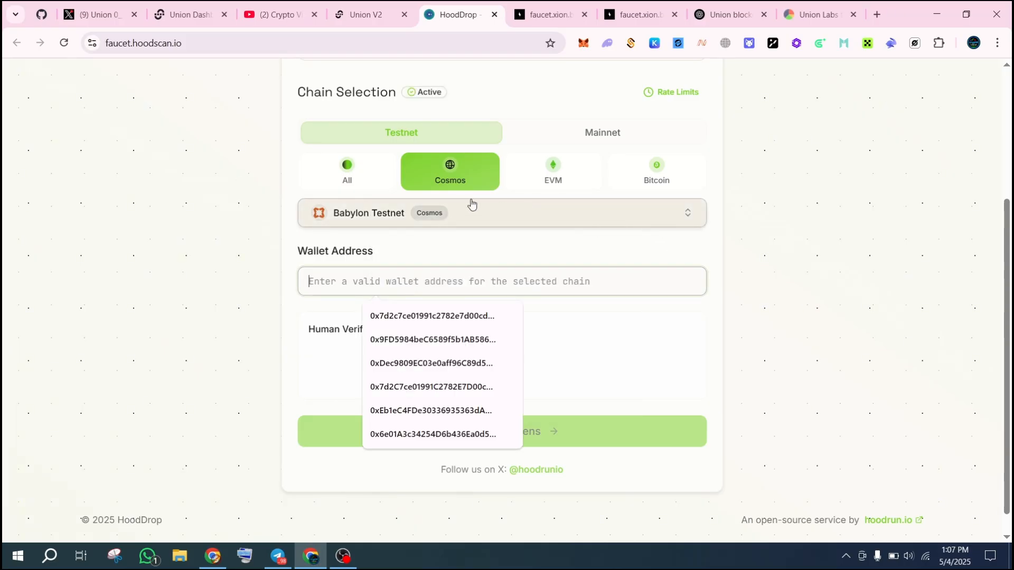
# Return to Union's Transfer page and set the source to the BABY asset on Babylon Testnet
pyautogui.click(544, 17)
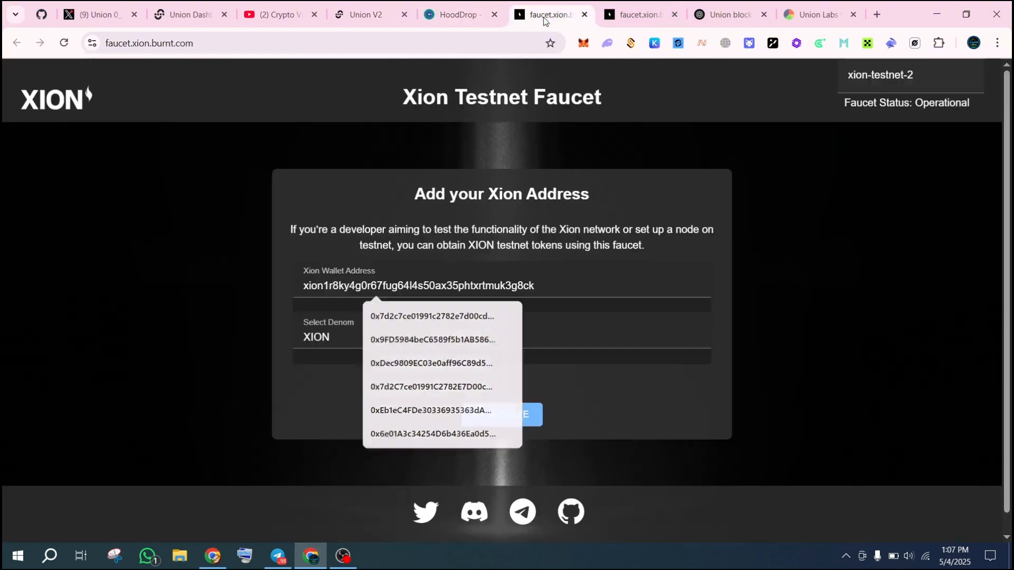
pyautogui.click(357, 21)
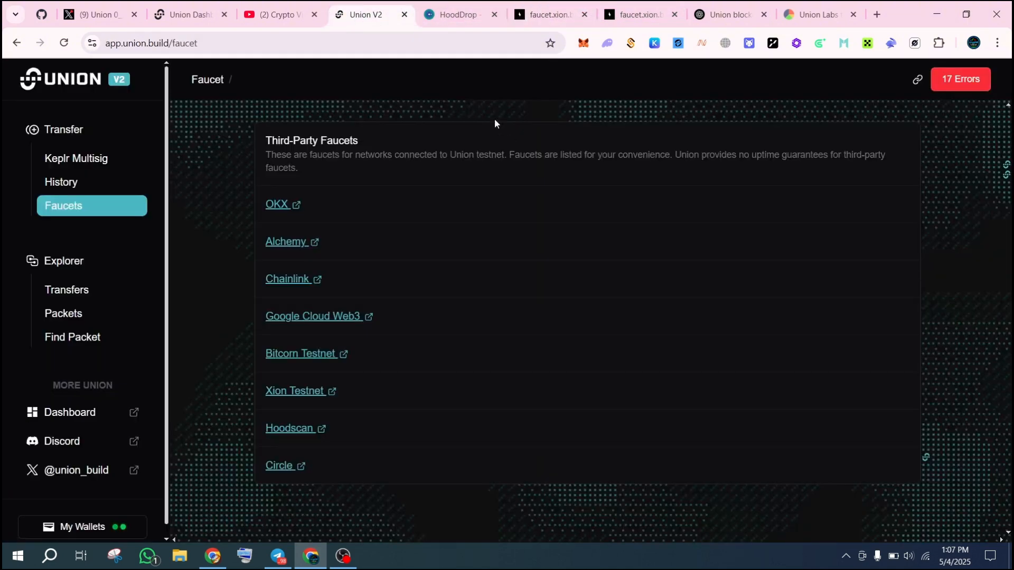
pyautogui.click(73, 133)
pyautogui.click(617, 257)
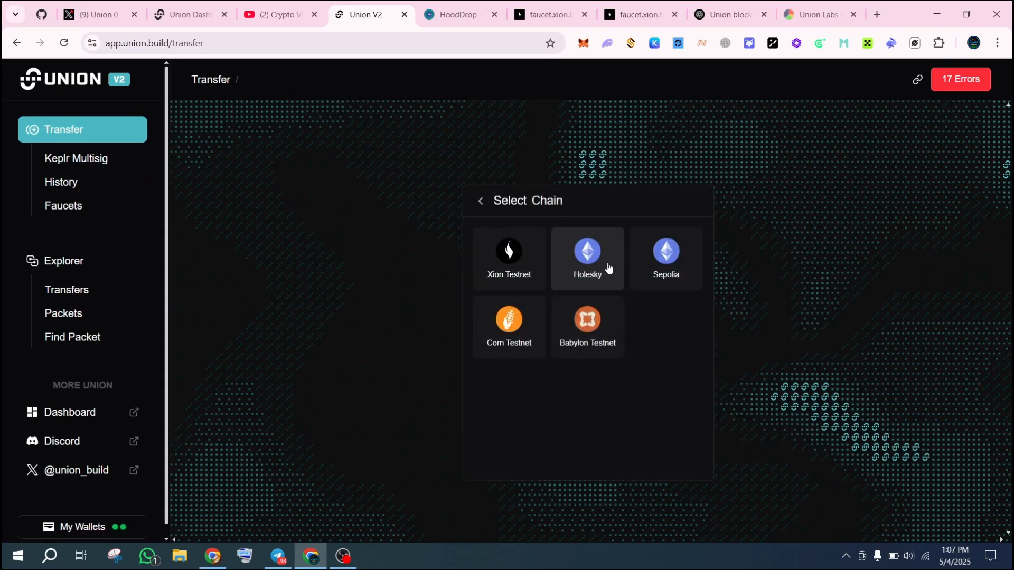
pyautogui.click(588, 343)
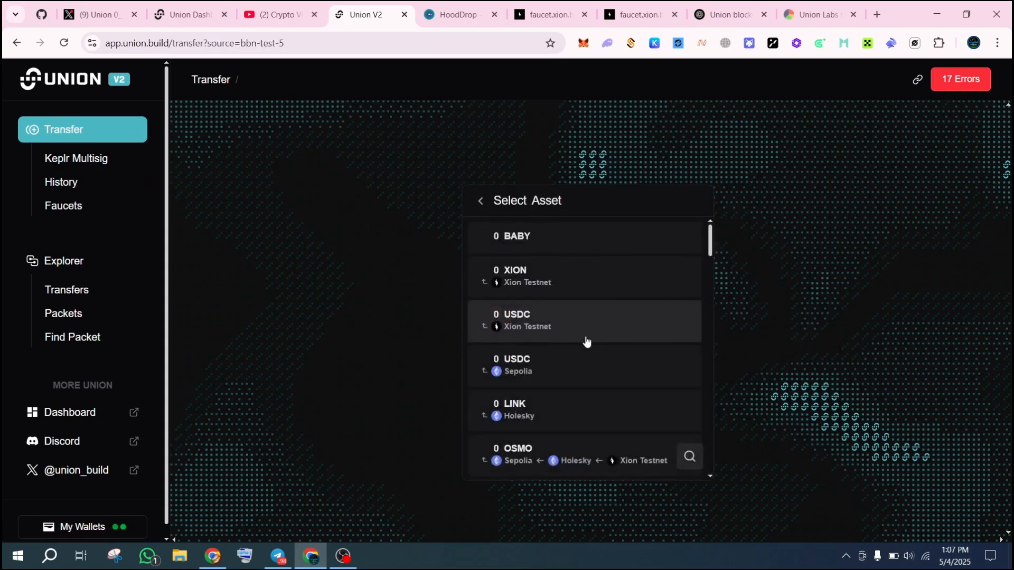
pyautogui.click(547, 246)
# Display the transfer source's address details and copy the full Babylon Testnet display address
pyautogui.moveTo(691, 238)
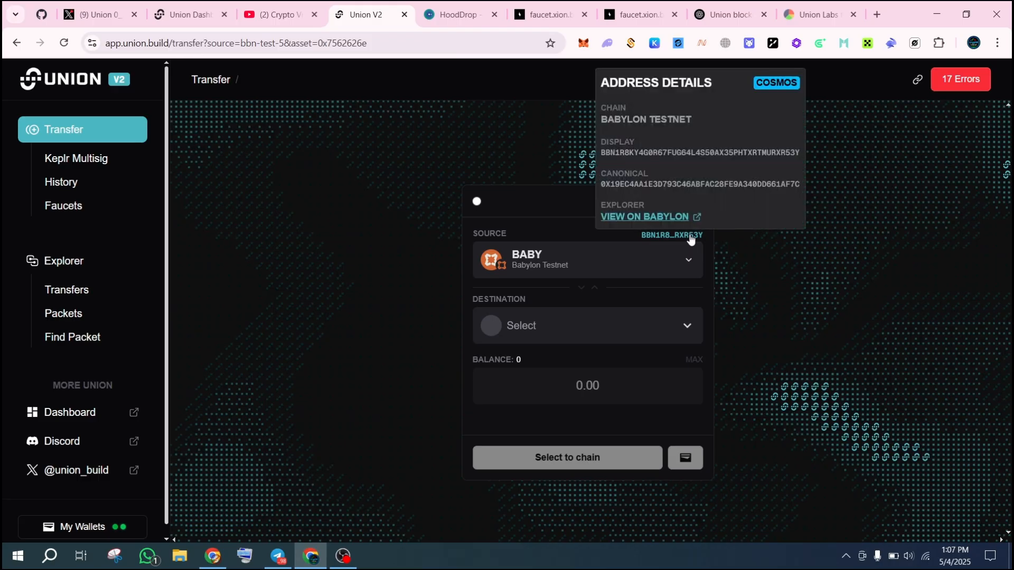
pyautogui.doubleClick(651, 151)
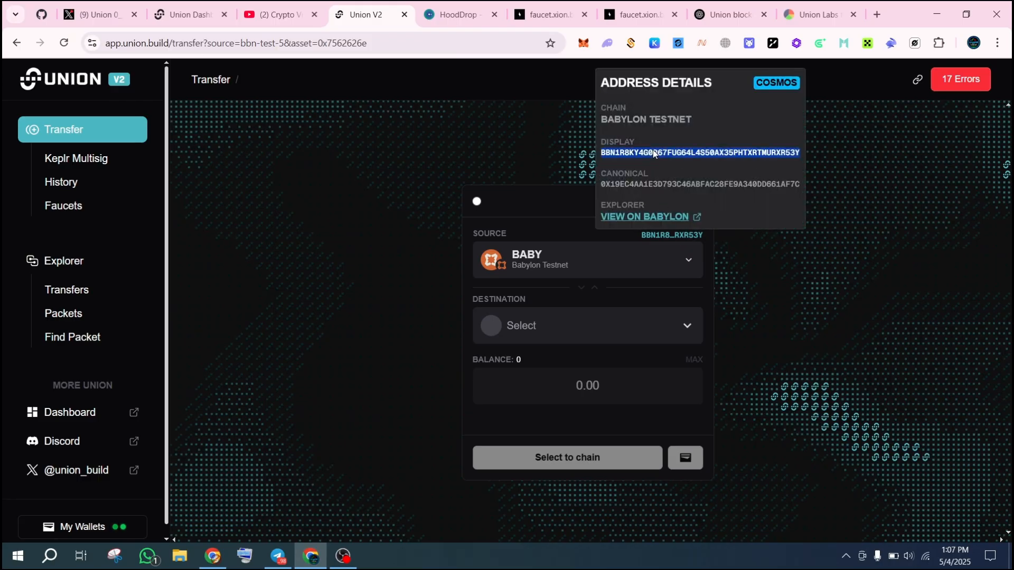
pyautogui.rightClick(653, 151)
pyautogui.click(674, 168)
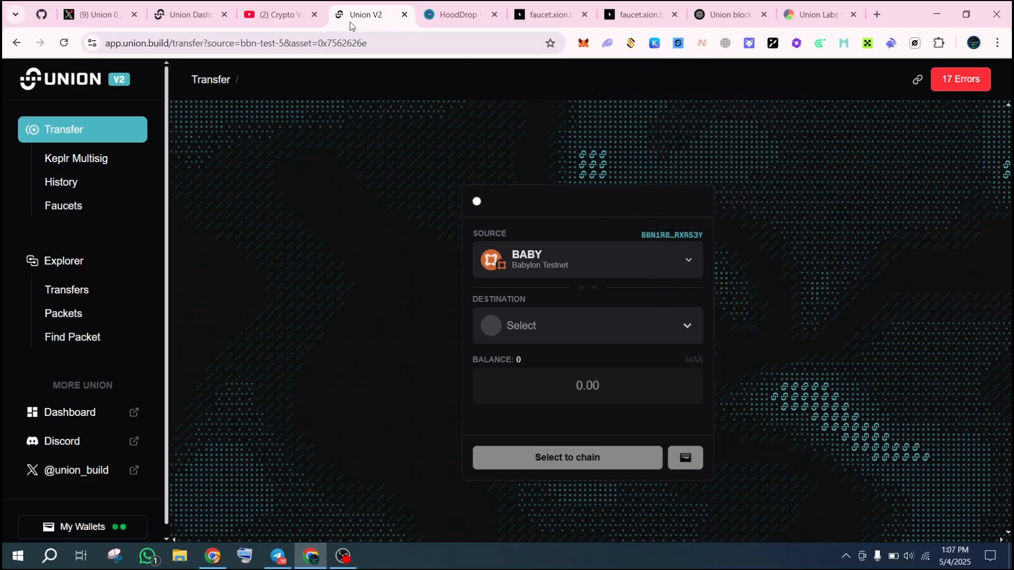
# Paste the copied Babylon wallet address into the HoodDrop faucet and request the tokens
pyautogui.click(455, 14)
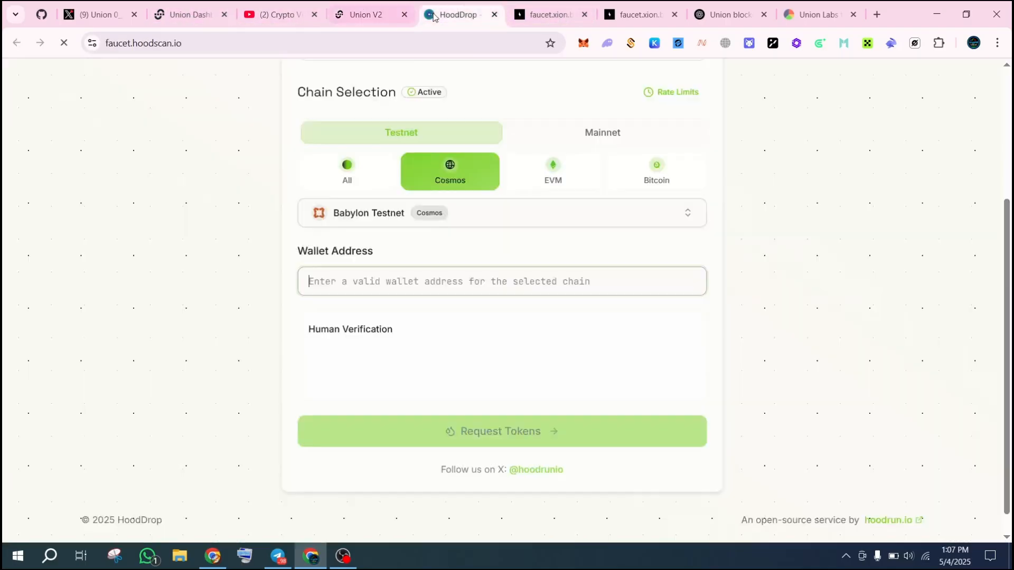
pyautogui.rightClick(398, 293)
pyautogui.click(441, 363)
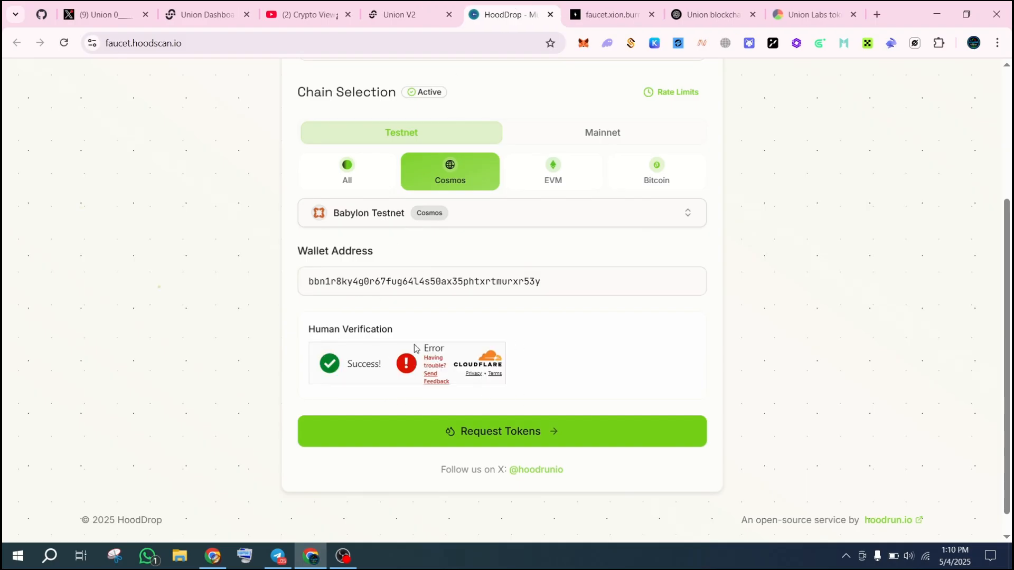
pyautogui.click(461, 433)
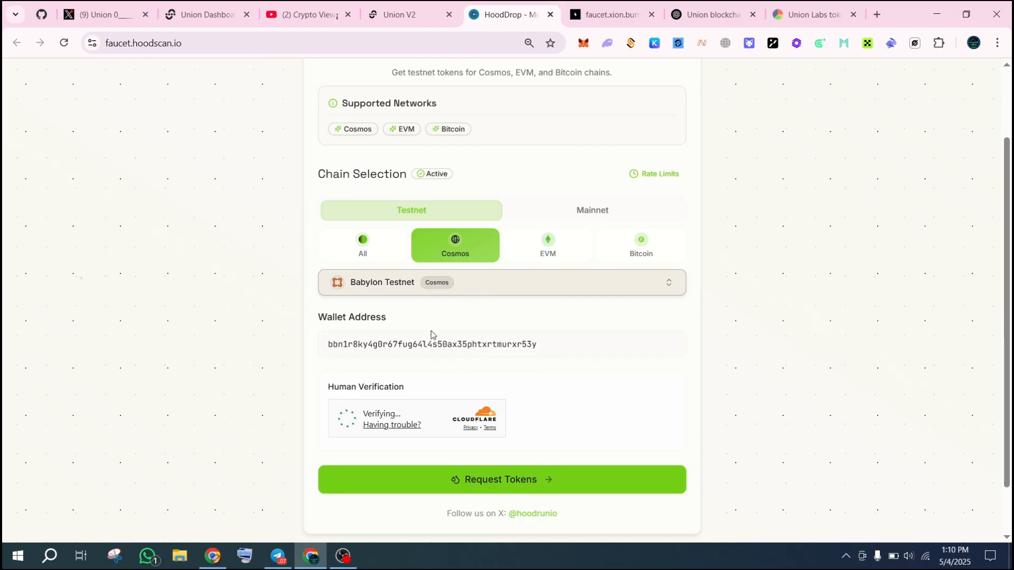
# Examine which Cosmos, EVM and Bitcoin testnet chains the HoodDrop faucet offers, trying Bitcoin Signet
pyautogui.click(443, 285)
pyautogui.scroll(-1, 454, 406)
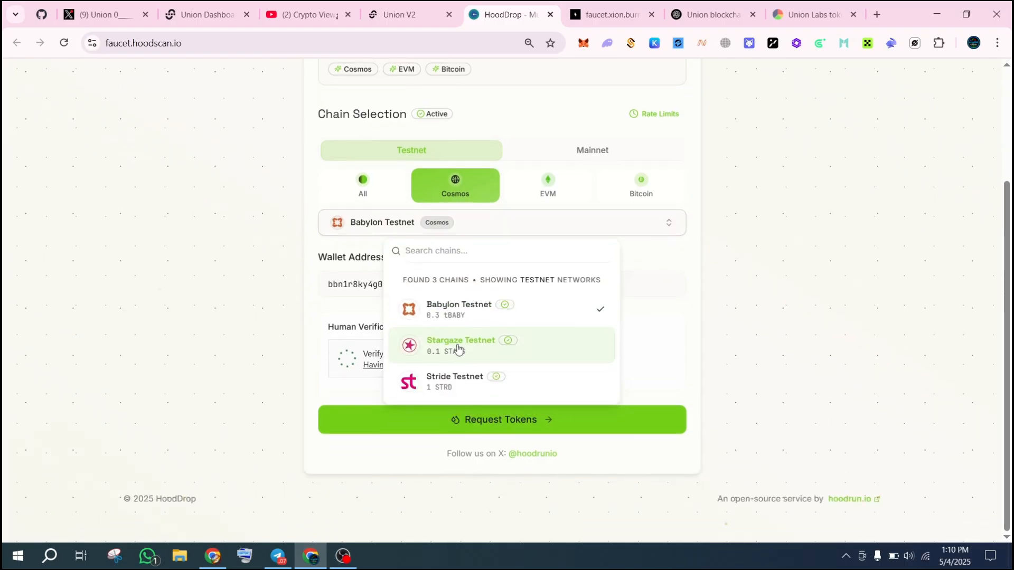
pyautogui.click(545, 199)
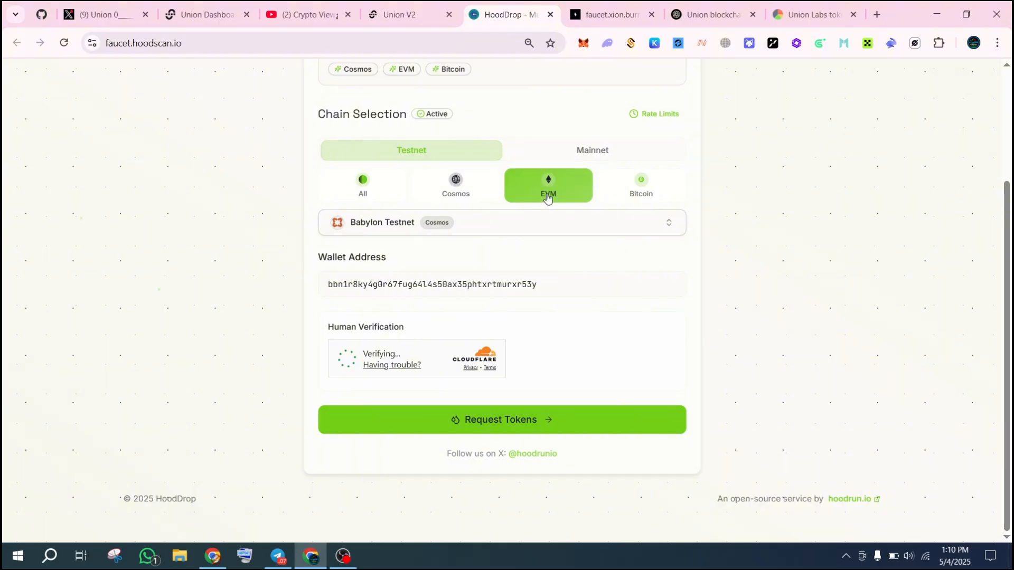
pyautogui.click(518, 222)
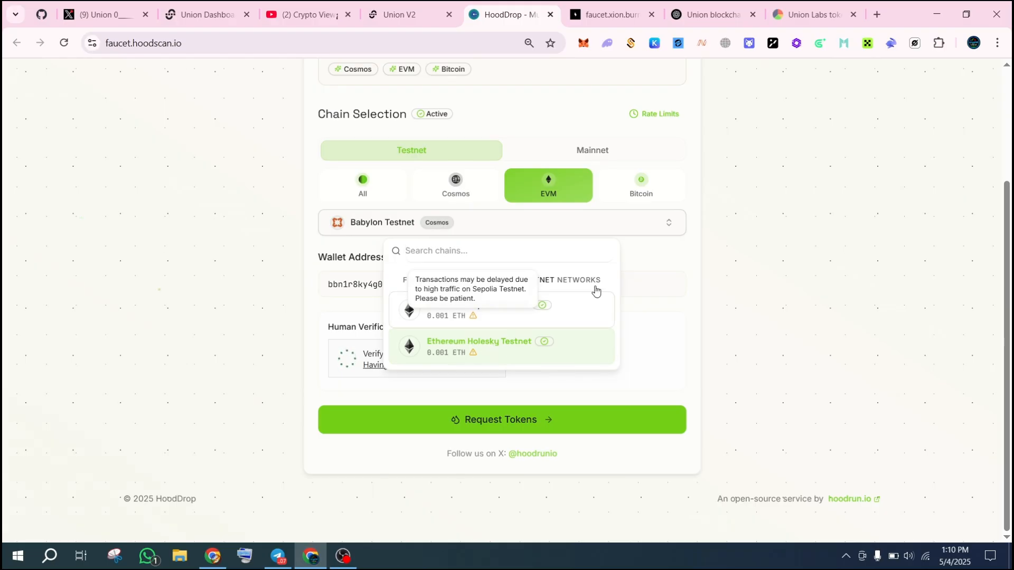
pyautogui.click(628, 207)
pyautogui.click(640, 189)
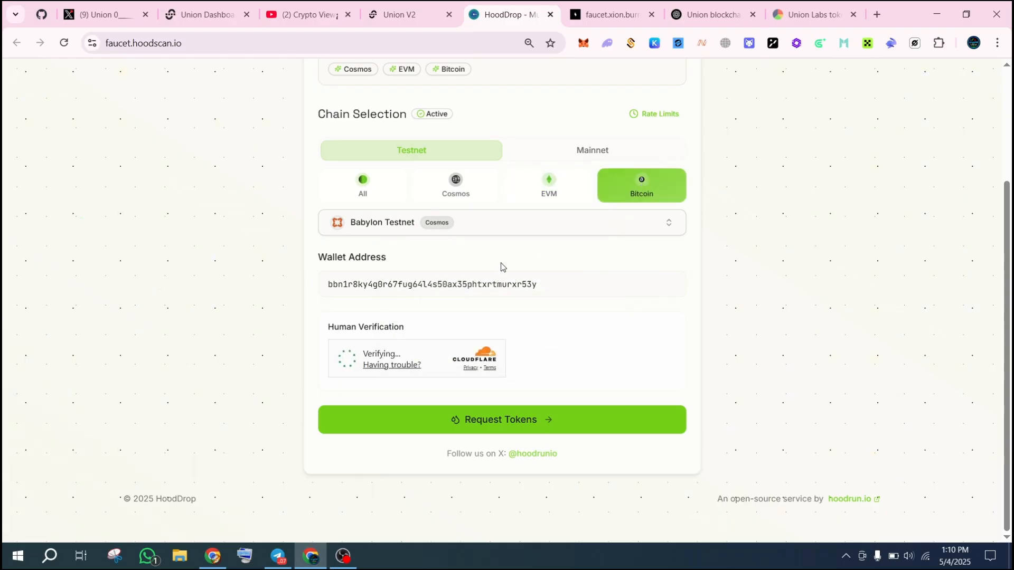
pyautogui.click(464, 227)
pyautogui.click(446, 307)
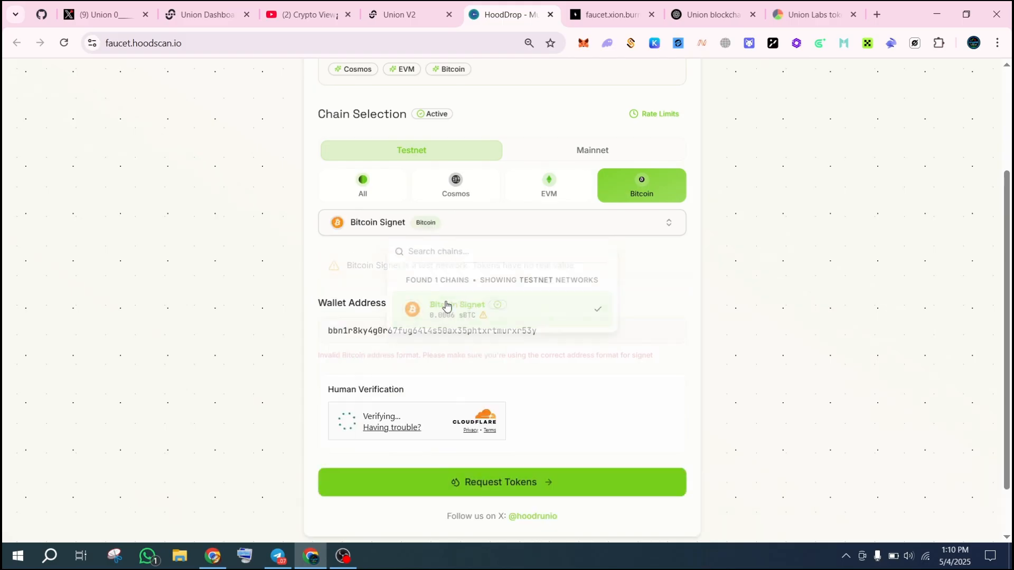
# Return to the Xion Testnet Faucet and set the denom to USDC for the same wallet address
pyautogui.hotkey('ctrl', 'Tab')
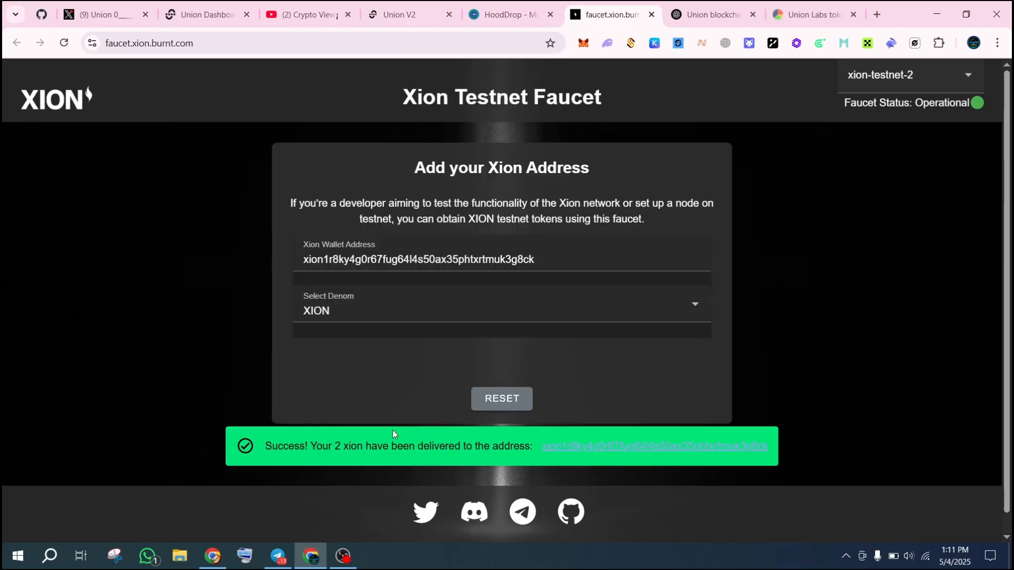
pyautogui.click(392, 293)
pyautogui.click(380, 364)
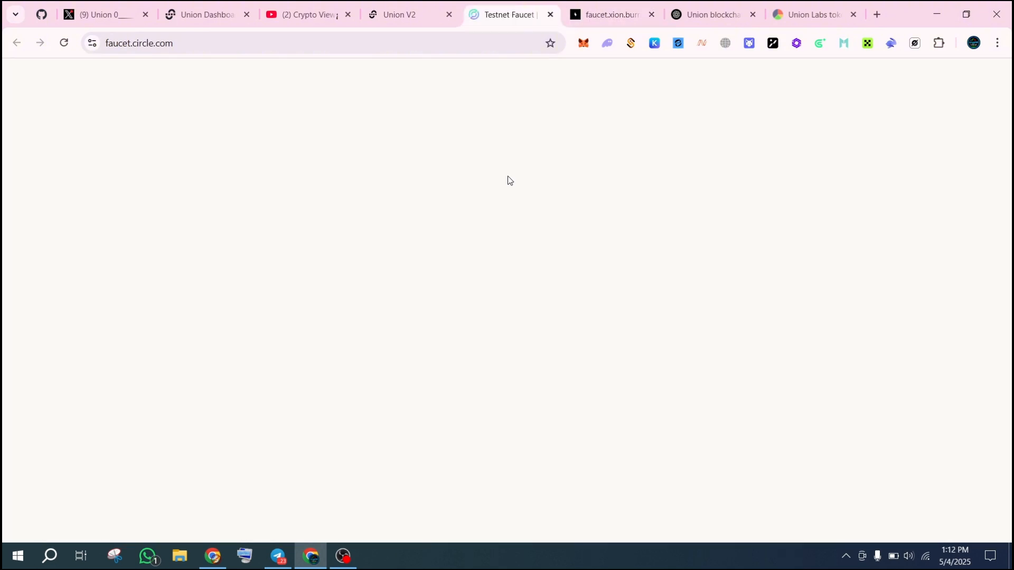
# Locate Circle in Union's faucet list, return to Circle's Testnet Faucet page and accept its cookies
pyautogui.click(391, 14)
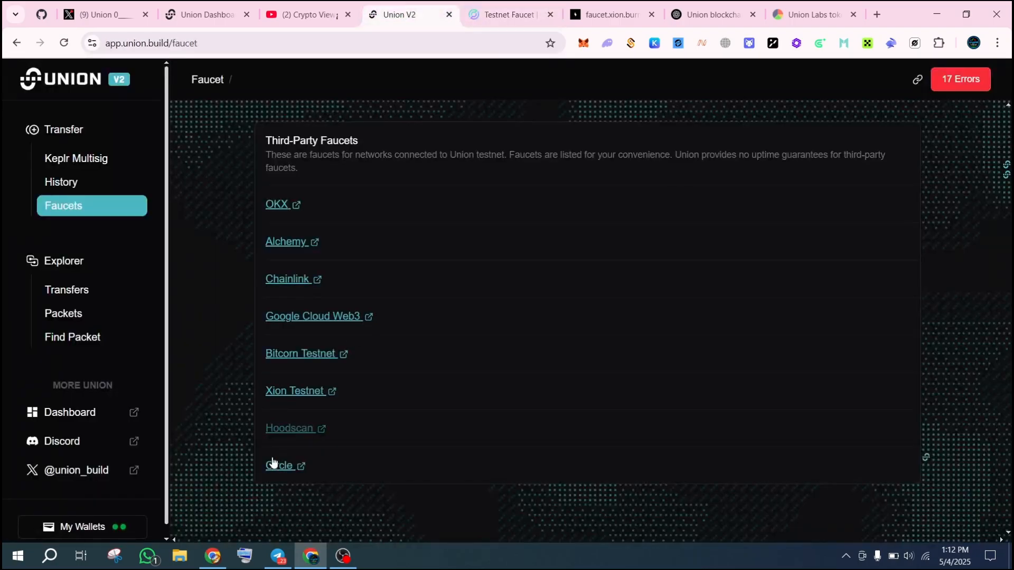
pyautogui.click(501, 17)
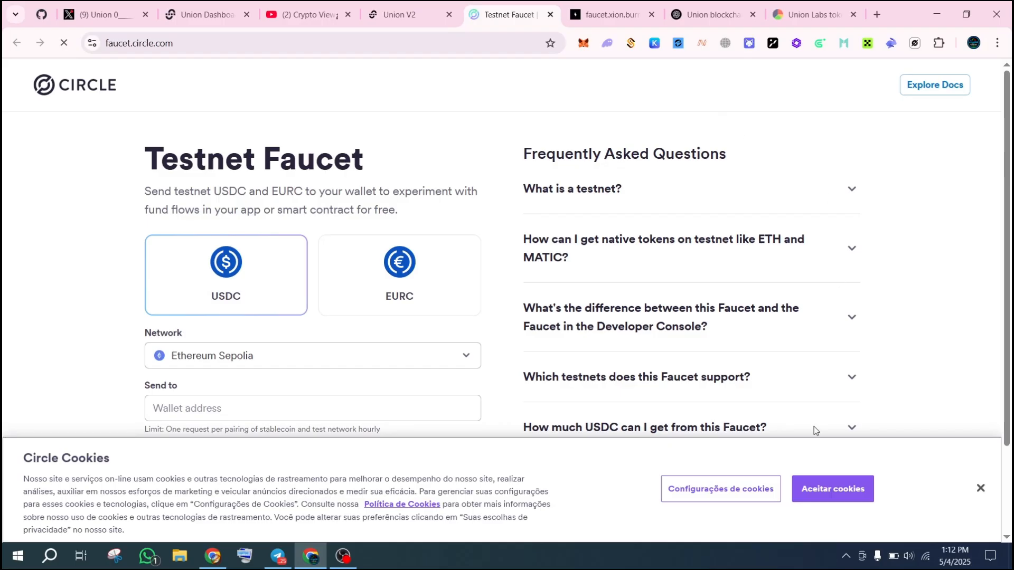
pyautogui.click(830, 487)
pyautogui.scroll(-1, 351, 355)
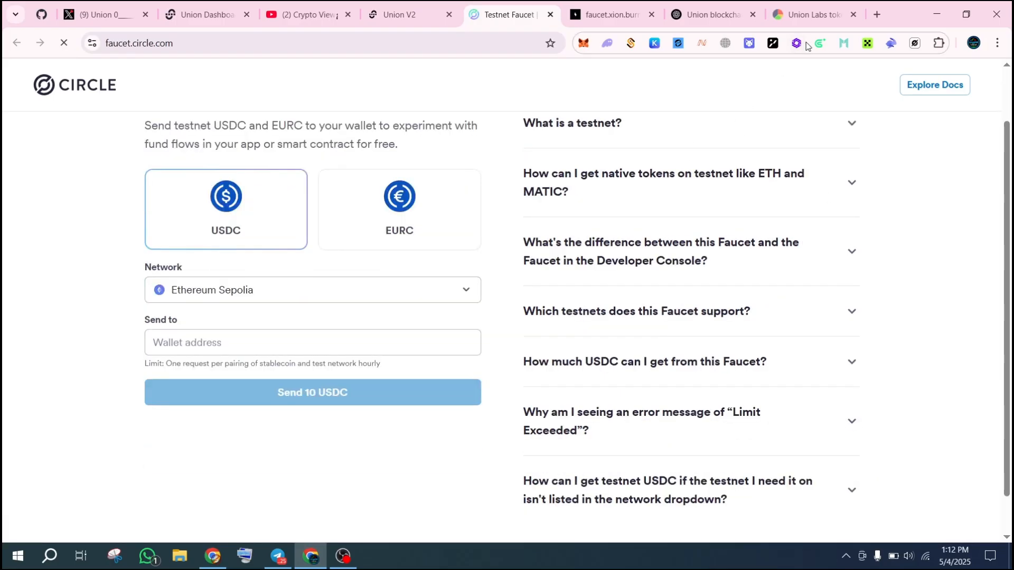
# Copy the Rabby wallet's address and paste it as the recipient in Circle's Testnet Faucet
pyautogui.click(891, 43)
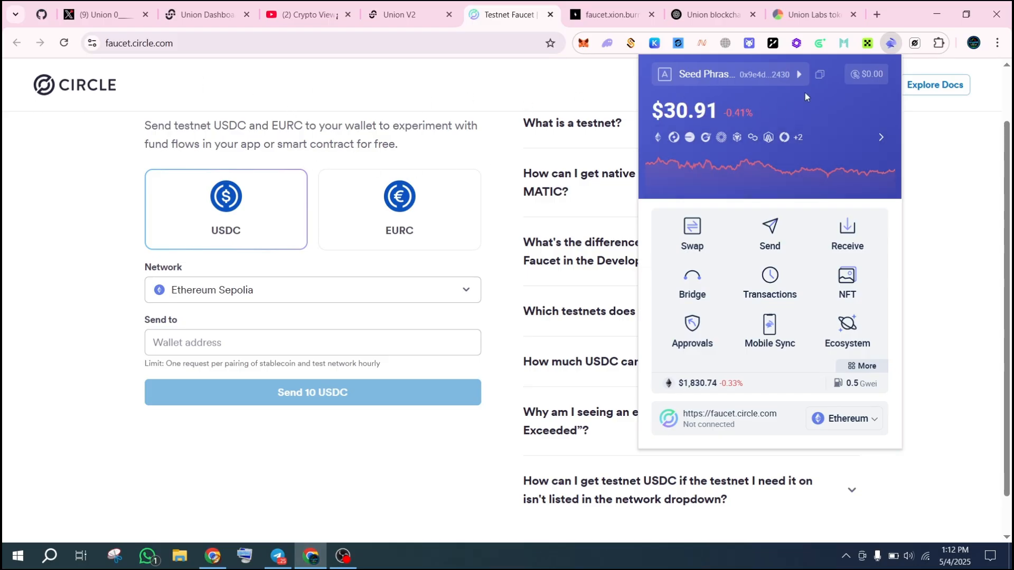
pyautogui.click(820, 75)
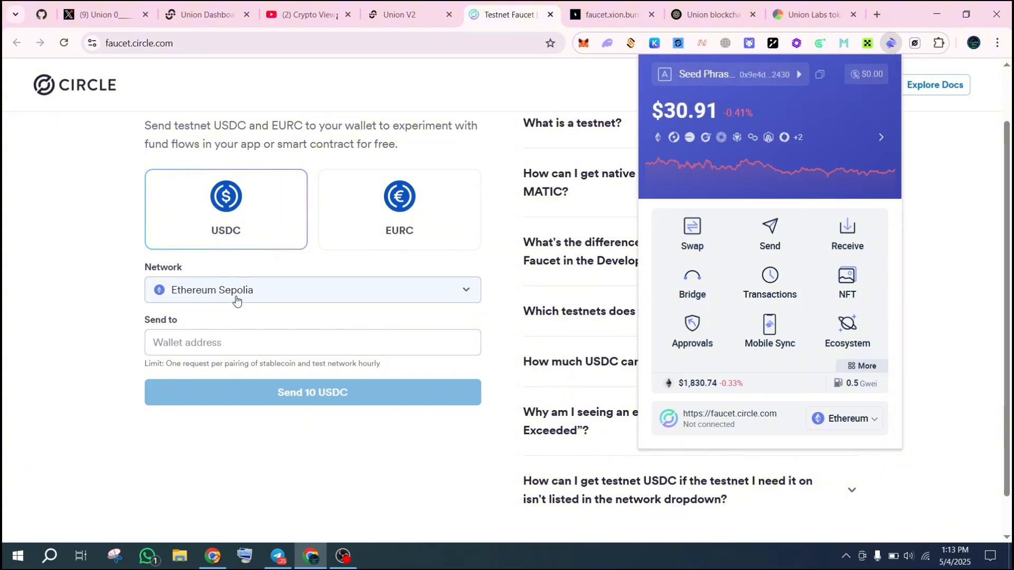
pyautogui.click(186, 344)
pyautogui.rightClick(185, 346)
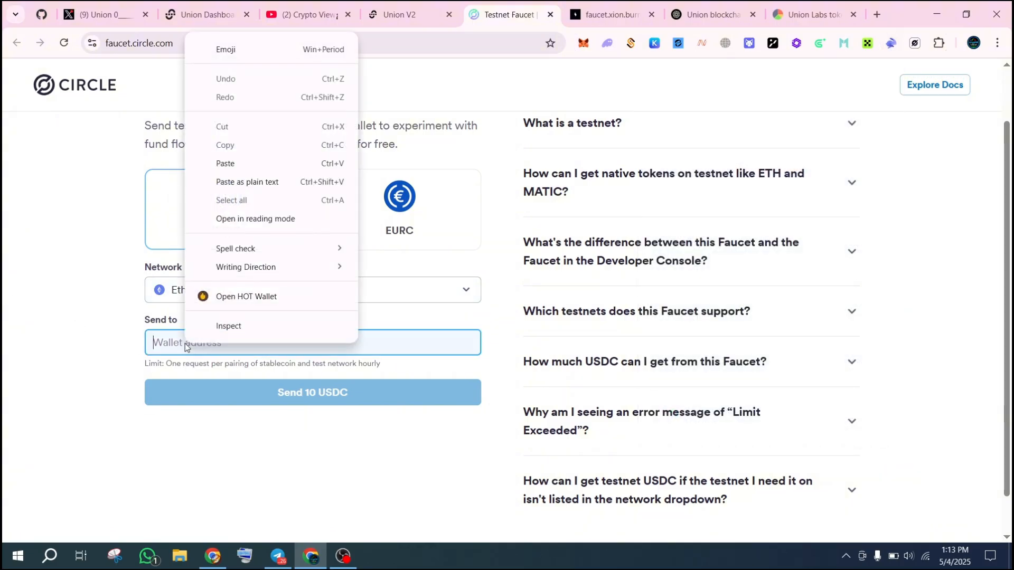
pyautogui.click(236, 181)
# Request 10 testnet USDC on Ethereum Sepolia from Circle's faucet
pyautogui.scroll(-1, 74, 262)
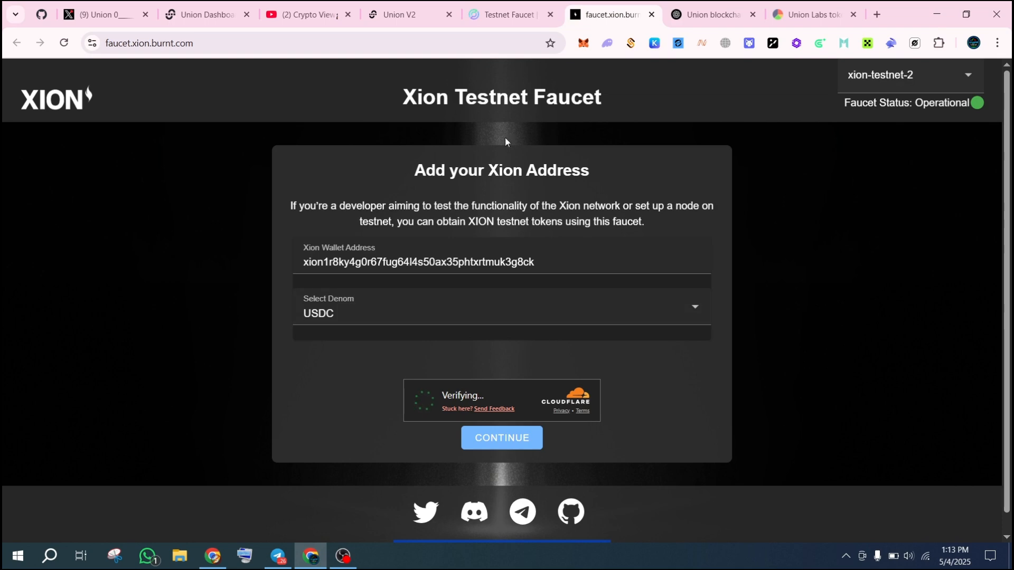
pyautogui.click(509, 14)
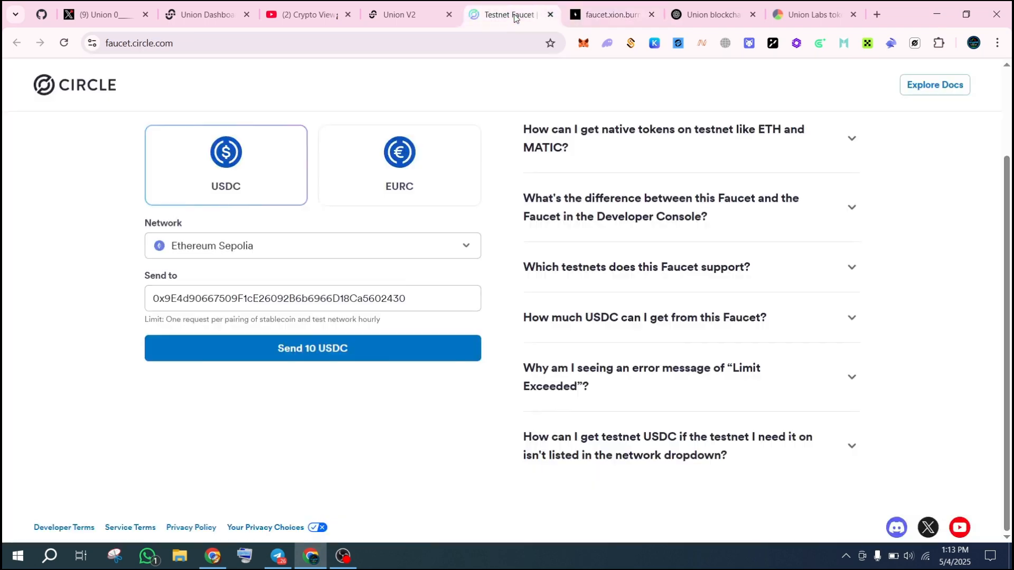
pyautogui.click(288, 353)
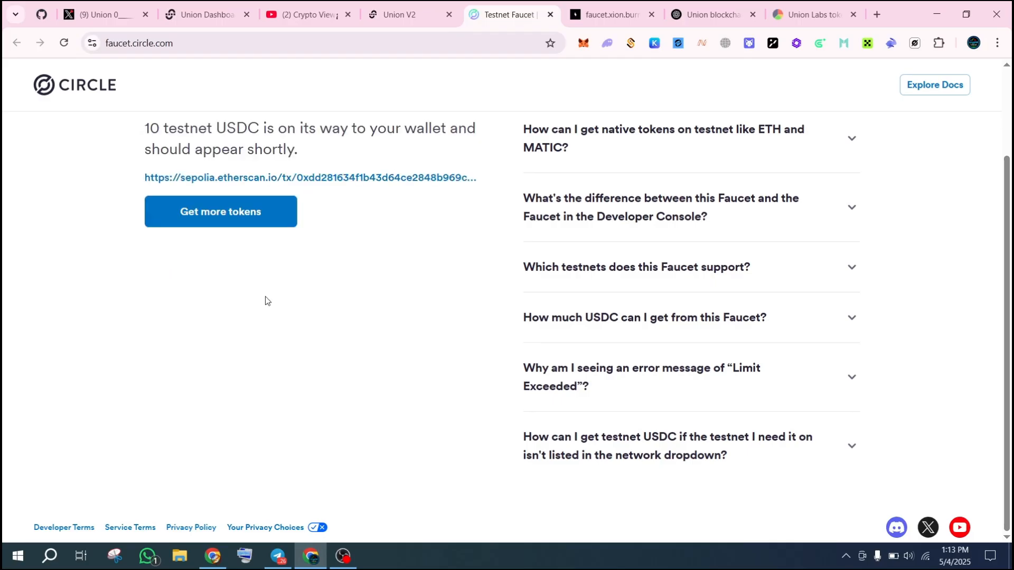
# Start another Circle faucet request, paste the wallet address and request 10 testnet USDC on Arbitrum Sepolia
pyautogui.scroll(1, 211, 223)
pyautogui.scroll(1, 211, 223)
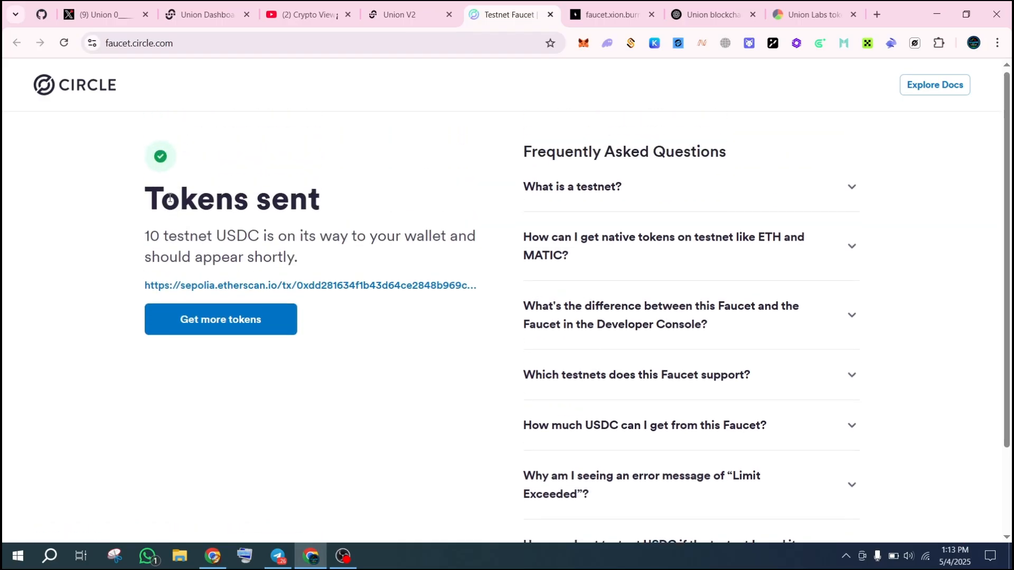
pyautogui.click(235, 330)
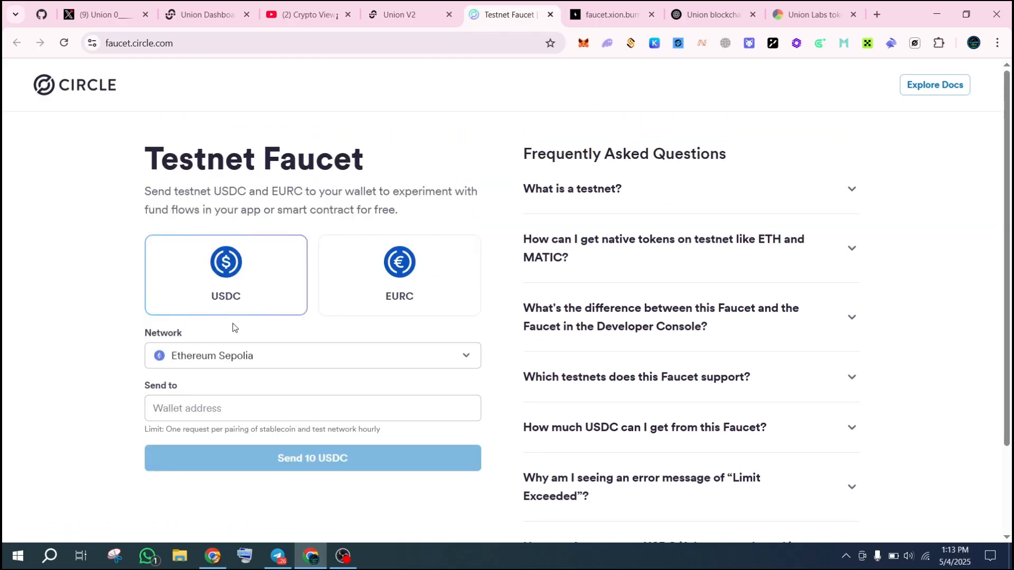
pyautogui.click(262, 363)
pyautogui.scroll(-1, 261, 359)
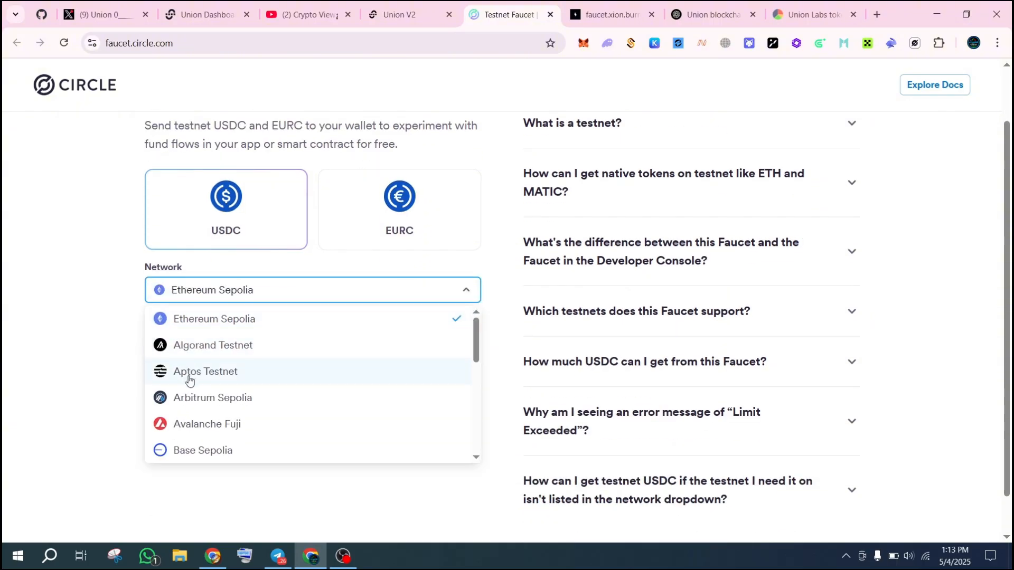
pyautogui.click(191, 401)
pyautogui.click(214, 343)
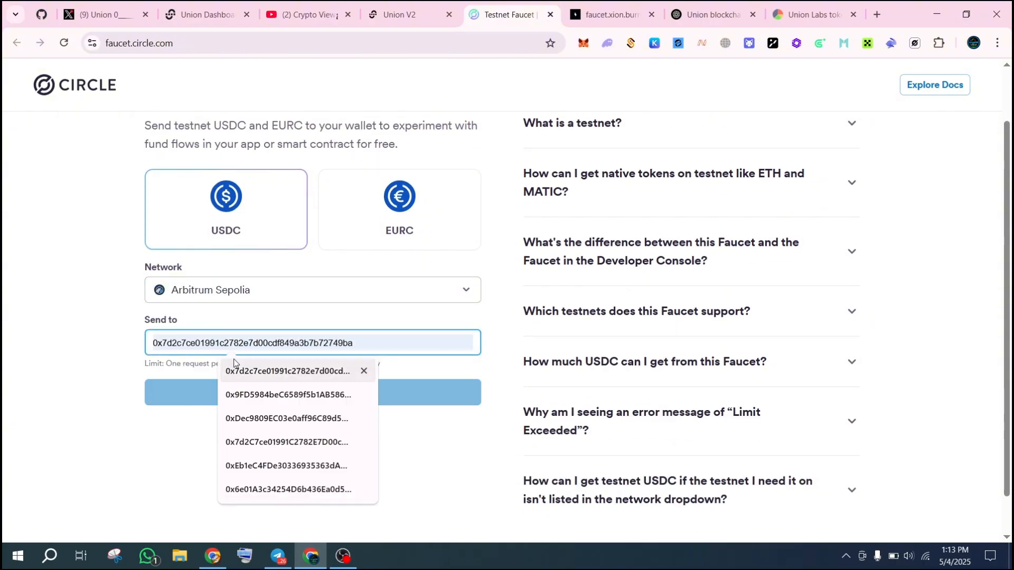
pyautogui.rightClick(207, 343)
pyautogui.click(240, 182)
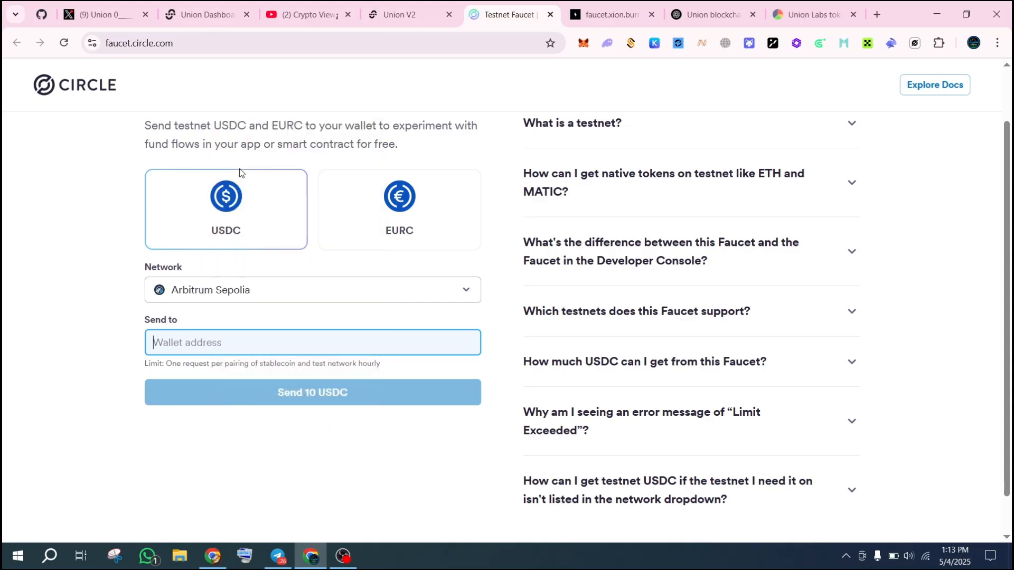
pyautogui.click(294, 397)
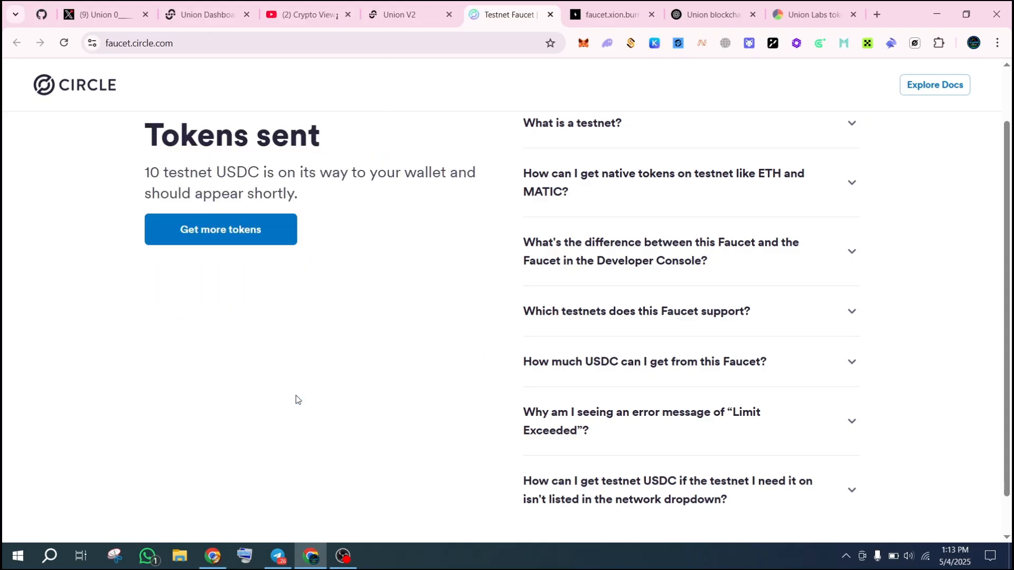
# Prepare a further USDC request on Base Sepolia with the same wallet address as recipient
pyautogui.click(244, 242)
pyautogui.click(248, 288)
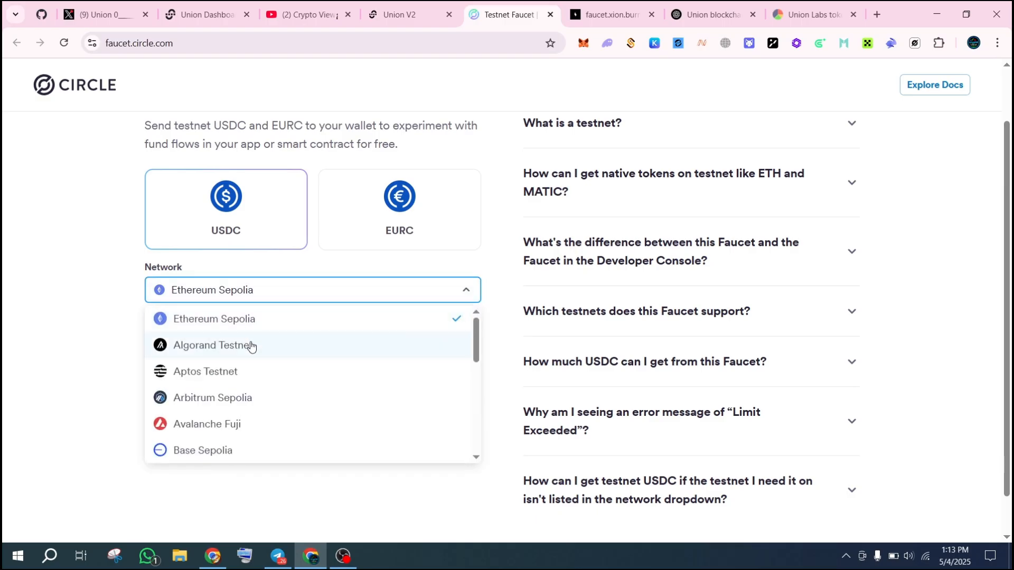
pyautogui.scroll(-1, 226, 411)
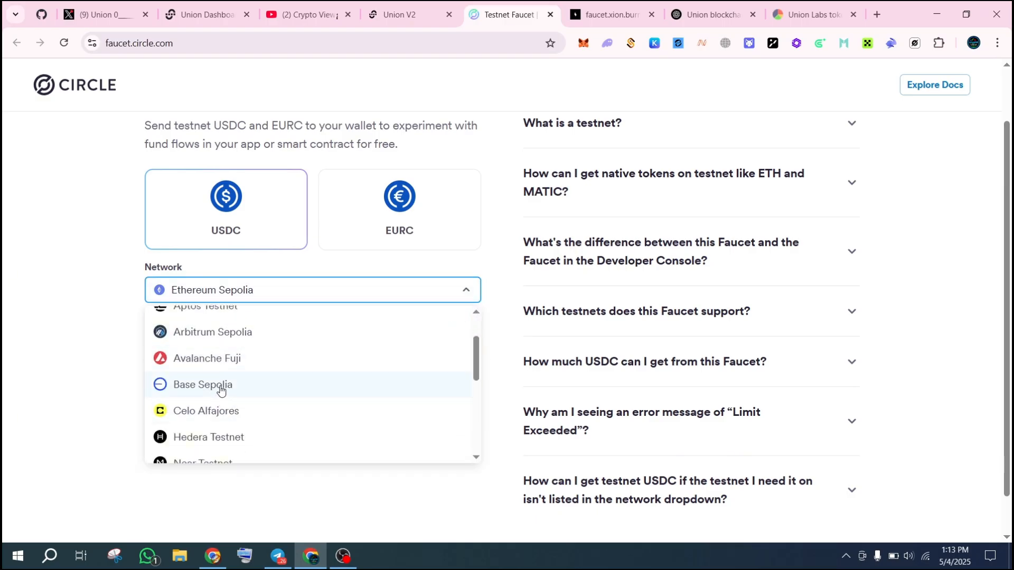
pyautogui.click(220, 389)
pyautogui.click(225, 342)
pyautogui.rightClick(225, 342)
pyautogui.click(266, 168)
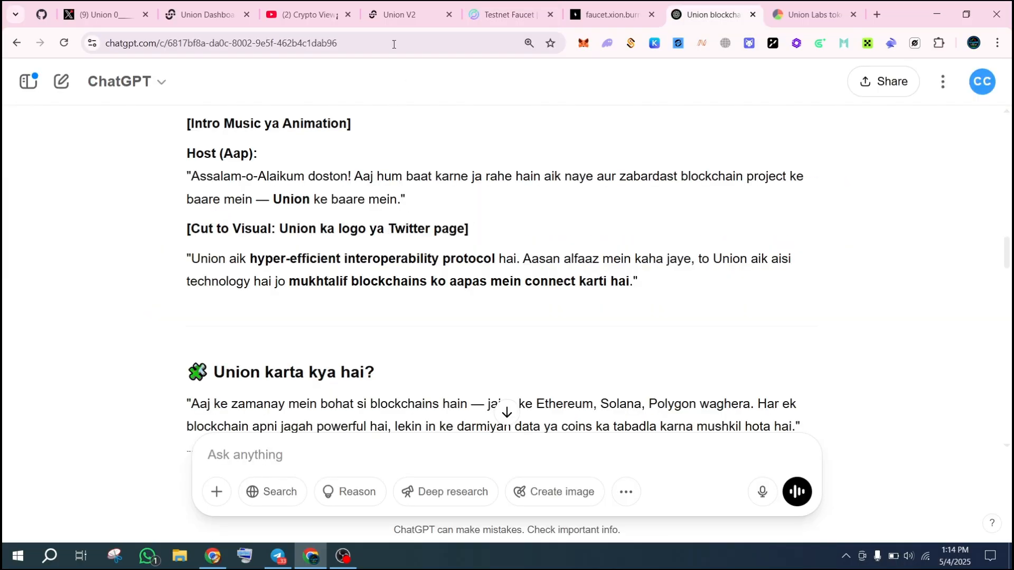
# Review Union V2's third-party faucet list and the achievements page of the Union Dashboard
pyautogui.click(404, 15)
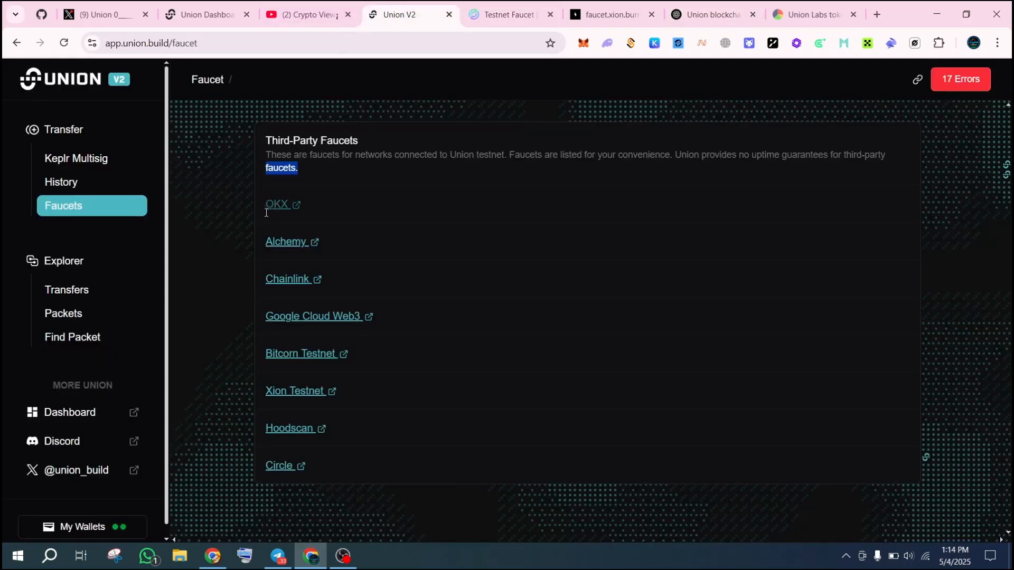
pyautogui.moveTo(266, 213); pyautogui.dragTo(308, 455)
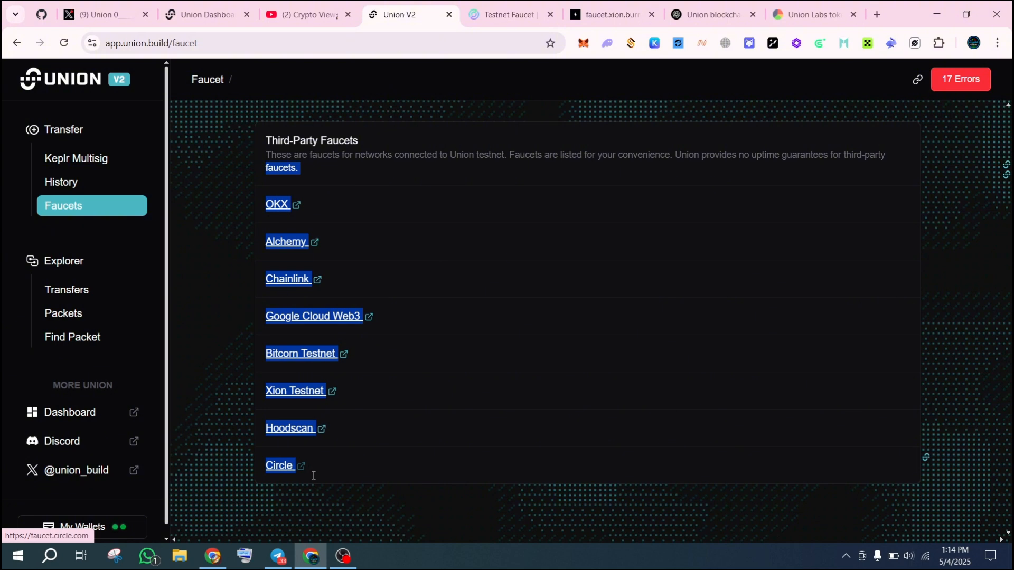
pyautogui.click(313, 492)
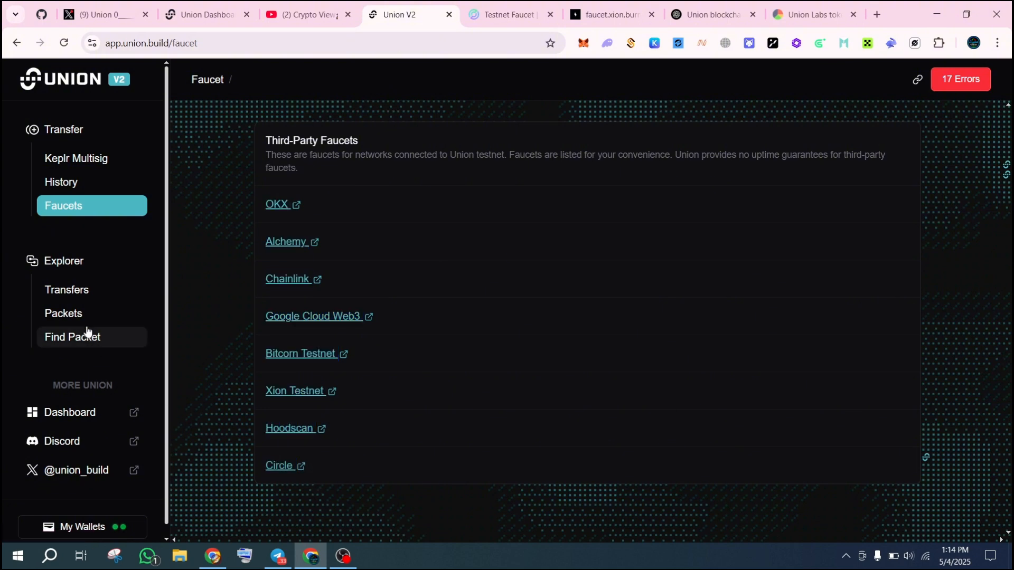
pyautogui.click(200, 15)
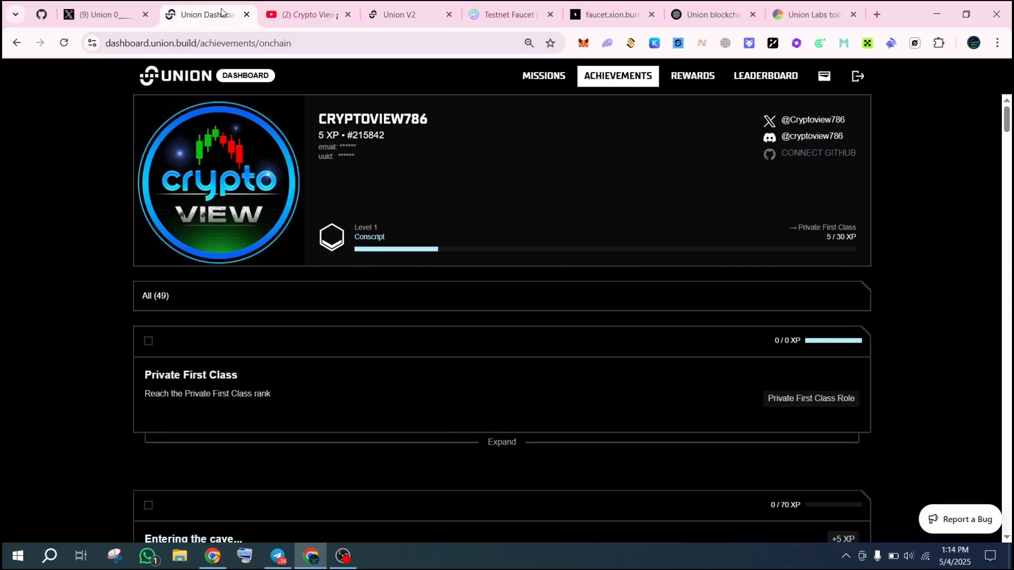
pyautogui.click(378, 14)
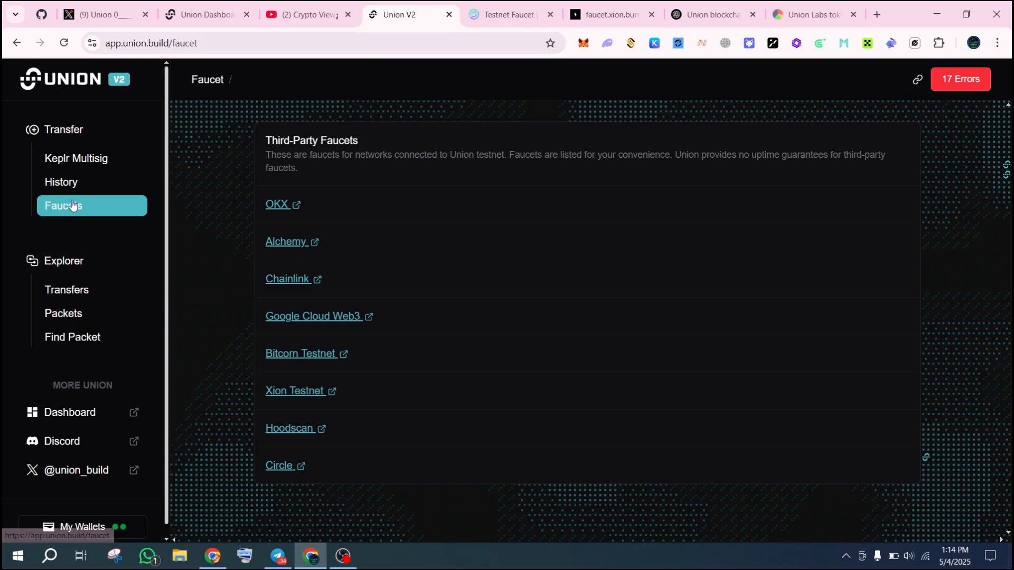
# Open Union V2's Transfer page and read the token info fetcher errors
pyautogui.click(75, 133)
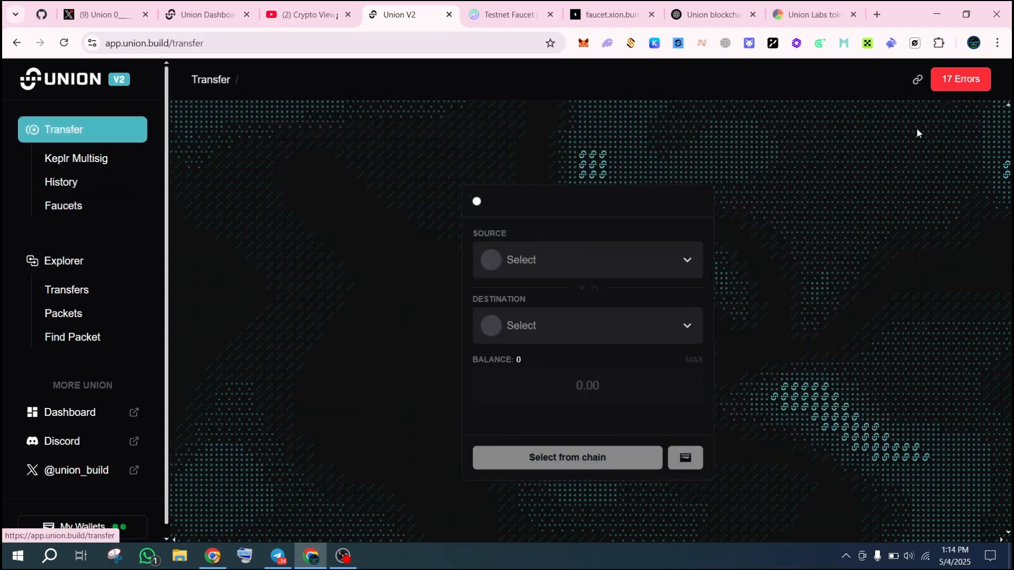
pyautogui.click(980, 87)
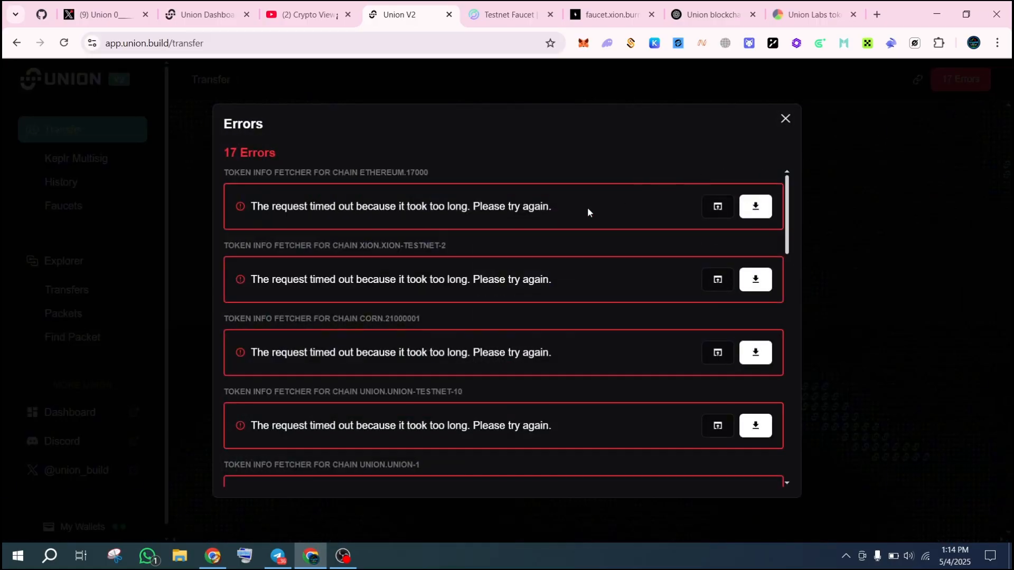
pyautogui.moveTo(324, 208); pyautogui.dragTo(467, 212)
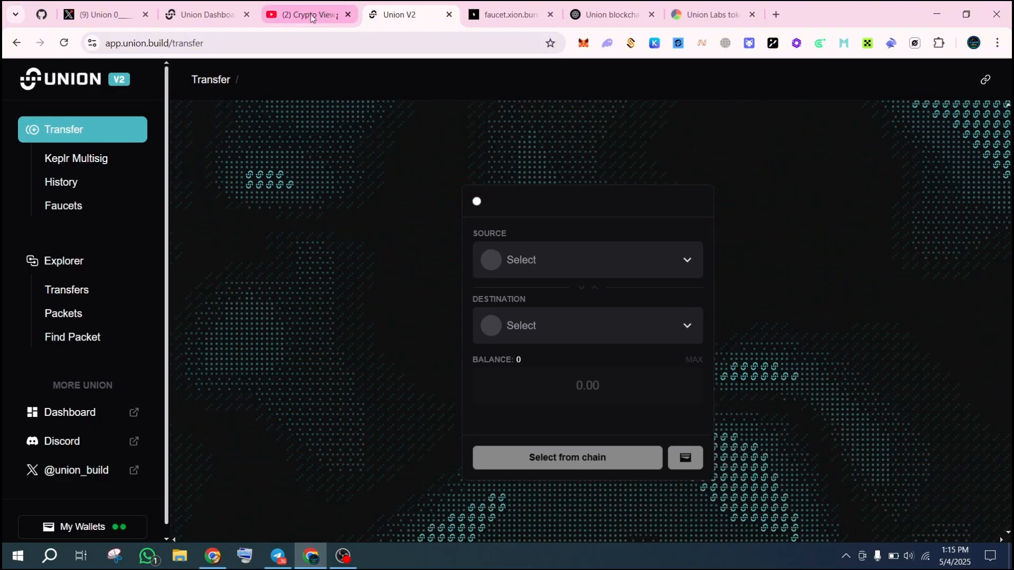
# Return to the Union Dashboard's onchain achievements and expand Climbing for honey to read its Berachain requirements
pyautogui.moveTo(309, 14); pyautogui.dragTo(211, 14)
pyautogui.click(285, 20)
pyautogui.scroll(-5, 378, 236)
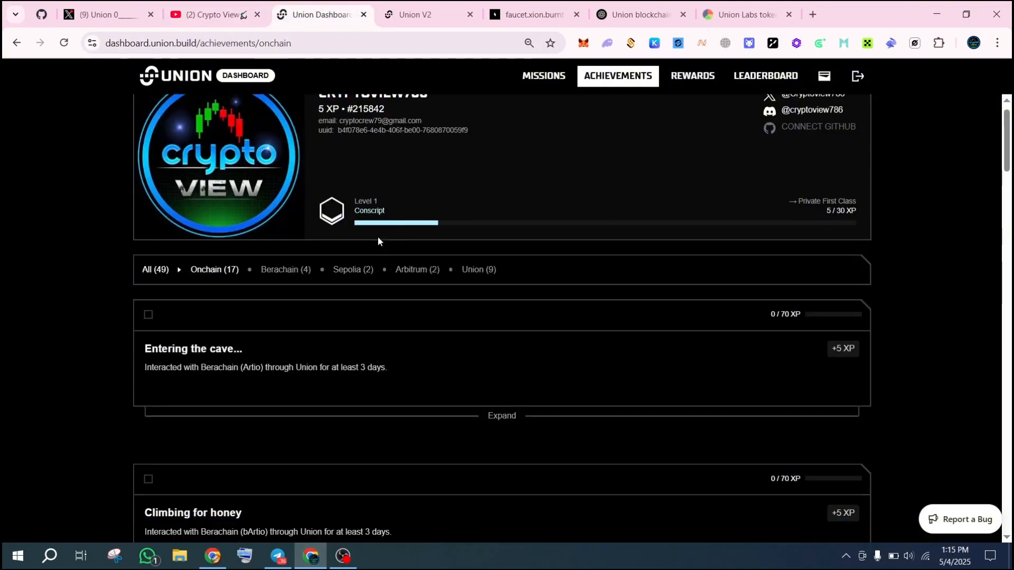
pyautogui.scroll(-2, 339, 315)
pyautogui.scroll(-1, 339, 315)
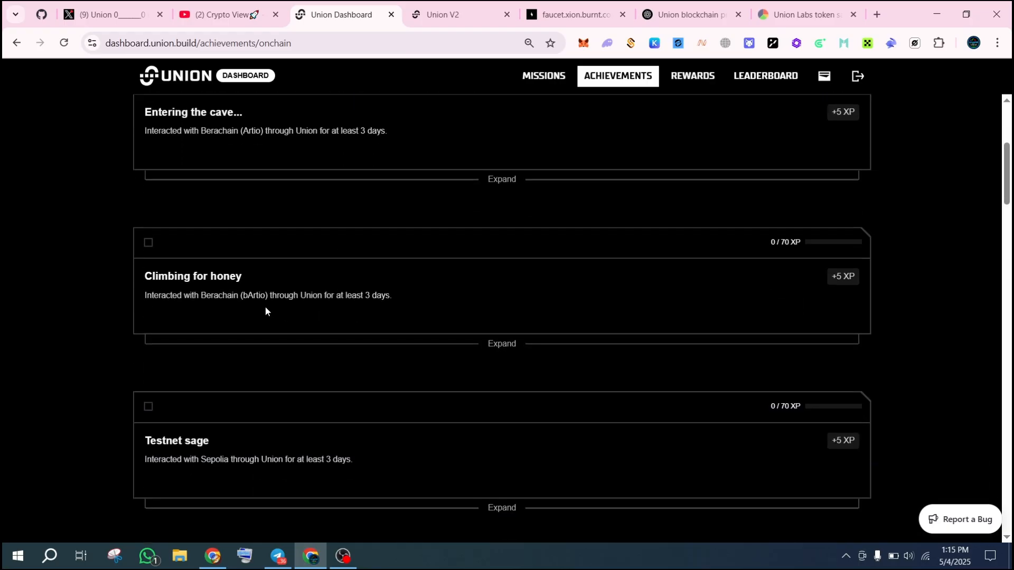
pyautogui.moveTo(201, 296); pyautogui.dragTo(225, 298)
pyautogui.moveTo(300, 297); pyautogui.dragTo(343, 294)
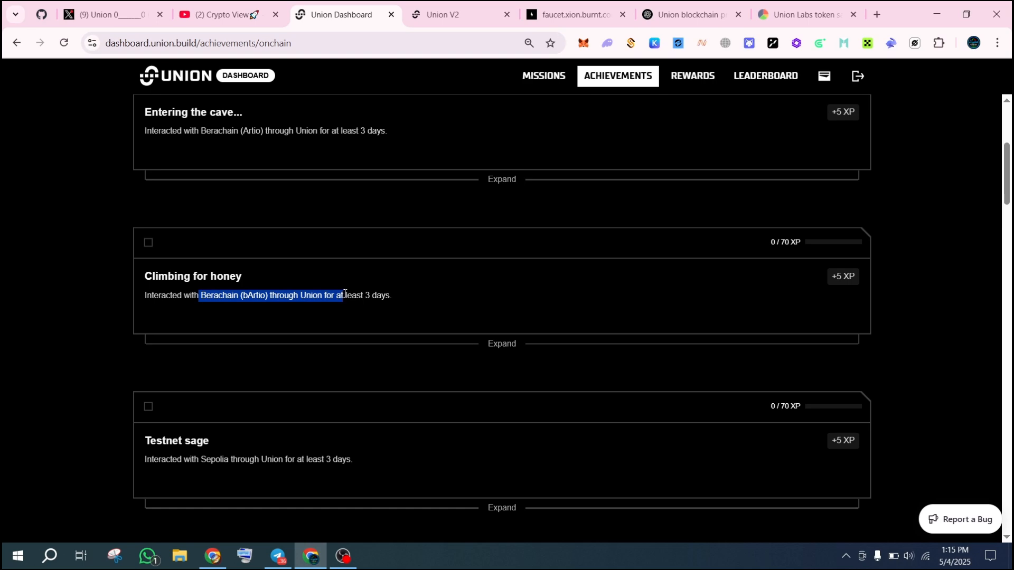
pyautogui.click(499, 344)
pyautogui.scroll(-3, 495, 340)
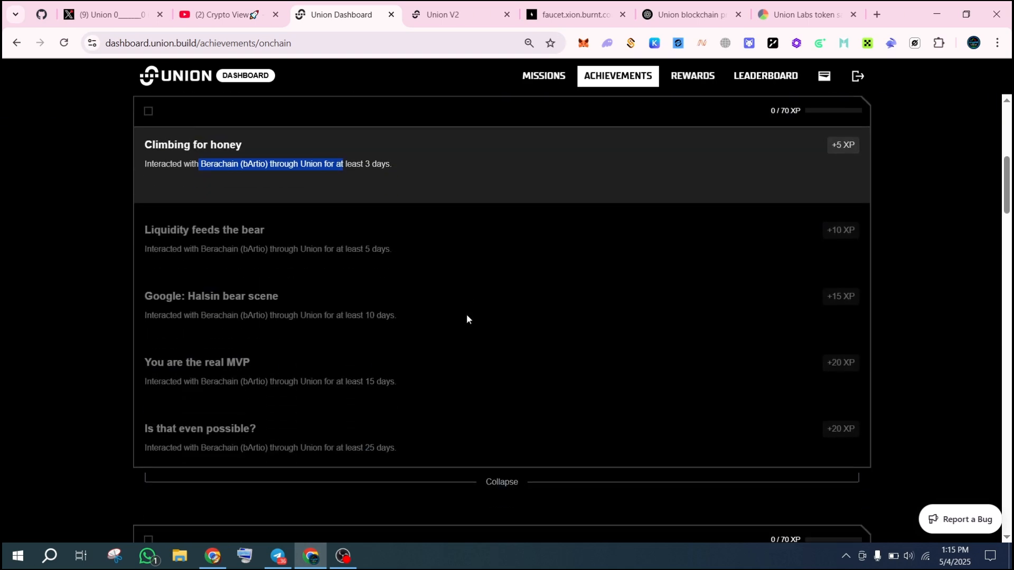
# Set BABY on Babylon Testnet as the Union V2 transfer source and open the destination chain selection
pyautogui.click(449, 14)
pyautogui.click(576, 268)
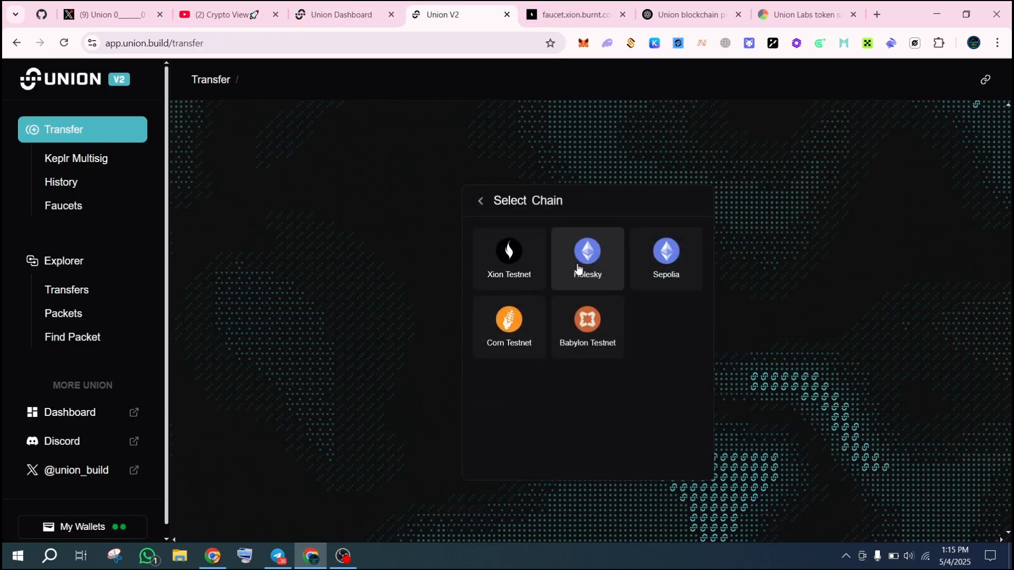
pyautogui.click(588, 333)
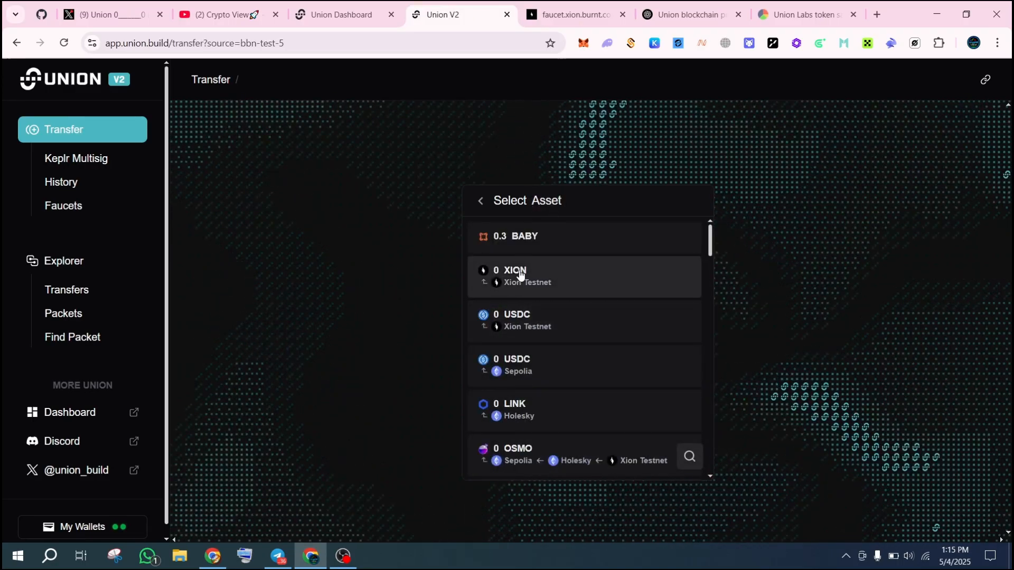
pyautogui.click(536, 244)
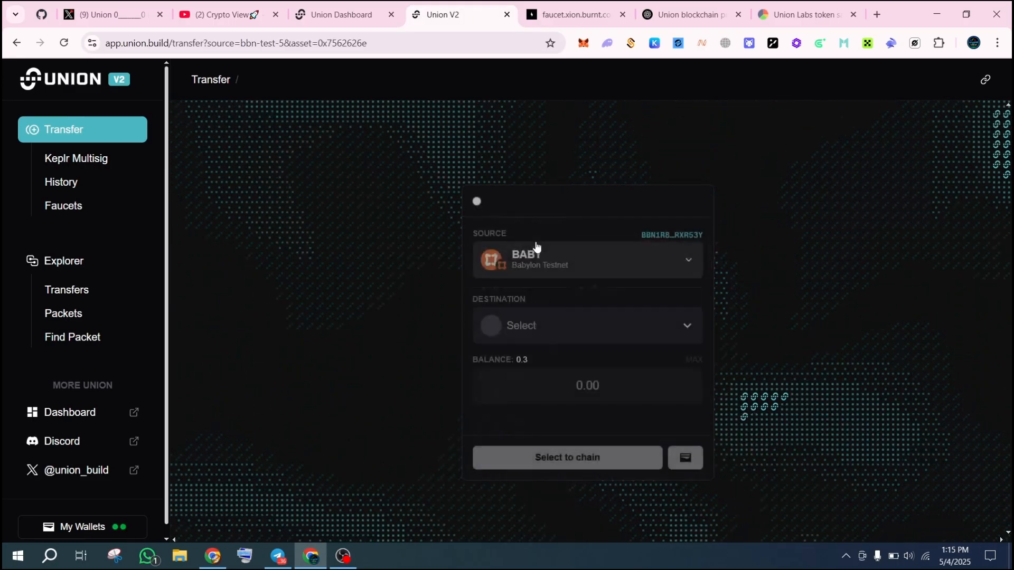
pyautogui.click(584, 325)
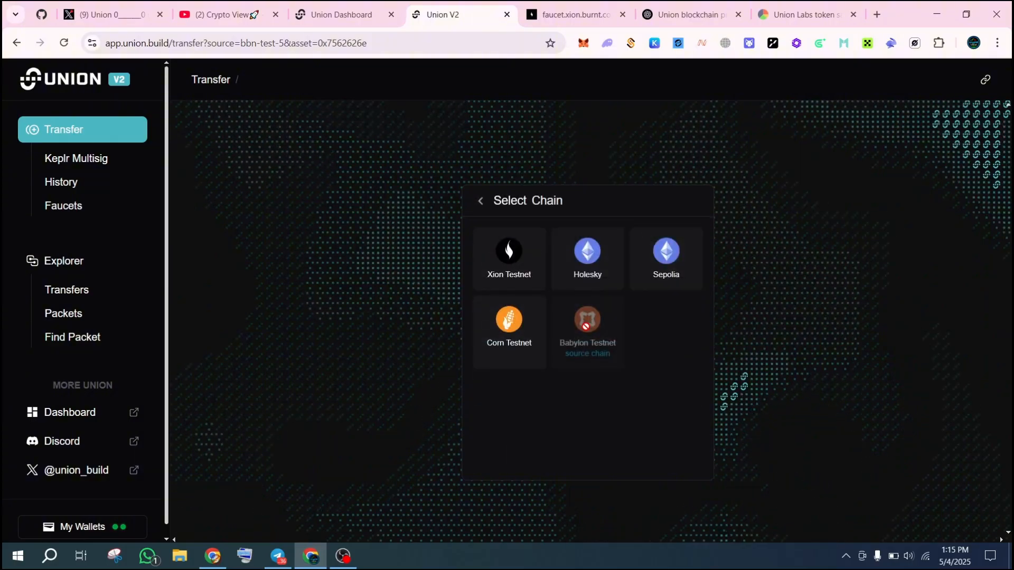
# Check the day requirements and XP rewards of the Berachain tiers under Climbing for honey in the dashboard
pyautogui.click(341, 14)
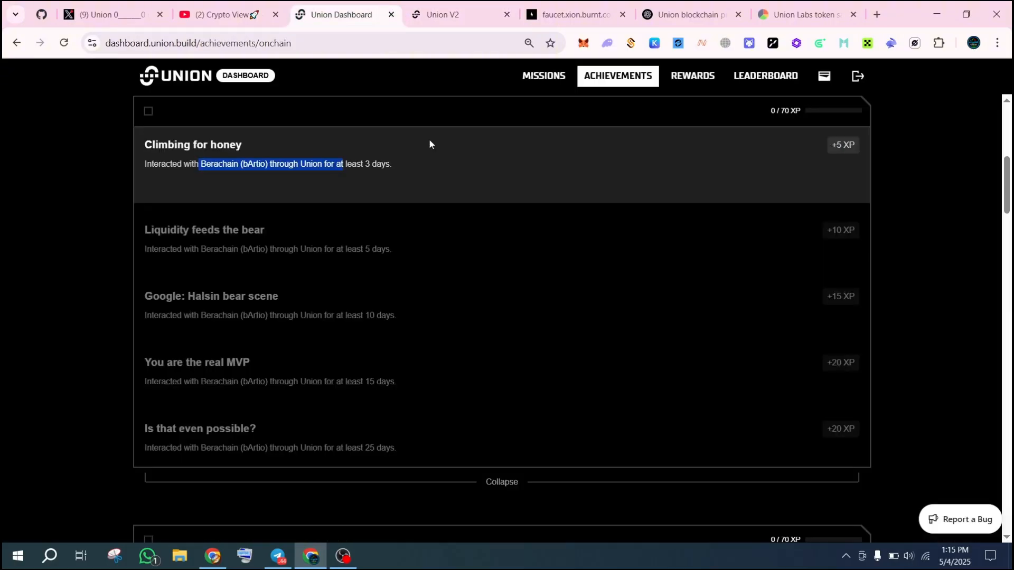
pyautogui.click(349, 165)
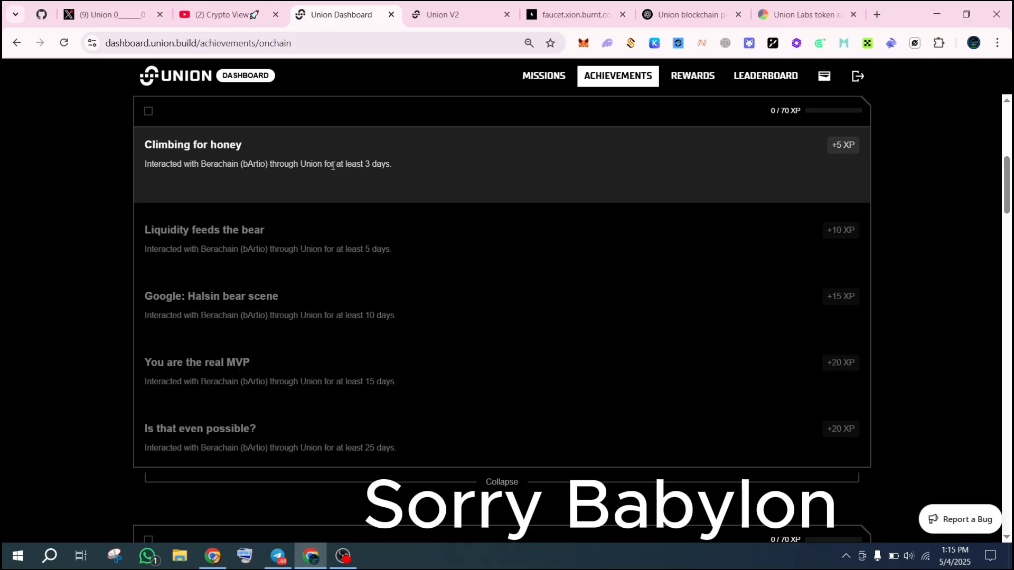
pyautogui.click(384, 164)
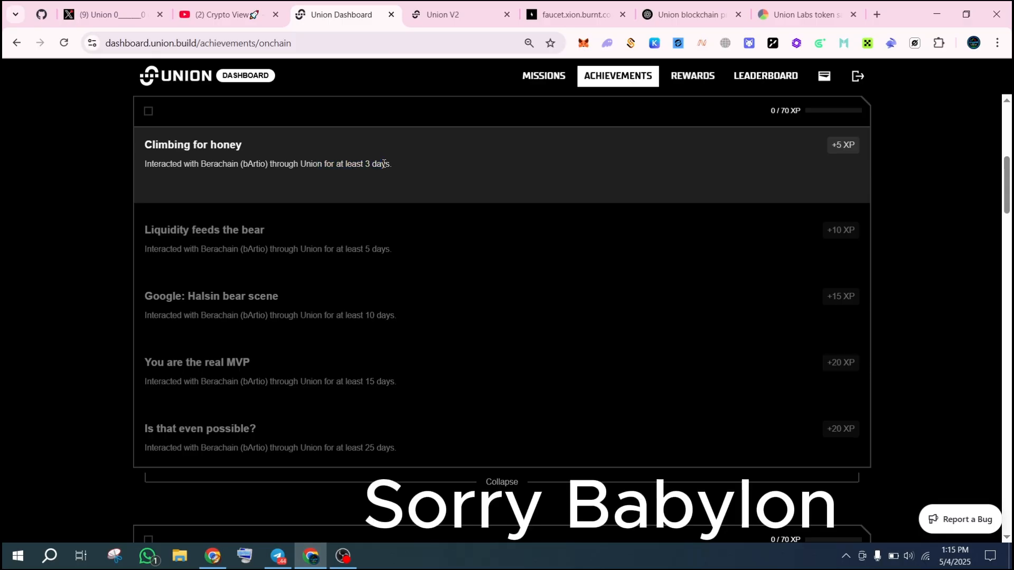
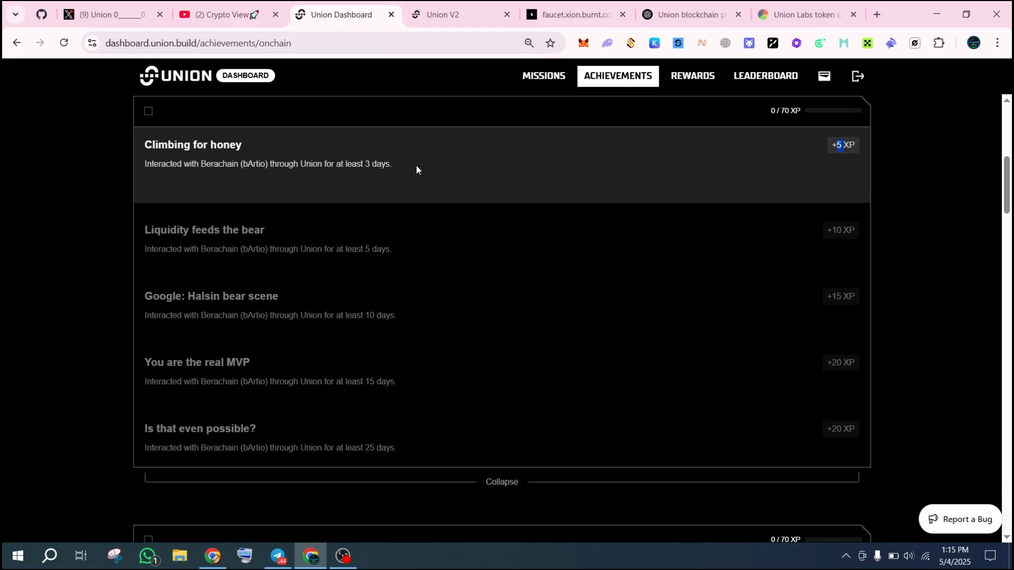
pyautogui.scroll(3, 812, 311)
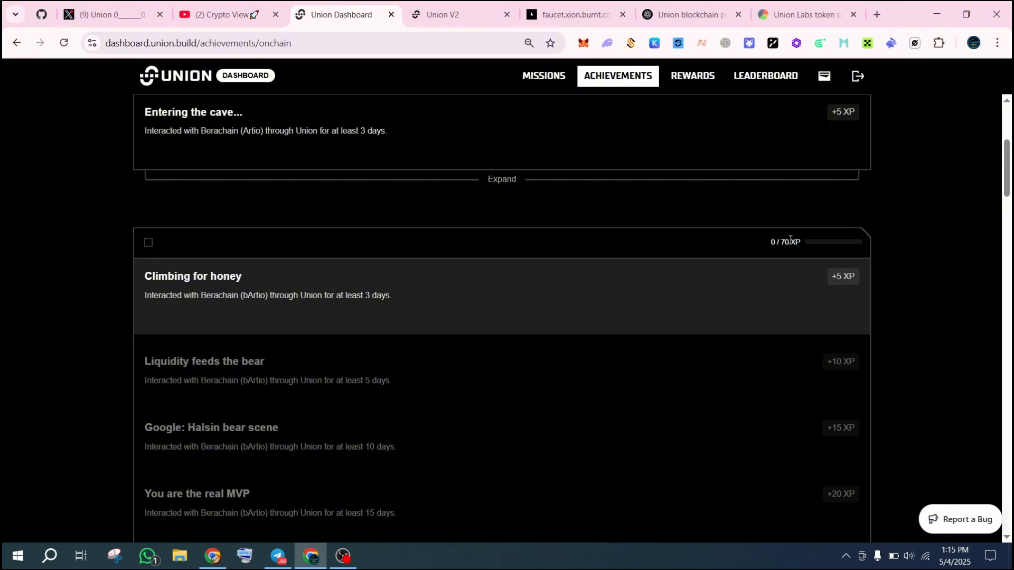
pyautogui.scroll(-1, 210, 367)
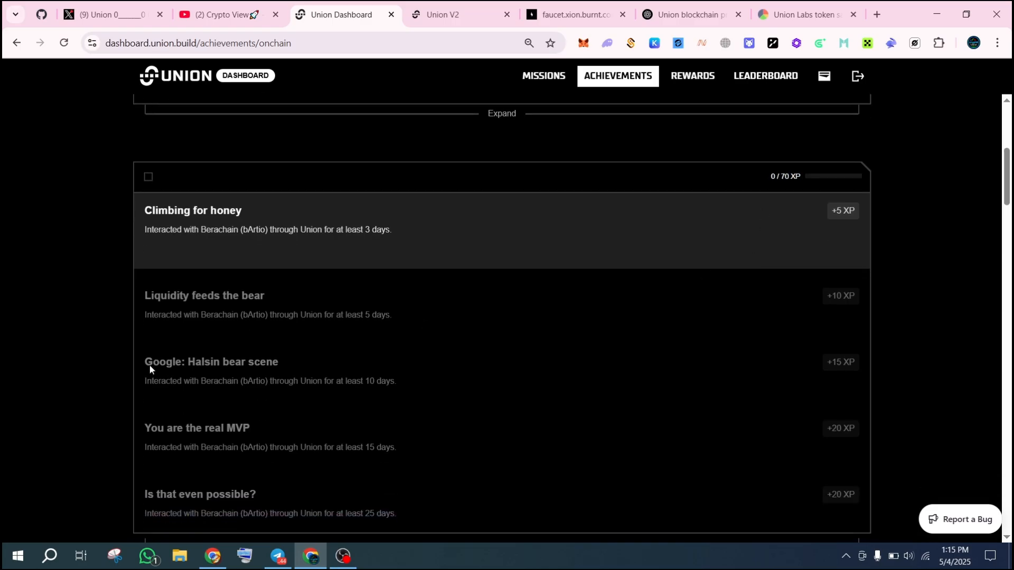
pyautogui.scroll(-1, 299, 230)
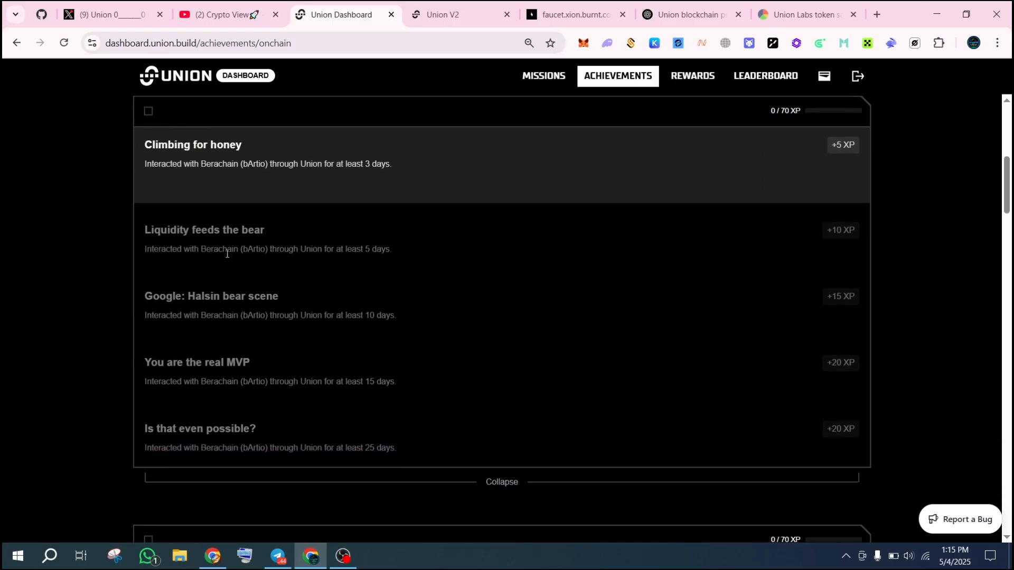
pyautogui.moveTo(186, 251); pyautogui.dragTo(266, 250)
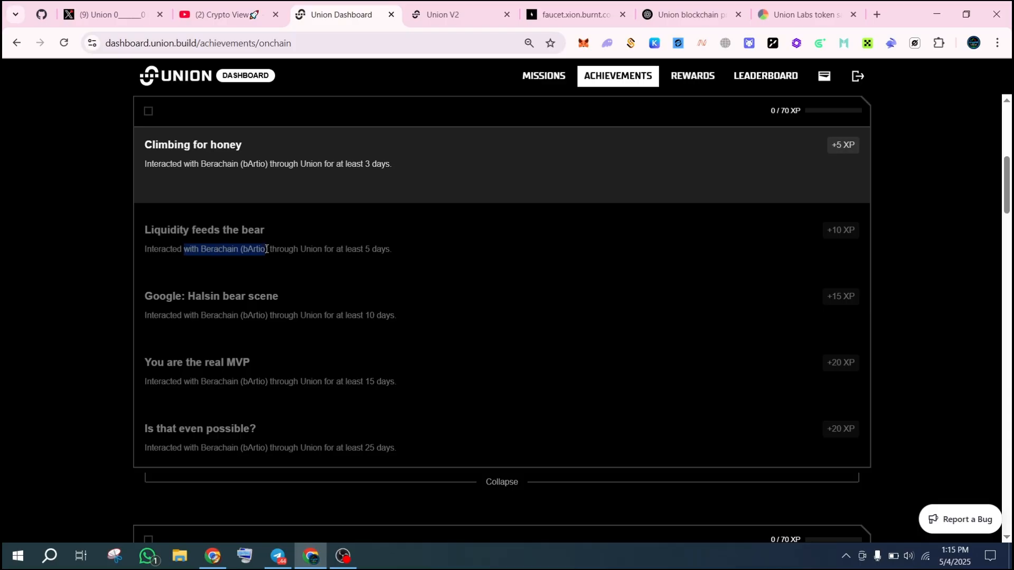
# Return to Union V2 and set Sepolia as the destination chain of the BABY transfer
pyautogui.click(460, 15)
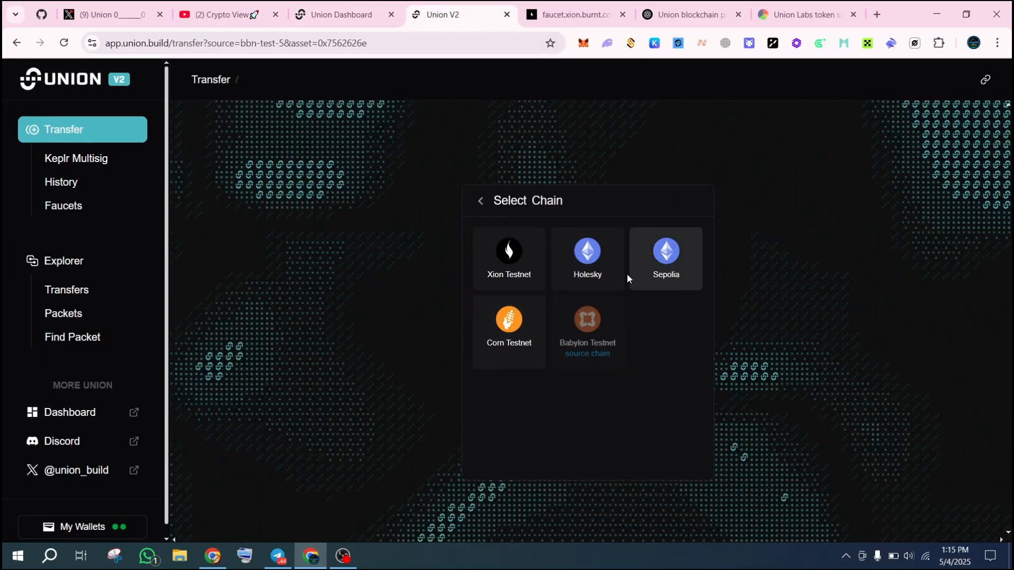
pyautogui.click(661, 272)
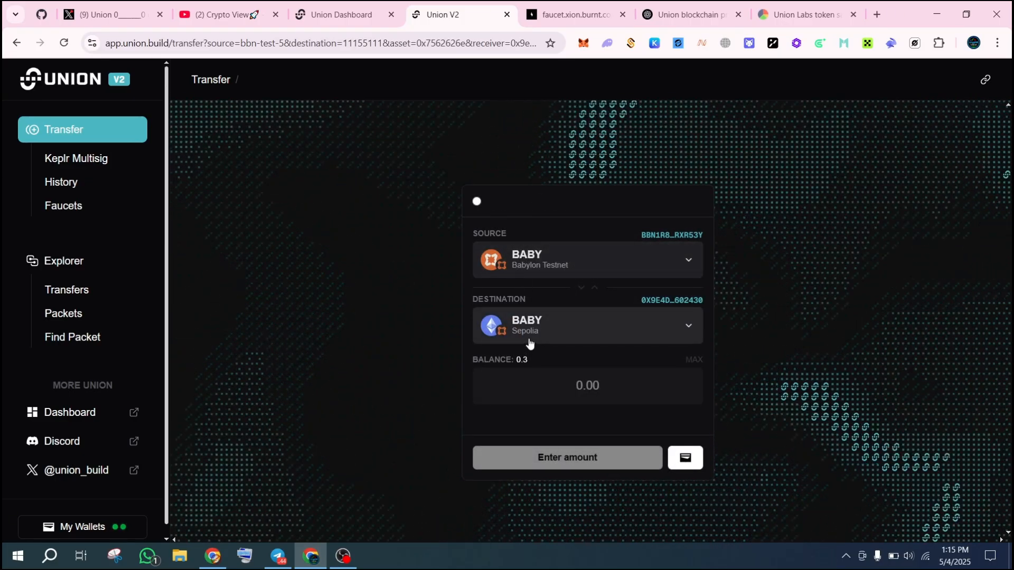
# Enter 0.01 as the BABY amount for the transfer to Sepolia and proceed to its submission
pyautogui.click(592, 377)
pyautogui.write('0')
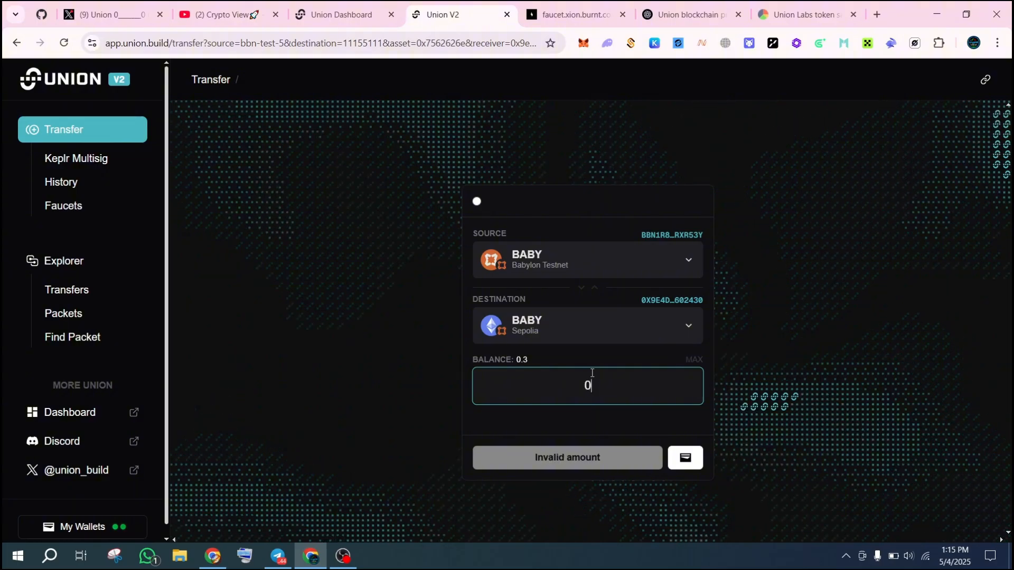
pyautogui.write('.01')
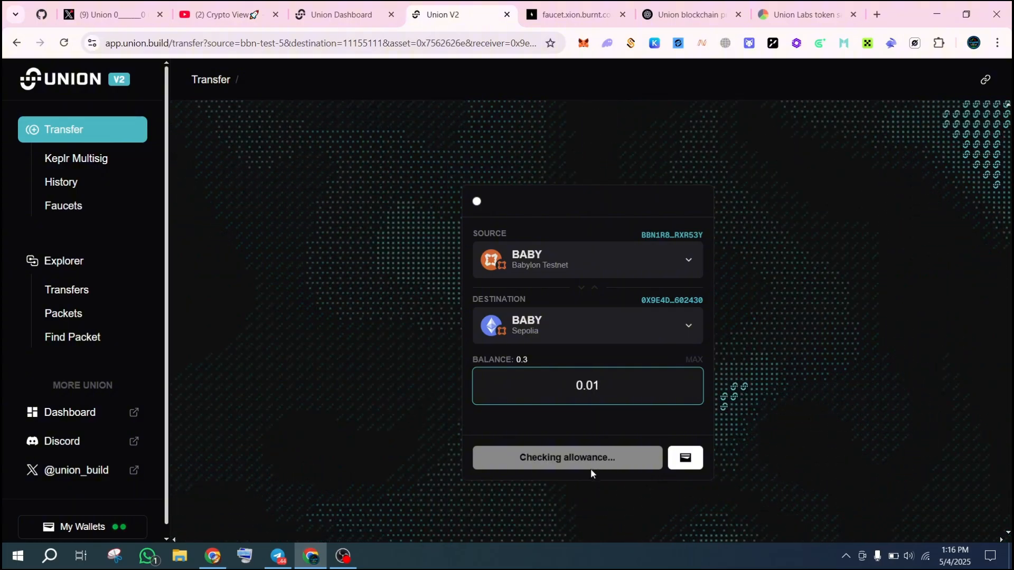
pyautogui.click(585, 465)
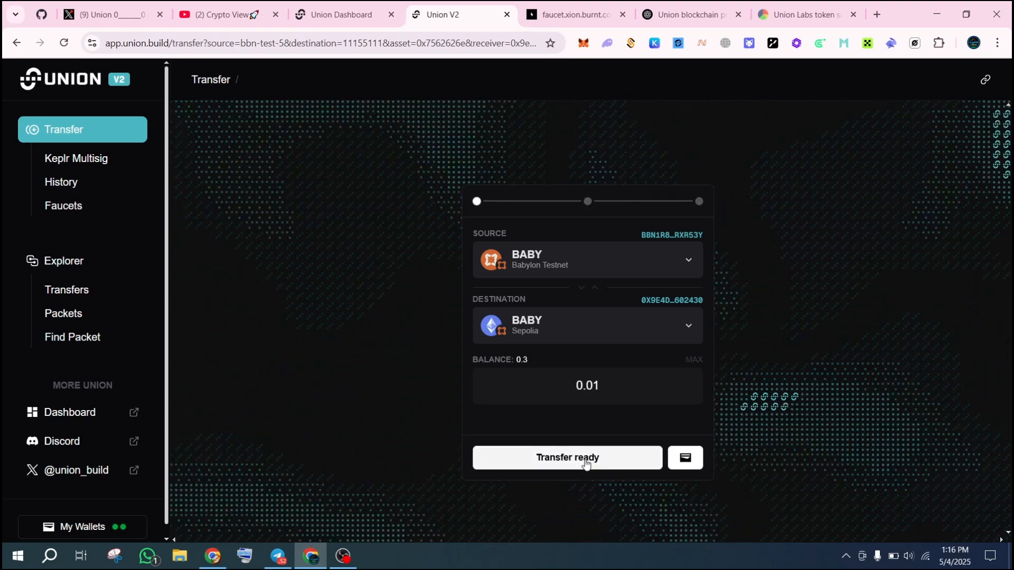
pyautogui.click(585, 458)
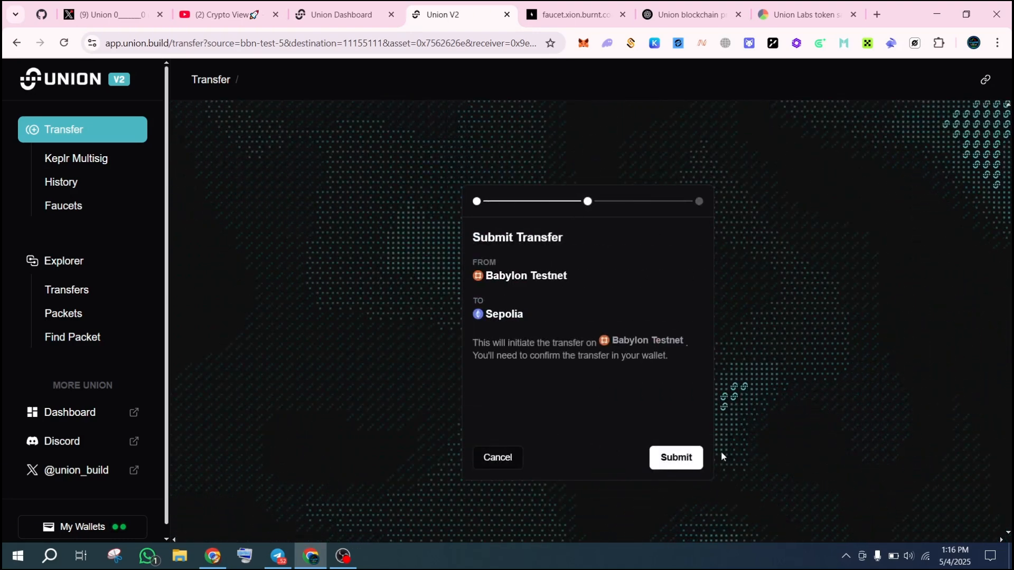
# Submit the transfer, approving both the Babylon Phase-2 Testnet addition and the 0.01 tBABY transaction in Keplr
pyautogui.click(692, 457)
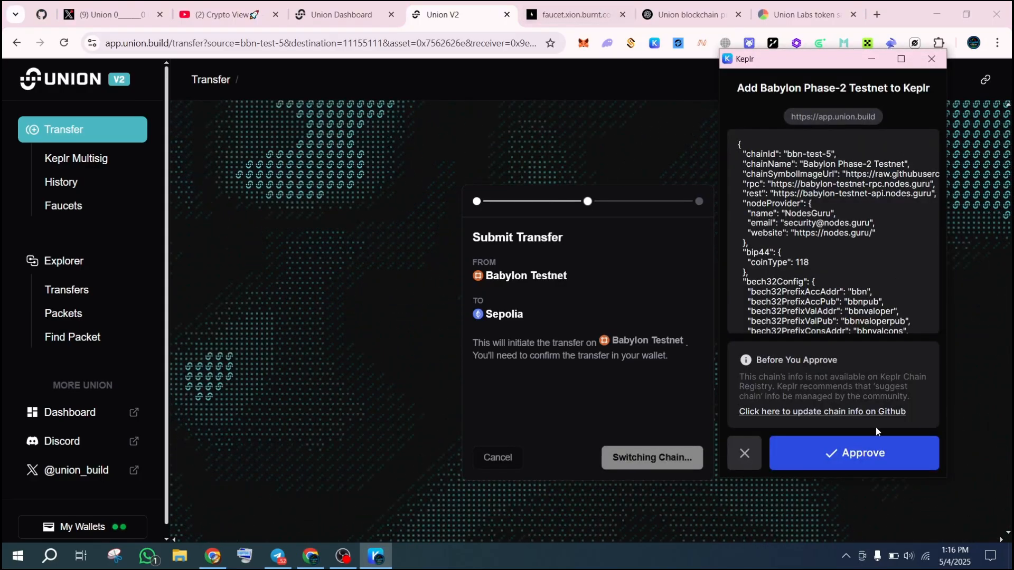
pyautogui.click(866, 458)
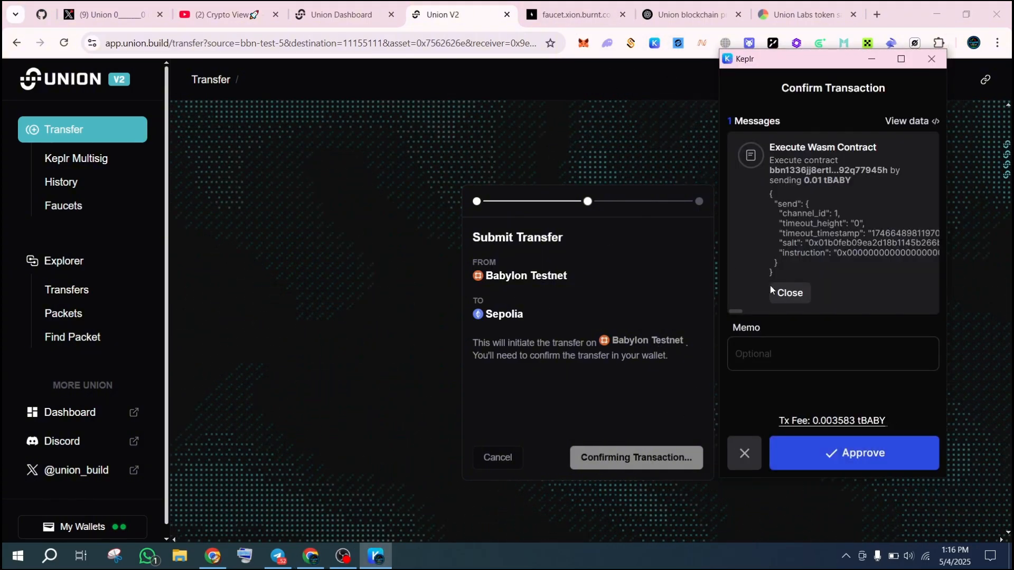
pyautogui.click(842, 457)
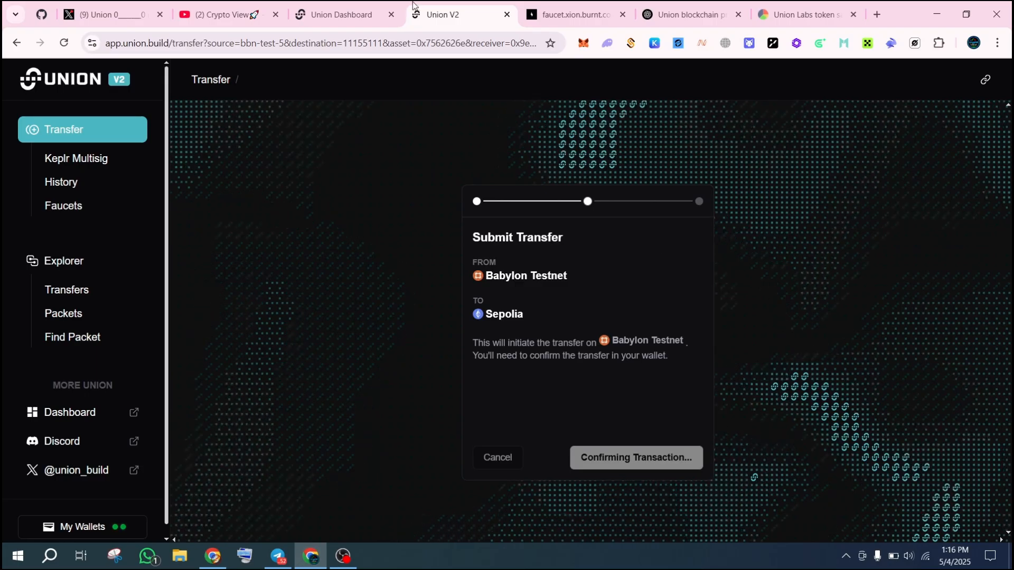
pyautogui.click(334, 6)
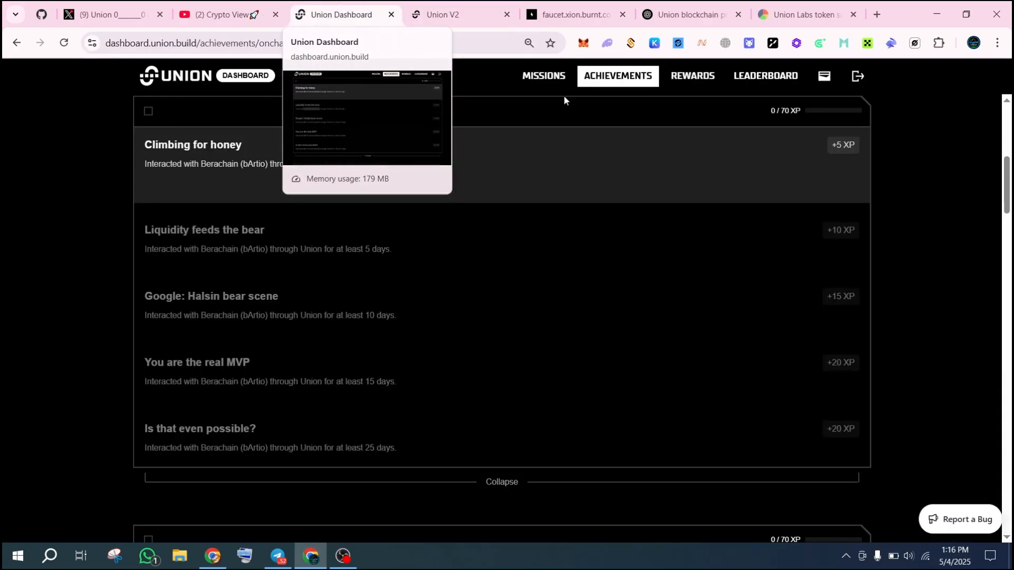
pyautogui.click(475, 14)
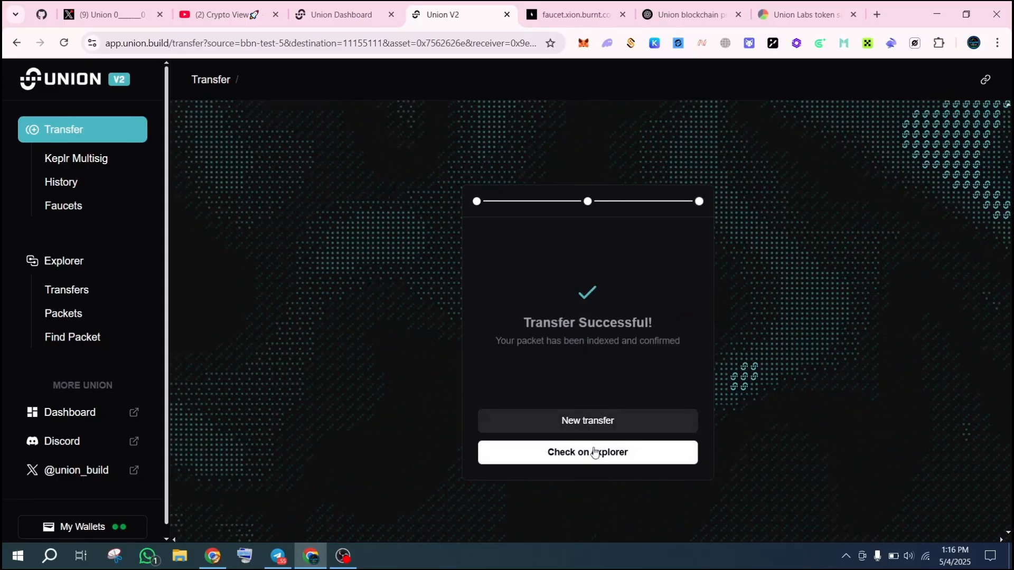
# Examine the transfer's explorer details and its stages from Babylon through Union to Sepolia, and return to a blank transfer form
pyautogui.click(573, 421)
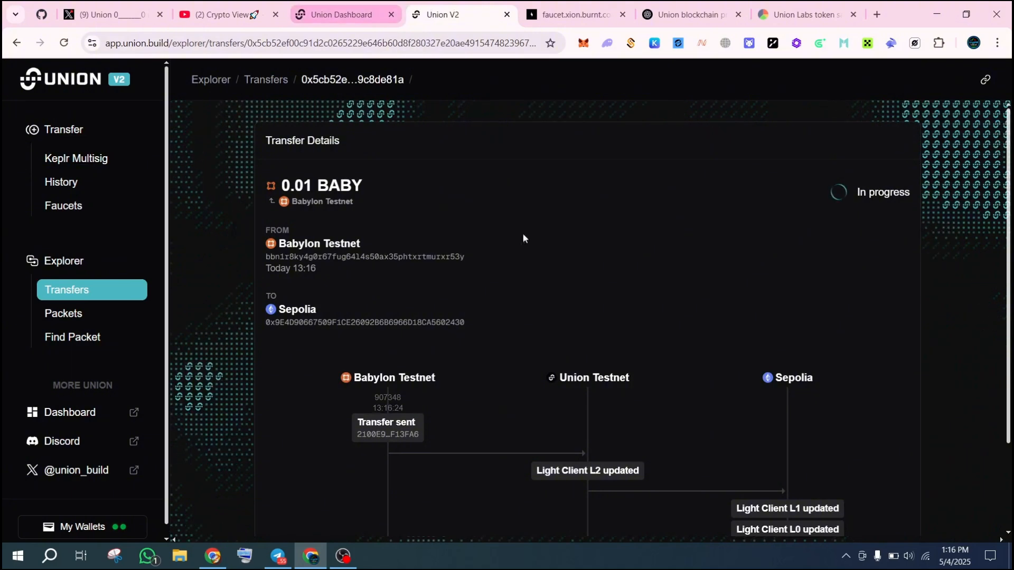
pyautogui.moveTo(292, 184); pyautogui.dragTo(460, 216)
pyautogui.click(460, 217)
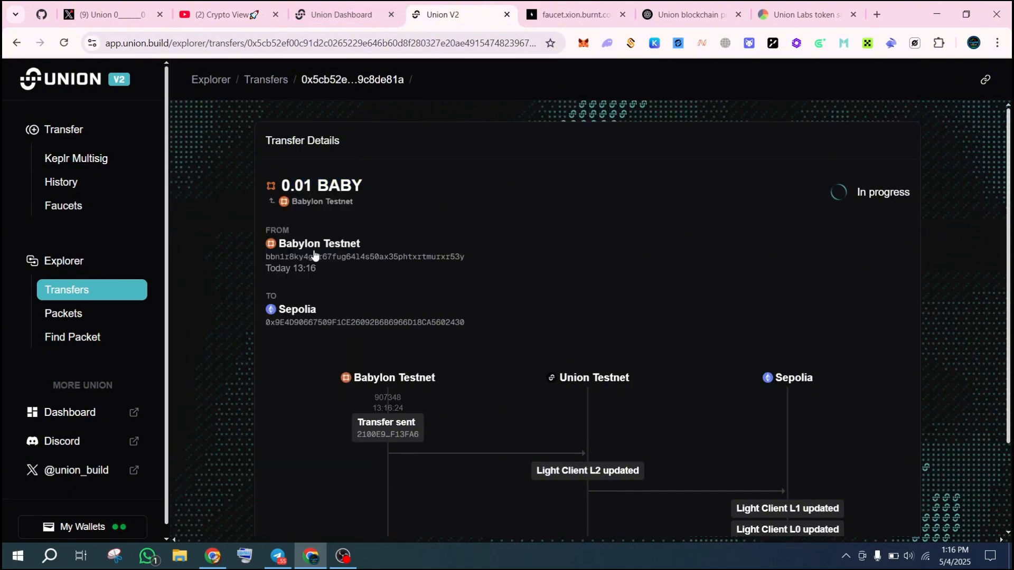
pyautogui.scroll(-2, 310, 309)
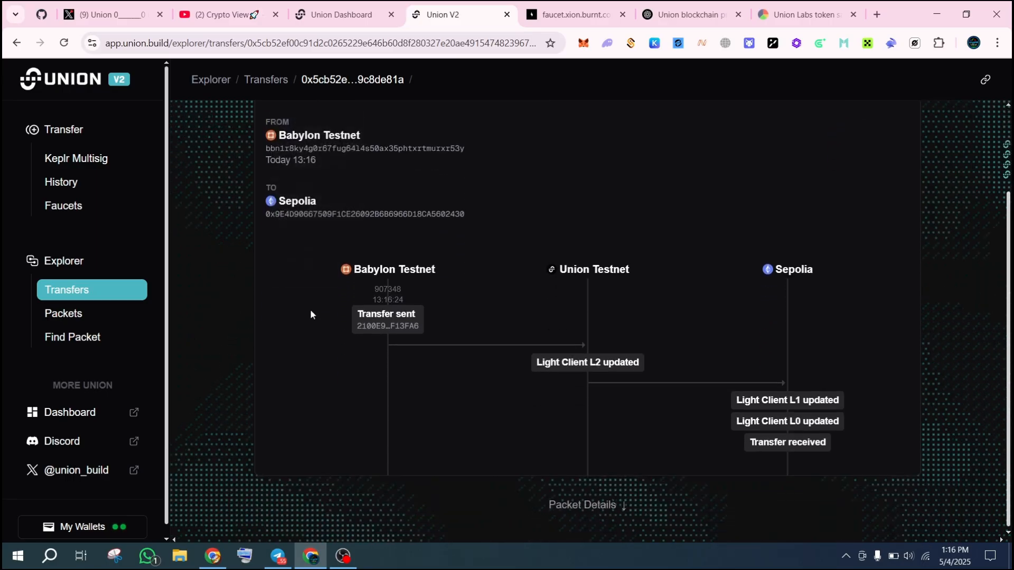
pyautogui.moveTo(368, 268); pyautogui.dragTo(437, 269)
pyautogui.click(457, 297)
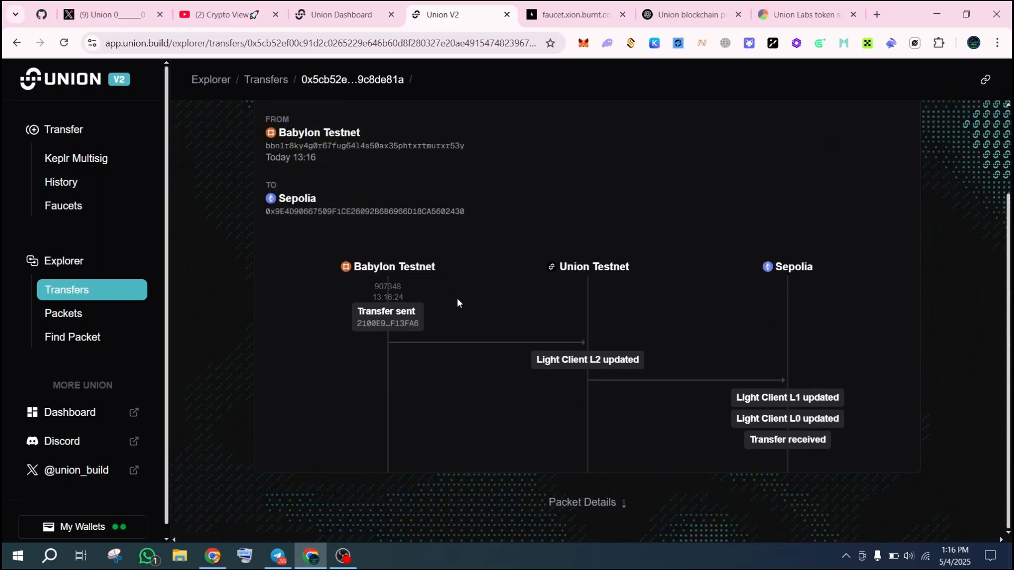
pyautogui.moveTo(577, 267); pyautogui.dragTo(632, 269)
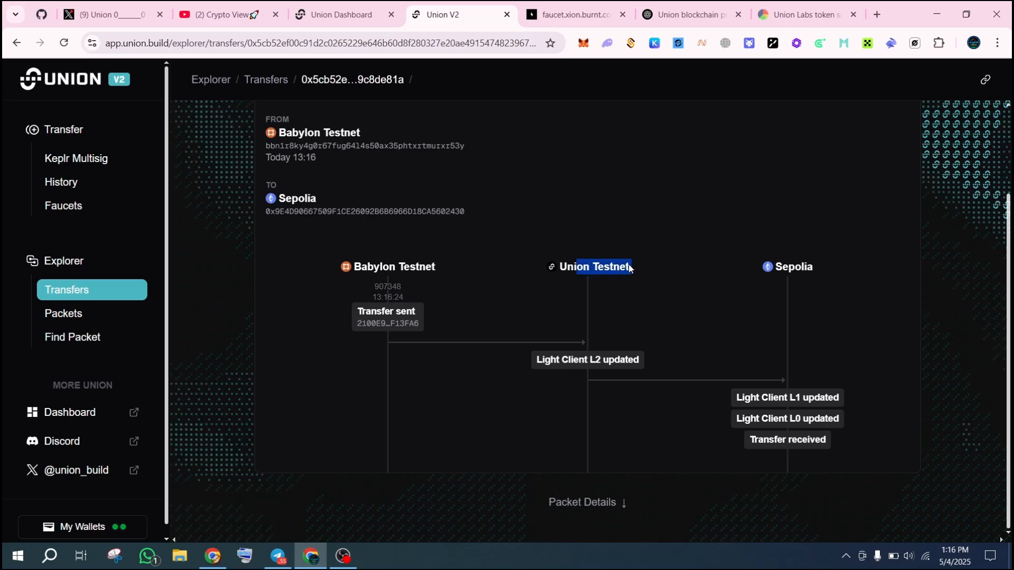
pyautogui.click(615, 306)
pyautogui.moveTo(539, 360); pyautogui.dragTo(638, 361)
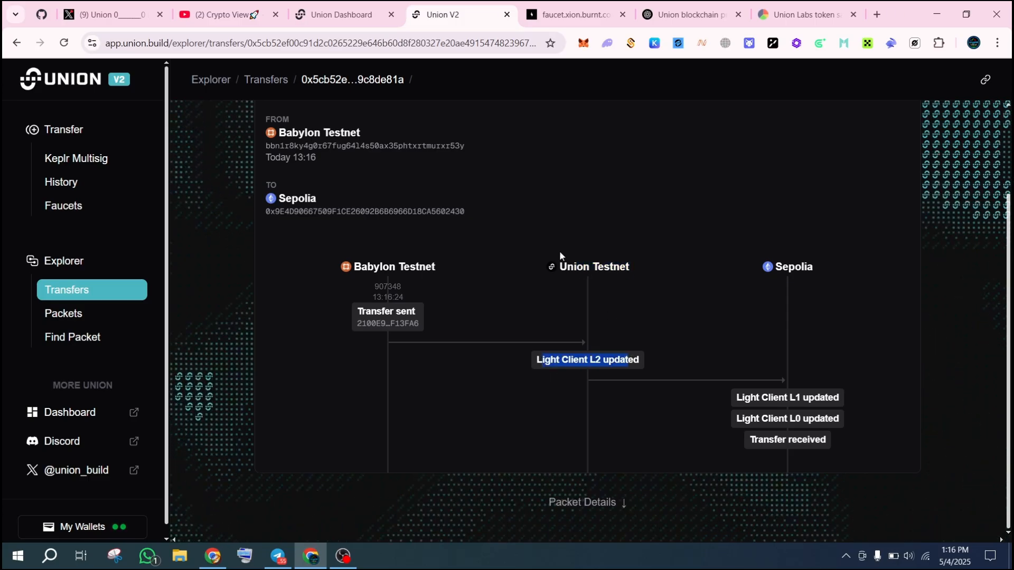
pyautogui.moveTo(560, 251); pyautogui.dragTo(536, 333)
pyautogui.moveTo(368, 268); pyautogui.dragTo(439, 267)
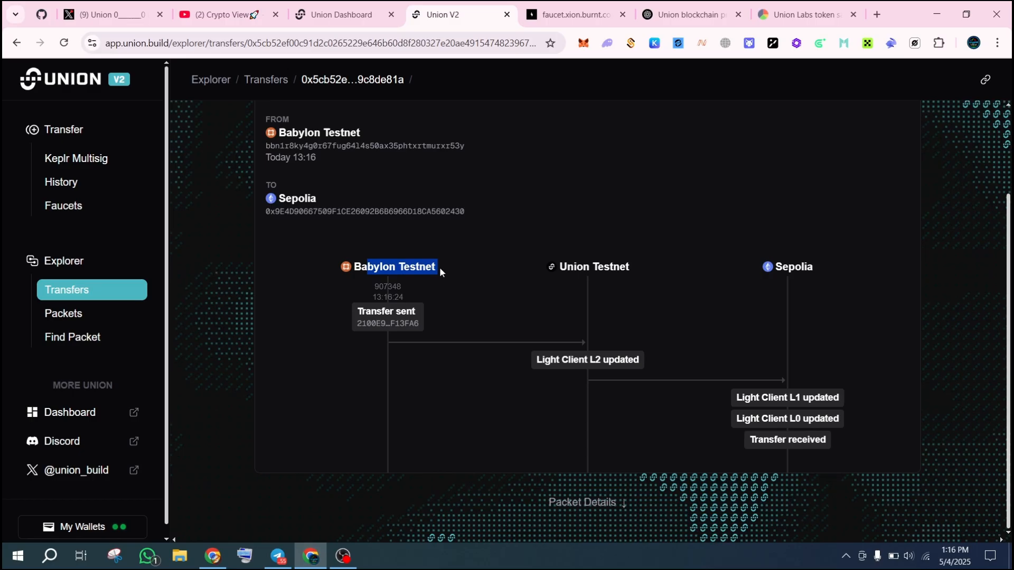
pyautogui.click(848, 329)
pyautogui.scroll(1, 274, 271)
pyautogui.click(91, 132)
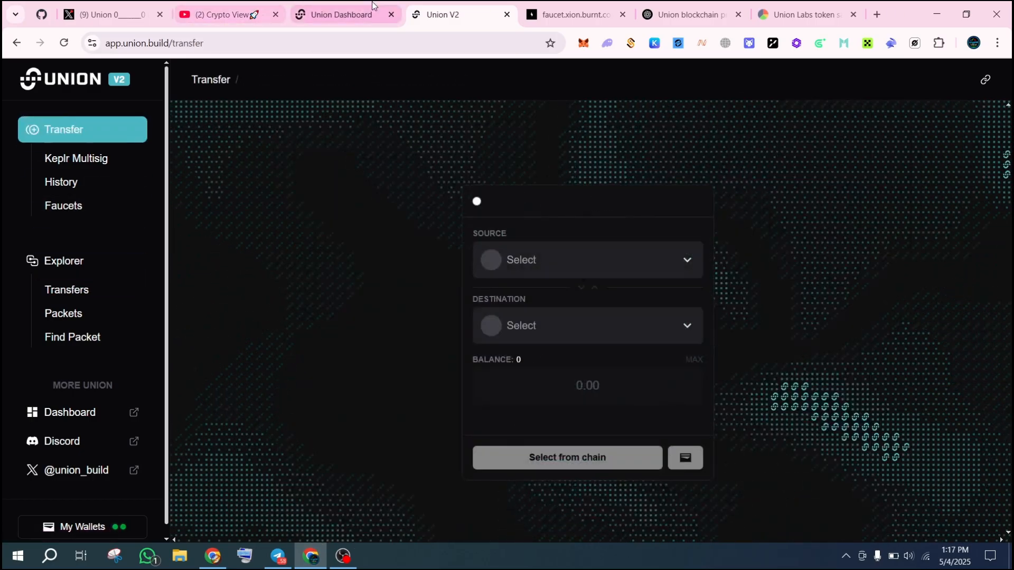
# Review the Berachain (bArtio) day requirements under Climbing for honey in the Union Dashboard and collapse its tiers
pyautogui.hotkey('ctrl', 'shift', 'Tab')
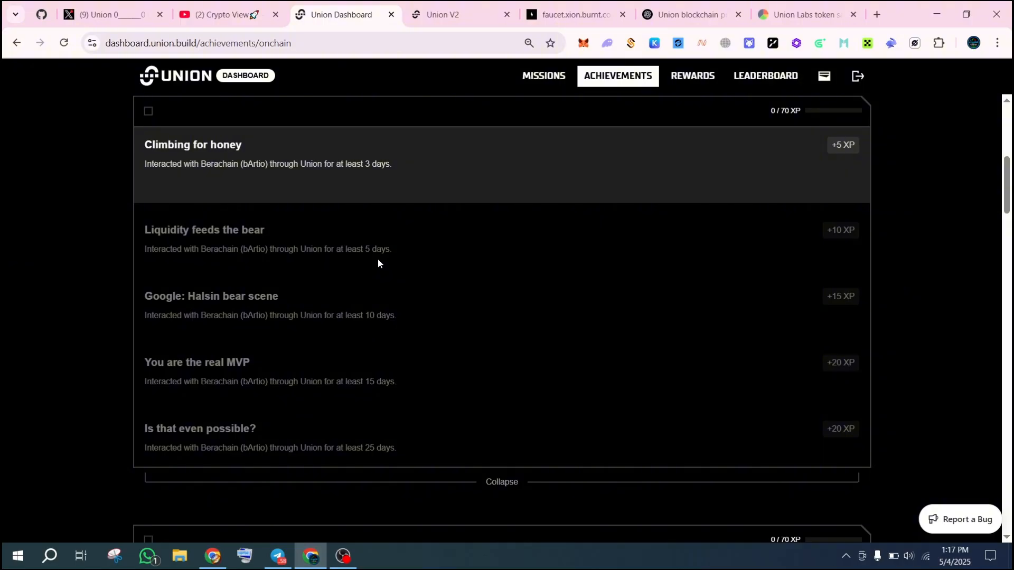
pyautogui.scroll(2, 283, 260)
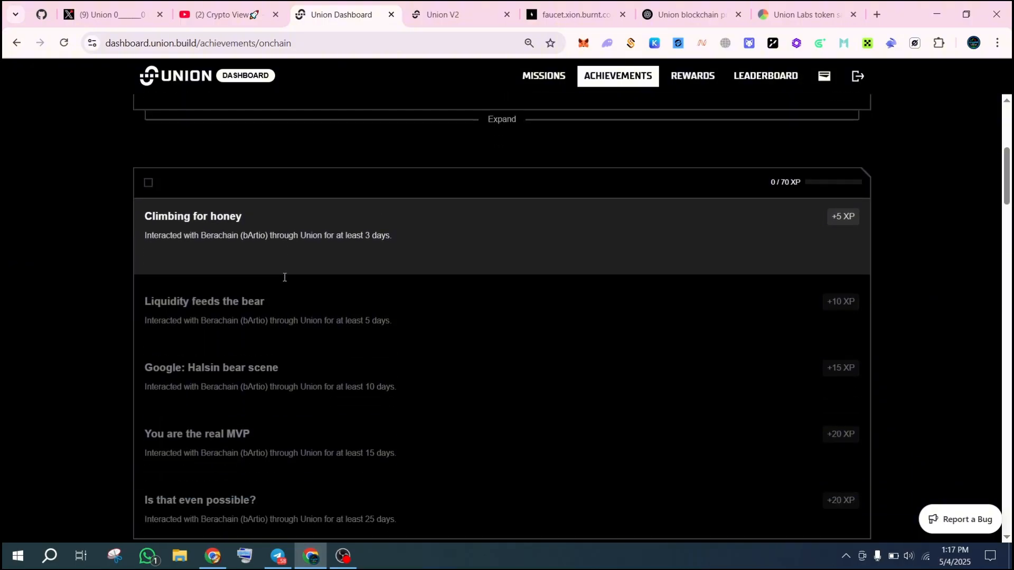
pyautogui.moveTo(208, 234); pyautogui.dragTo(381, 228)
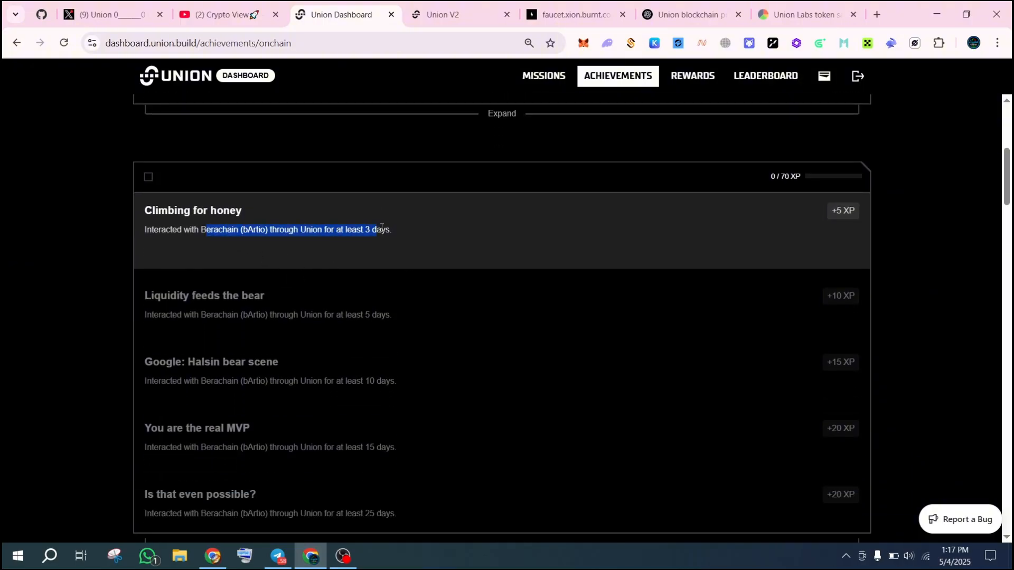
pyautogui.moveTo(261, 315); pyautogui.dragTo(378, 308)
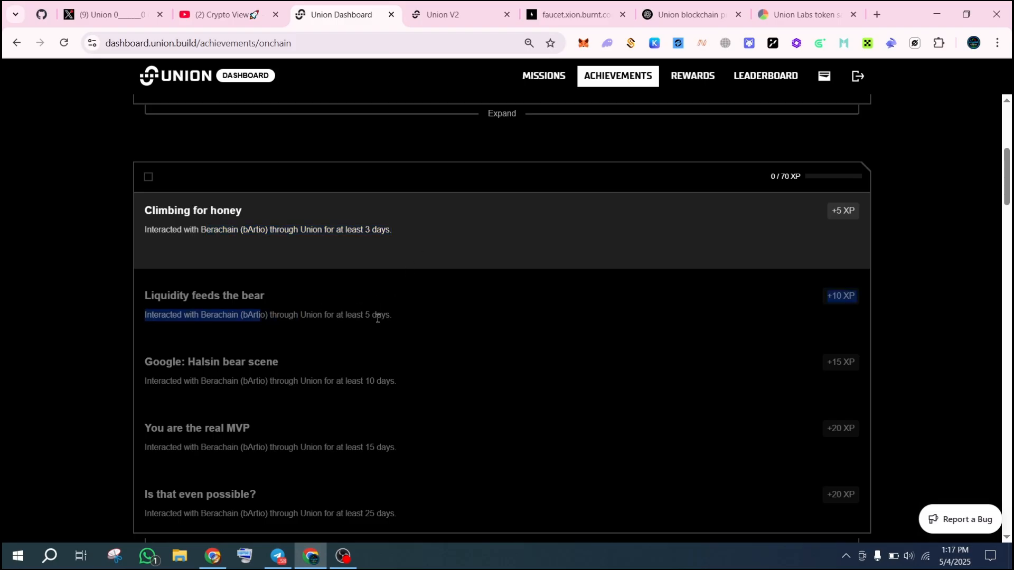
pyautogui.click(355, 233)
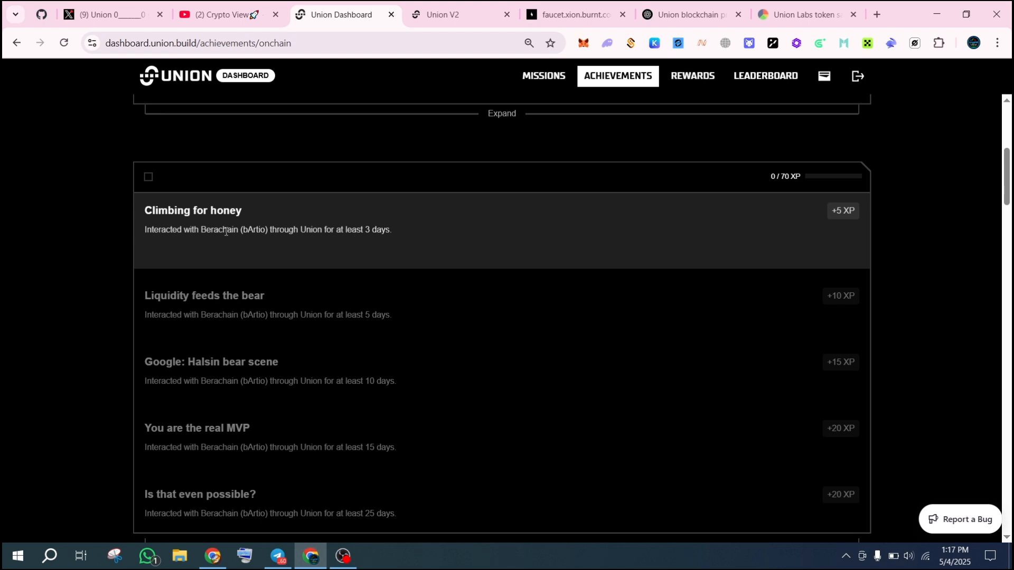
pyautogui.scroll(1, 252, 226)
pyautogui.scroll(-3, 471, 342)
pyautogui.click(504, 415)
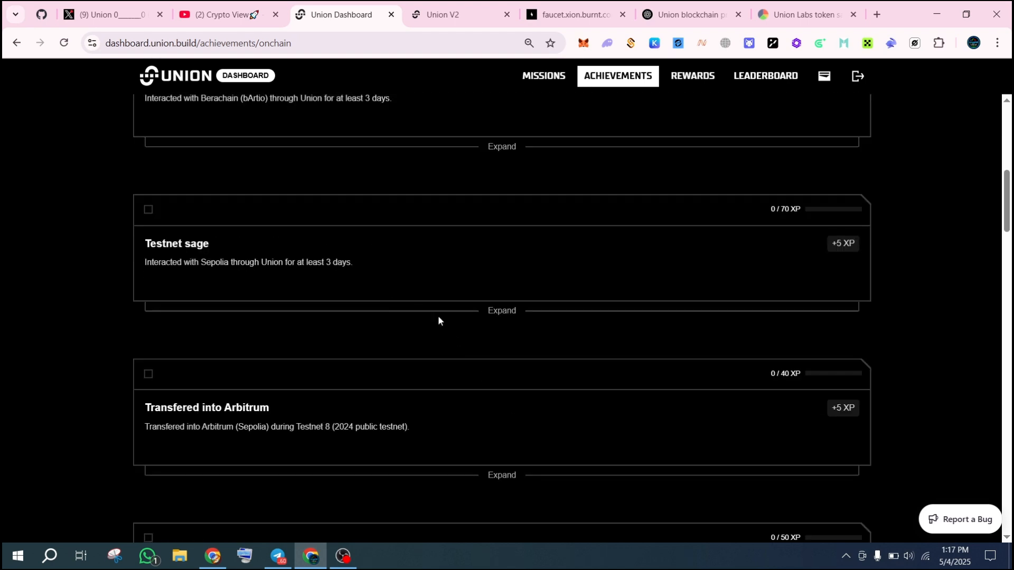
# Check the Berachain (Artio) requirement of the Entering the cave... achievement
pyautogui.scroll(6, 284, 248)
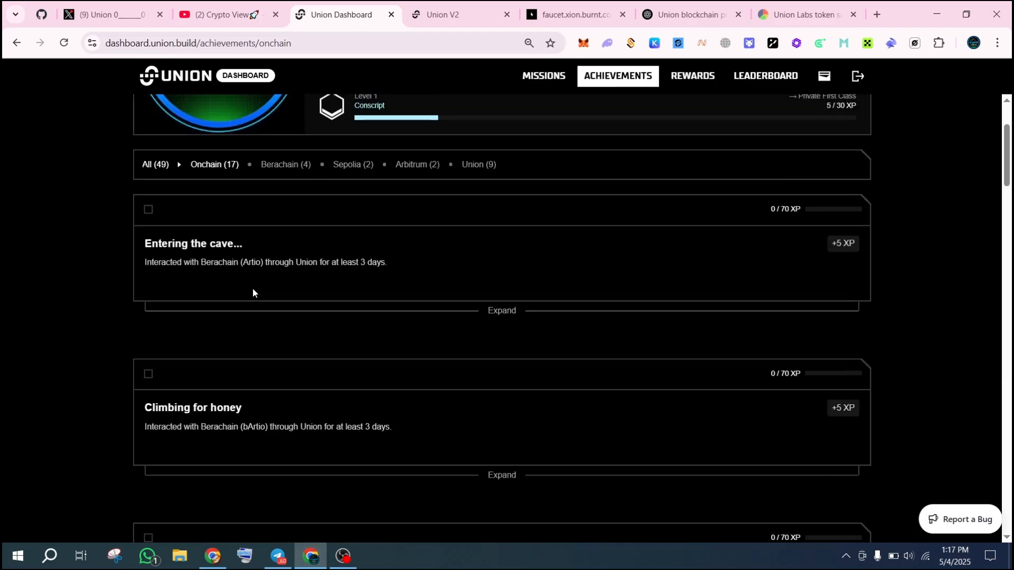
pyautogui.moveTo(193, 264); pyautogui.dragTo(240, 266)
pyautogui.click(241, 262)
pyautogui.scroll(-1, 220, 417)
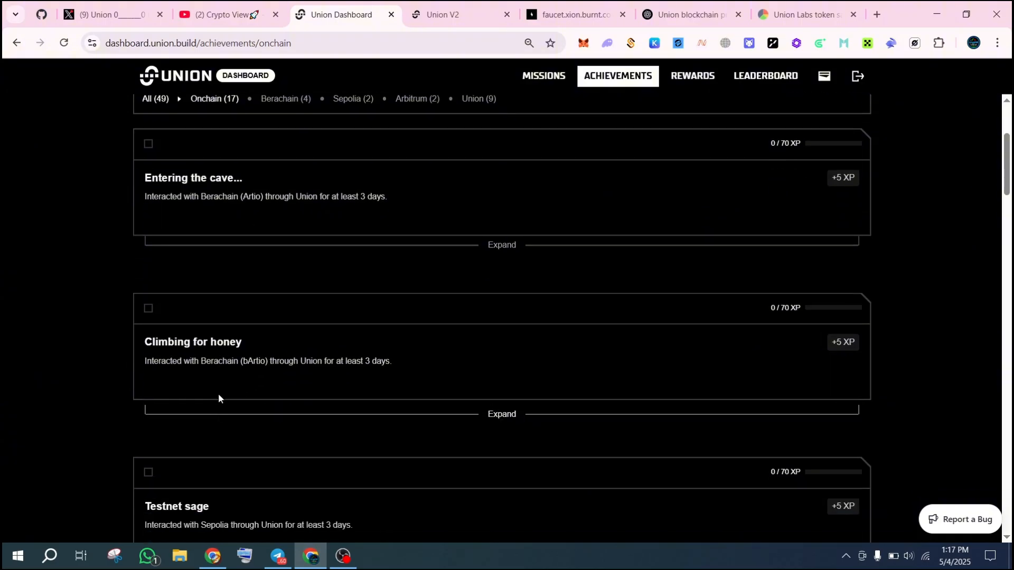
# Return to Union V2 and try a BABY asset from further down the Babylon Testnet asset list as the transfer source
pyautogui.click(453, 14)
pyautogui.click(572, 268)
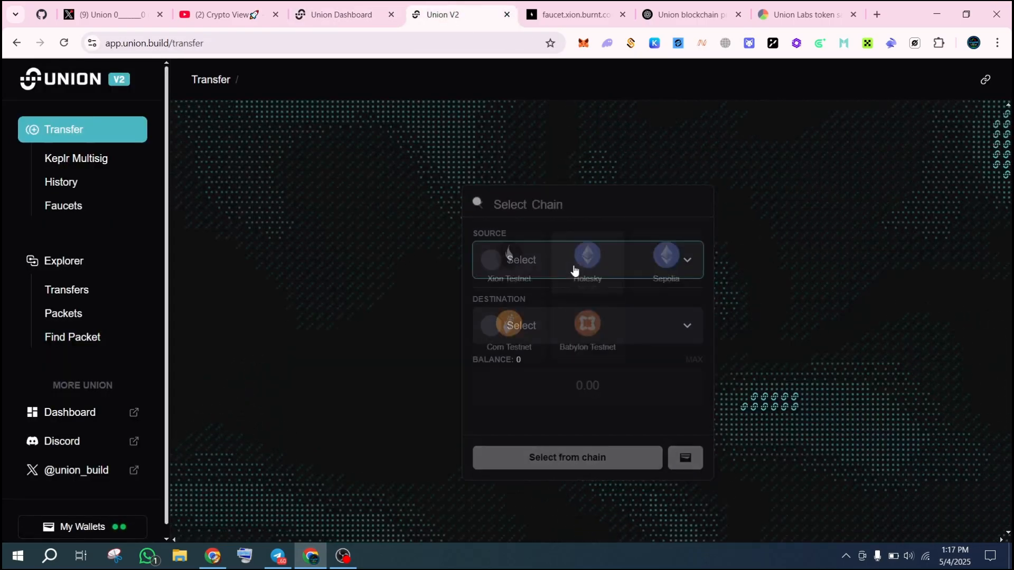
pyautogui.click(582, 333)
pyautogui.scroll(-10, 554, 333)
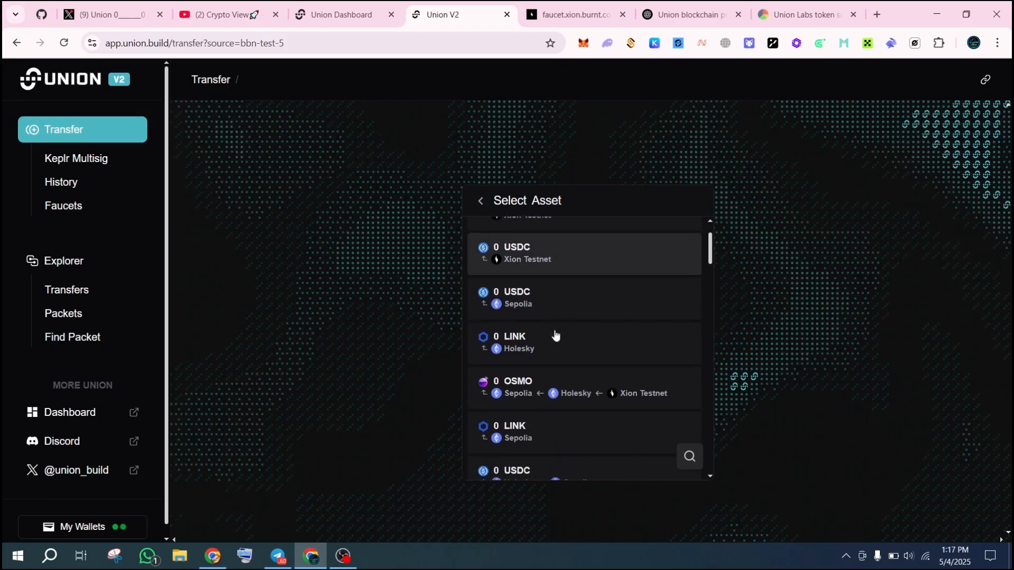
pyautogui.scroll(-10, 556, 335)
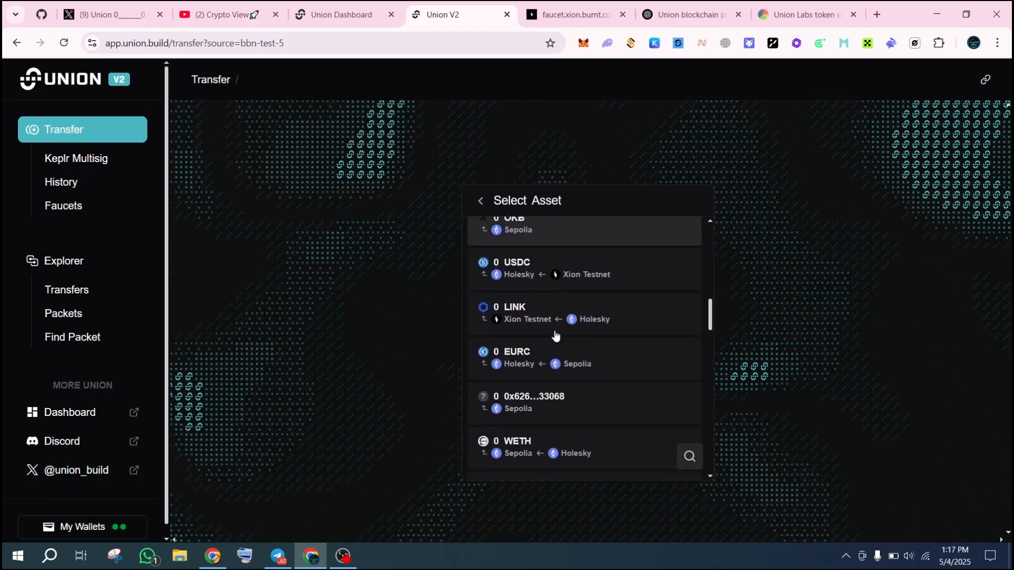
pyautogui.scroll(5, 556, 335)
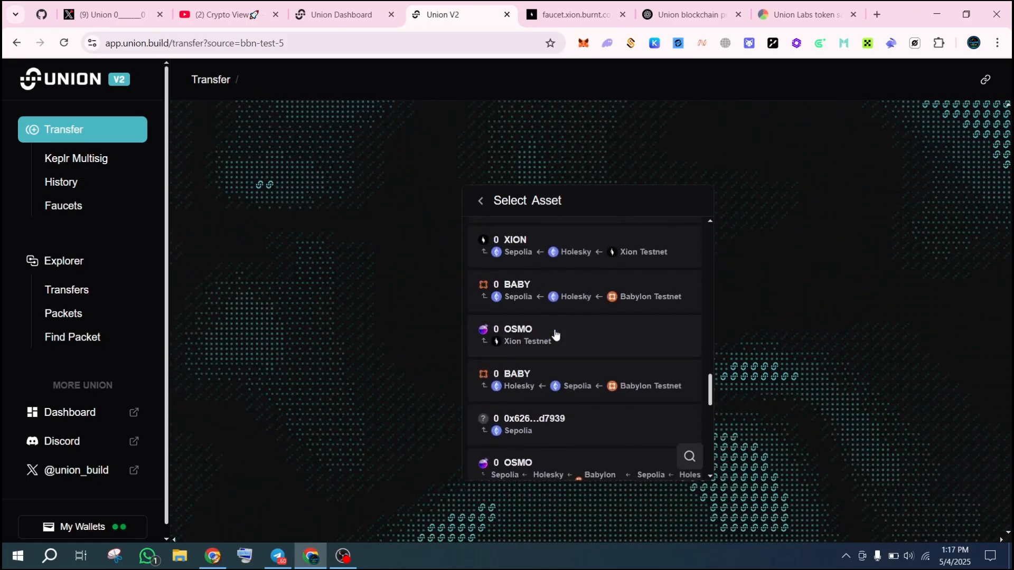
pyautogui.click(562, 358)
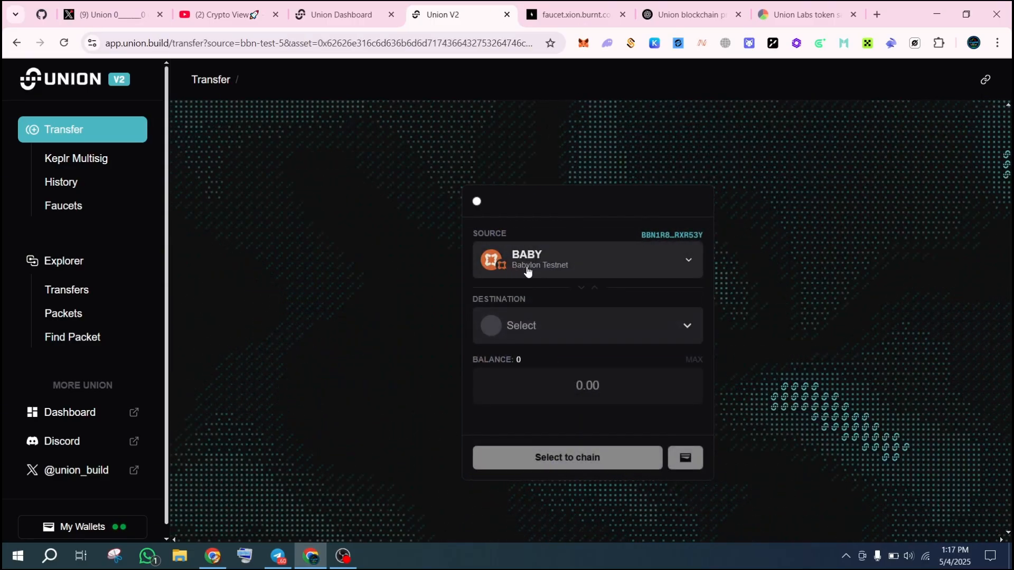
# Set the first-listed BABY asset on Babylon Testnet as the transfer source and open the destination chain selection
pyautogui.click(560, 260)
pyautogui.click(566, 308)
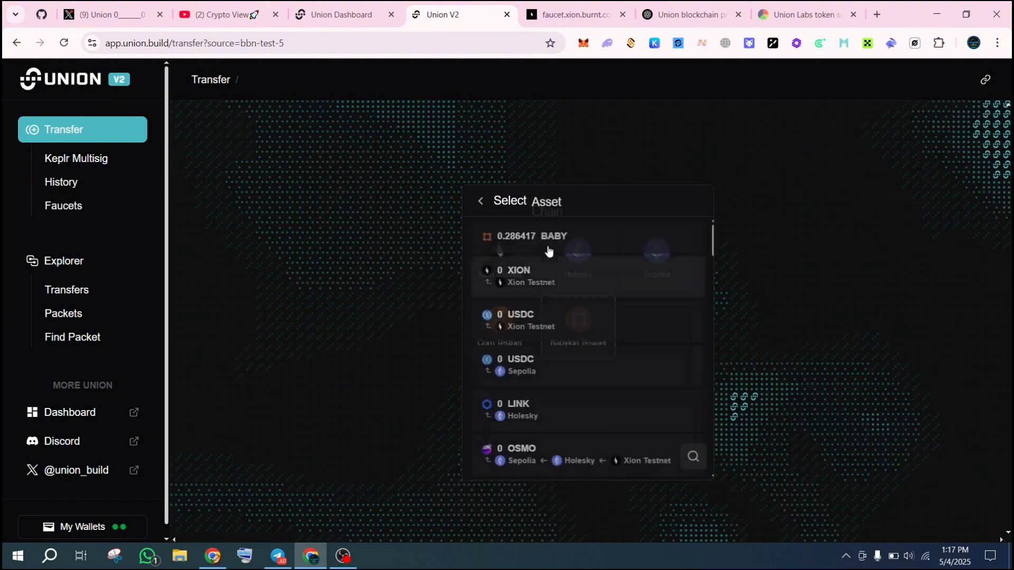
pyautogui.click(530, 249)
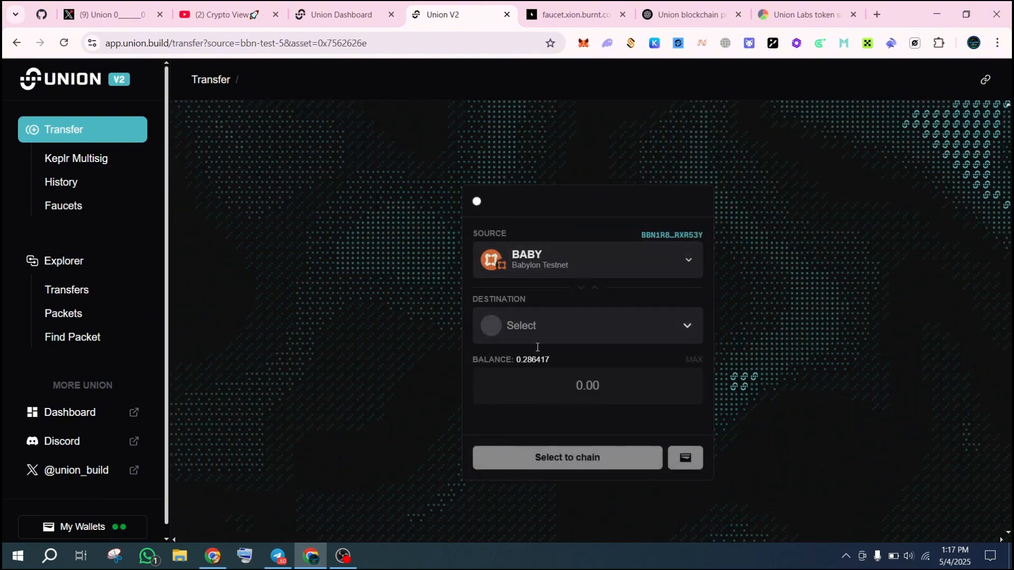
pyautogui.click(552, 324)
pyautogui.click(755, 317)
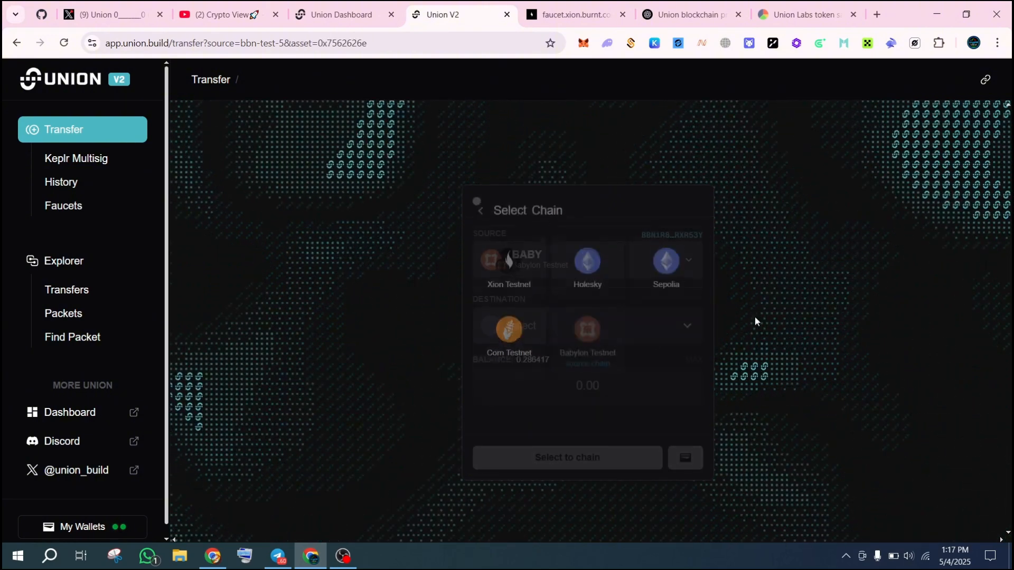
# Switch to Telegram and highlight the list of project types in the latest Crypto View channel post
pyautogui.click(270, 561)
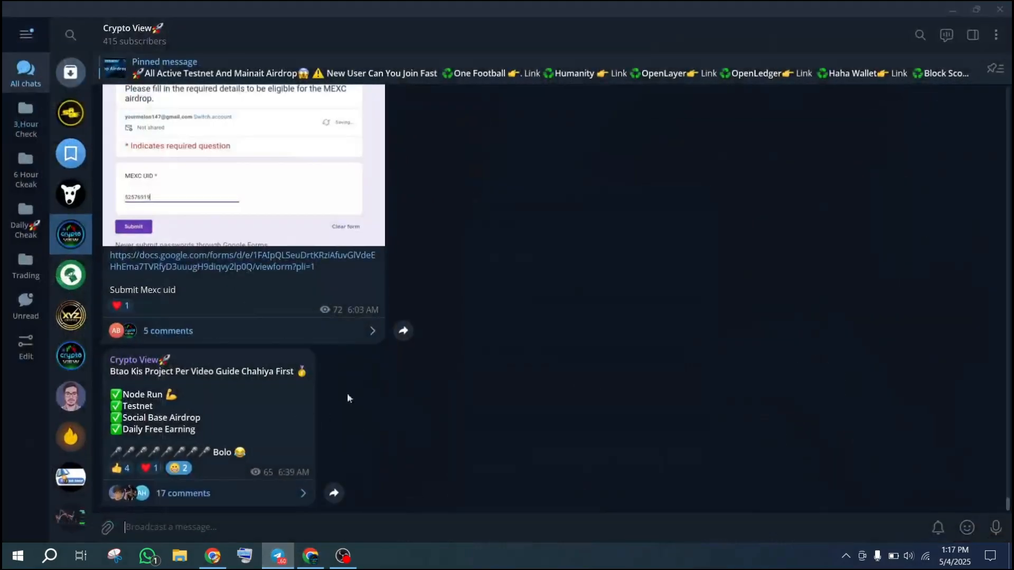
pyautogui.moveTo(267, 432); pyautogui.dragTo(205, 398)
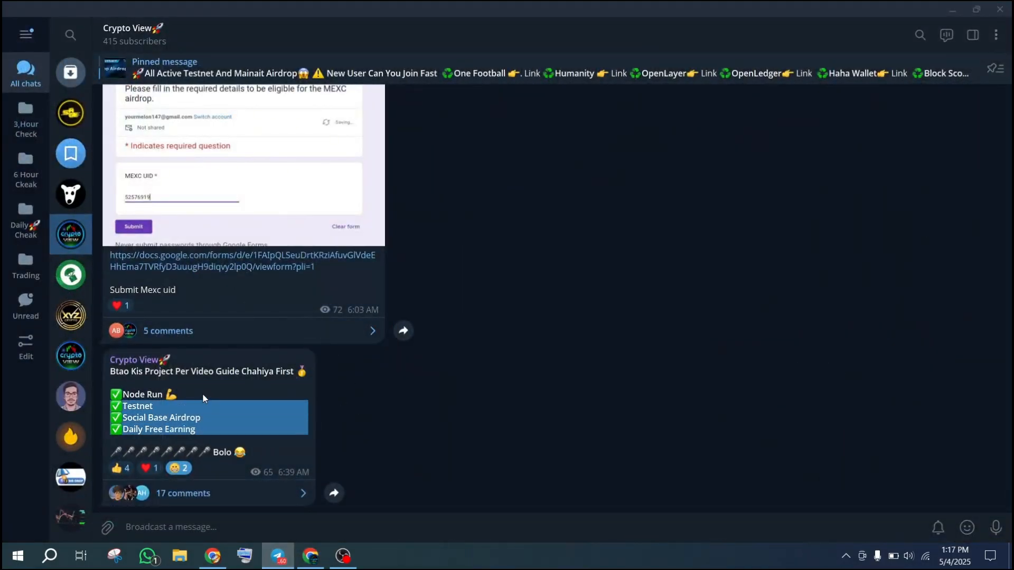
# Return to the Union Dashboard's onchain achievements and expand Testnet sage to review its Sepolia interaction tiers and XP
pyautogui.click(955, 7)
pyautogui.click(273, 7)
pyautogui.click(343, 8)
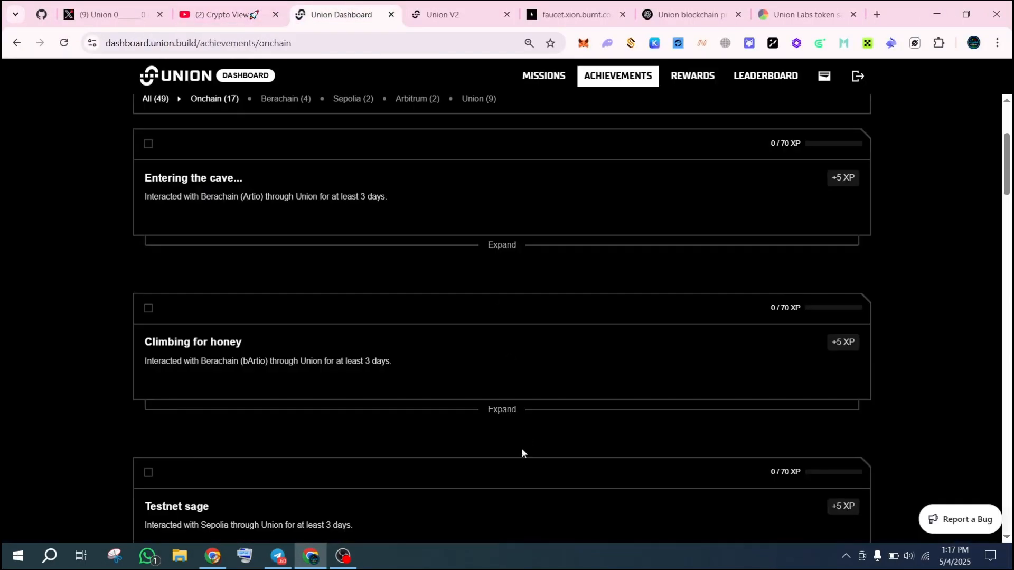
pyautogui.scroll(1, 288, 349)
pyautogui.scroll(-3, 289, 344)
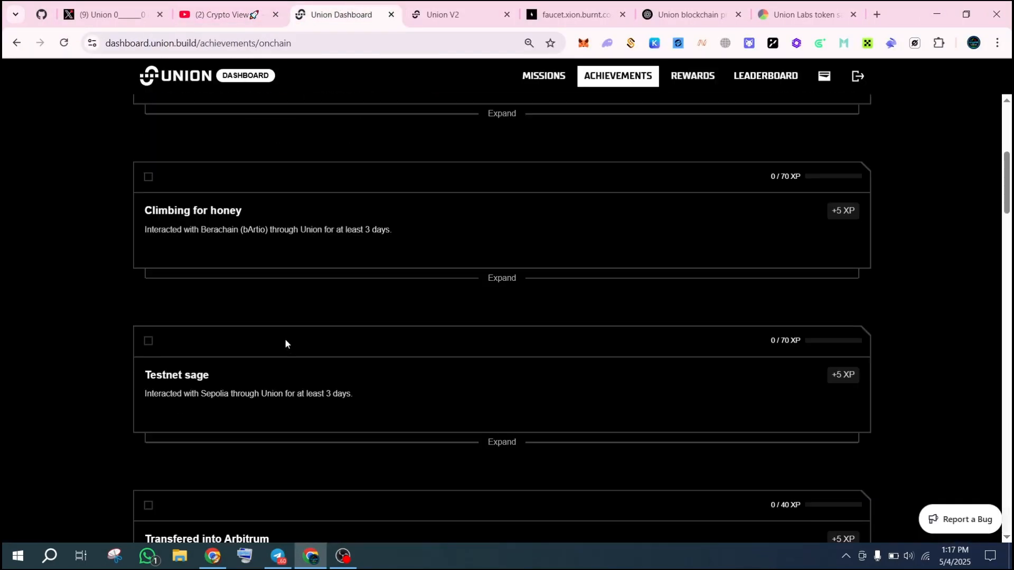
pyautogui.scroll(-1, 285, 343)
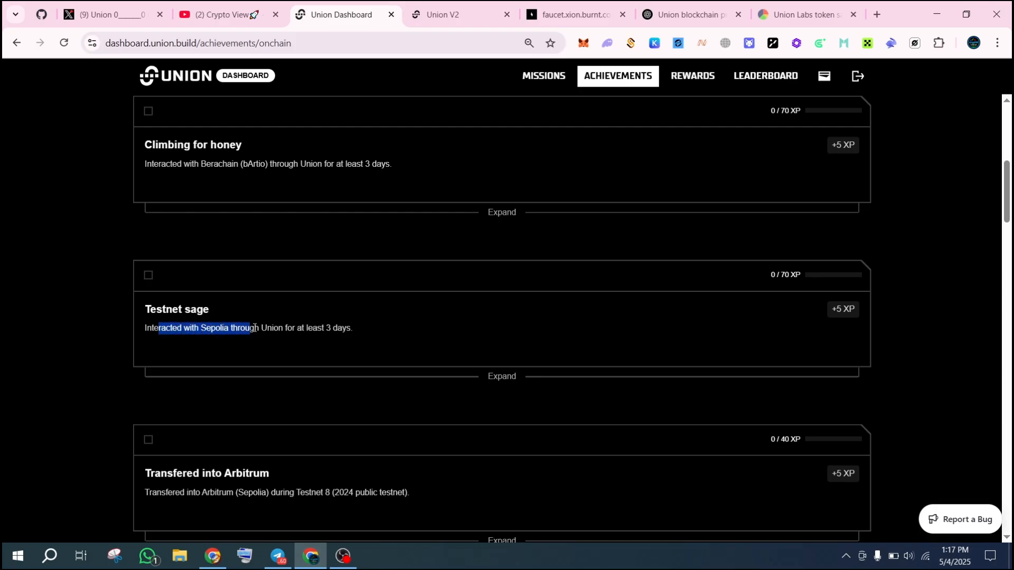
pyautogui.click(318, 328)
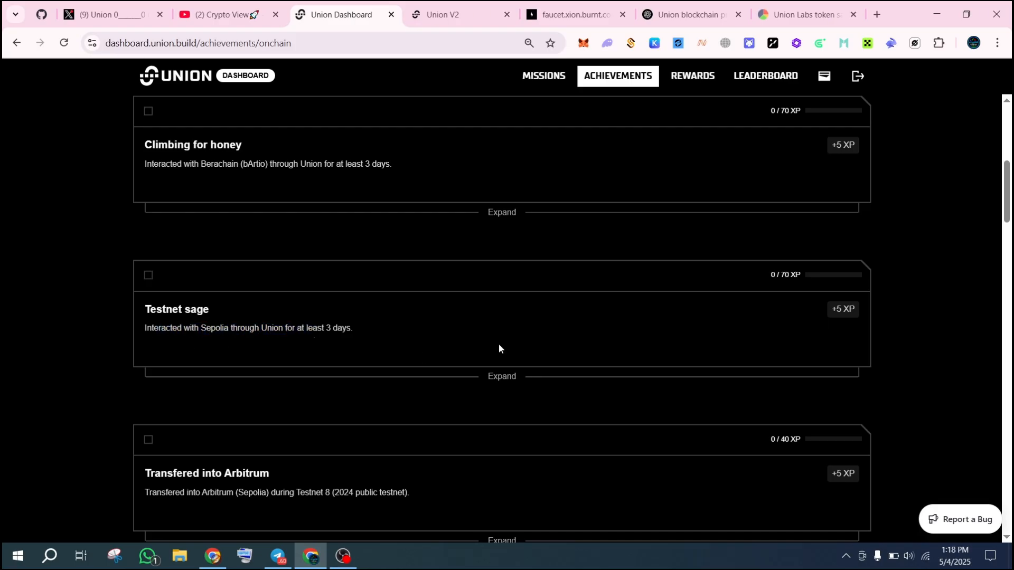
pyautogui.click(501, 376)
pyautogui.scroll(-3, 487, 360)
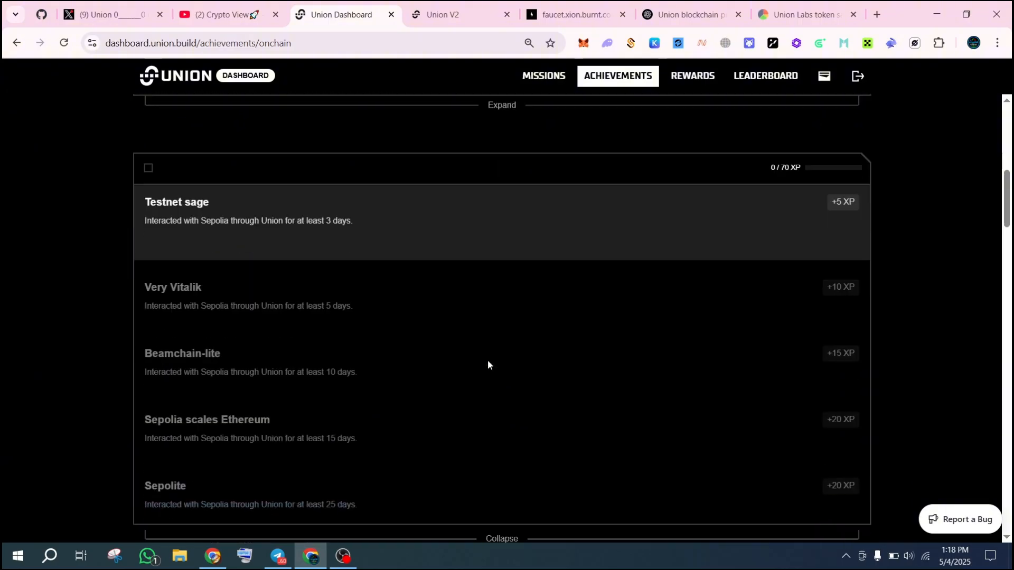
pyautogui.scroll(1, 288, 226)
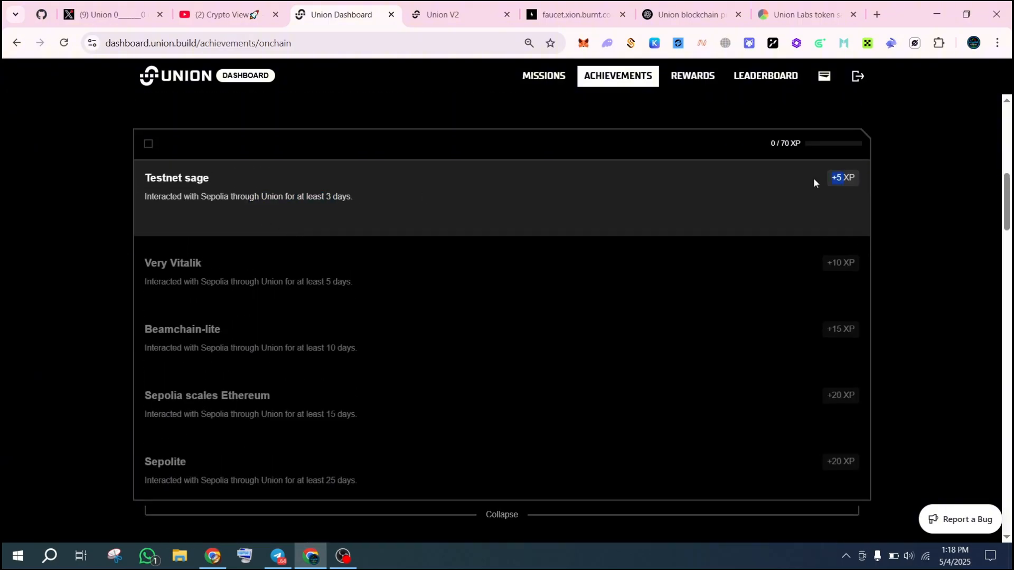
# Switch to Union V2 and set up a transfer of USDC from Sepolia to Babylon Testnet
pyautogui.click(679, 15)
pyautogui.click(458, 5)
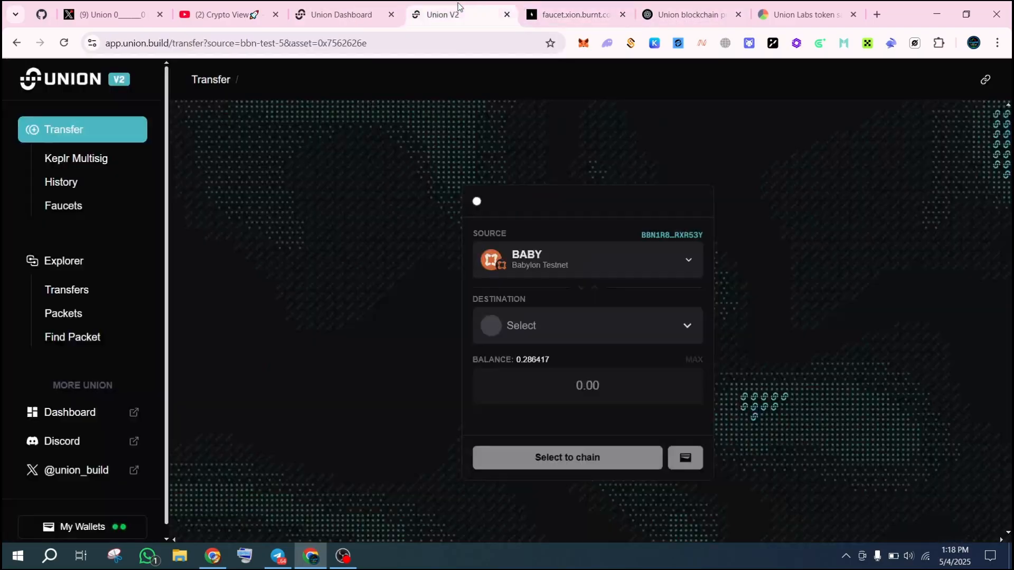
pyautogui.click(539, 272)
pyautogui.click(660, 264)
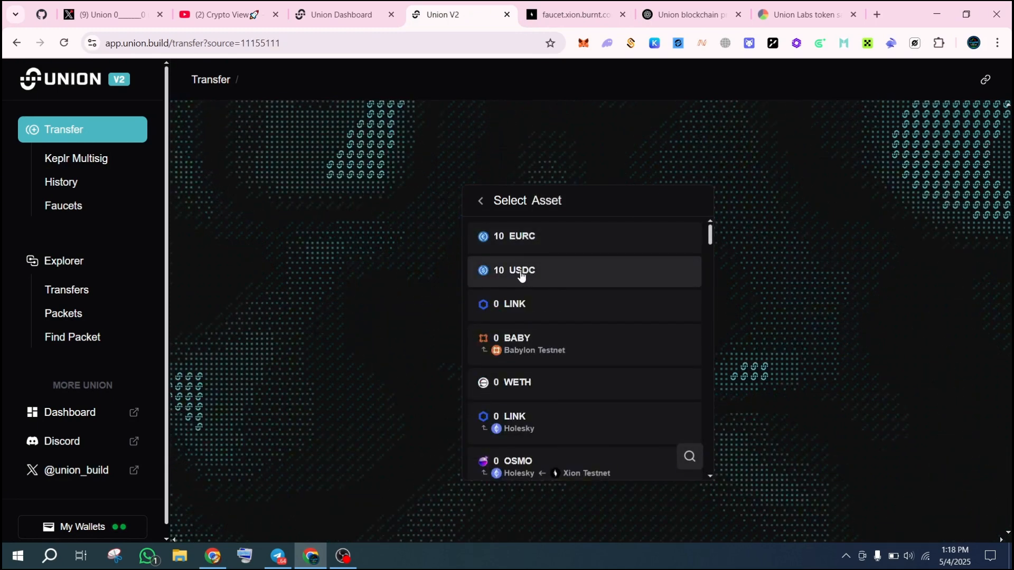
pyautogui.click(521, 272)
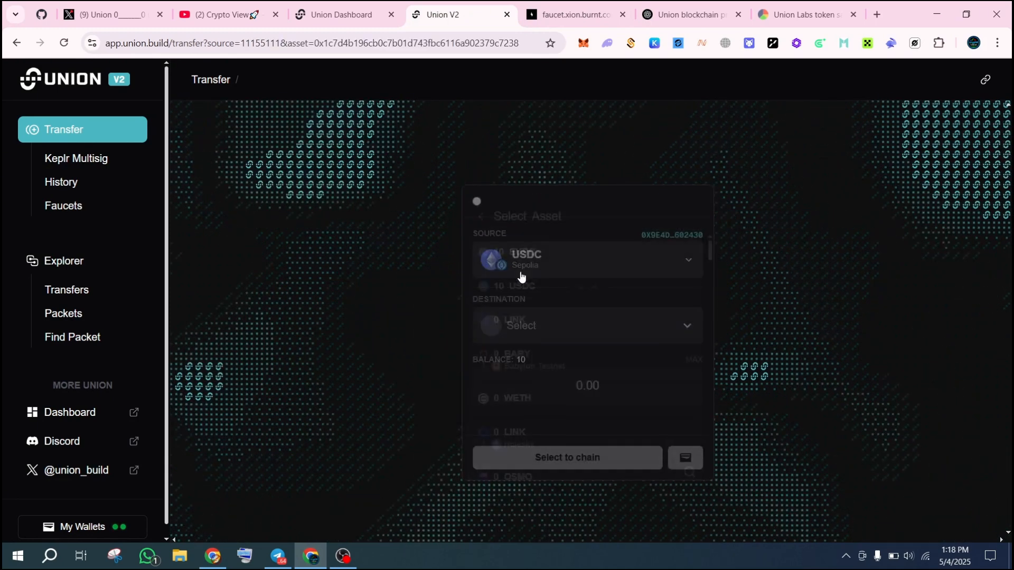
pyautogui.click(629, 327)
pyautogui.click(581, 346)
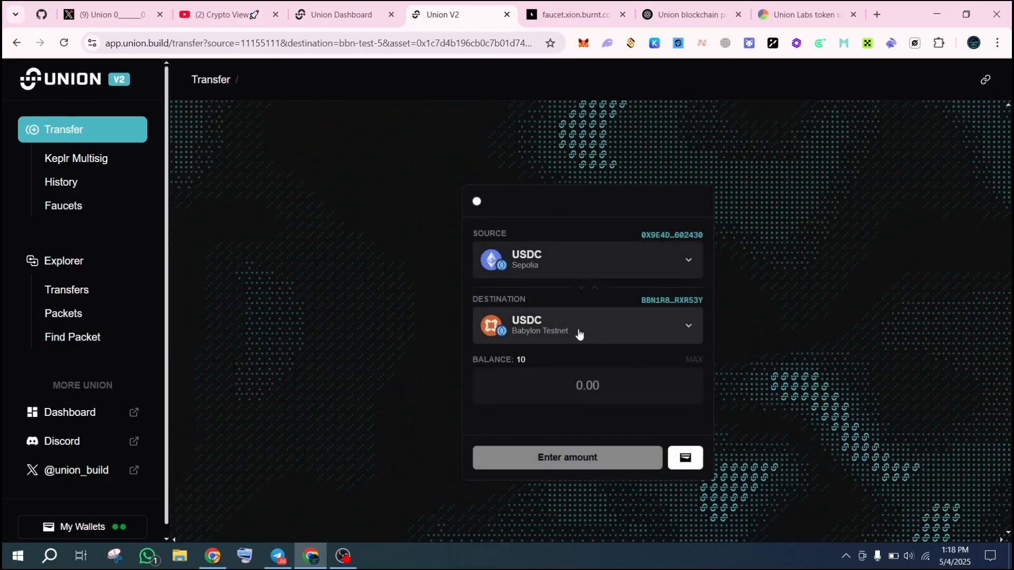
# Set the transfer amount to 1 USDC and submit it with the exact approval amount
pyautogui.click(588, 385)
pyautogui.write('1')
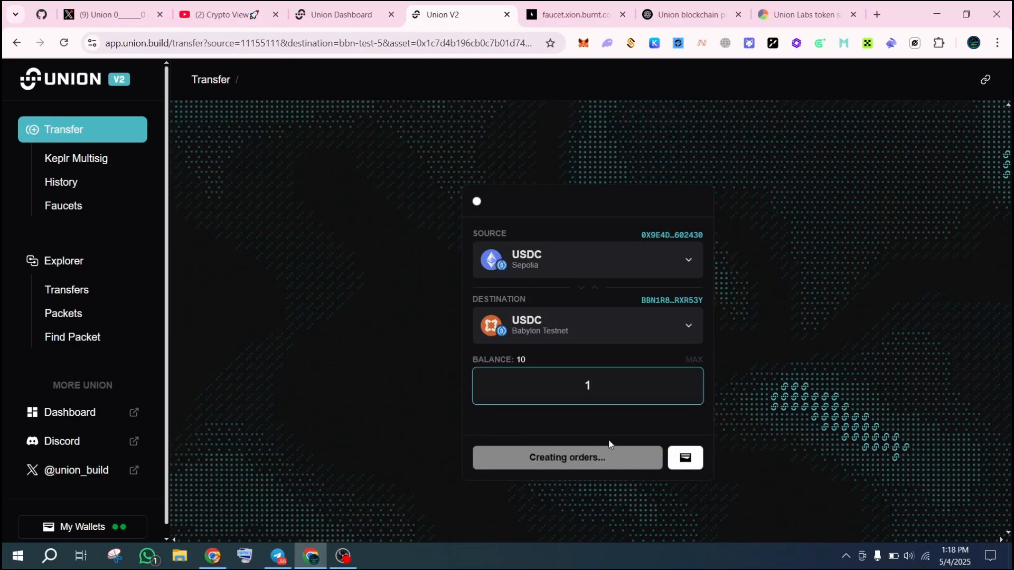
pyautogui.click(578, 458)
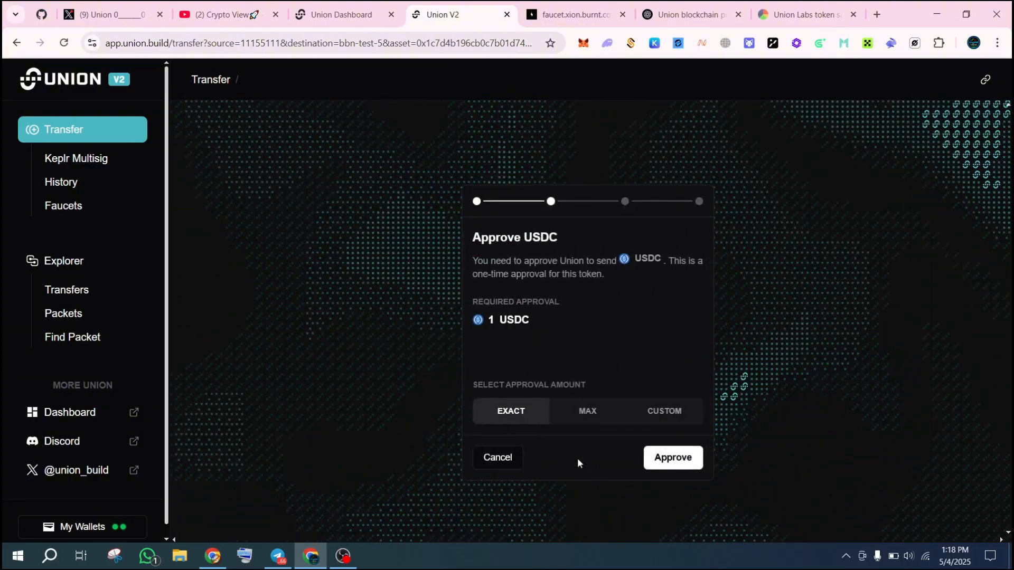
pyautogui.click(683, 463)
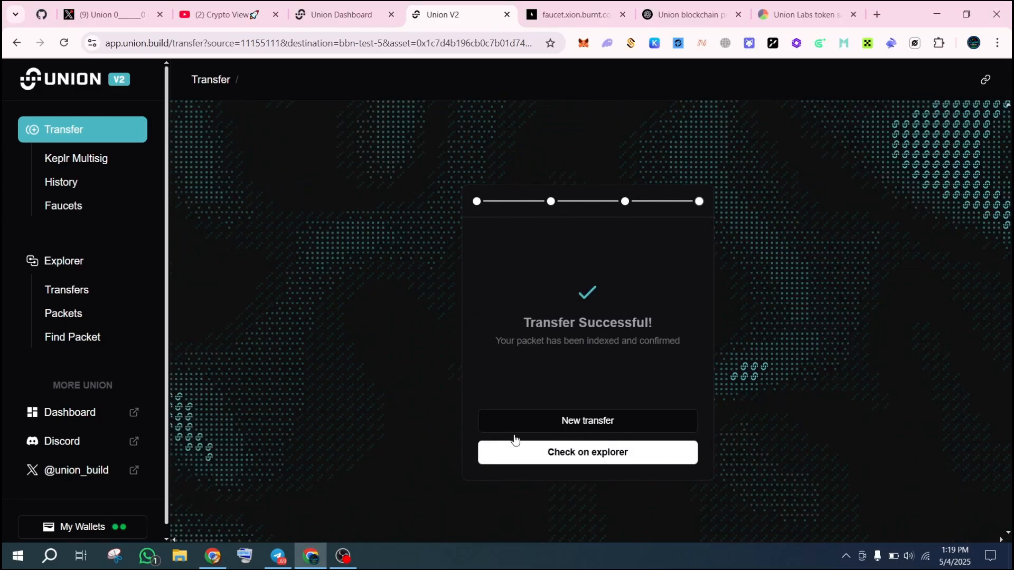
# Open the completed USDC transfer in the explorer and examine its transfer details
pyautogui.click(602, 464)
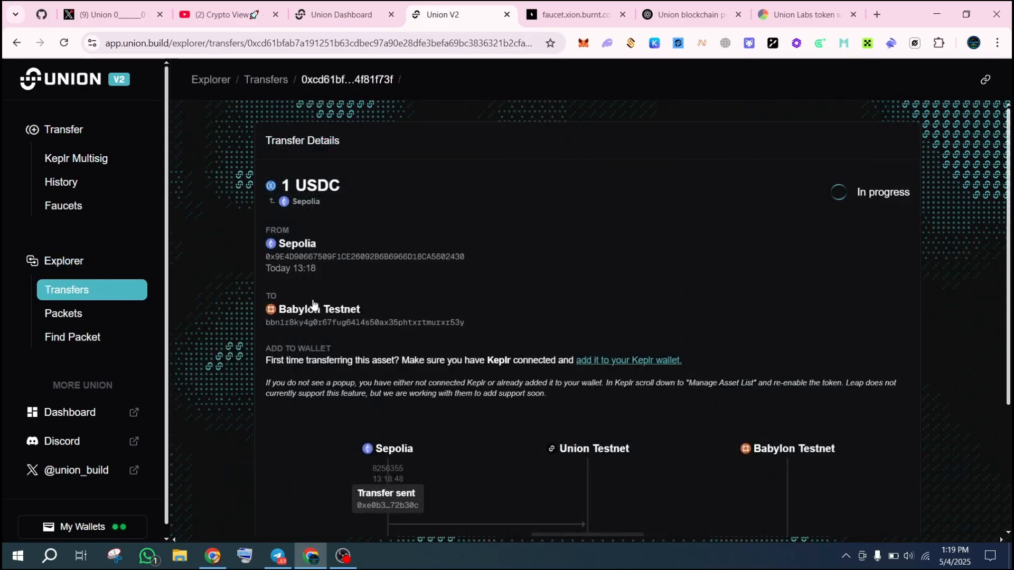
pyautogui.moveTo(267, 176); pyautogui.dragTo(827, 422)
pyautogui.click(670, 289)
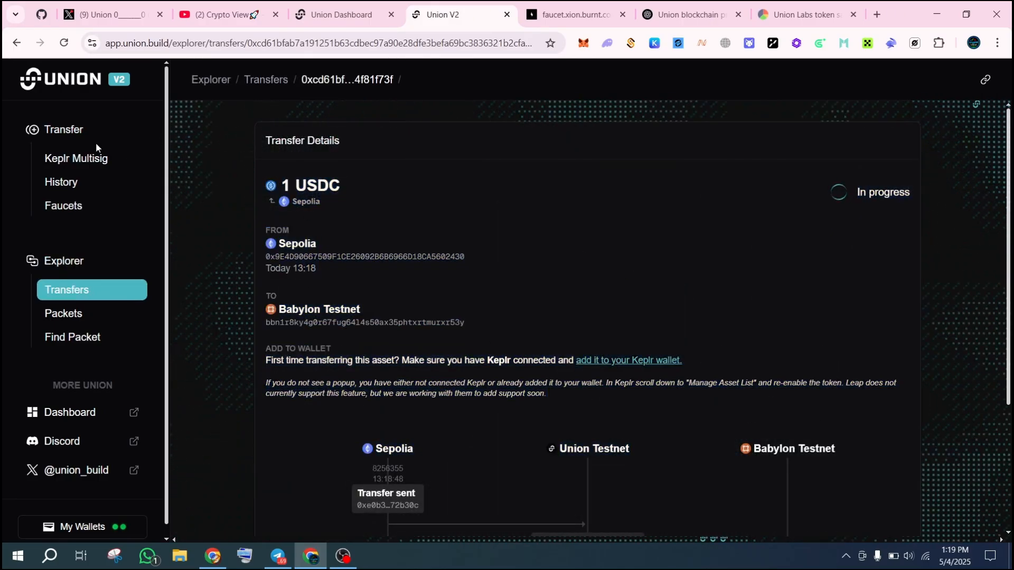
# Start a new transfer and compare the Transfered into Arbitrum achievement's requirement with the available source chains
pyautogui.click(84, 130)
pyautogui.click(338, 14)
pyautogui.scroll(-10, 357, 320)
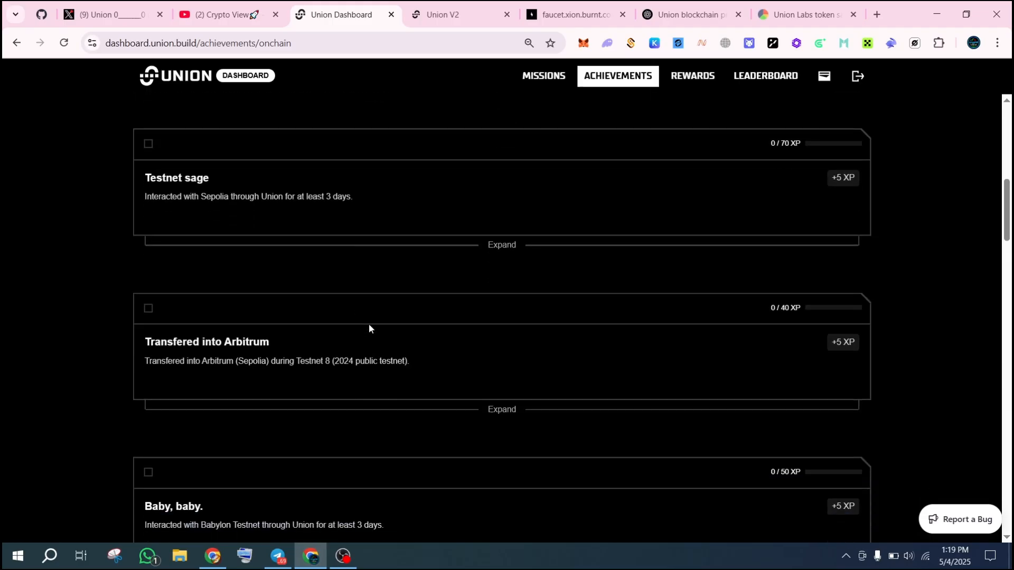
pyautogui.scroll(-1, 365, 328)
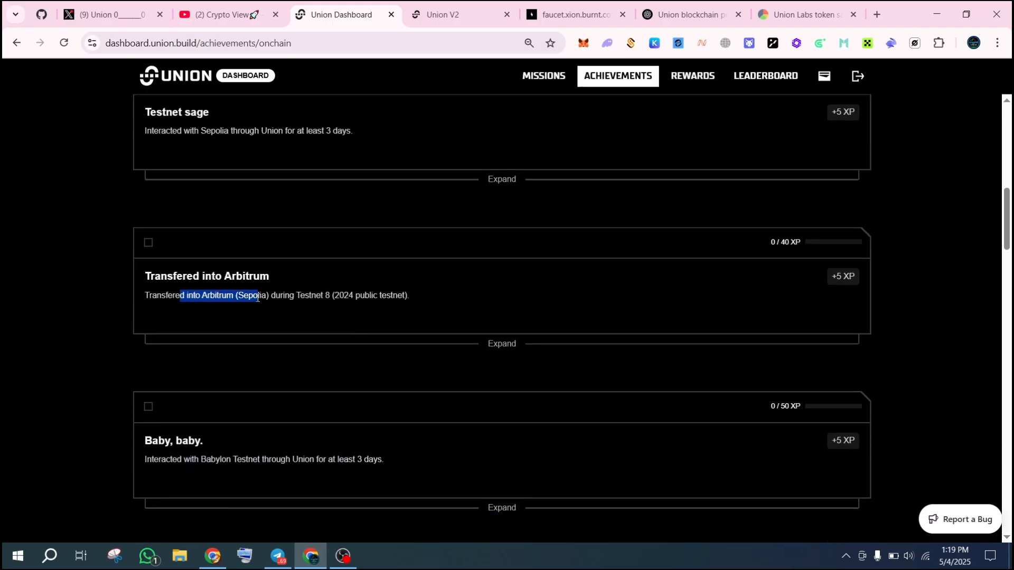
pyautogui.click(418, 5)
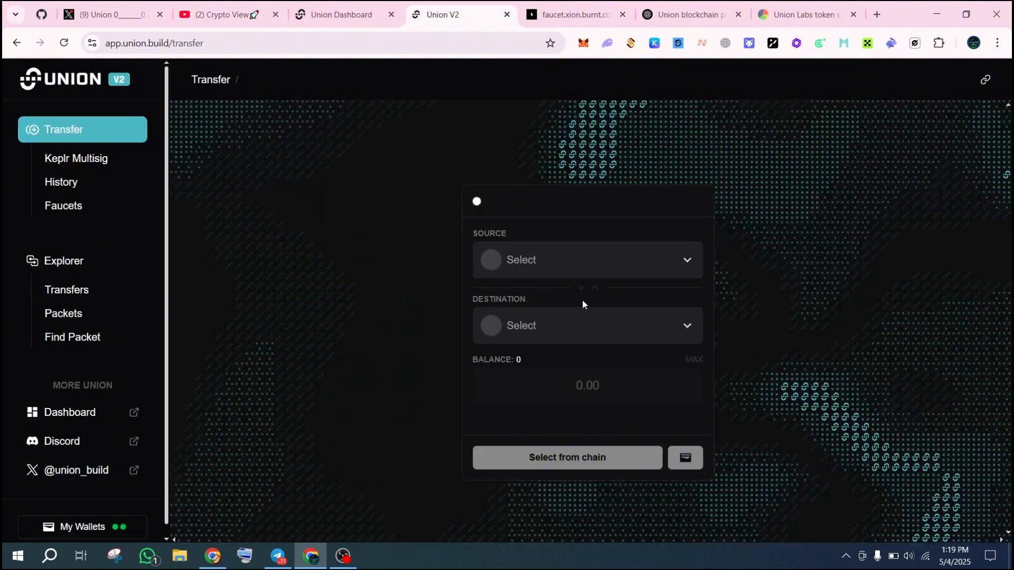
pyautogui.click(599, 259)
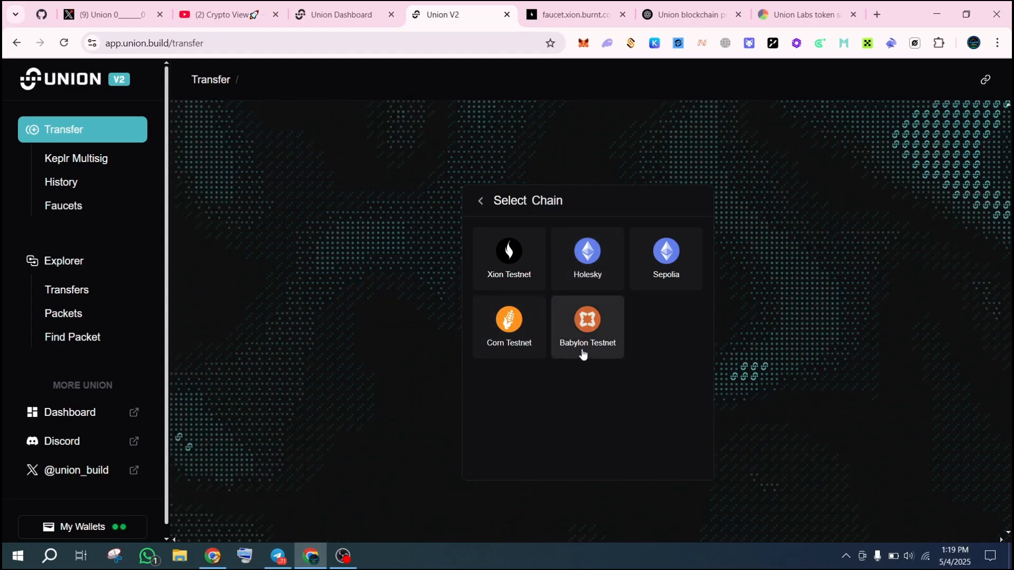
# Check the Babylon Testnet requirement of the Baby, baby. achievement on the Union Dashboard
pyautogui.click(341, 14)
pyautogui.scroll(-2, 284, 355)
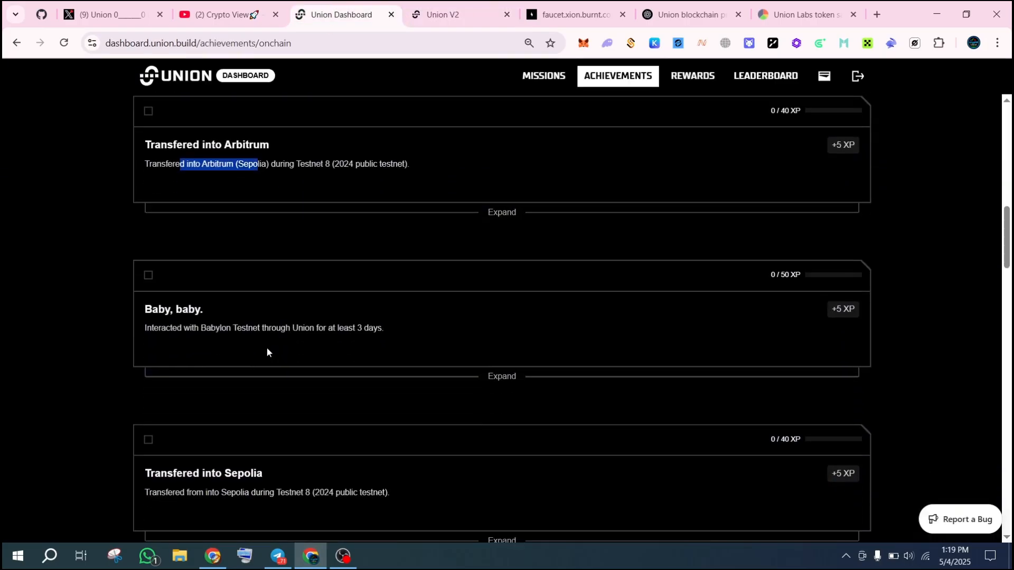
pyautogui.moveTo(204, 331); pyautogui.dragTo(308, 329)
pyautogui.click(309, 328)
# Look over the Corn Testnet assets in Union V2, and set BABY on Babylon Testnet as the transfer source
pyautogui.click(447, 15)
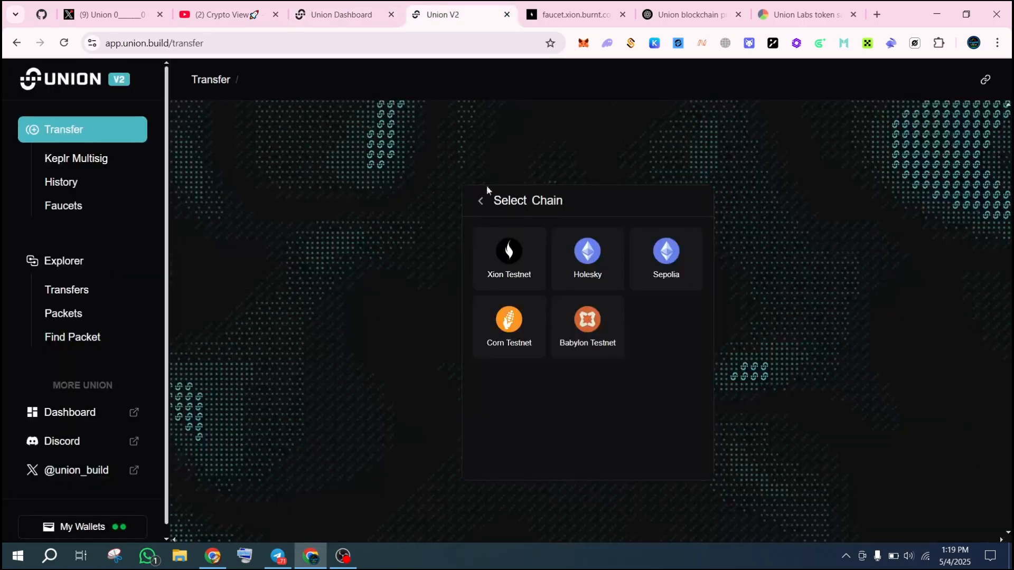
pyautogui.click(508, 325)
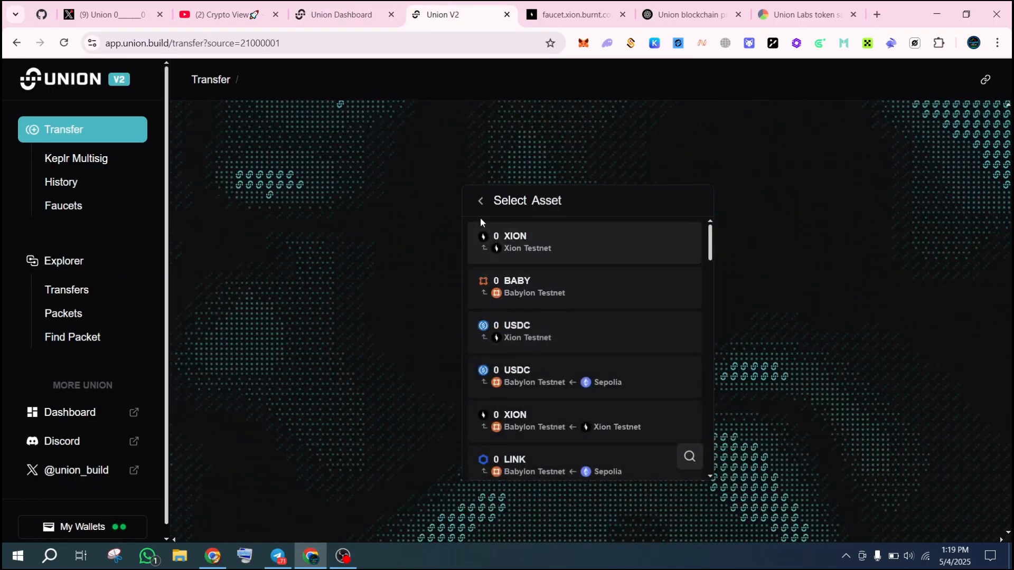
pyautogui.click(481, 200)
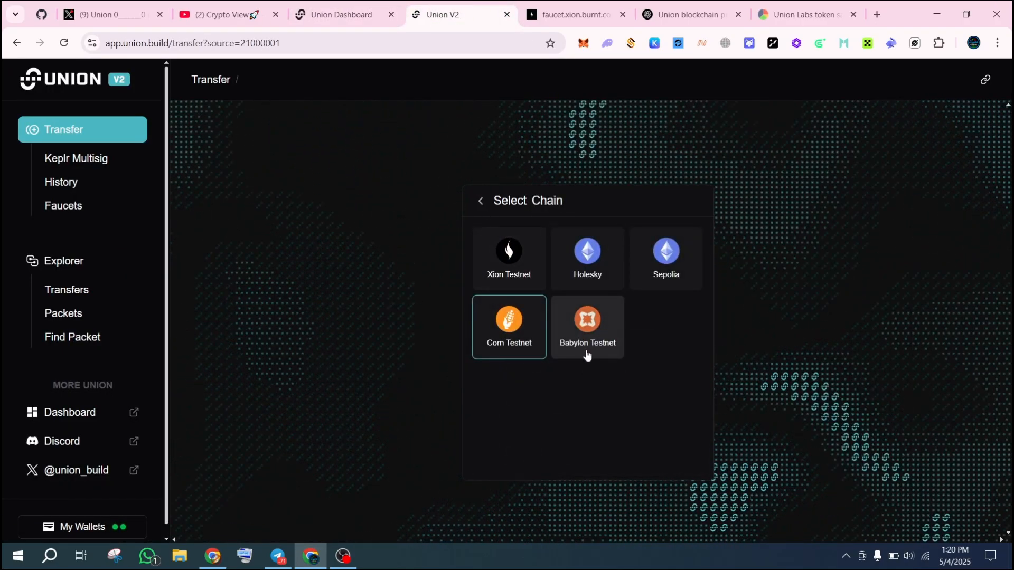
pyautogui.click(583, 329)
pyautogui.click(523, 232)
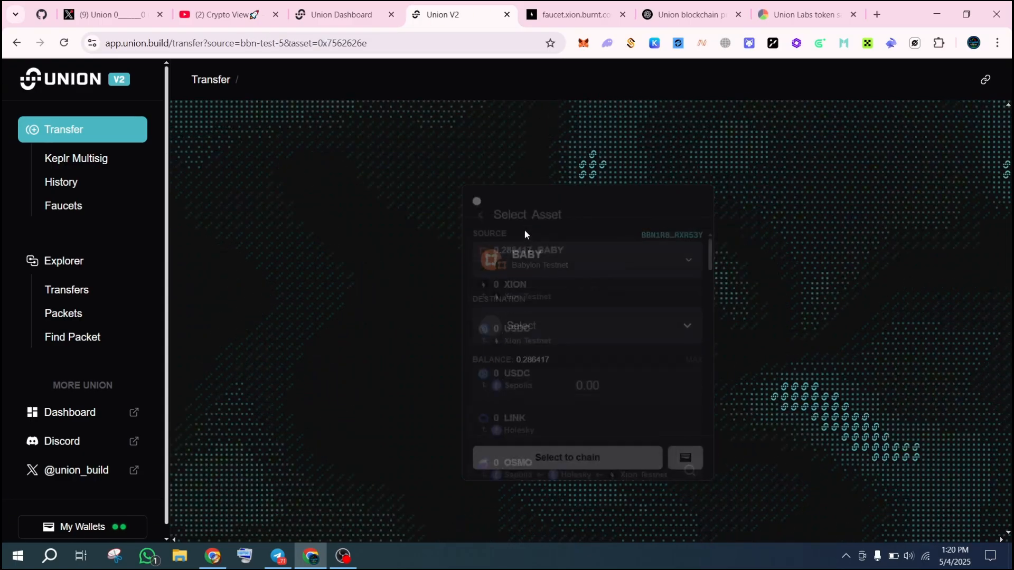
# Review the Union Dashboard's onchain achievements from Entering the cave... to the Transfered into Sepolia requirement
pyautogui.click(346, 6)
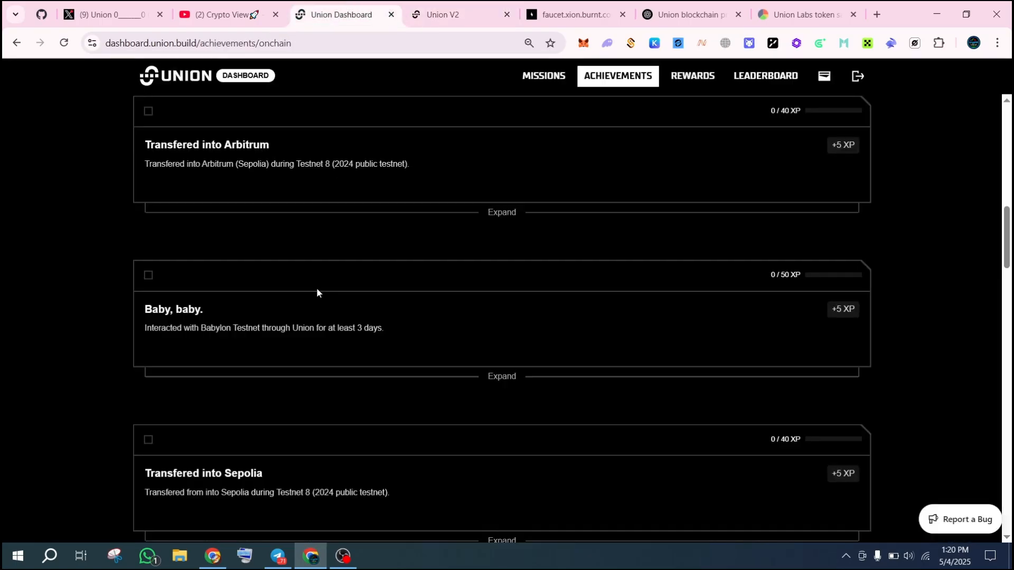
pyautogui.scroll(10, 270, 305)
pyautogui.scroll(-4, 268, 301)
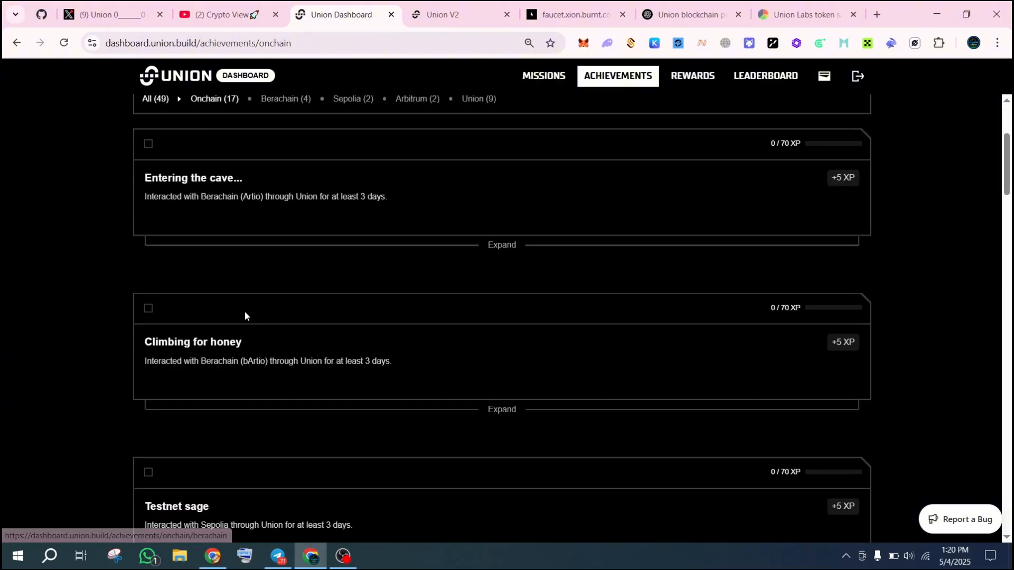
pyautogui.click(351, 194)
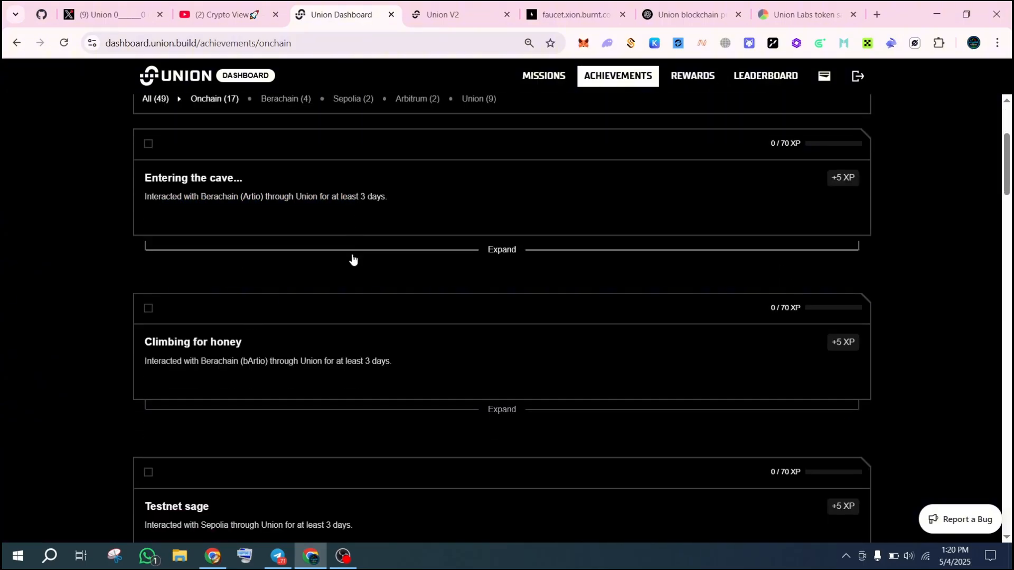
pyautogui.scroll(-12, 350, 279)
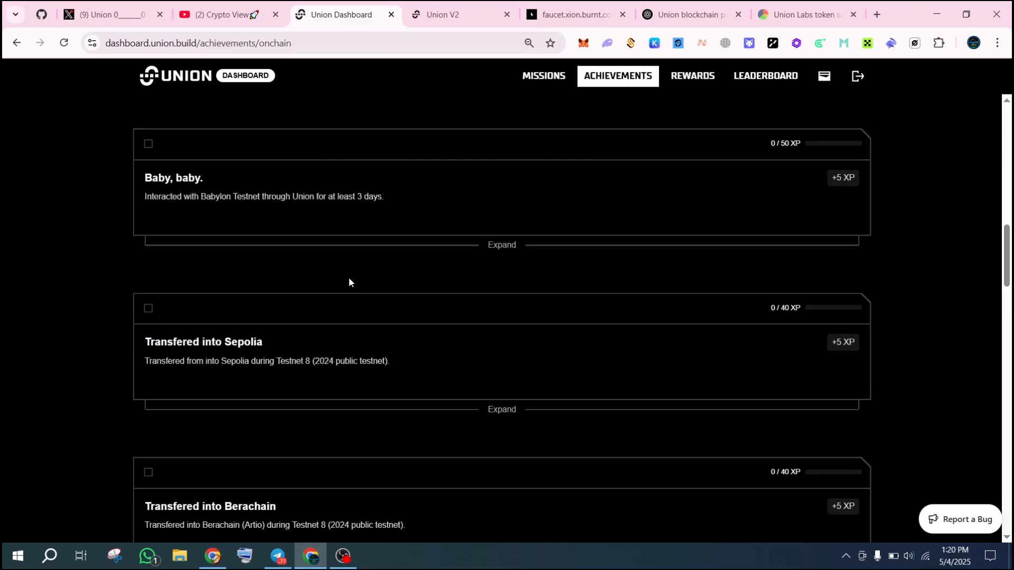
pyautogui.scroll(-1, 246, 383)
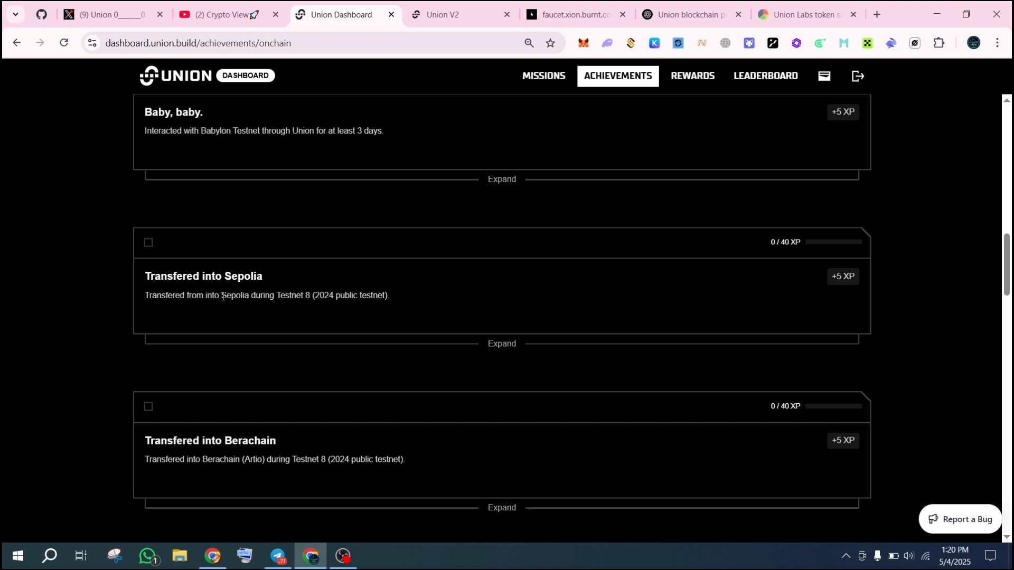
pyautogui.moveTo(222, 295); pyautogui.dragTo(326, 296)
pyautogui.click(323, 297)
# Check the Transfered into Berachain and Beracurious requirements, and bring up the Union V2 transfer form for comparison
pyautogui.scroll(-3, 323, 298)
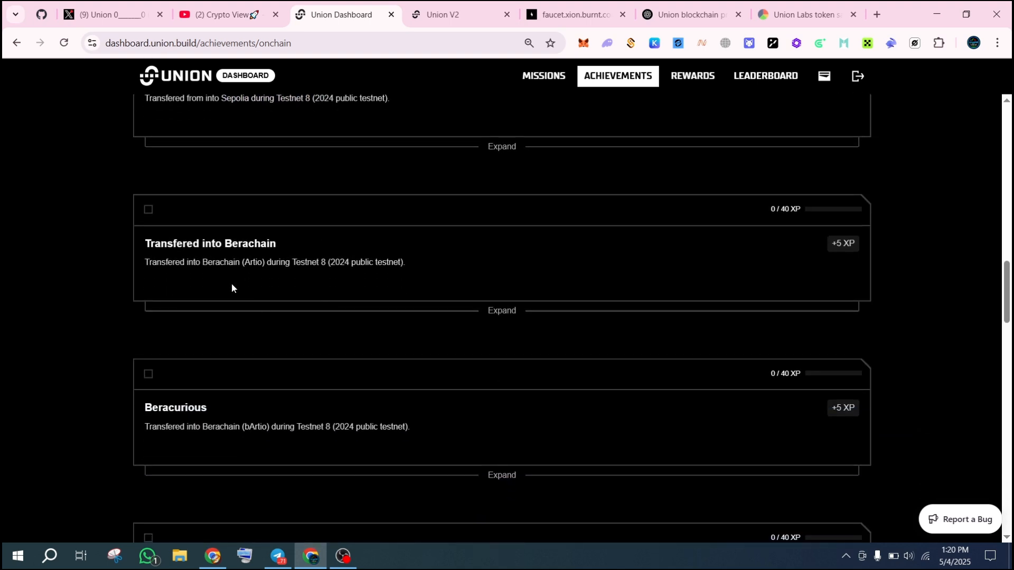
pyautogui.click(302, 274)
pyautogui.scroll(-3, 303, 265)
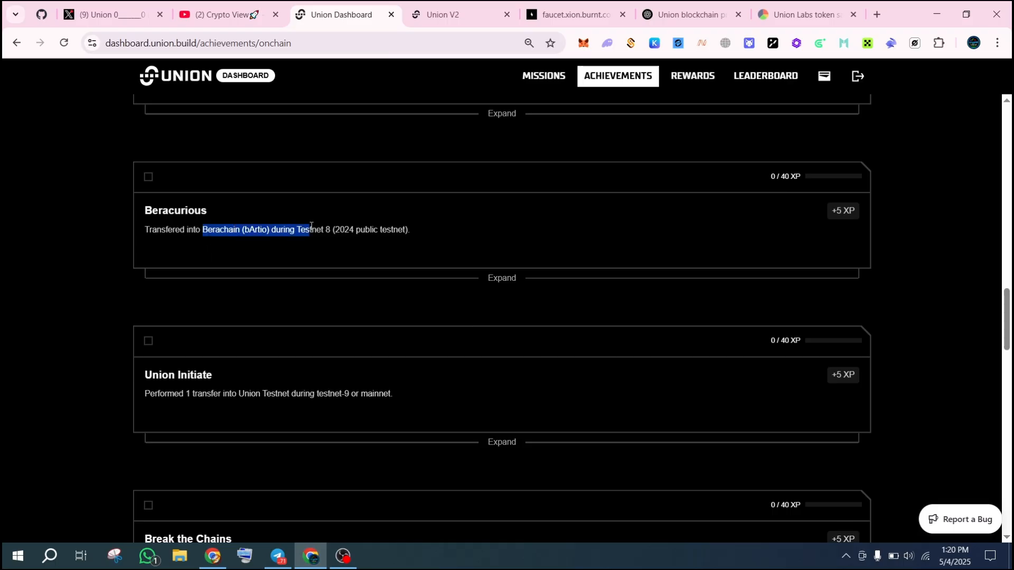
pyautogui.click(467, 6)
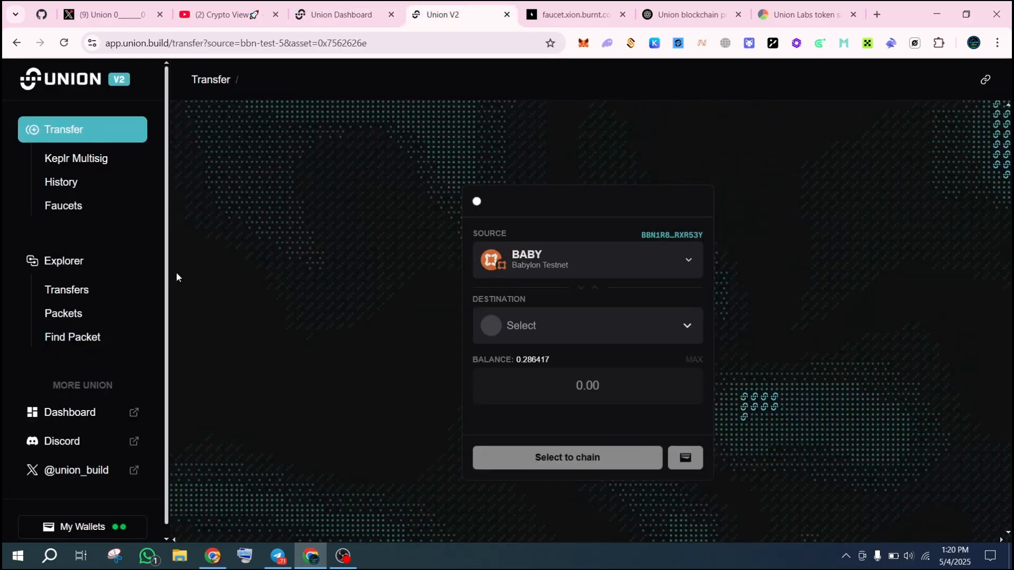
# Return to the Union Dashboard and check the Union Initiate, Break the Chains and Holesky is the Start requirements
pyautogui.click(324, 14)
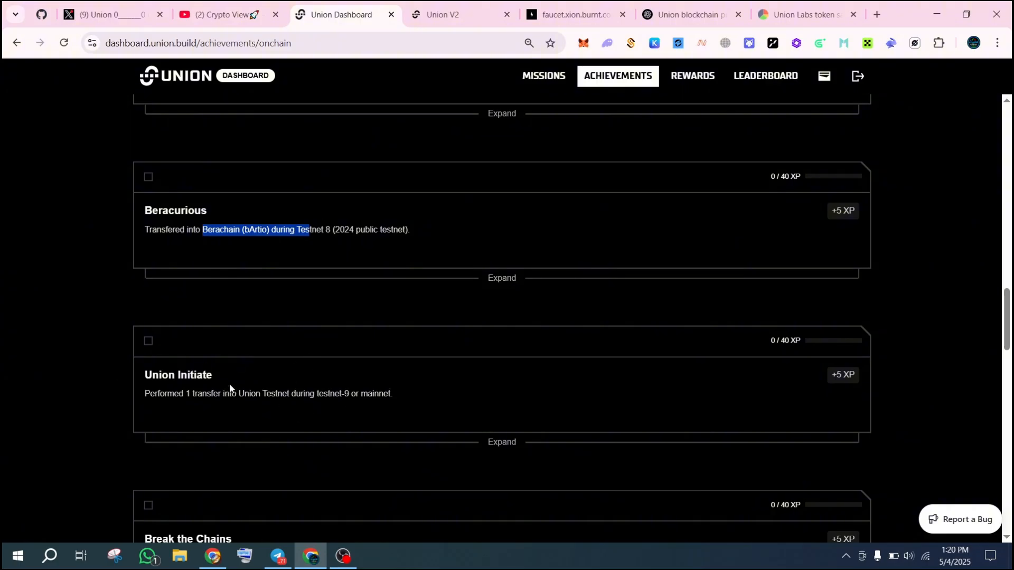
pyautogui.scroll(-4, 224, 385)
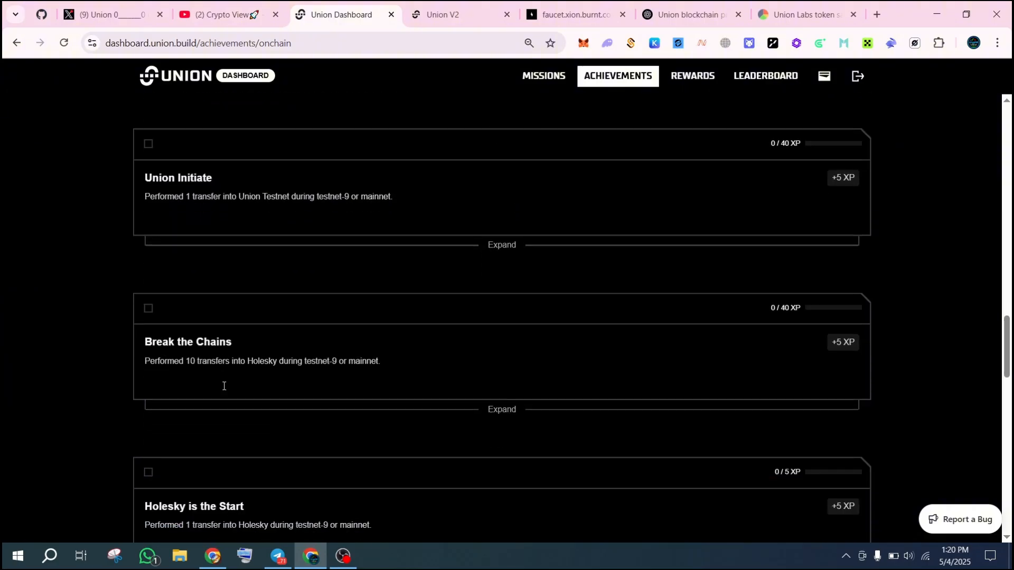
pyautogui.click(322, 365)
pyautogui.scroll(-3, 285, 363)
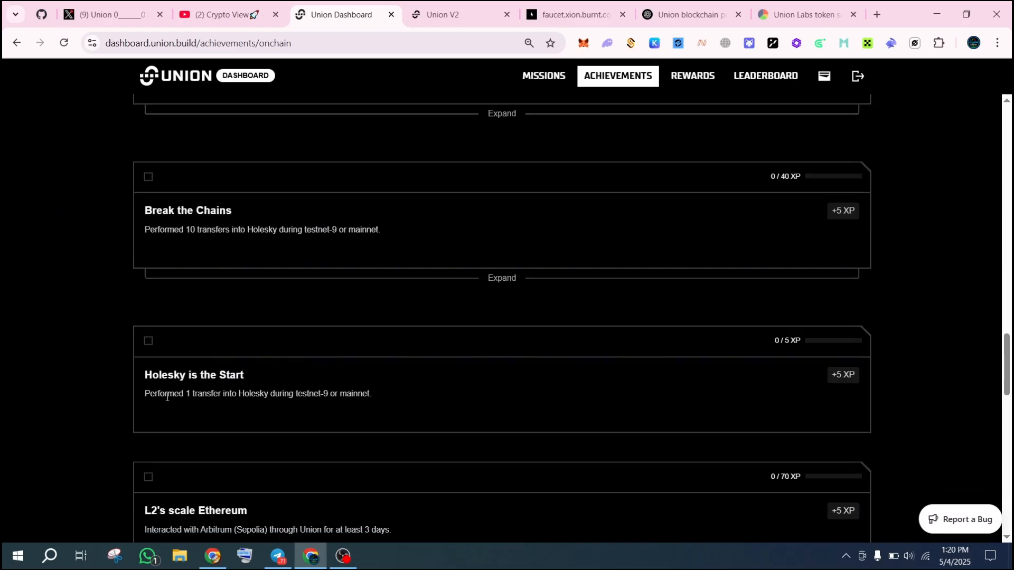
# Review the Union Dashboard achievements from Holesky is the Start through L2's scale Ethereum and Babylon Beginner to We're bridging, baby
pyautogui.click(319, 395)
pyautogui.scroll(-4, 317, 391)
pyautogui.moveTo(183, 333); pyautogui.dragTo(290, 333)
pyautogui.scroll(-4, 220, 331)
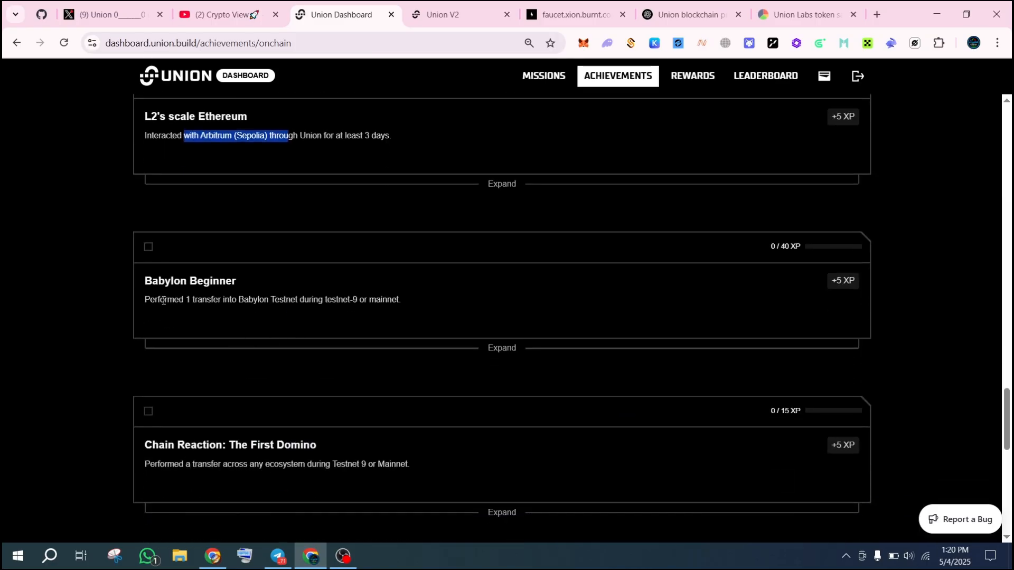
pyautogui.moveTo(158, 301); pyautogui.dragTo(183, 300)
pyautogui.click(313, 298)
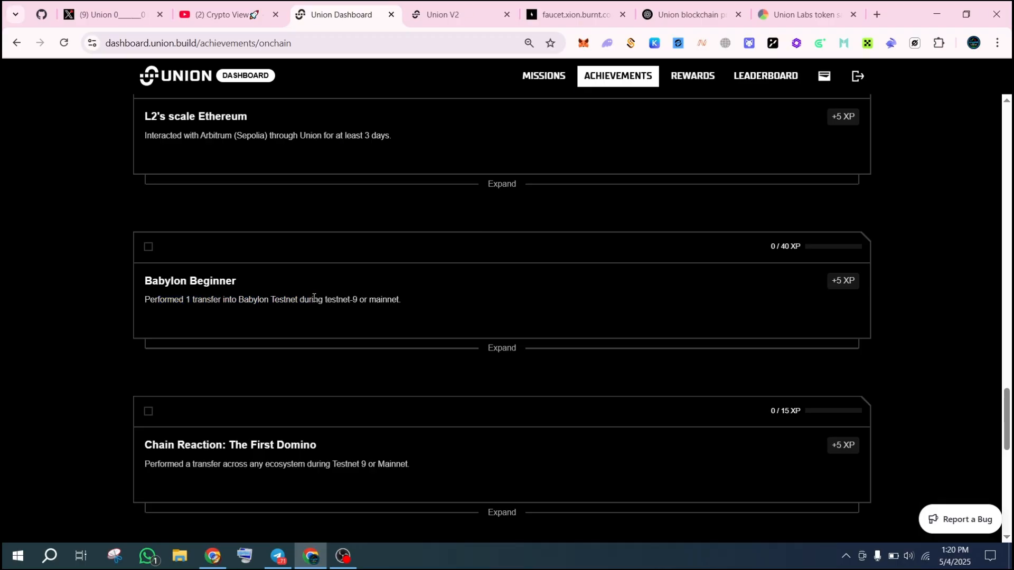
pyautogui.scroll(-4, 274, 336)
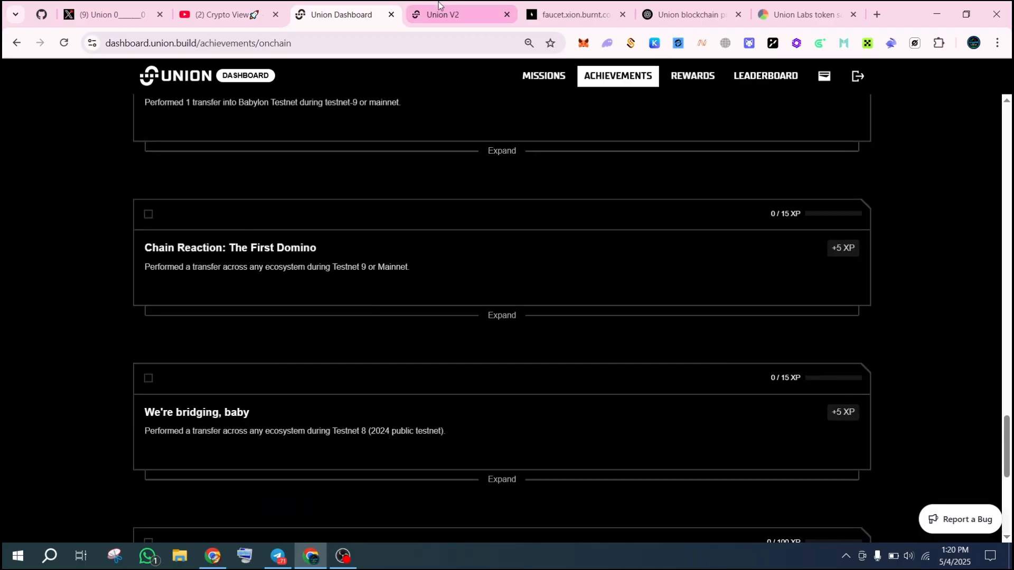
# Set XION on Xion Testnet as the source of a fresh Union V2 transfer, clear it and bring up the source chains again
pyautogui.click(422, 21)
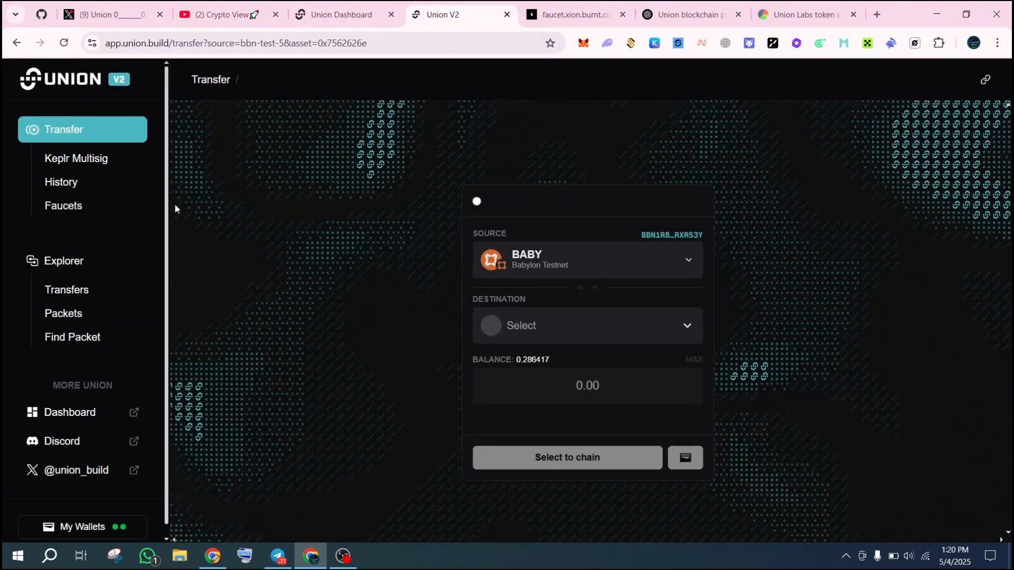
pyautogui.click(105, 140)
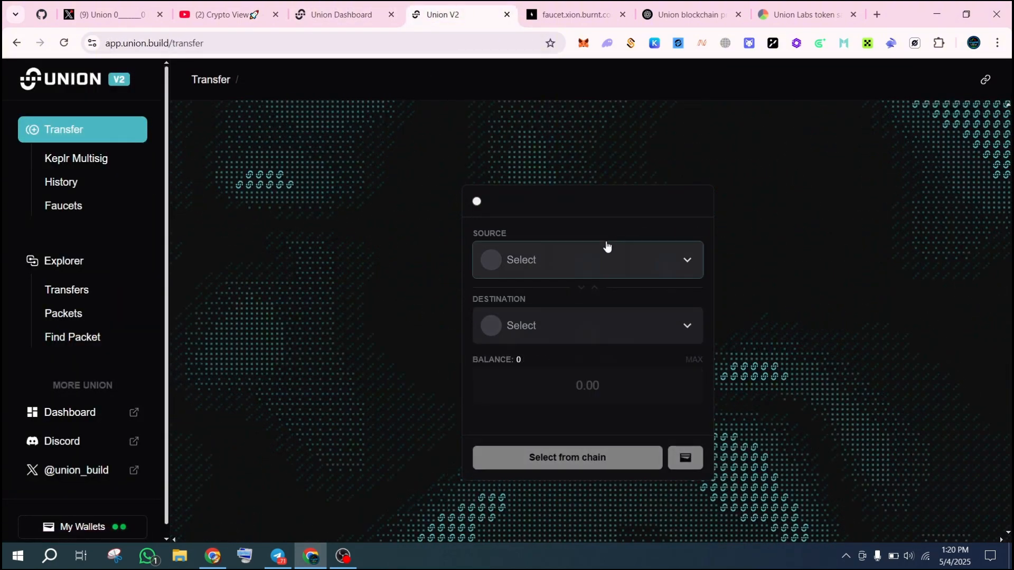
pyautogui.click(606, 248)
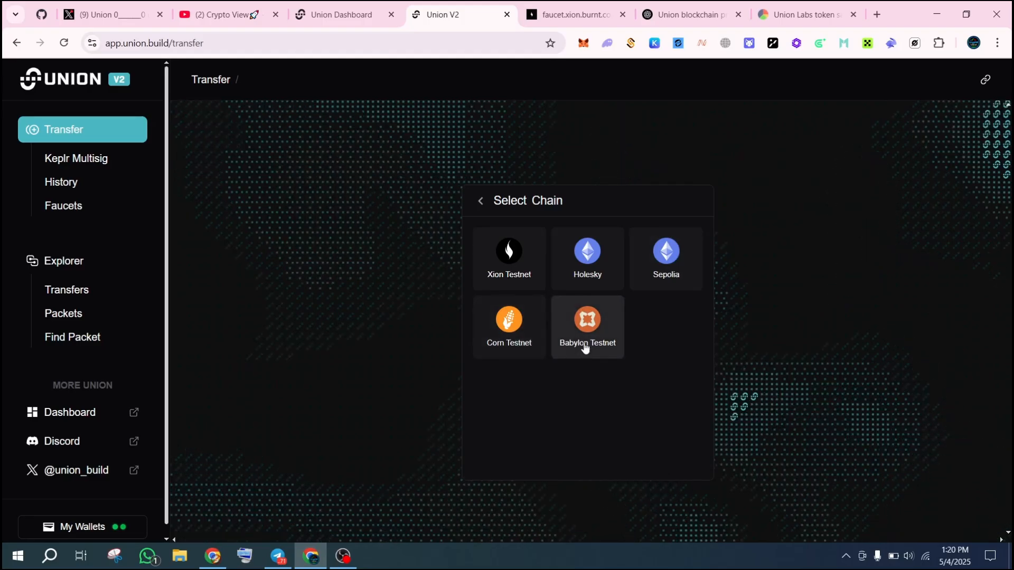
pyautogui.click(516, 281)
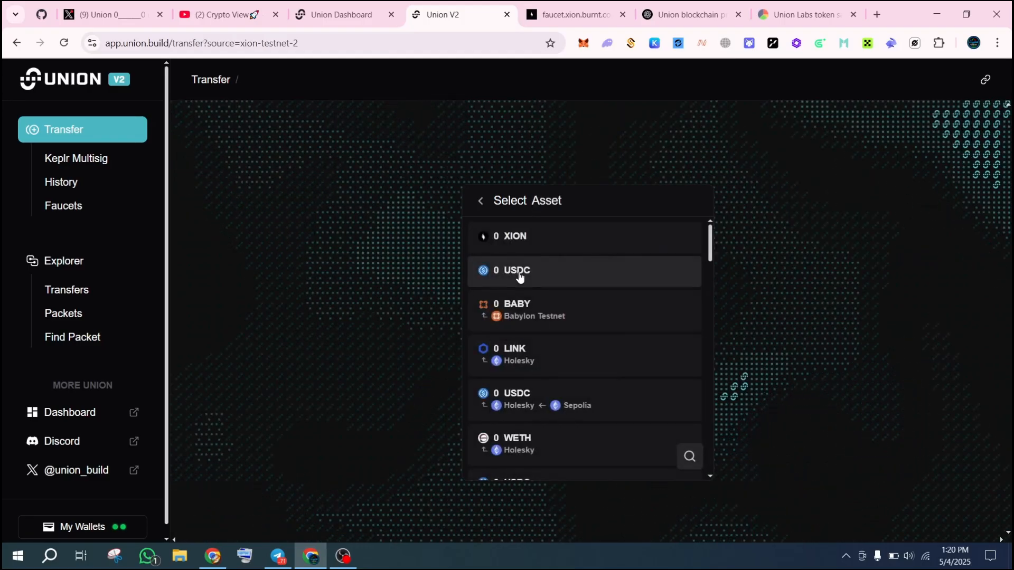
pyautogui.click(528, 247)
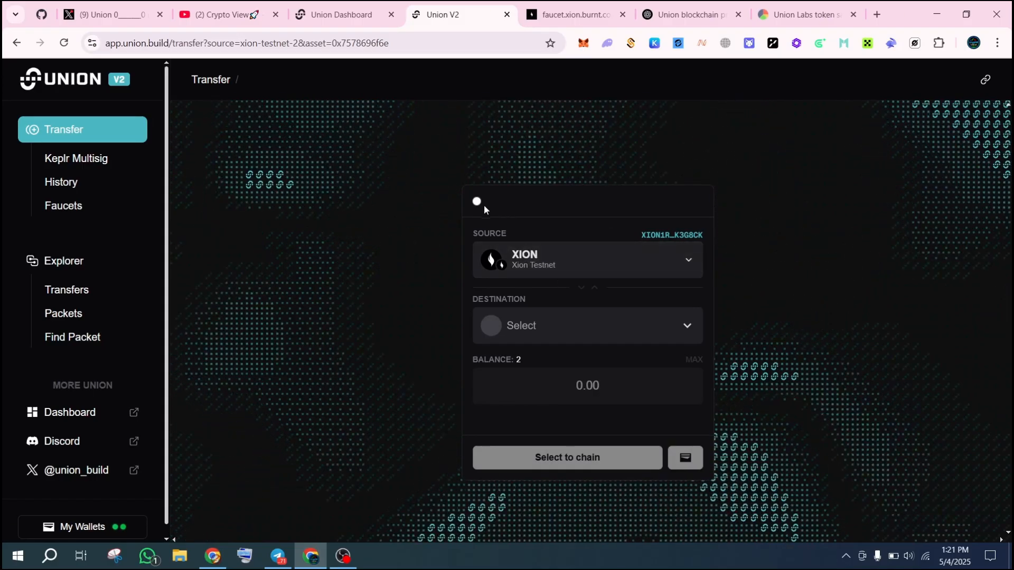
pyautogui.click(35, 134)
pyautogui.click(512, 256)
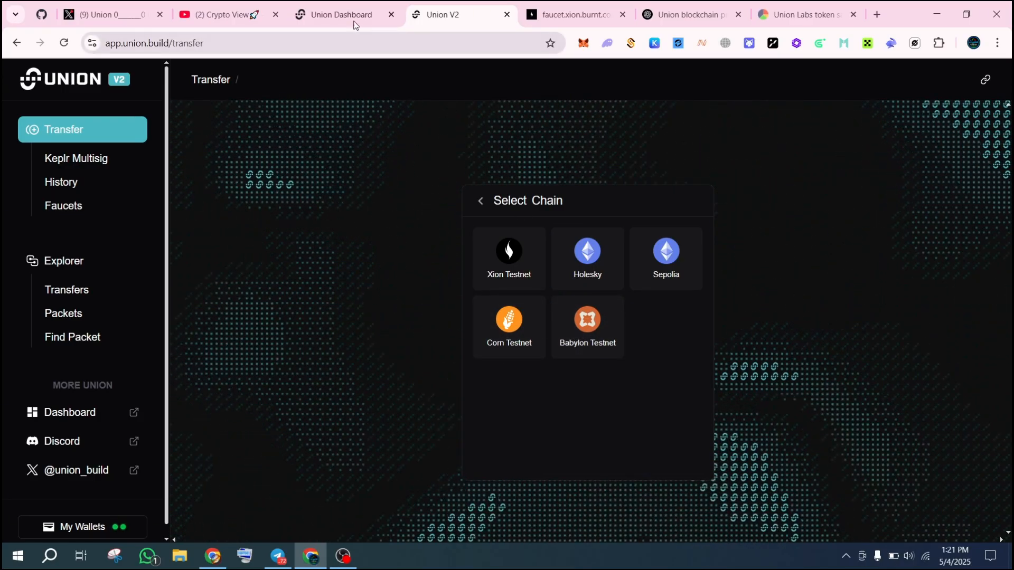
# Return to the Union Dashboard and recheck the onchain achievements from Entering the cave... to Holesky is the Start
pyautogui.click(393, 6)
pyautogui.scroll(-3, 334, 342)
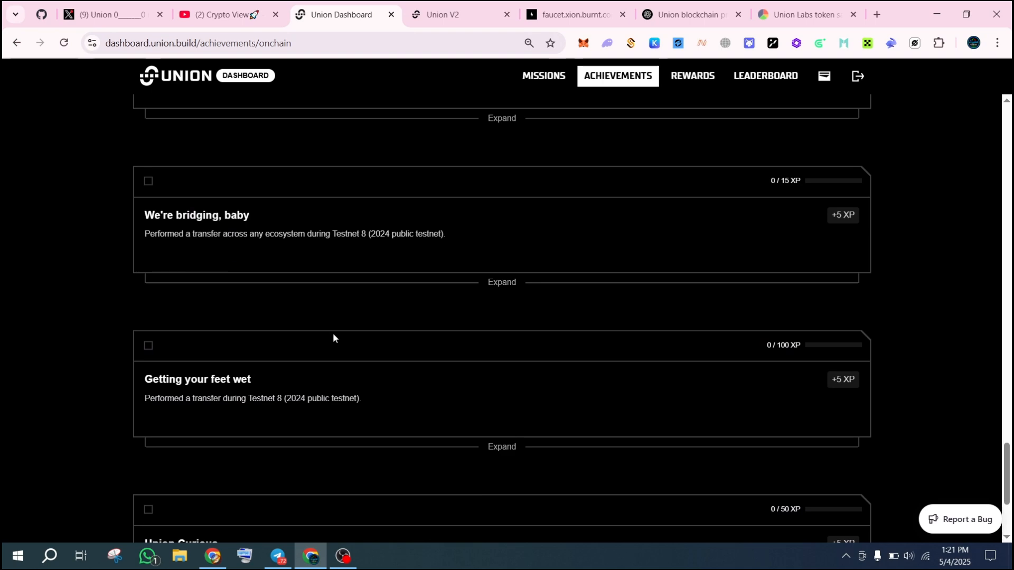
pyautogui.scroll(20, 333, 338)
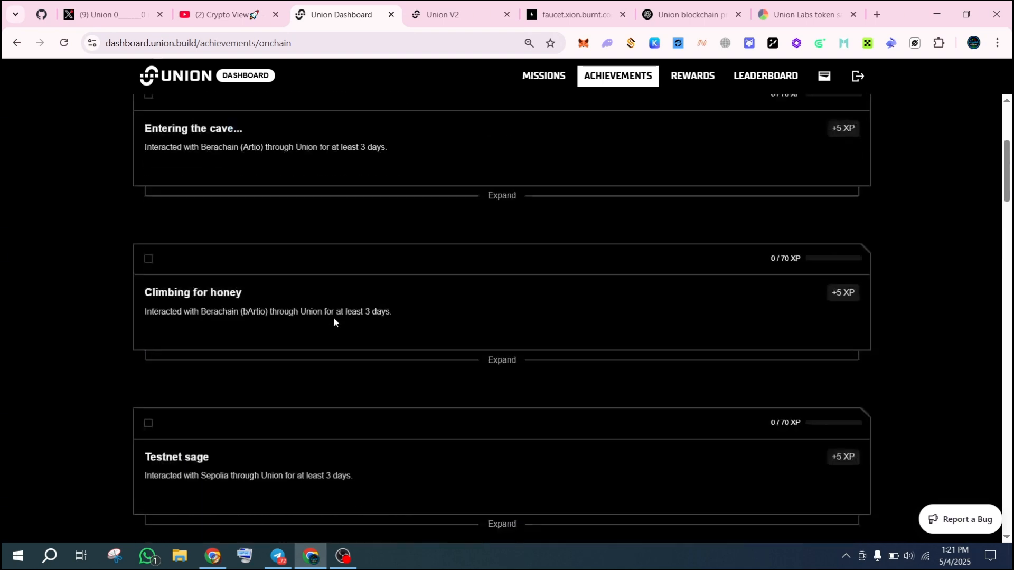
pyautogui.scroll(-10, 332, 320)
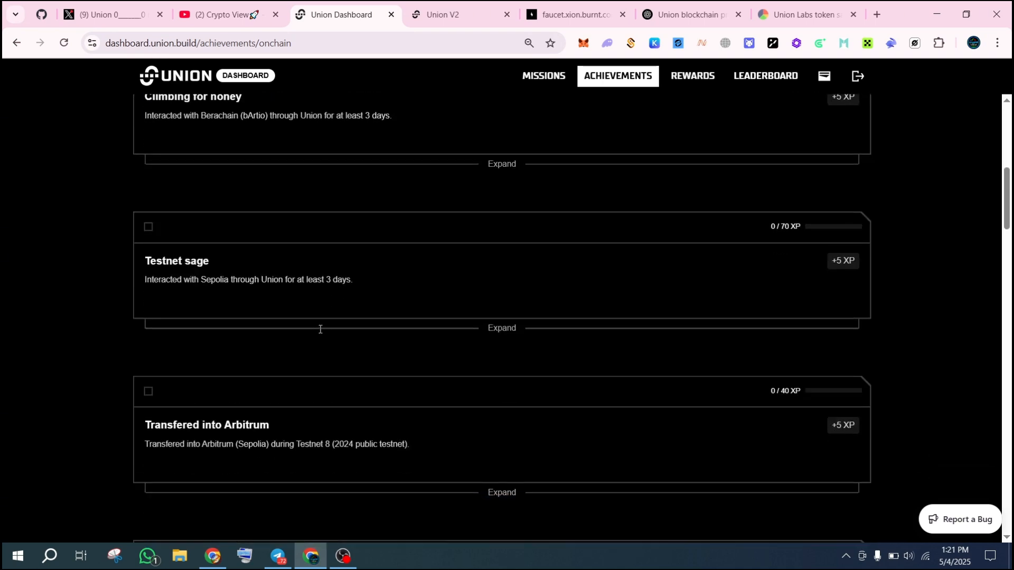
pyautogui.scroll(-5, 320, 329)
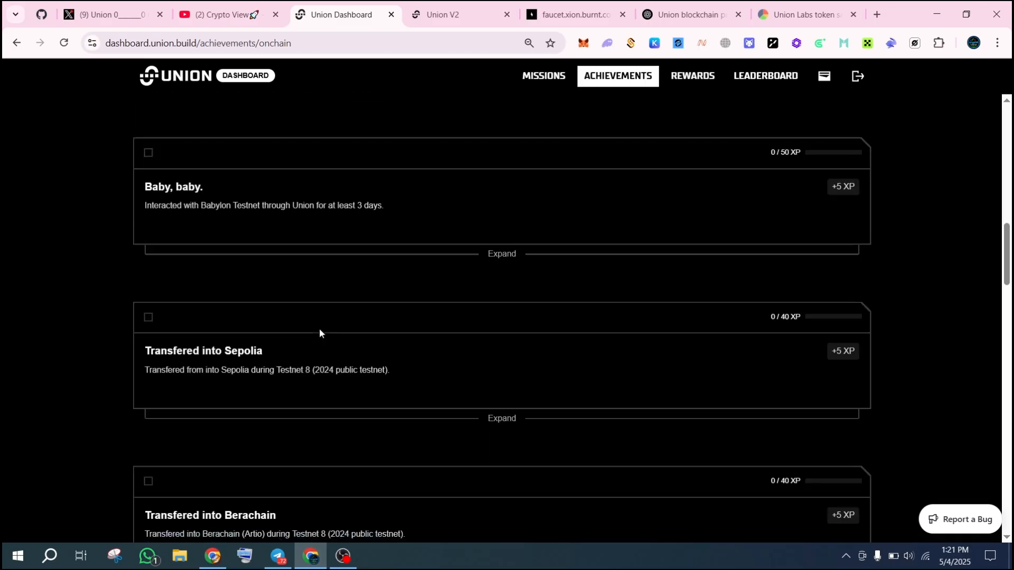
pyautogui.scroll(-7, 320, 333)
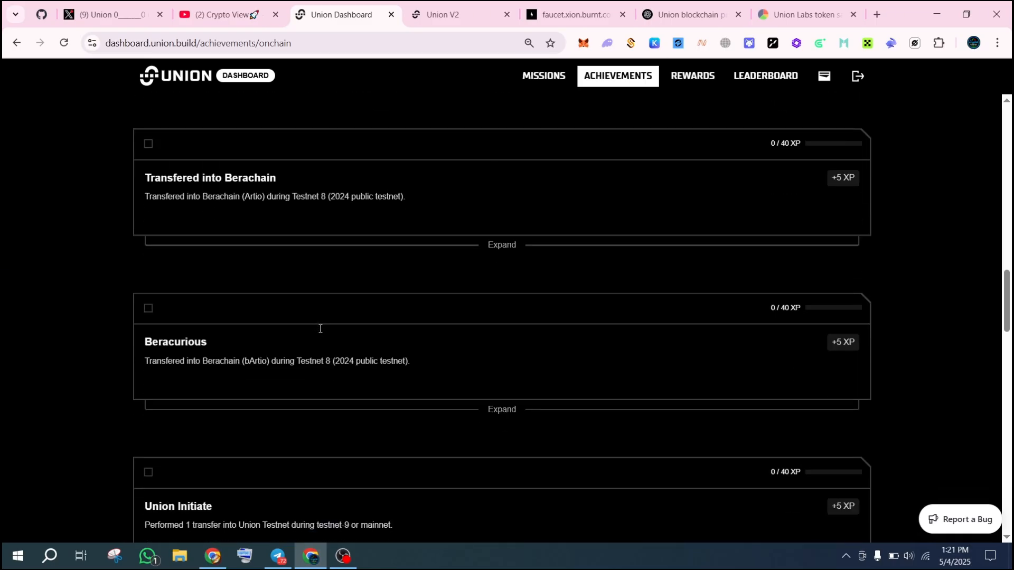
pyautogui.scroll(-5, 320, 333)
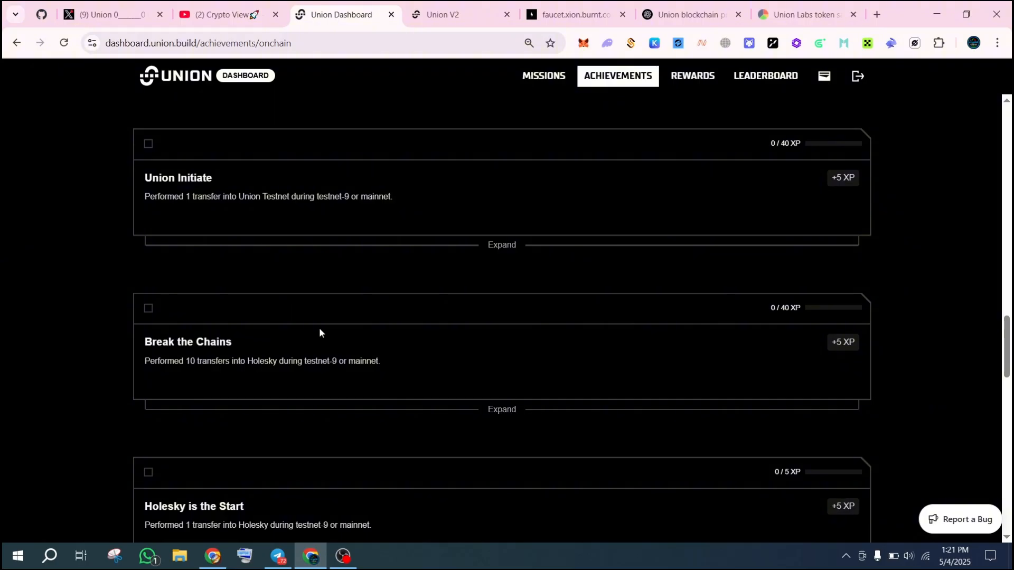
pyautogui.scroll(-2, 319, 333)
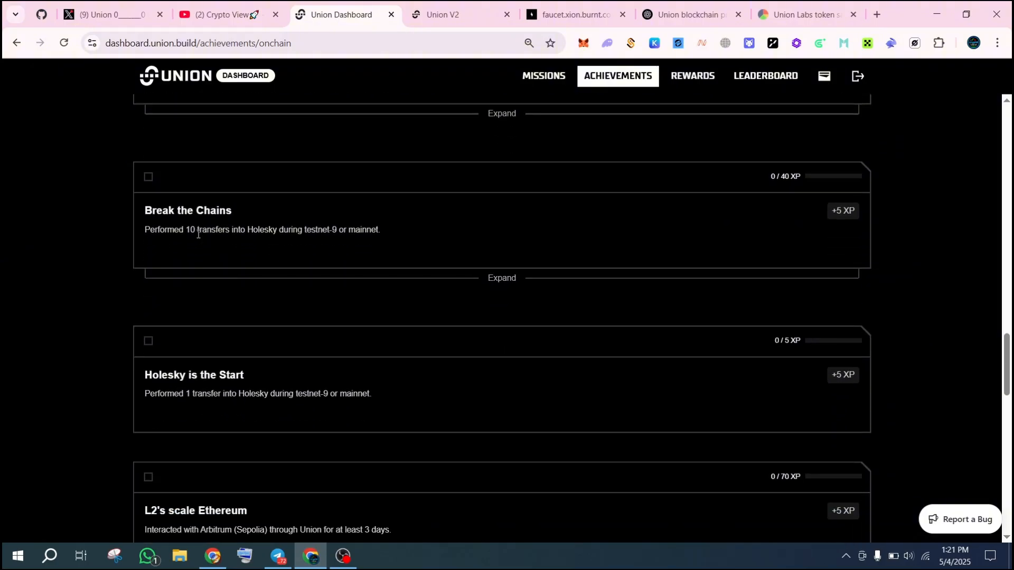
pyautogui.scroll(1, 199, 234)
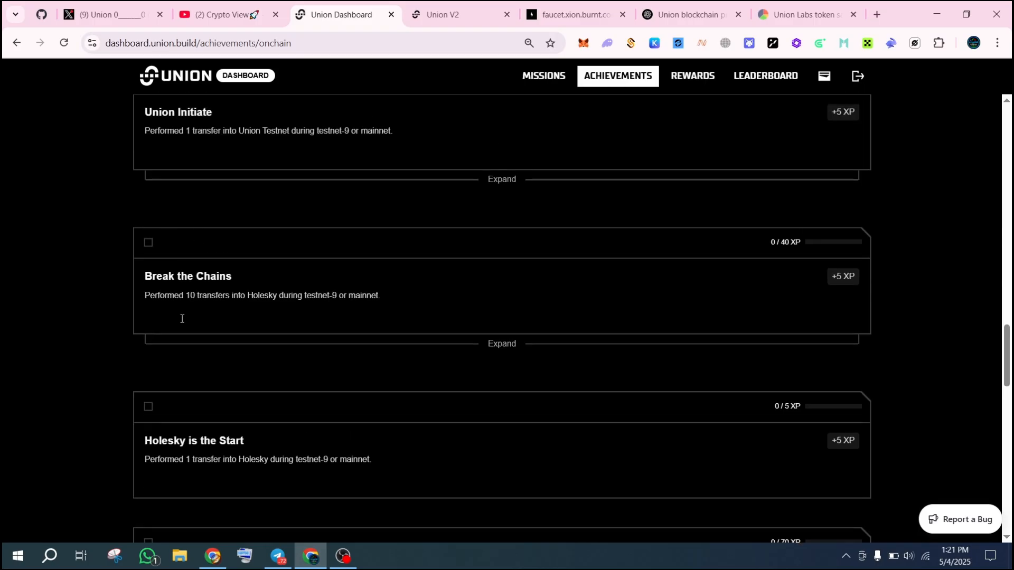
# Expand the Break the Chains achievement and read the required transfers into Holesky for each tier
pyautogui.click(501, 346)
pyautogui.scroll(-2, 500, 346)
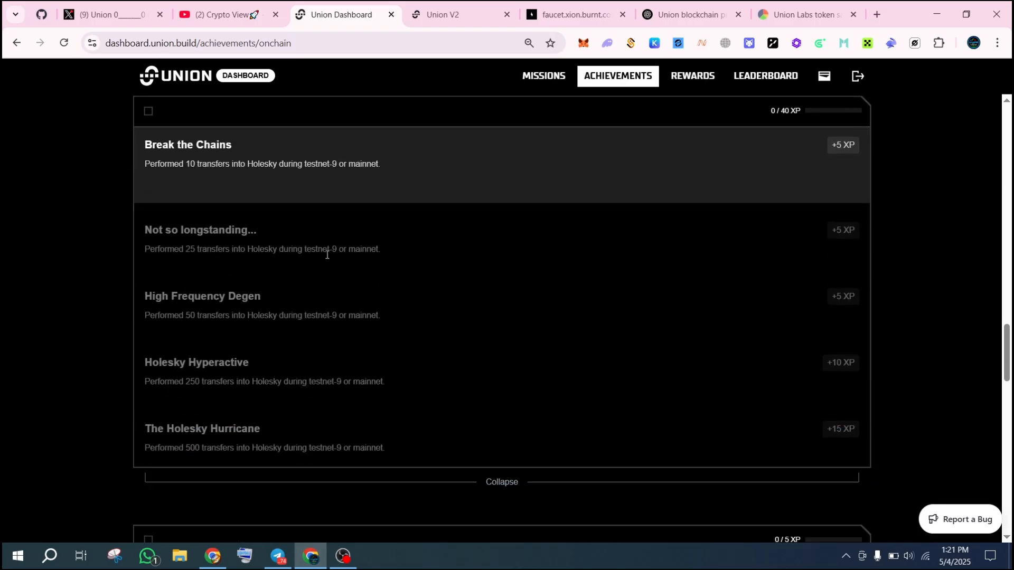
pyautogui.scroll(1, 326, 256)
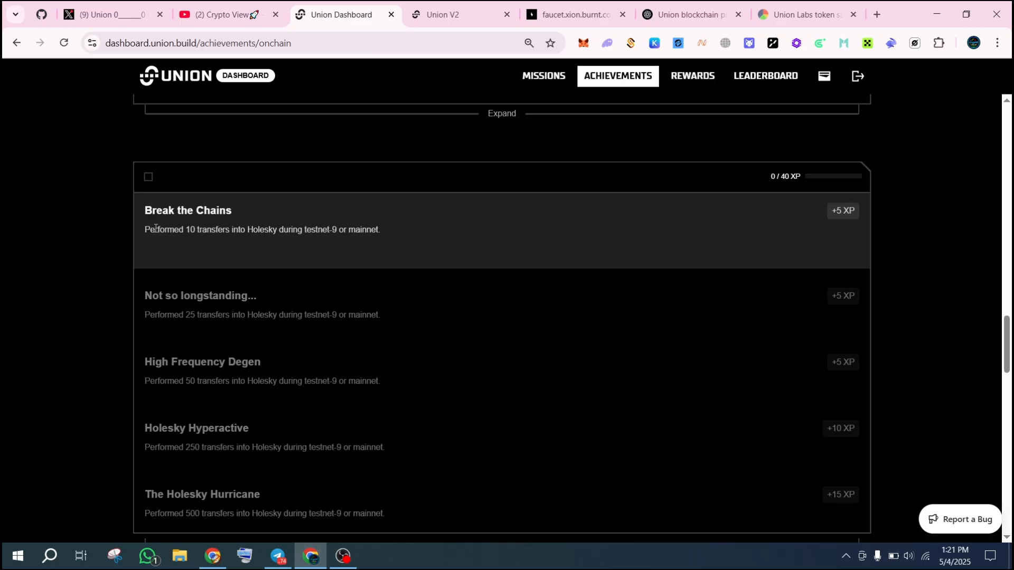
pyautogui.moveTo(233, 229); pyautogui.dragTo(262, 229)
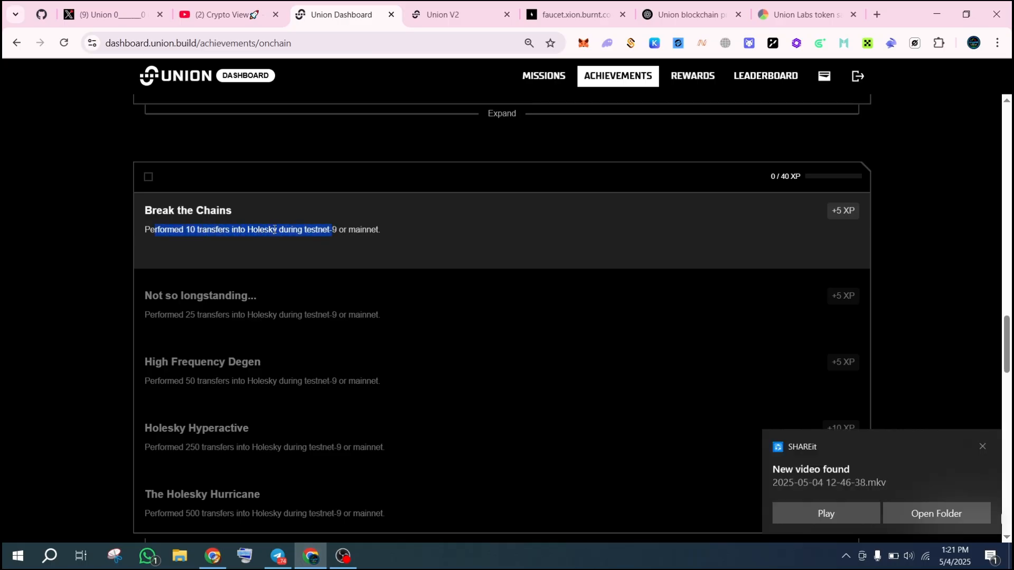
pyautogui.click(319, 207)
# Switch to the Union V2 transfer form, pick XION on Holesky as the source and reopen the chain choices
pyautogui.click(442, 14)
pyautogui.click(577, 261)
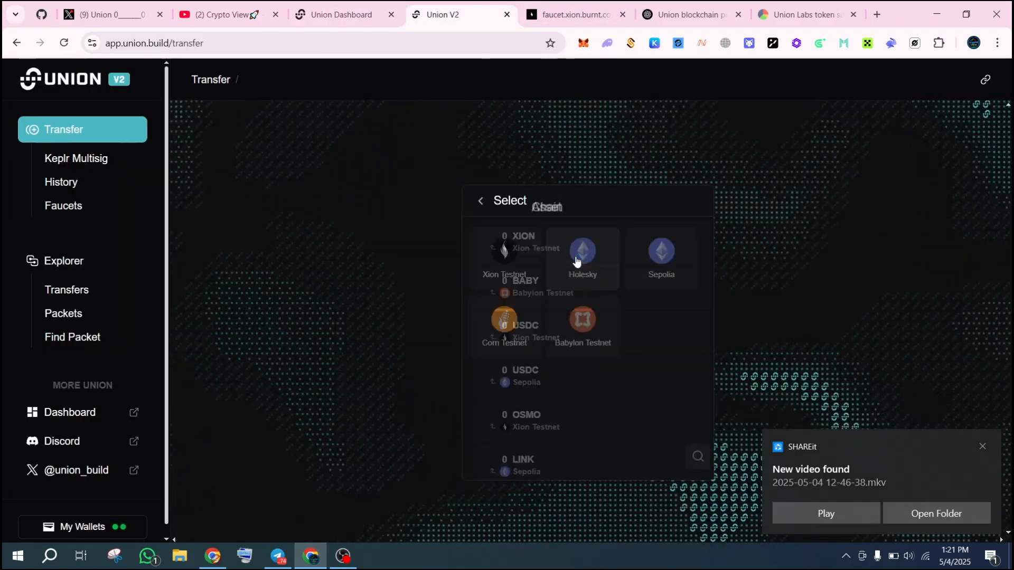
pyautogui.click(549, 260)
pyautogui.click(627, 260)
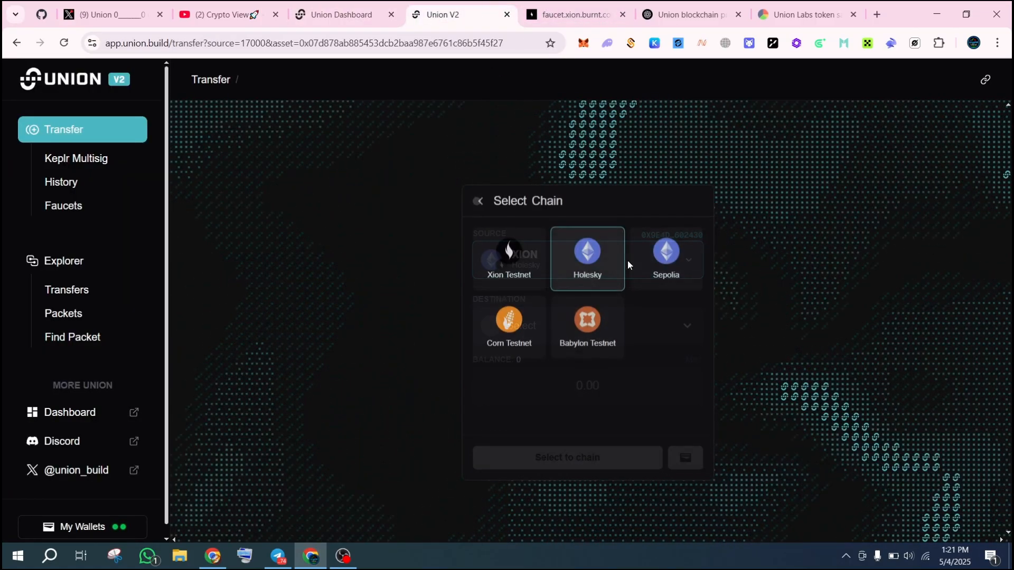
# Look through the source assets offered for Holesky, including the XION token details, and leave the asset list
pyautogui.click(584, 259)
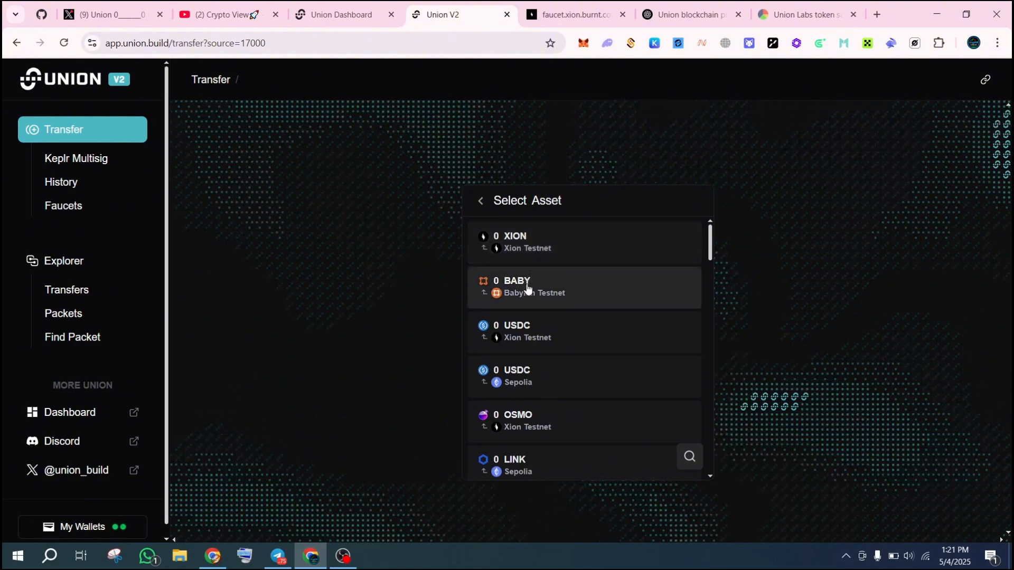
pyautogui.scroll(-3, 531, 402)
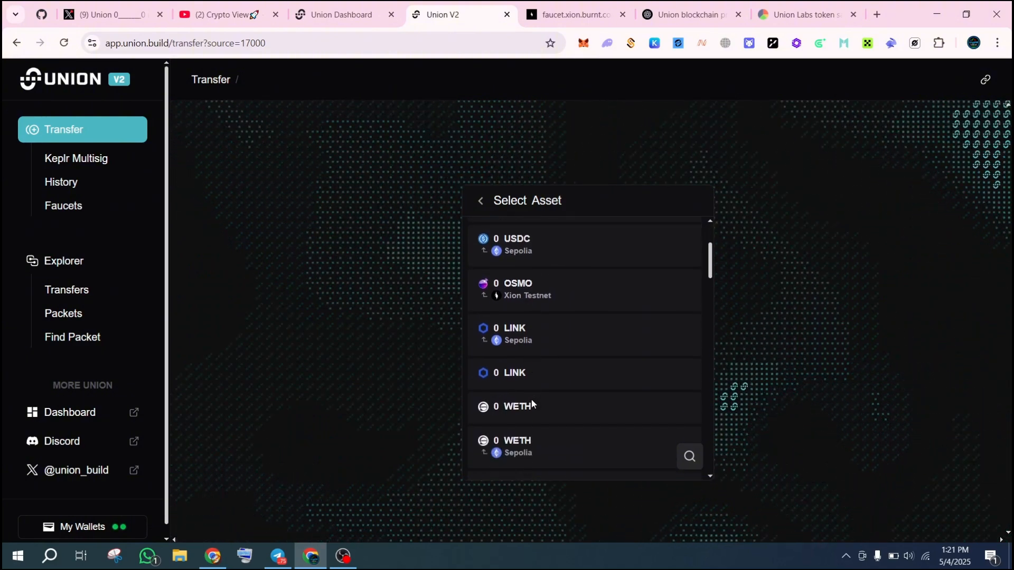
pyautogui.scroll(3, 531, 402)
pyautogui.click(480, 202)
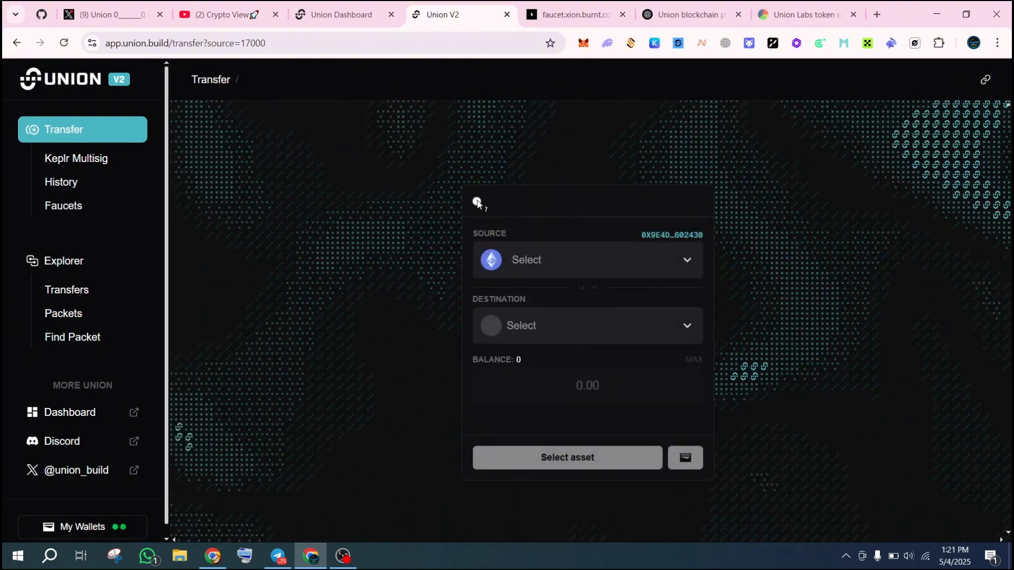
pyautogui.click(555, 258)
pyautogui.click(568, 261)
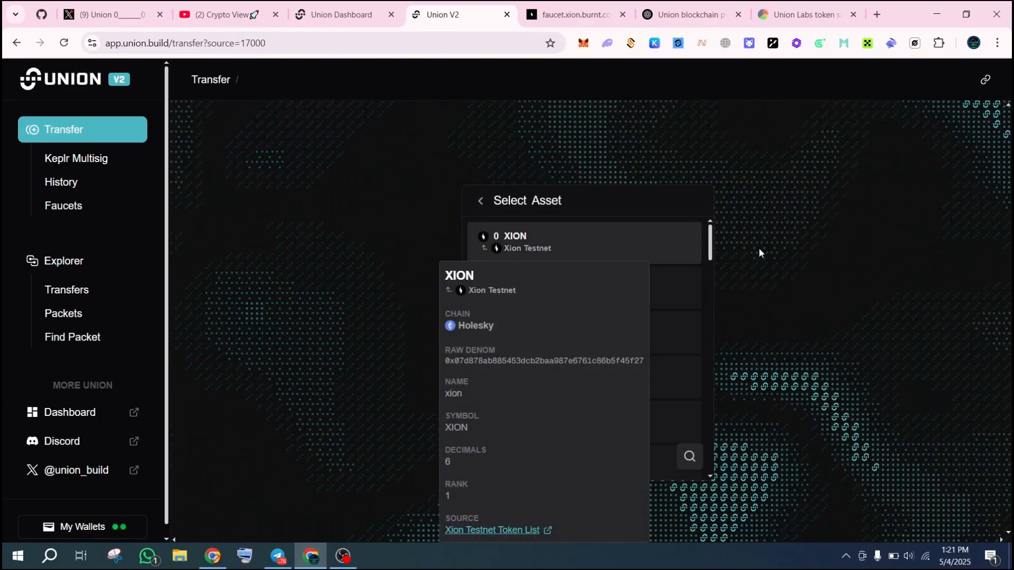
pyautogui.click(480, 201)
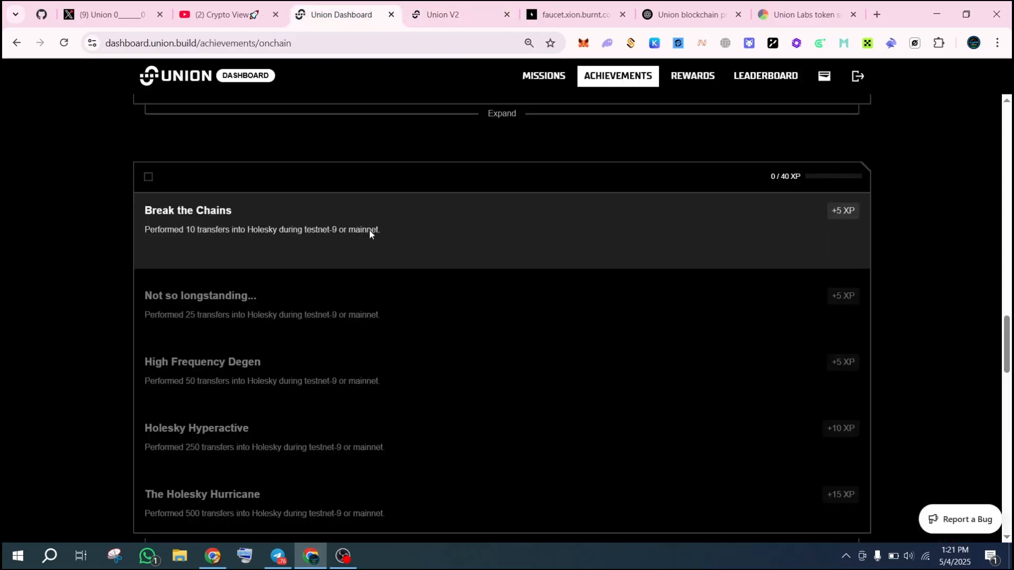
# Return to the Union Dashboard and compare the Break the Chains, Not so longstanding... and High Frequency Degen transfer requirements and XP
pyautogui.click(341, 14)
pyautogui.scroll(-1, 278, 293)
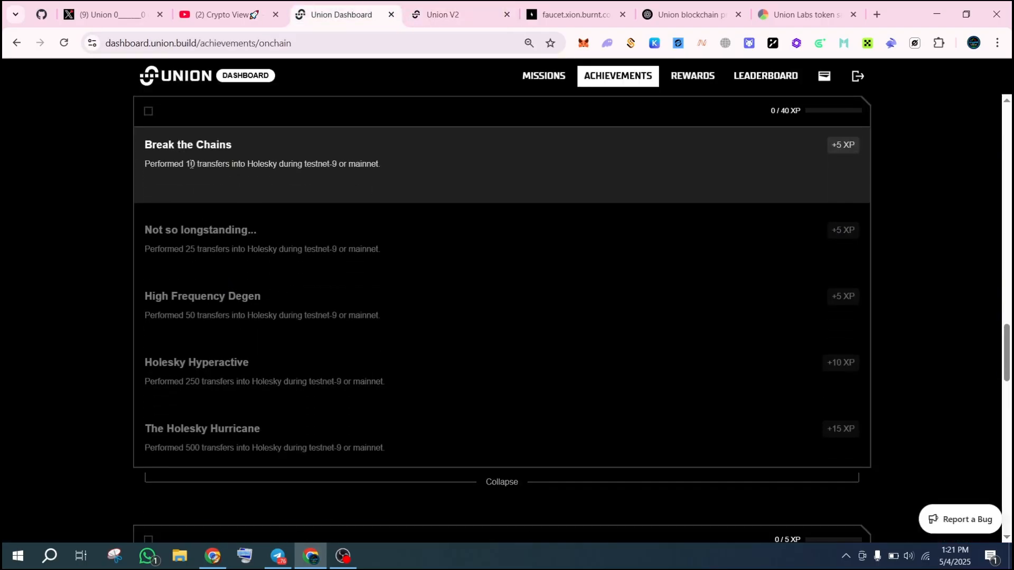
pyautogui.moveTo(180, 164); pyautogui.dragTo(299, 164)
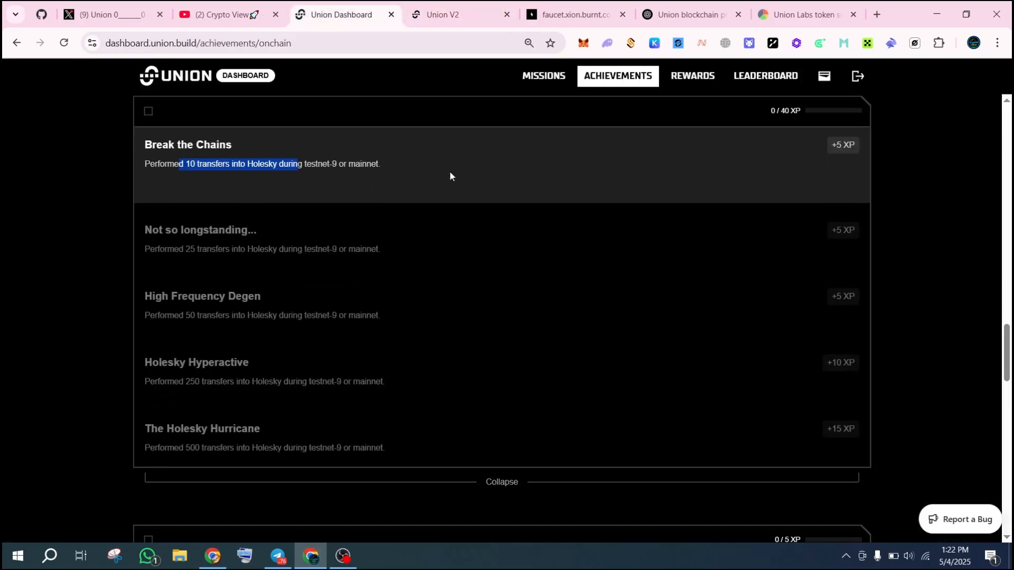
pyautogui.click(823, 165)
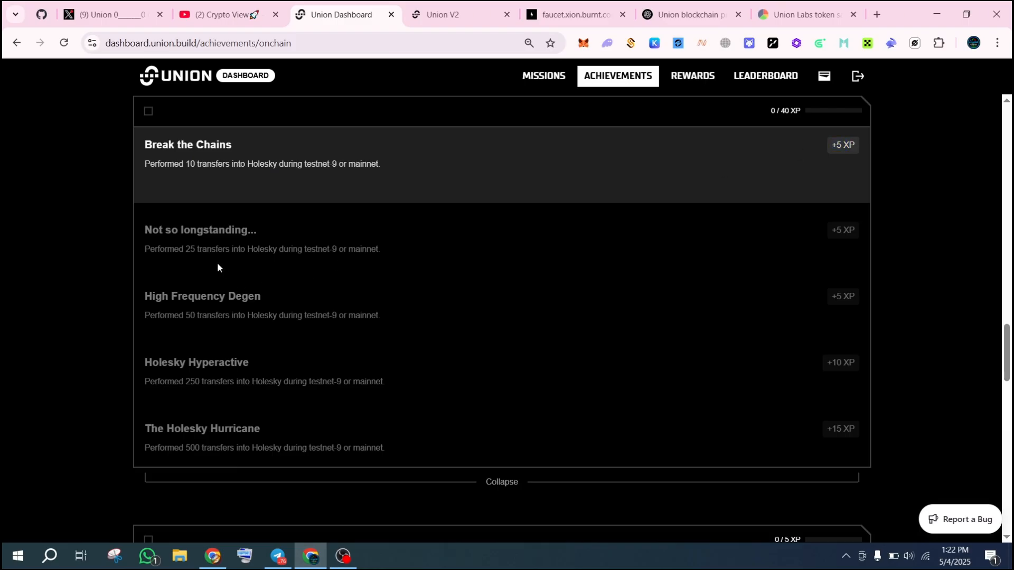
pyautogui.moveTo(177, 248); pyautogui.dragTo(253, 249)
pyautogui.click(830, 239)
pyautogui.moveTo(168, 315); pyautogui.dragTo(233, 315)
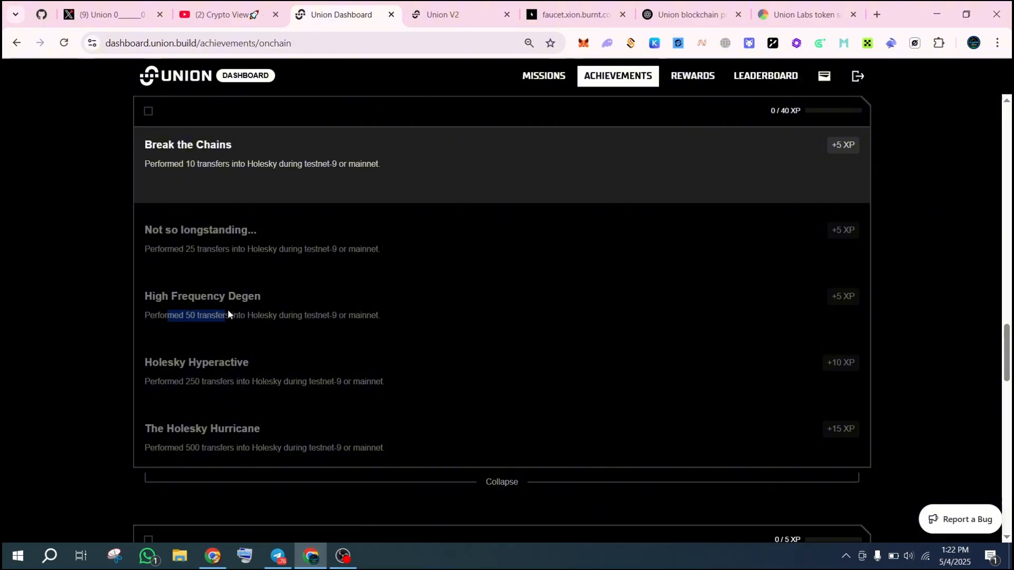
# Switch to the Union V2 transfer form, select XION on Holesky as the source asset and reopen the source chain choices
pyautogui.click(439, 14)
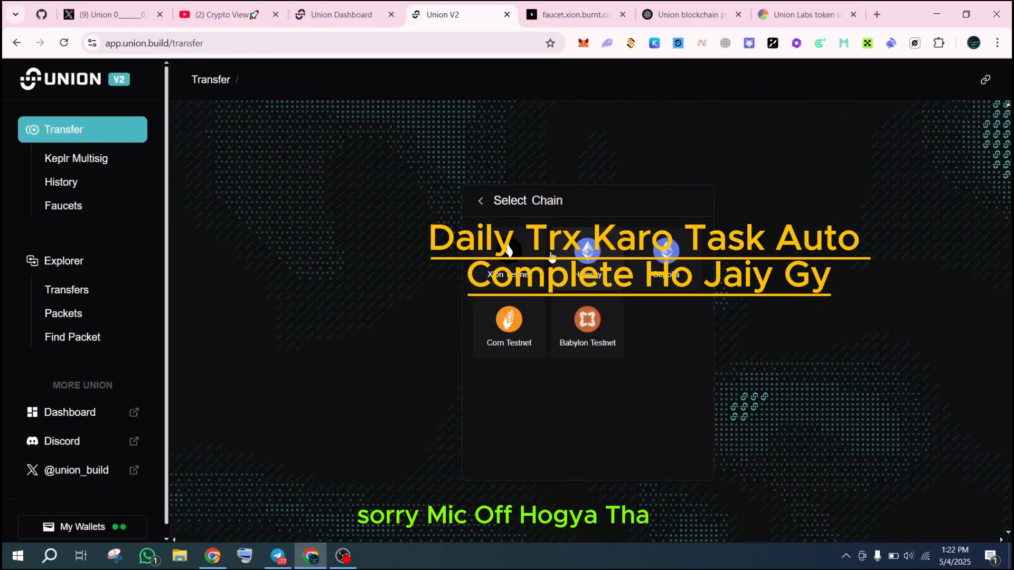
pyautogui.click(586, 285)
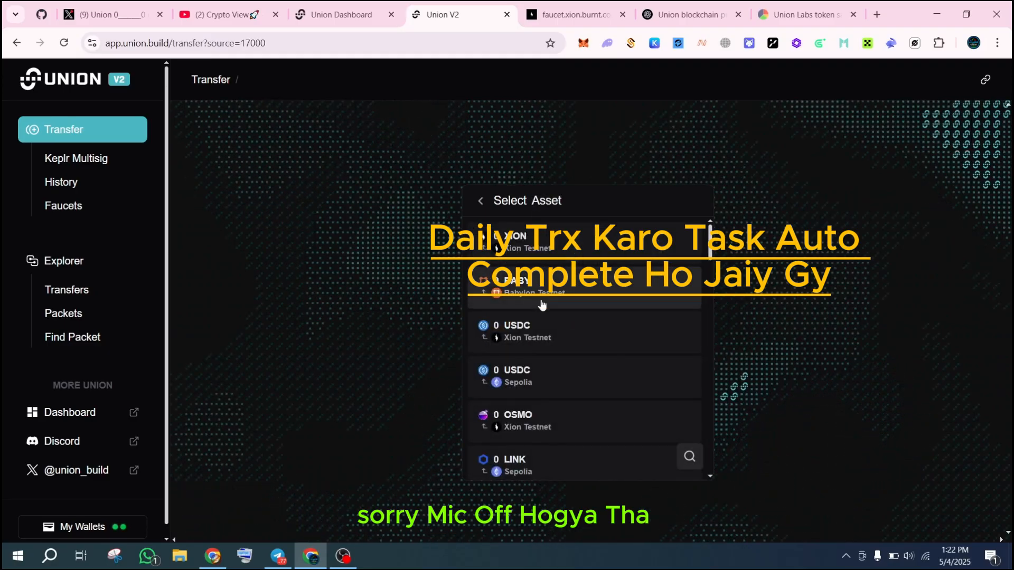
pyautogui.click(529, 261)
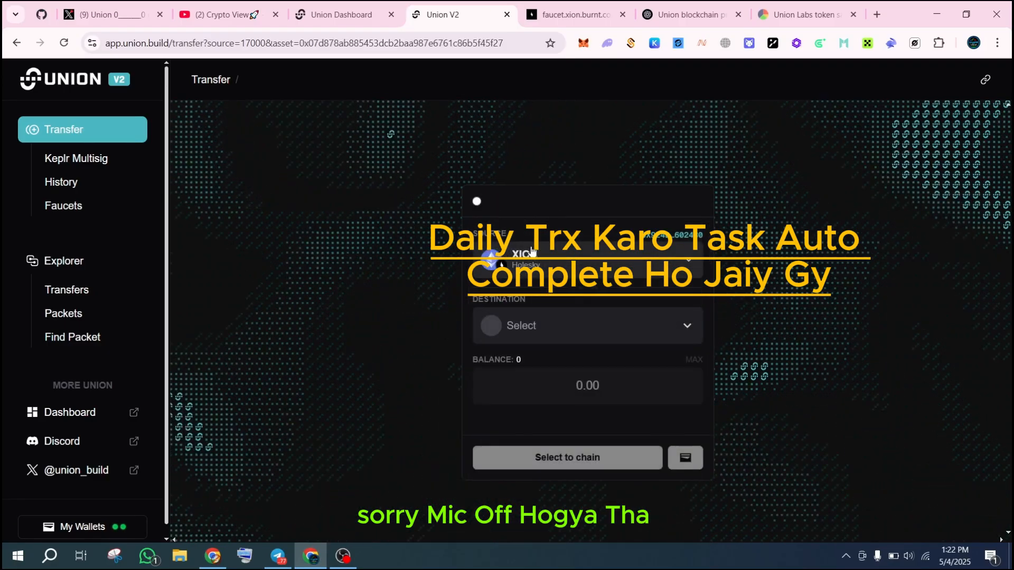
pyautogui.click(637, 265)
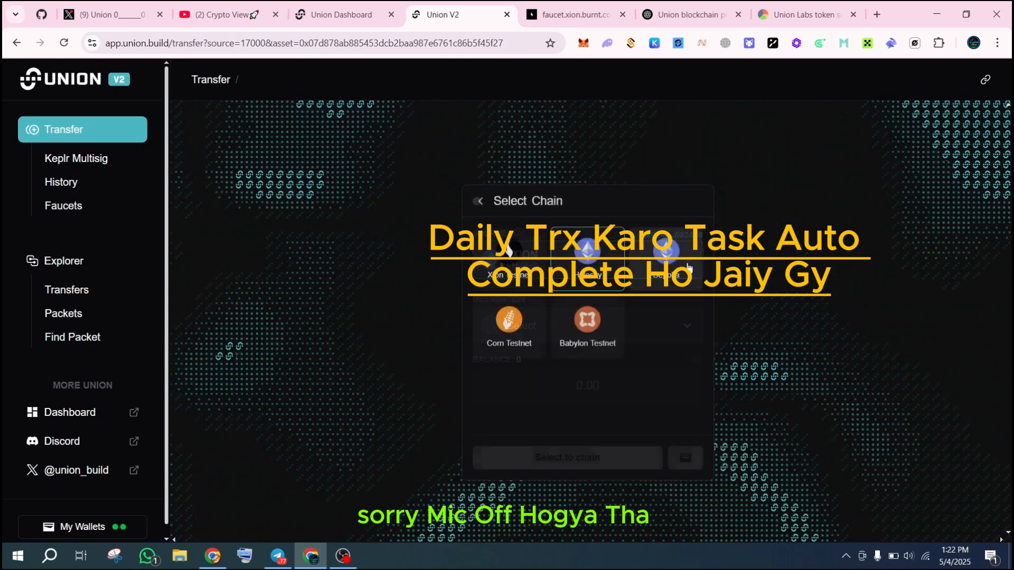
# Look through the source assets offered on Holesky and return to the chain choices
pyautogui.click(586, 269)
pyautogui.scroll(-5, 558, 328)
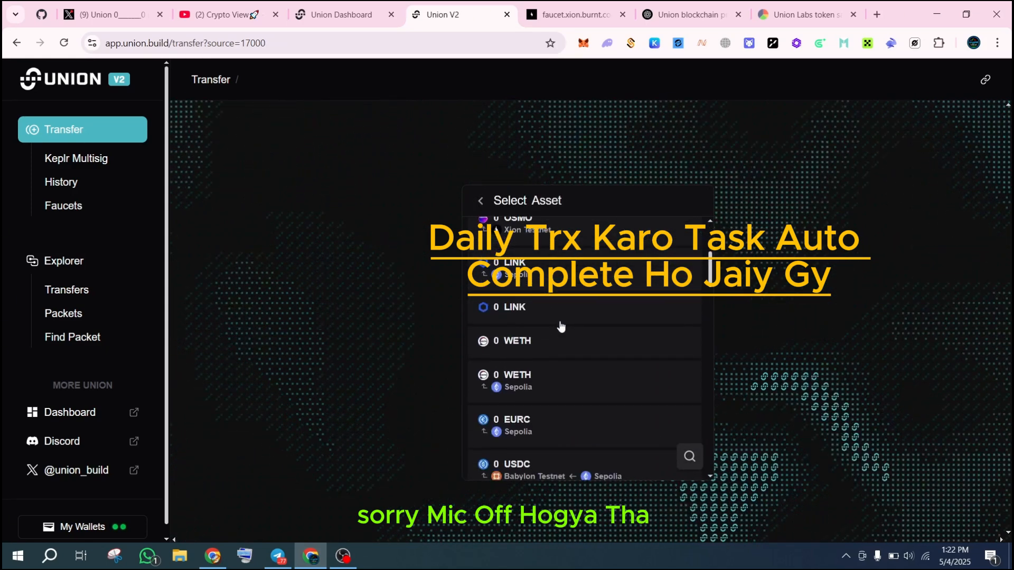
pyautogui.scroll(-1, 557, 352)
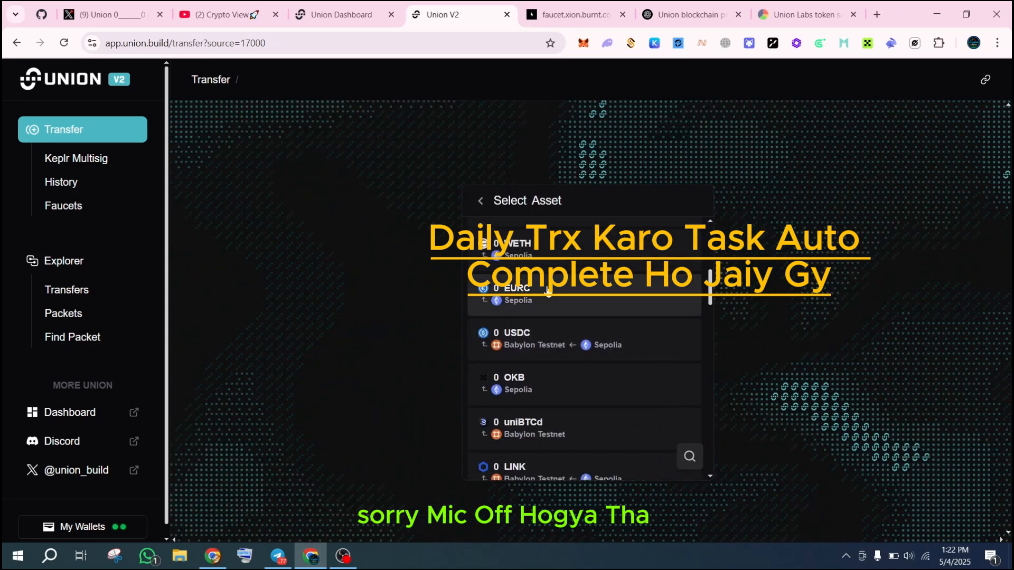
pyautogui.scroll(-1, 548, 289)
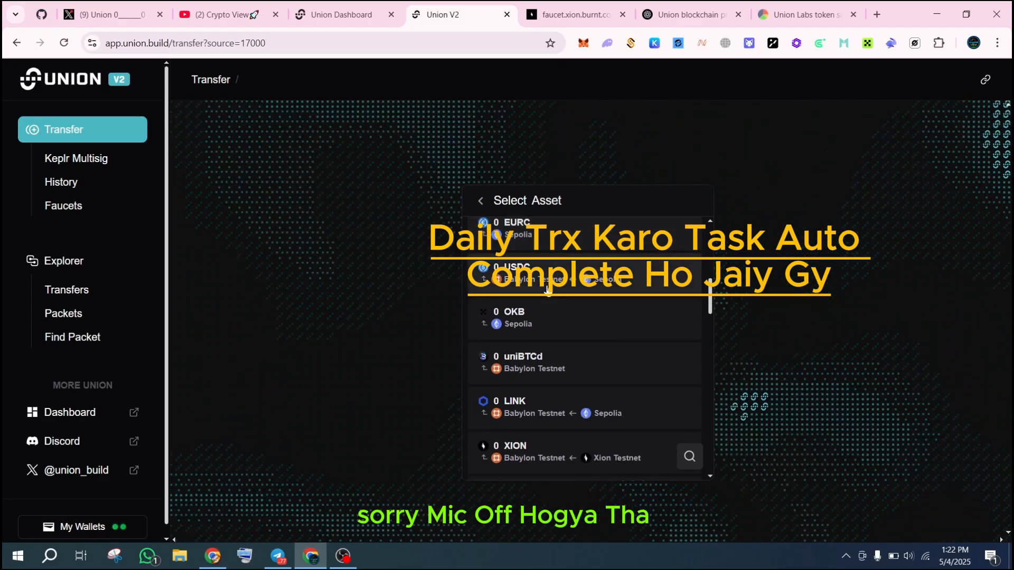
pyautogui.scroll(4, 543, 376)
pyautogui.click(480, 201)
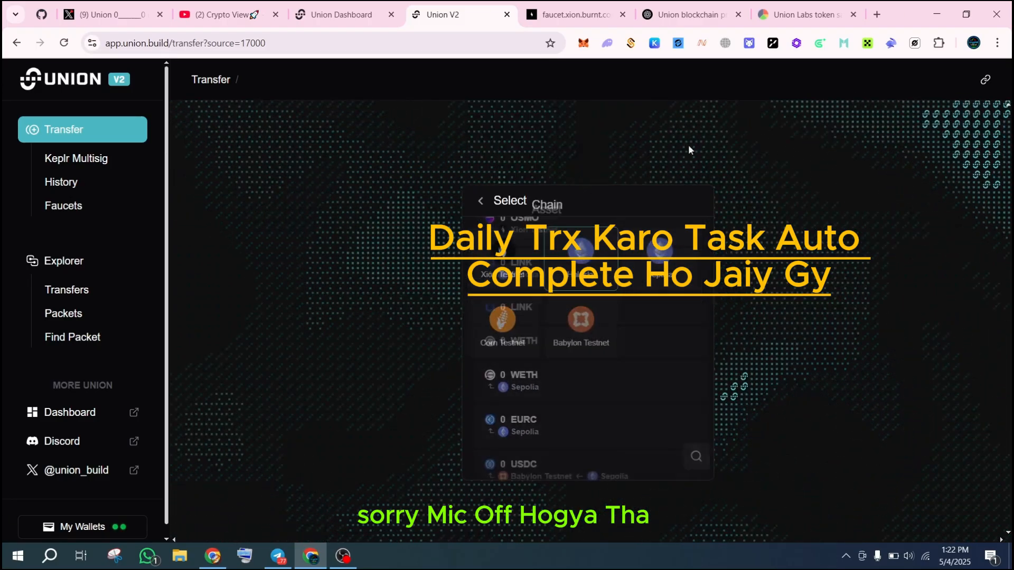
# Set the transfer source to USDC on Sepolia and the destination to Holesky
pyautogui.click(681, 278)
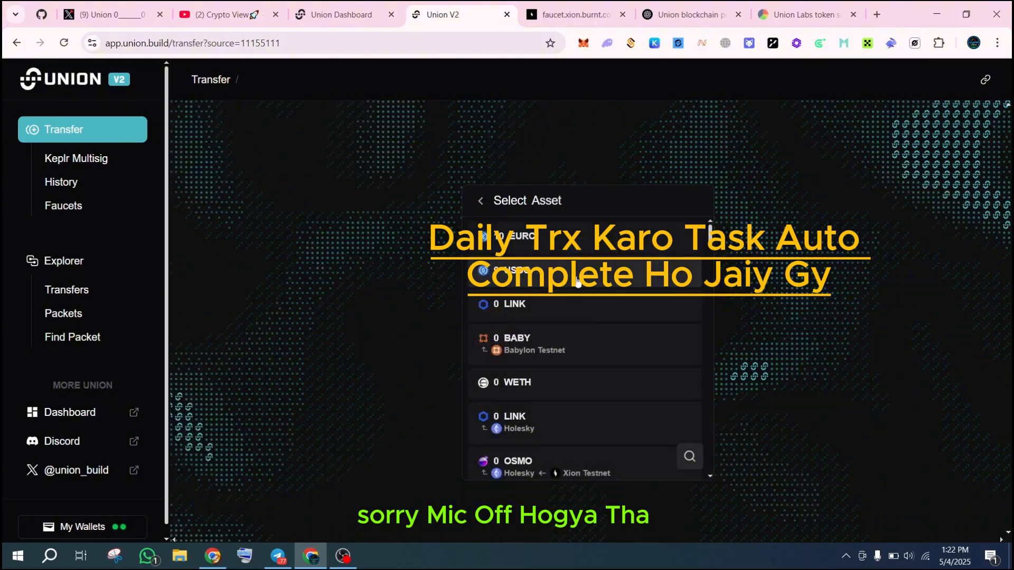
pyautogui.click(522, 275)
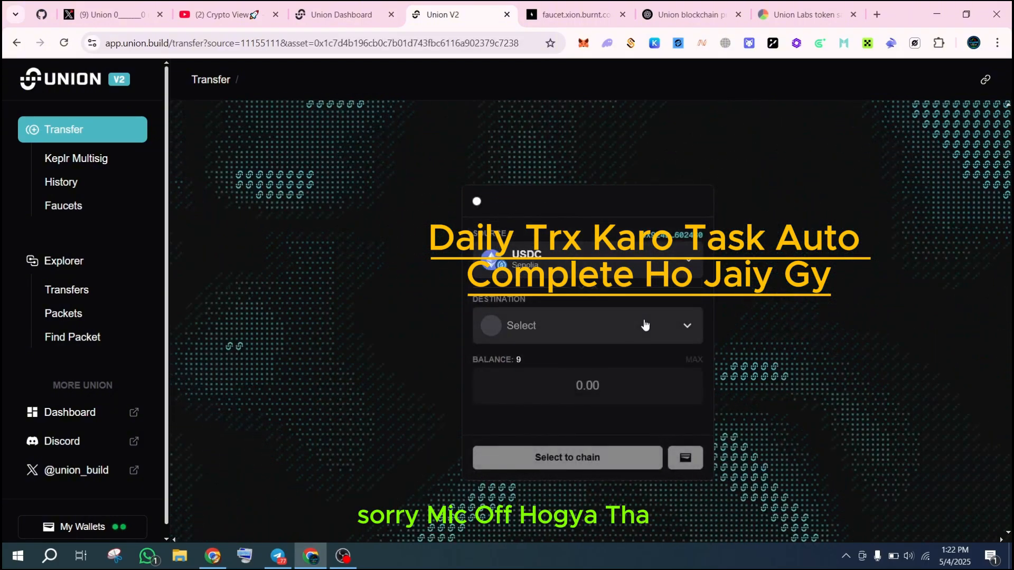
pyautogui.click(641, 321)
pyautogui.click(601, 267)
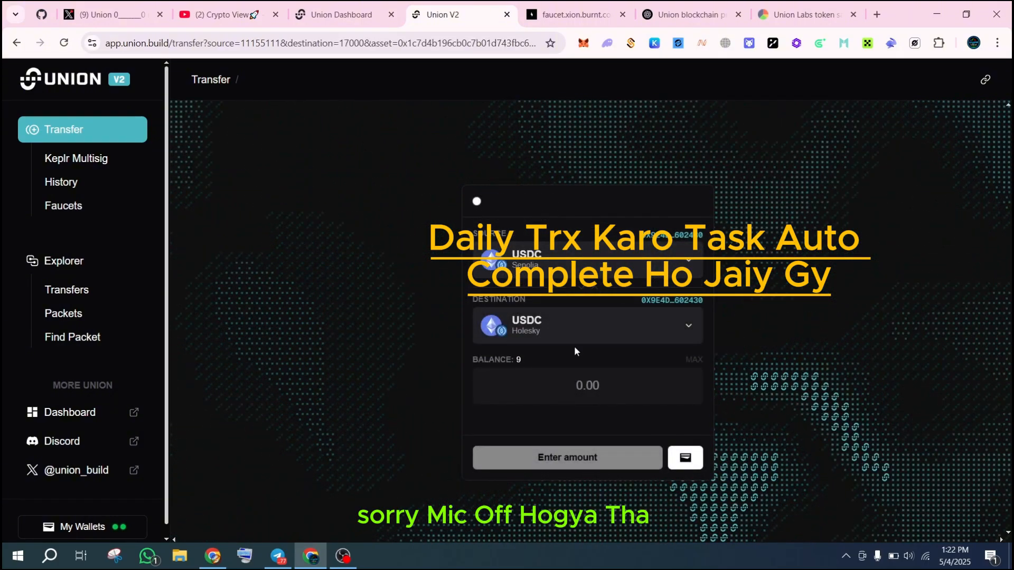
# Enter a transfer amount of 2 USDC, start the transfer and request approval for the exact amount
pyautogui.click(597, 386)
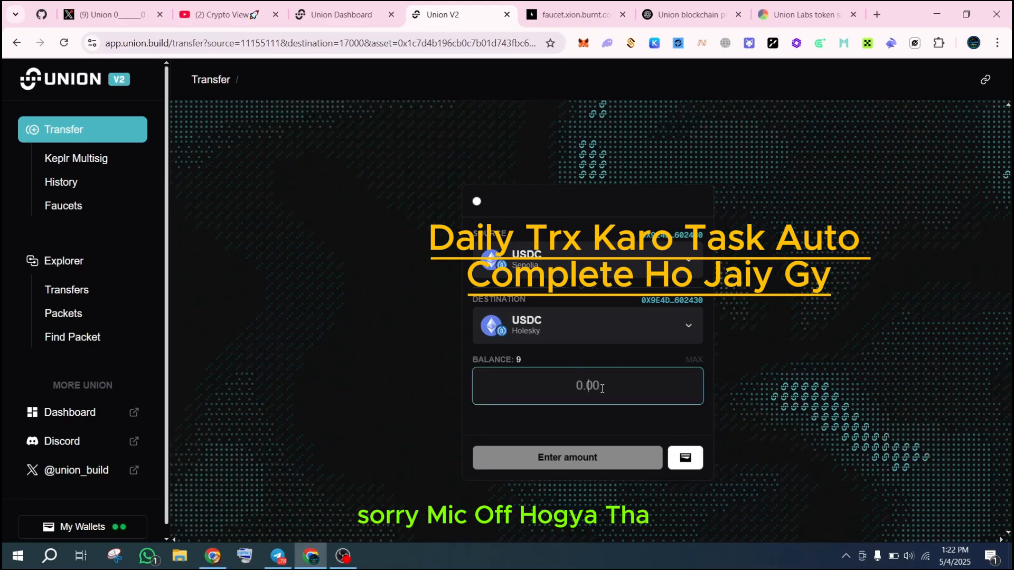
pyautogui.write('2')
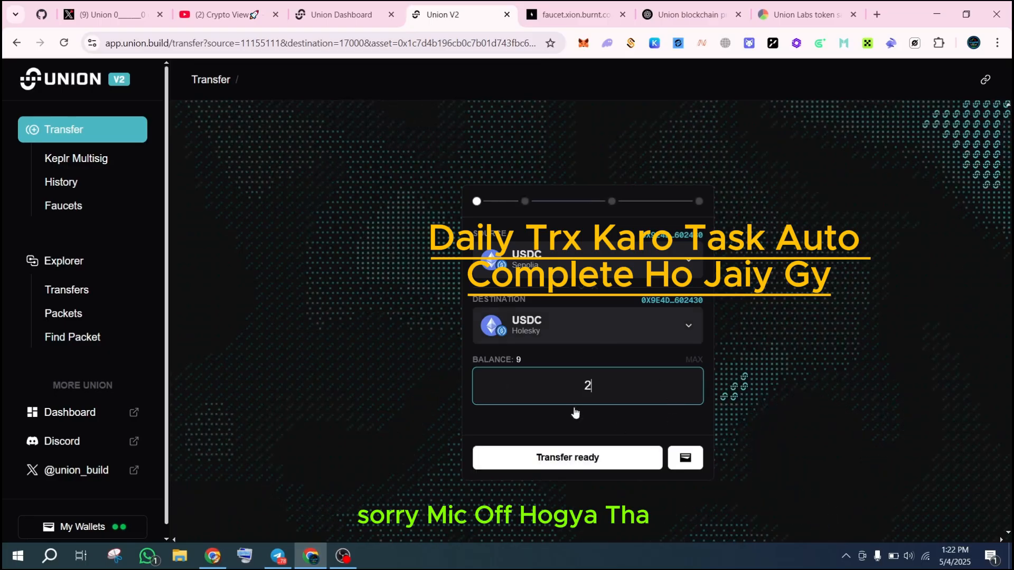
pyautogui.click(528, 461)
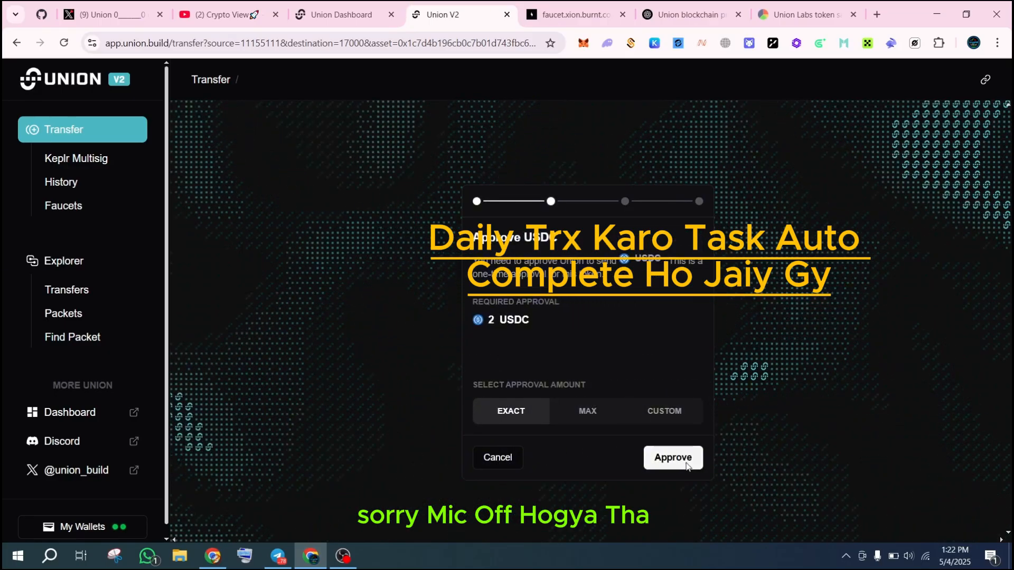
pyautogui.click(670, 458)
# Return to the Union Dashboard and check the transfer requirements of The Holesky Hurricane and High Frequency Degen, plus the Hurricane's XP
pyautogui.click(363, 6)
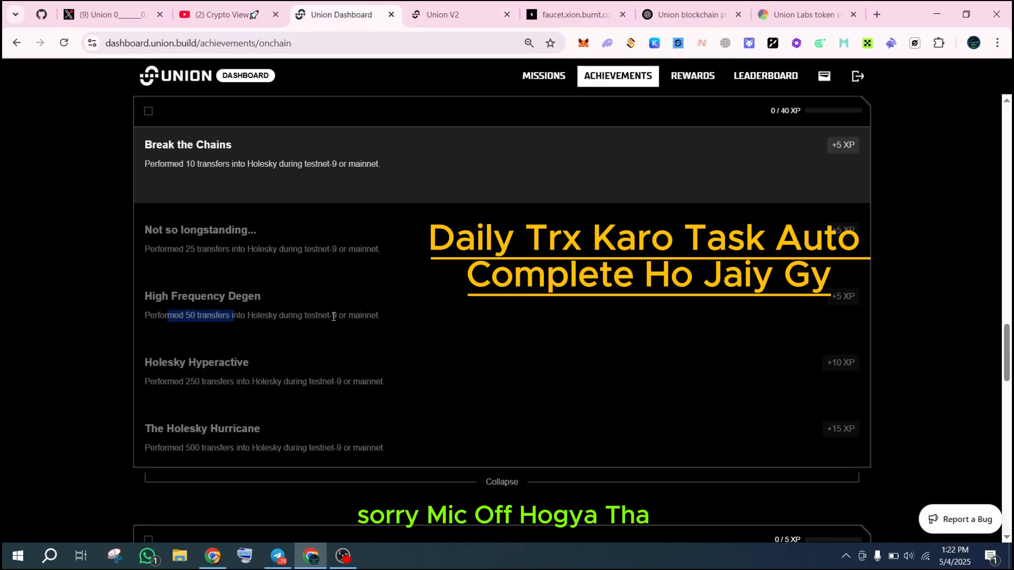
pyautogui.moveTo(174, 448); pyautogui.dragTo(324, 449)
pyautogui.click(327, 449)
pyautogui.moveTo(864, 431); pyautogui.dragTo(810, 431)
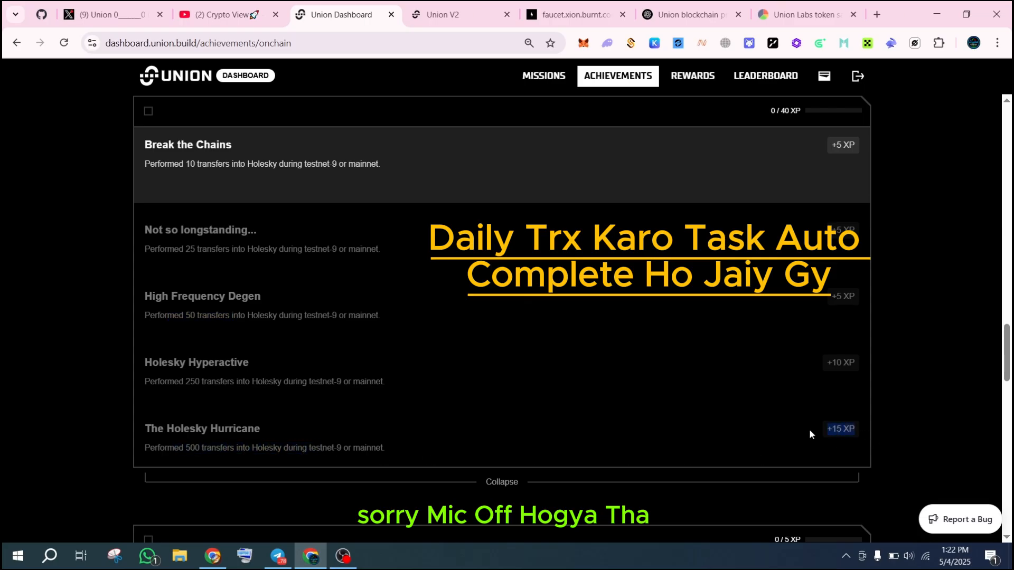
pyautogui.click(922, 375)
pyautogui.moveTo(186, 316); pyautogui.dragTo(271, 312)
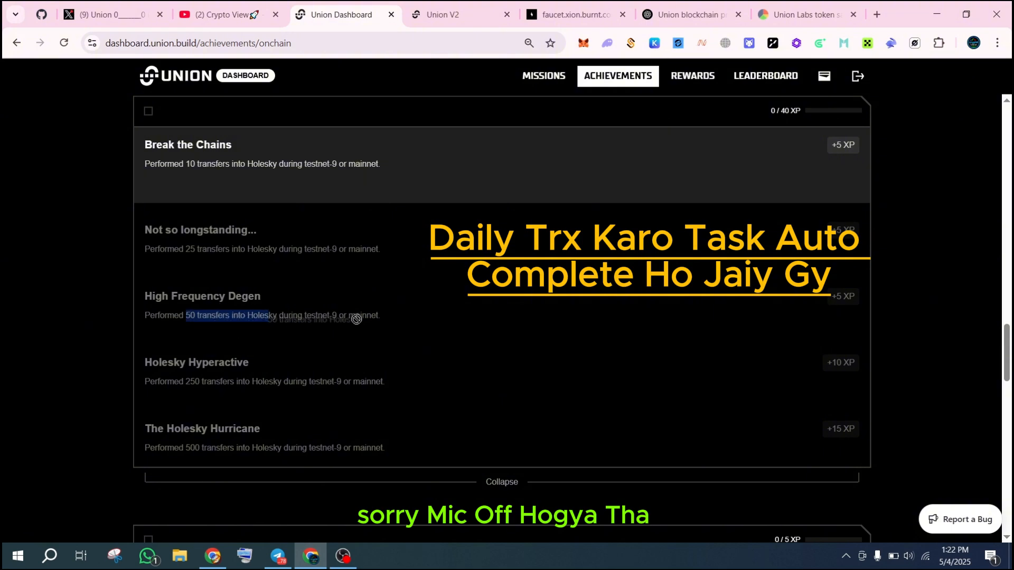